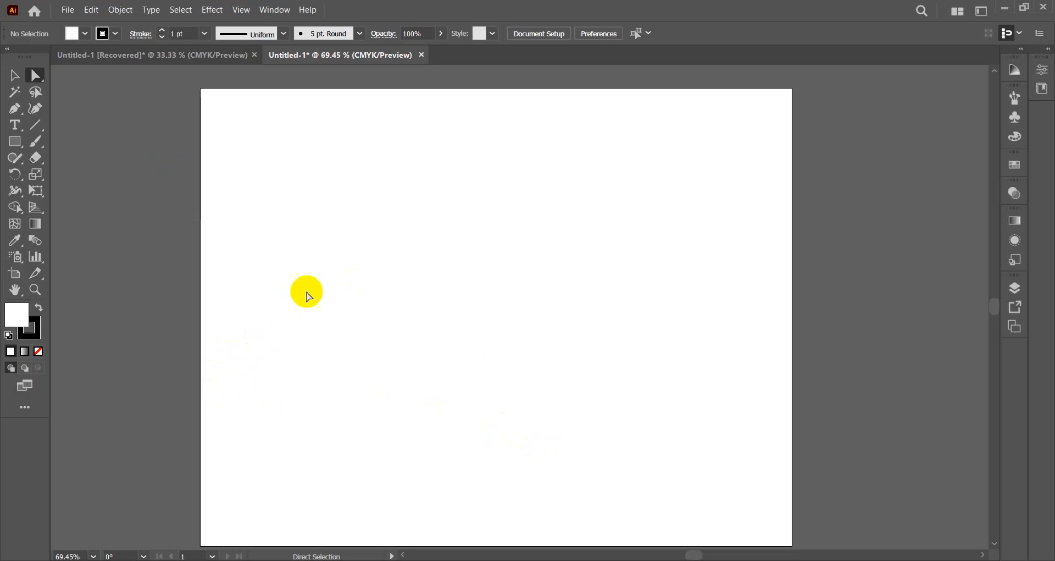
Step: Draw a wide rectangle in the upper middle of the artboard, keeping it selected with the Selection tool
click(15, 140)
drag(336, 162, 605, 308)
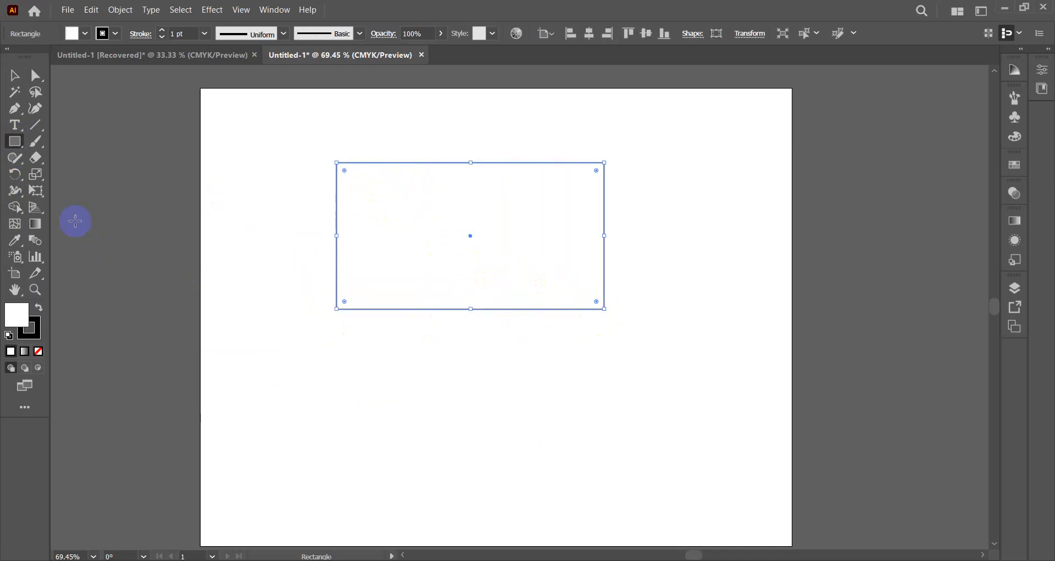
click(14, 75)
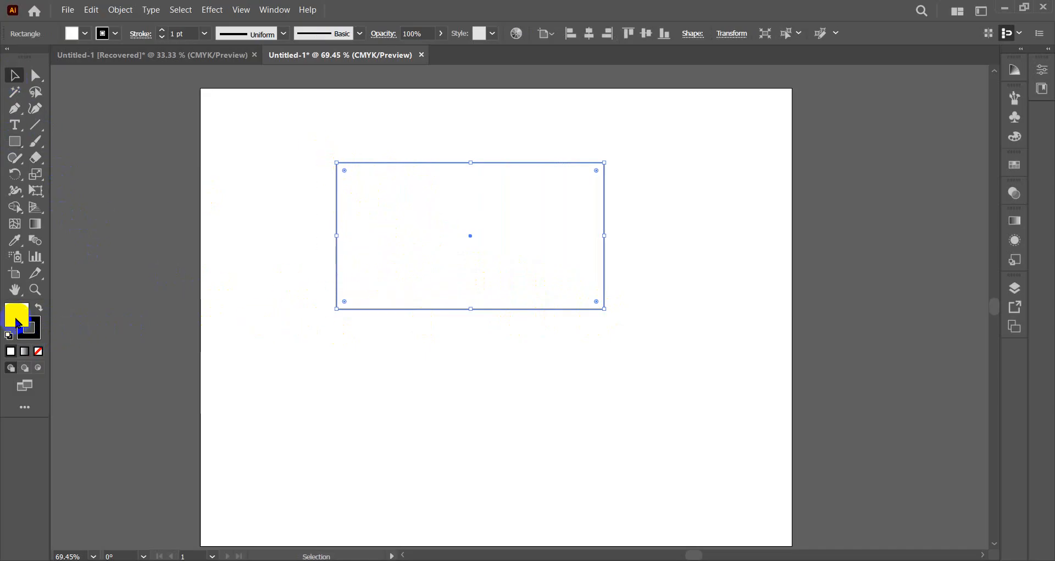
Step: Fill the rectangle with the purple C91DCE using the Color Picker
double_click(16, 317)
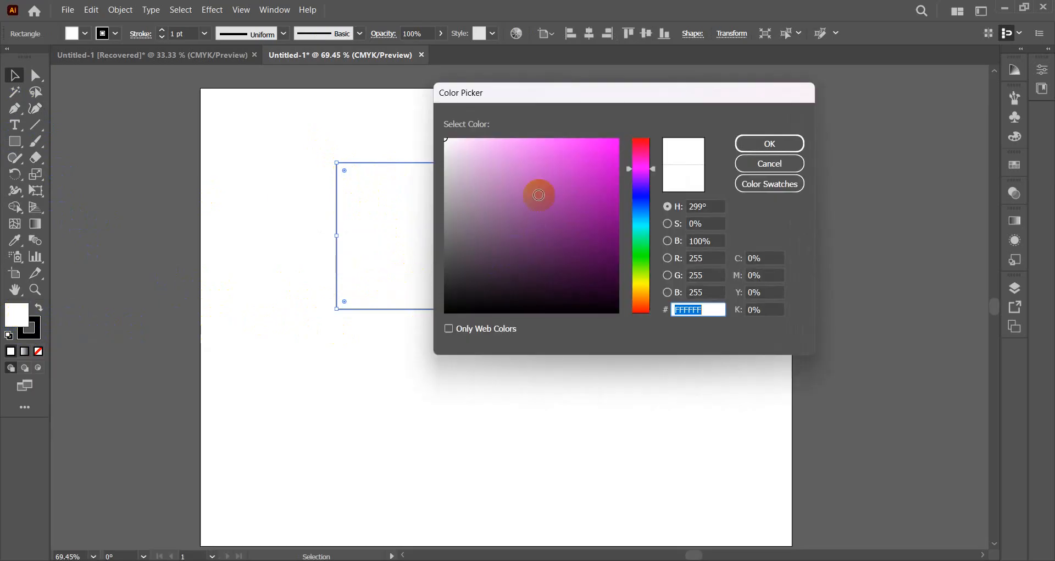
drag(503, 100, 555, 112)
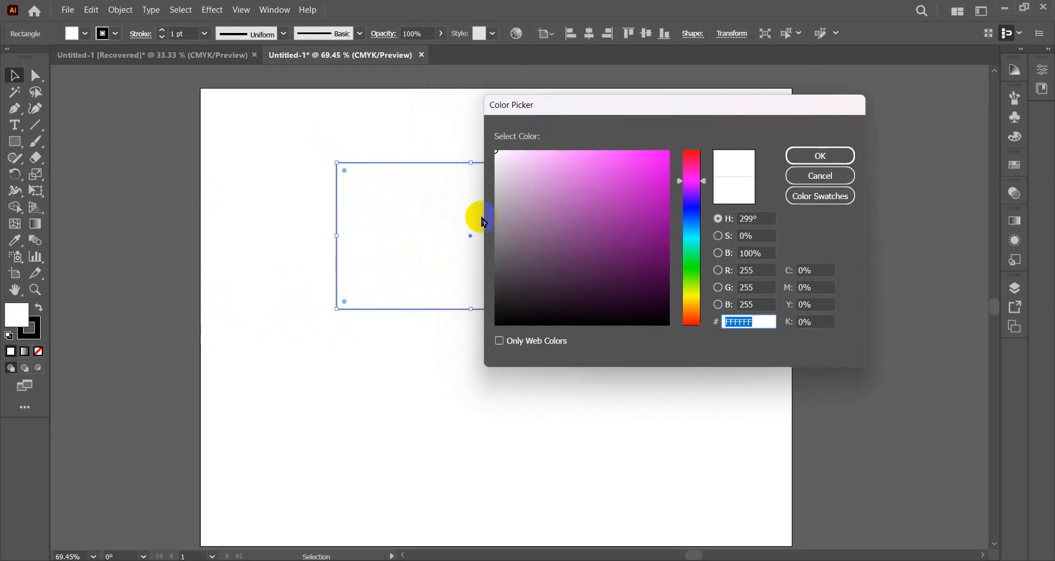
click(643, 190)
click(646, 183)
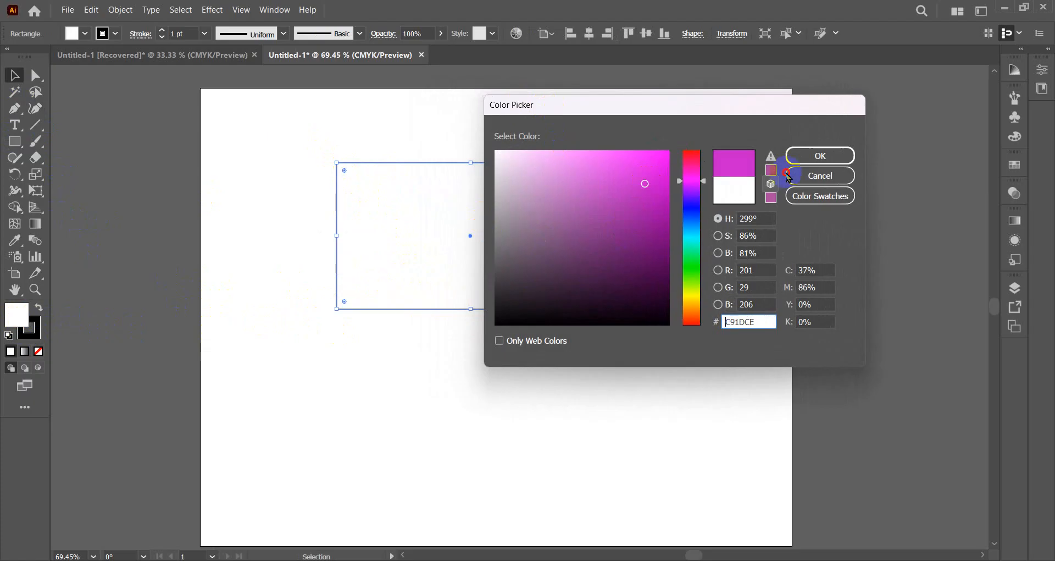
click(794, 157)
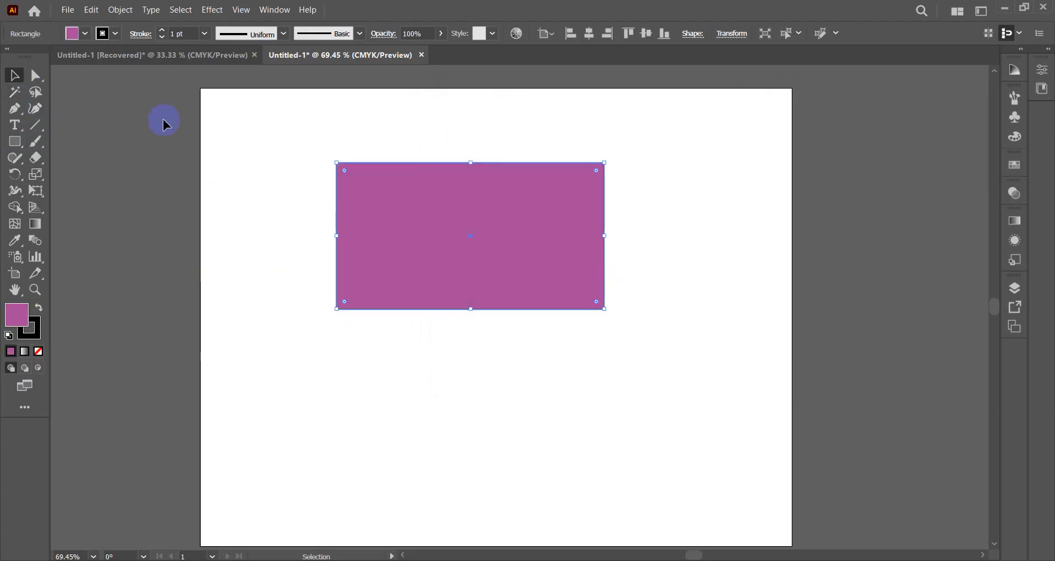
Step: Recolor the rectangle's fill from the preset swatches, ending on pink, and restore the default white fill and black stroke
click(84, 35)
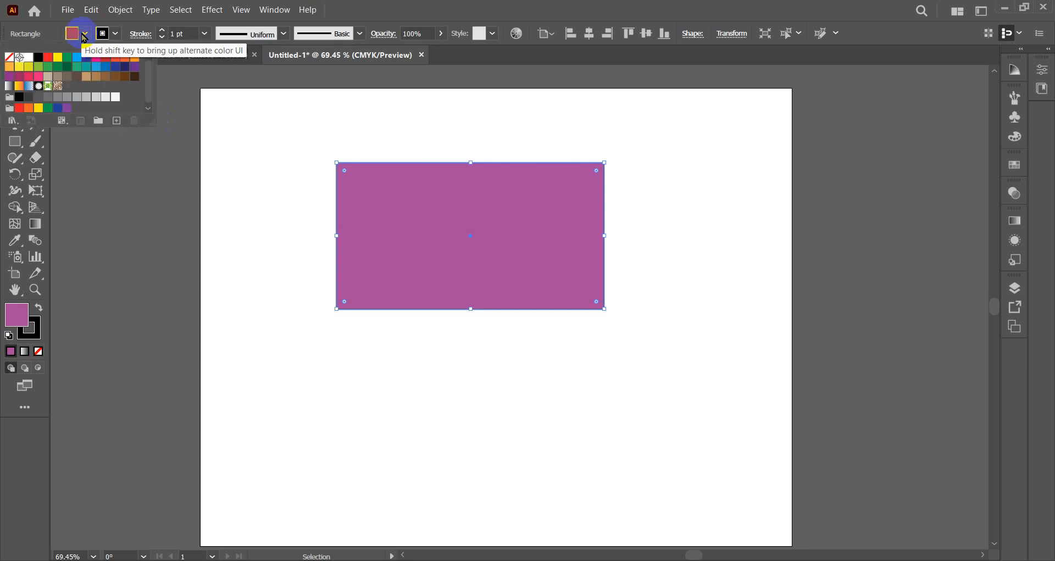
click(58, 58)
click(84, 67)
click(96, 57)
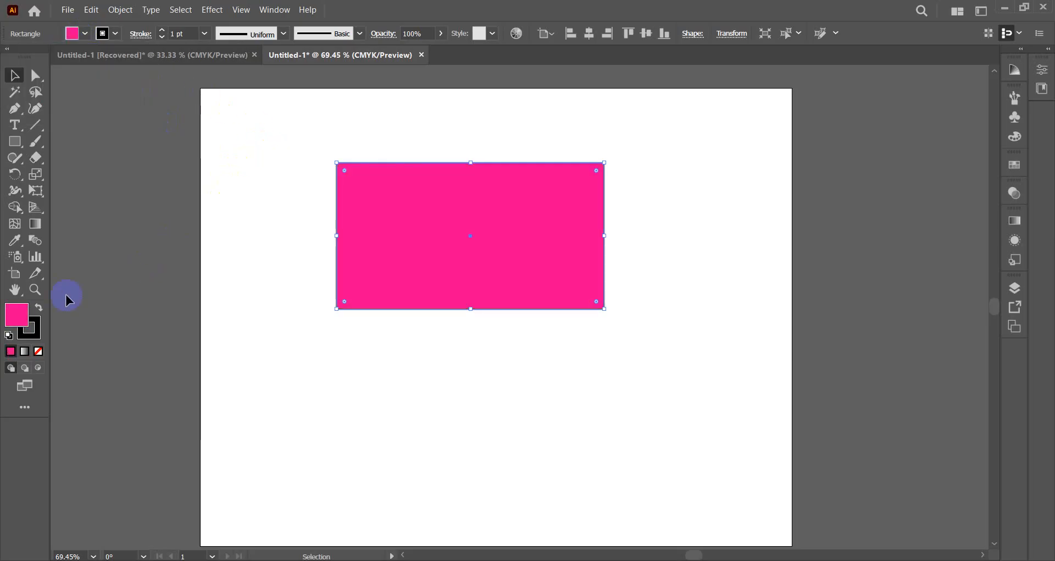
click(9, 335)
click(865, 198)
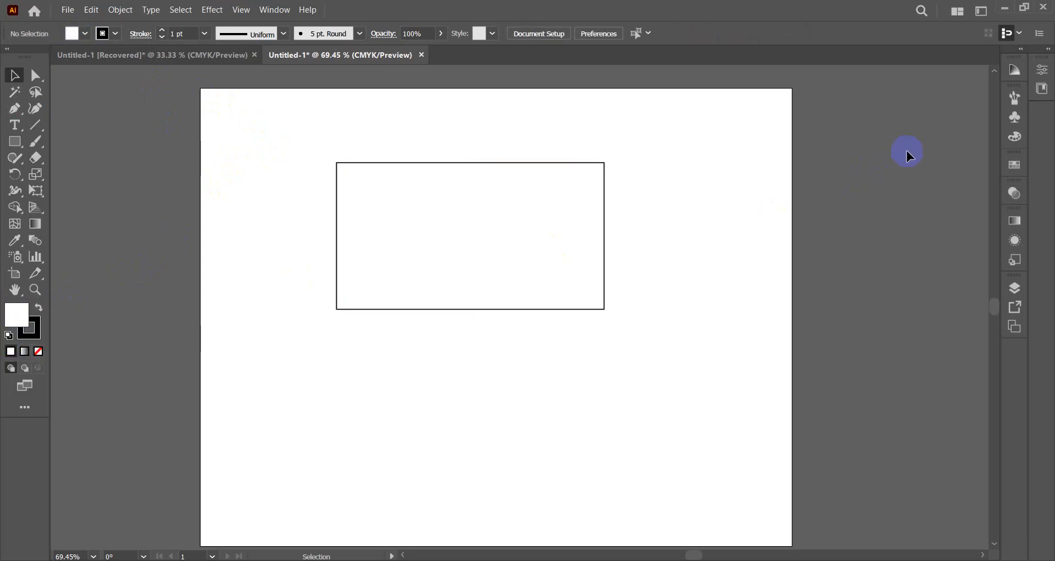
Step: Show the Color panel and hide its slider options so that only the spectrum remains
click(1014, 139)
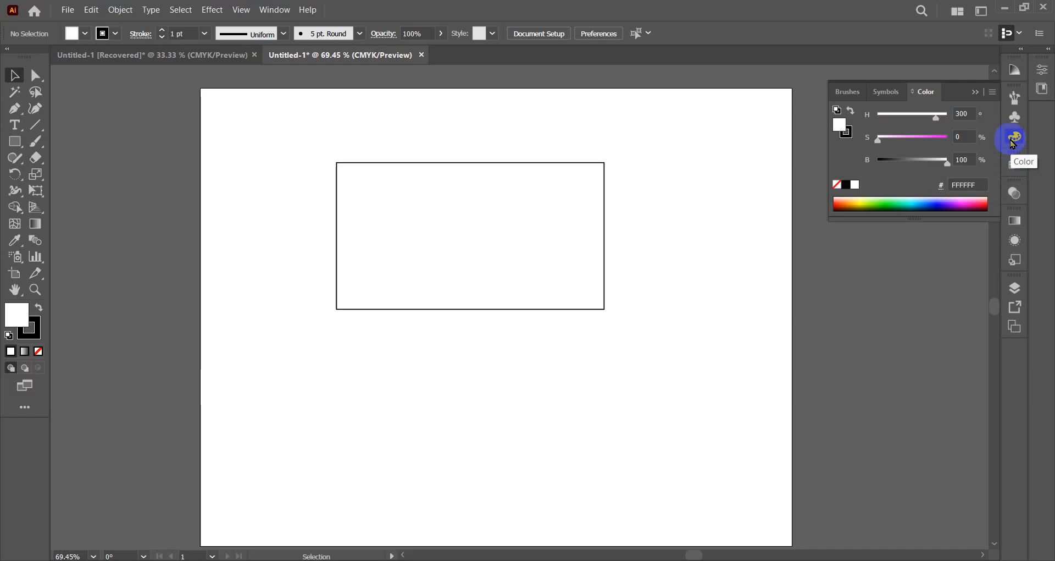
click(992, 92)
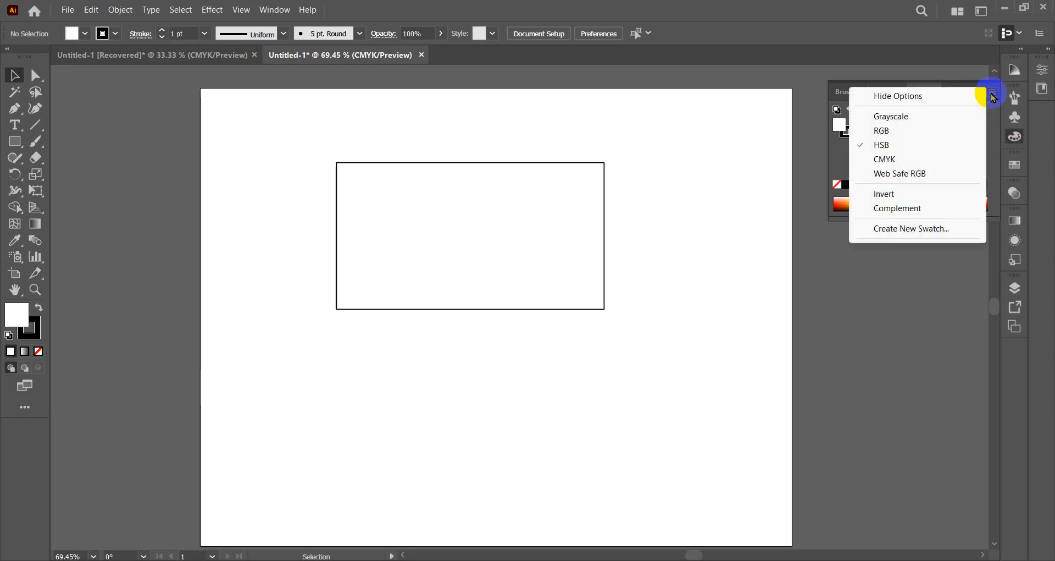
click(936, 96)
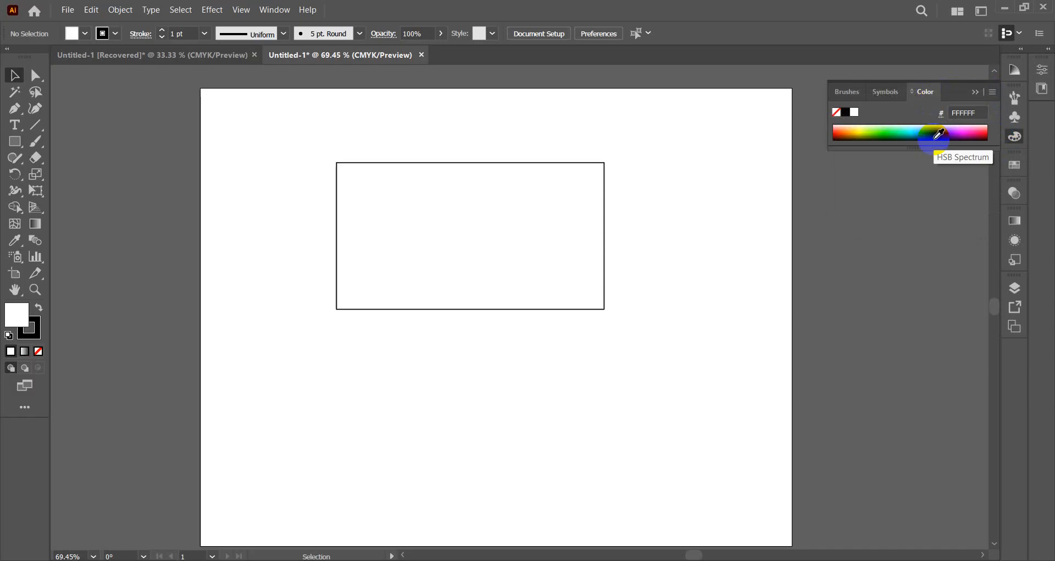
Step: Select the rectangle and recolor its fill from the HSB spectrum, first green 28AA00 and finally dark blue 00397F
click(871, 134)
click(882, 138)
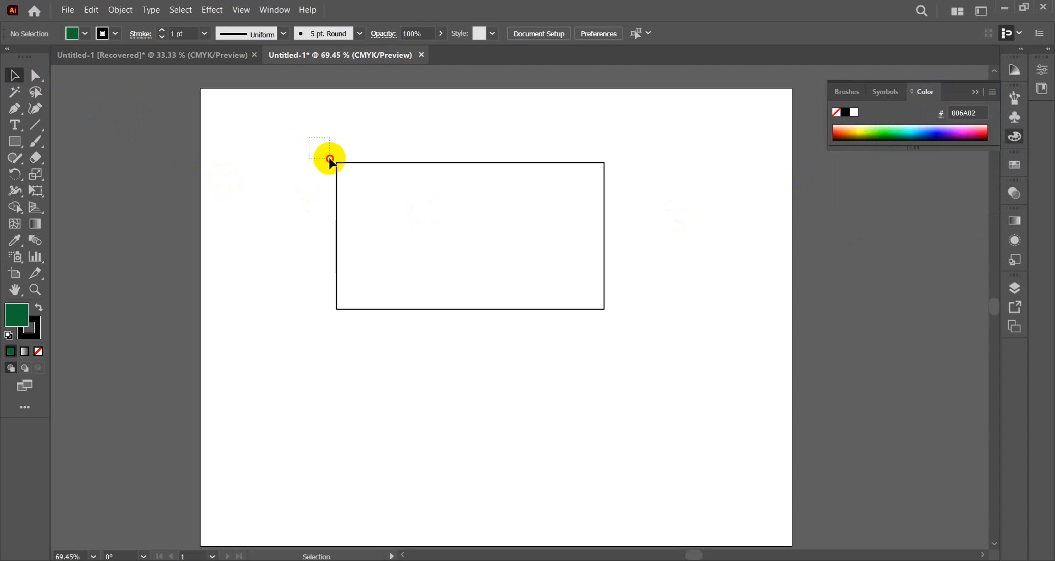
click(431, 251)
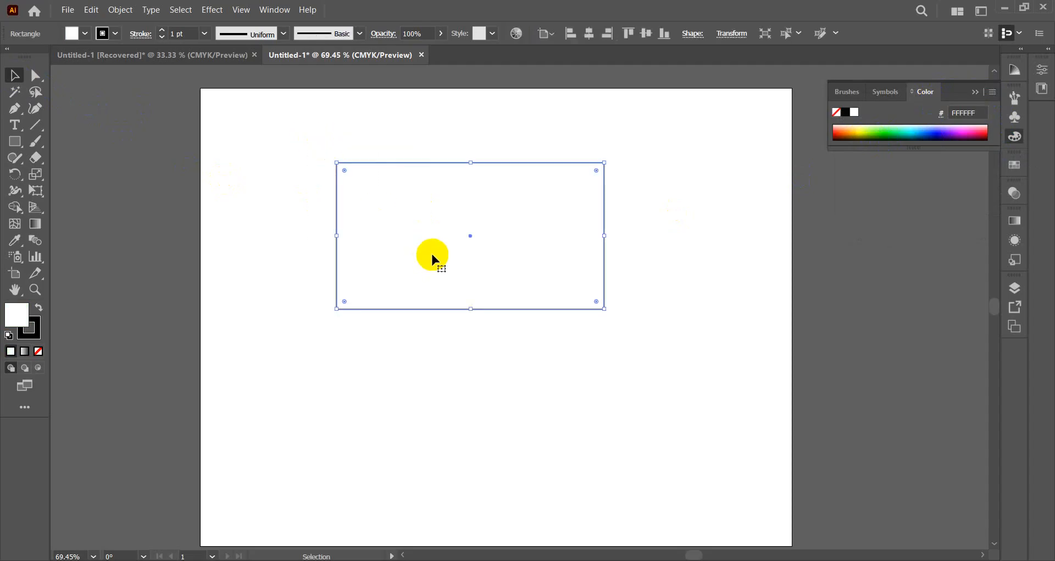
click(879, 132)
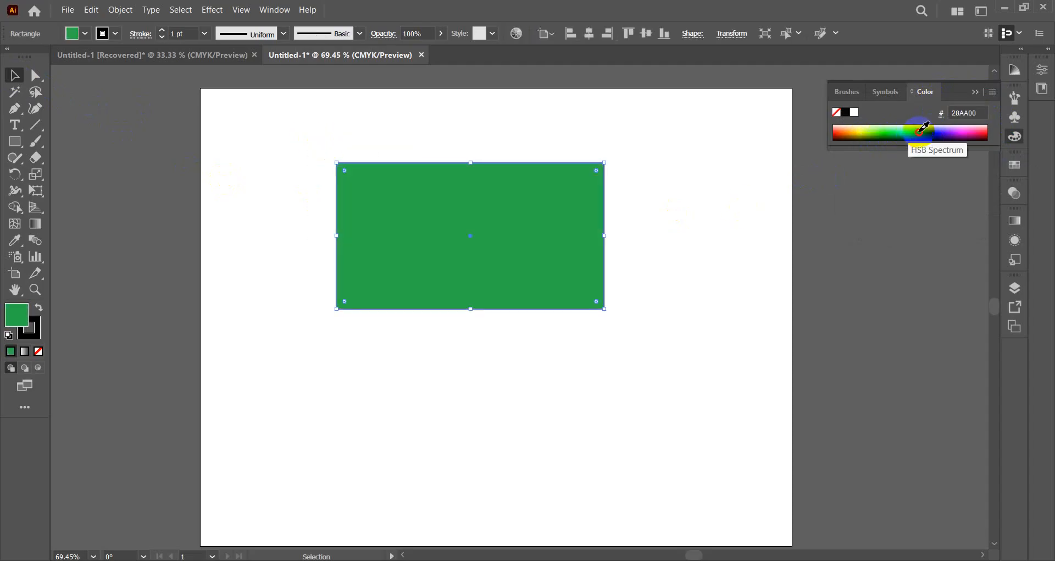
click(924, 131)
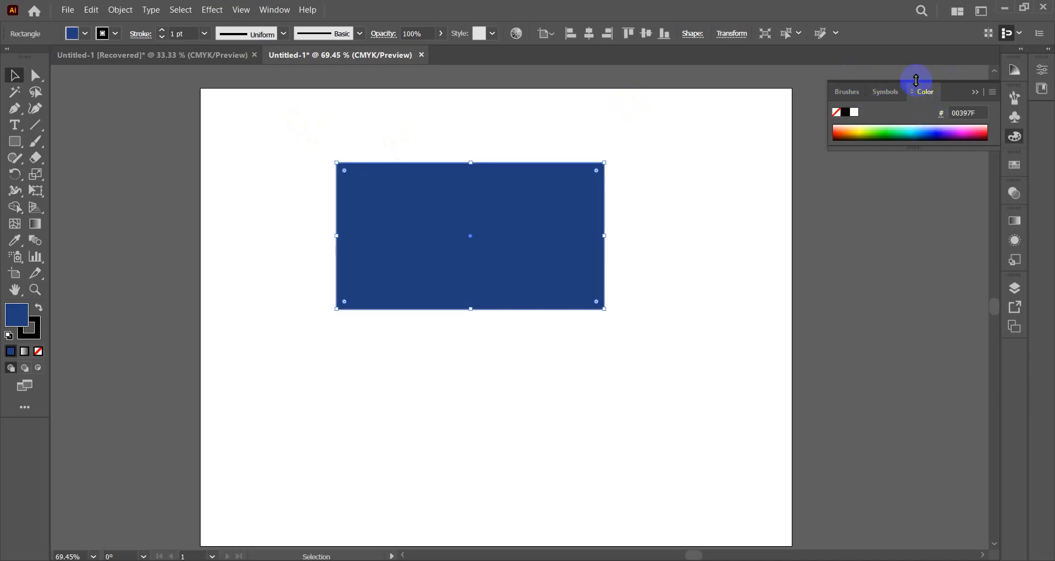
Step: Undock the Color panel to float beside the rectangle and collapse the Symbols panel left behind
mouse_move(925, 92)
mouse_down()
mouse_move(891, 147)
mouse_move(680, 176)
mouse_move(693, 159)
mouse_up()
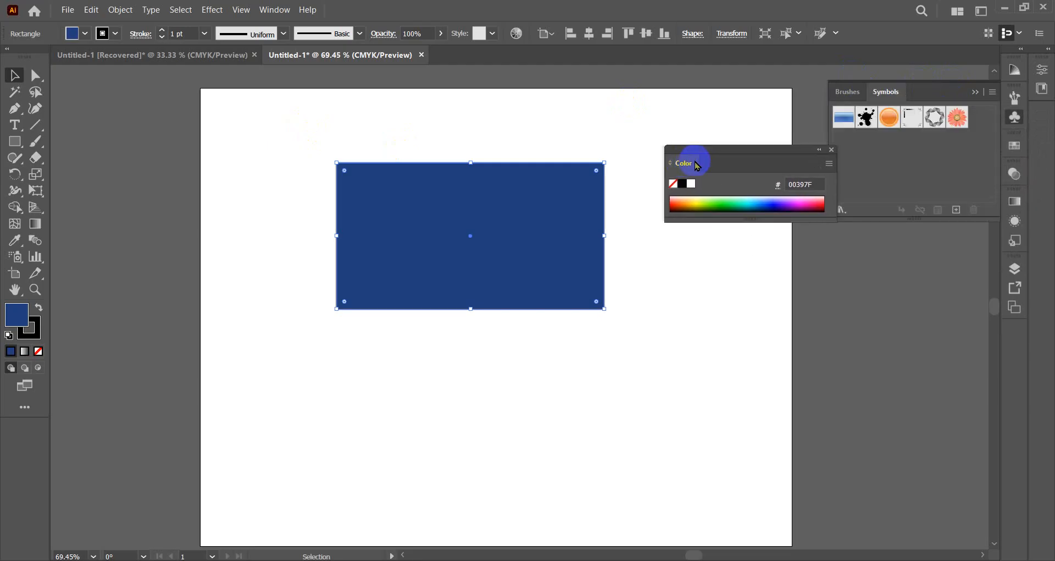
click(974, 92)
drag(752, 158, 774, 135)
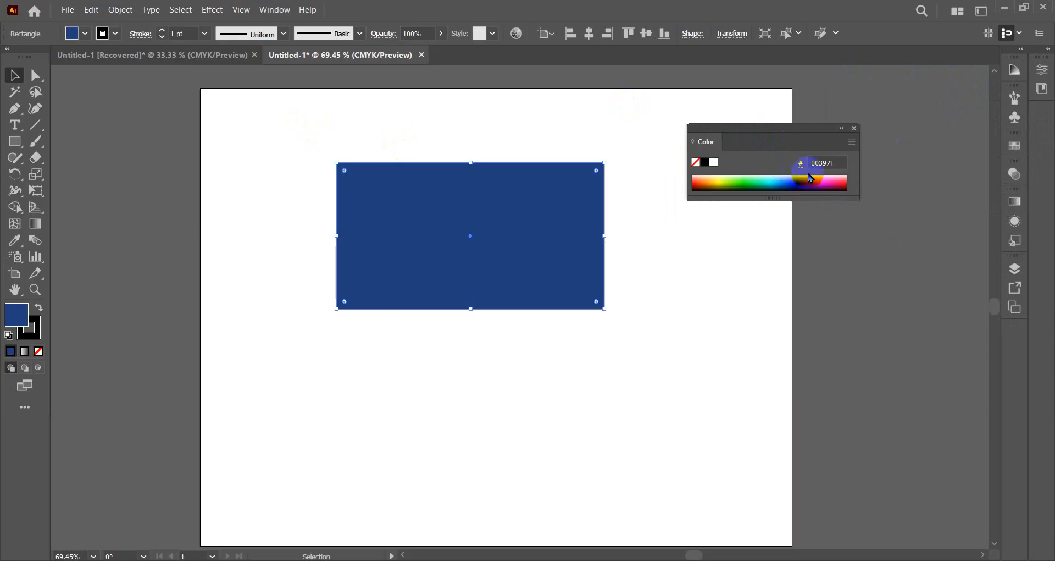
Step: Show the floating Color panel's slider options, switch its color model to CMYK, and reposition it beside the rectangle
click(853, 146)
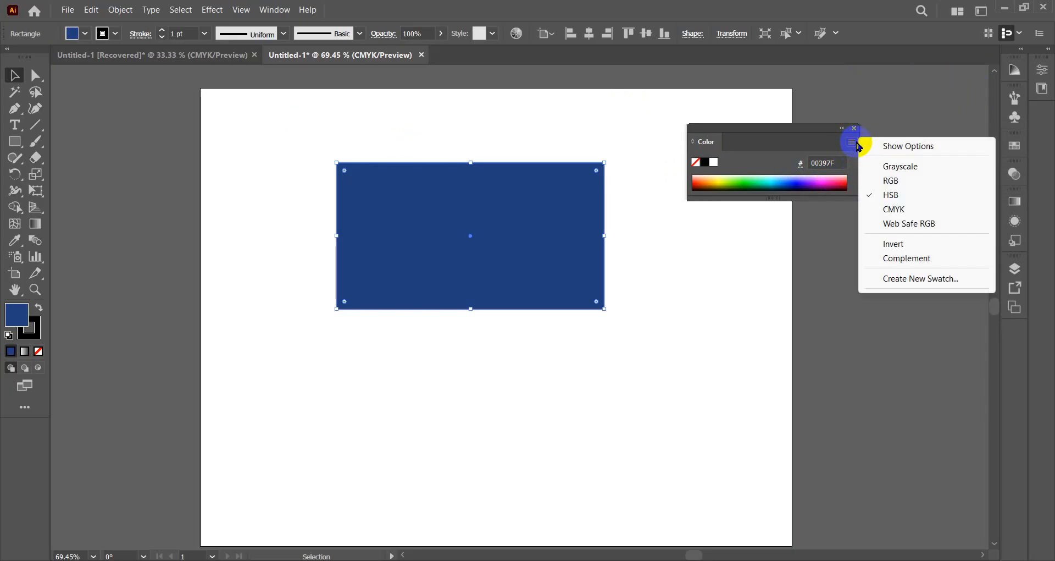
click(902, 152)
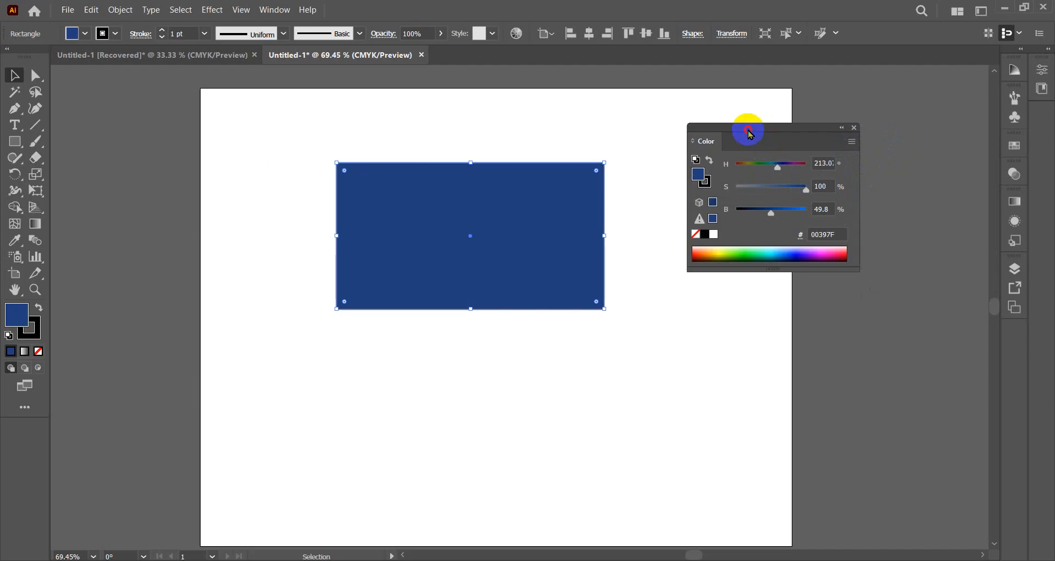
drag(745, 130, 801, 103)
click(907, 116)
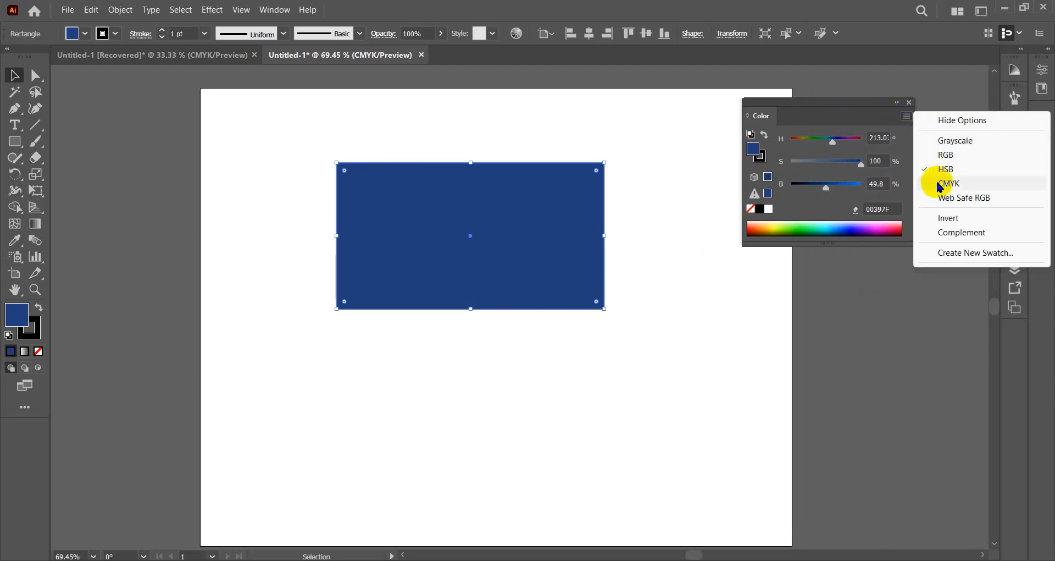
click(957, 186)
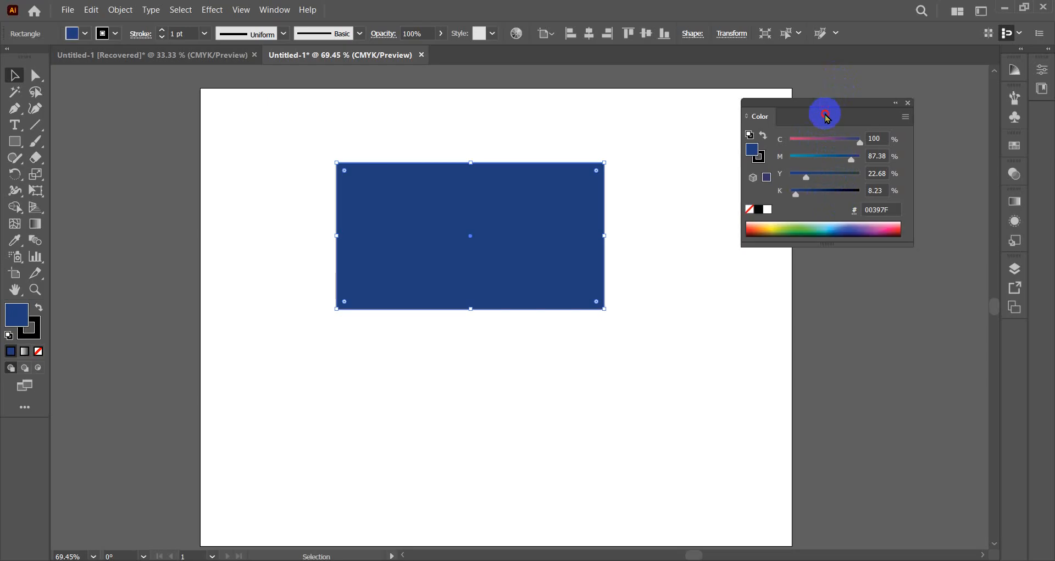
drag(836, 109, 790, 127)
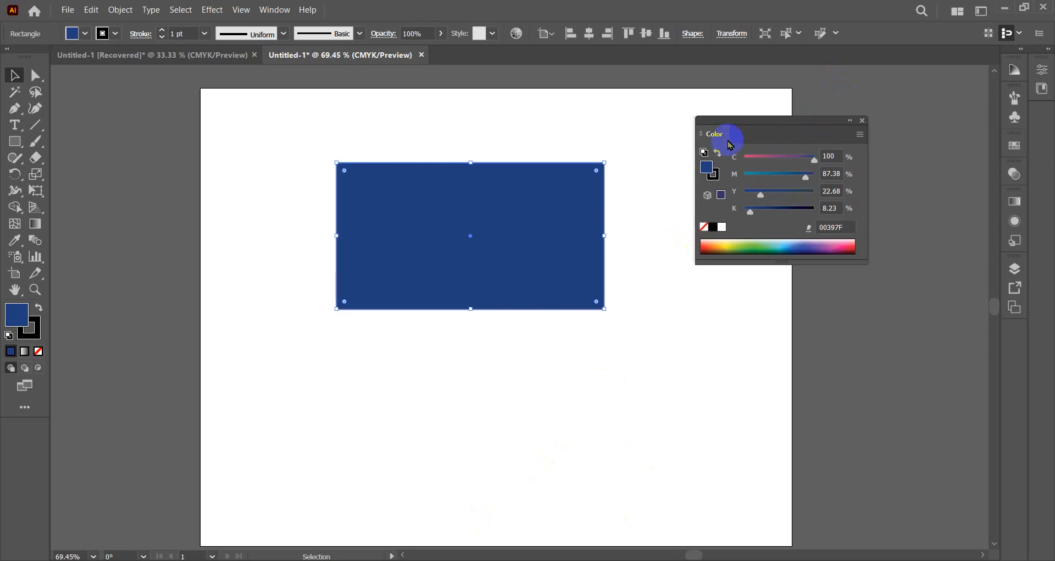
drag(760, 128, 740, 127)
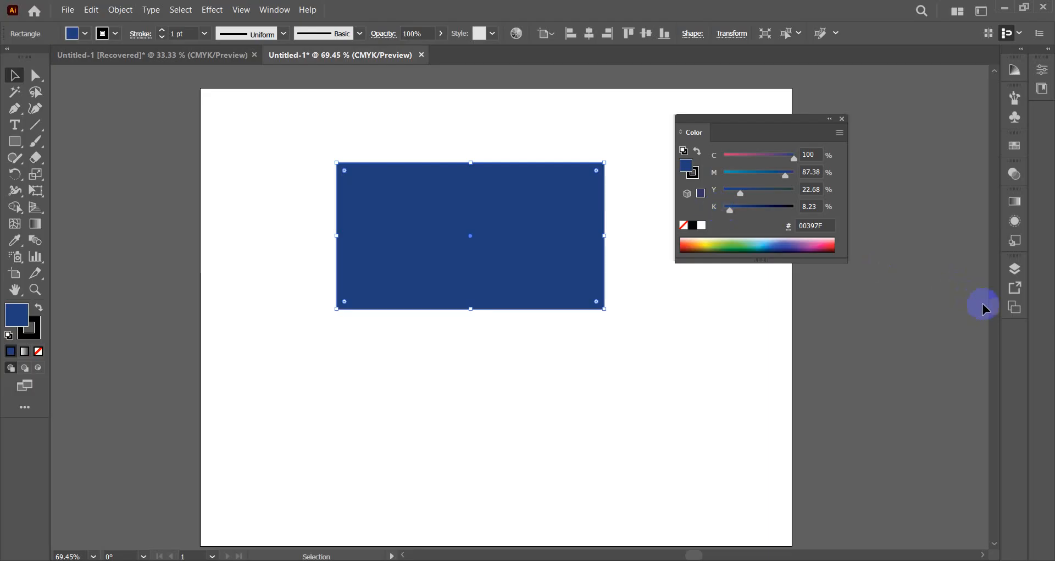
drag(748, 137, 760, 125)
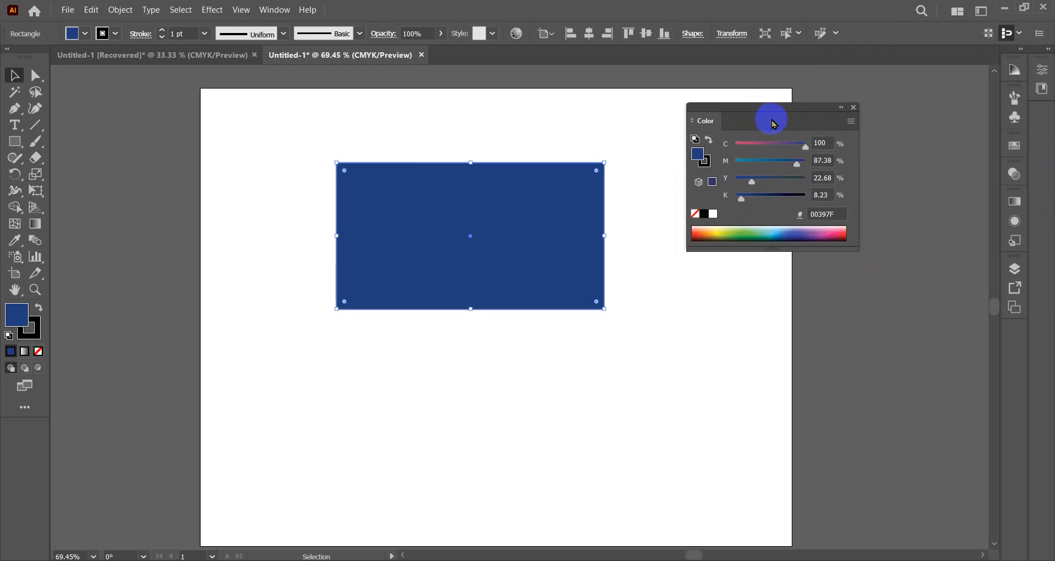
Step: Examine the RGB Color and CMYK Color modes in the new document settings and close them without creating a document
click(66, 11)
click(88, 28)
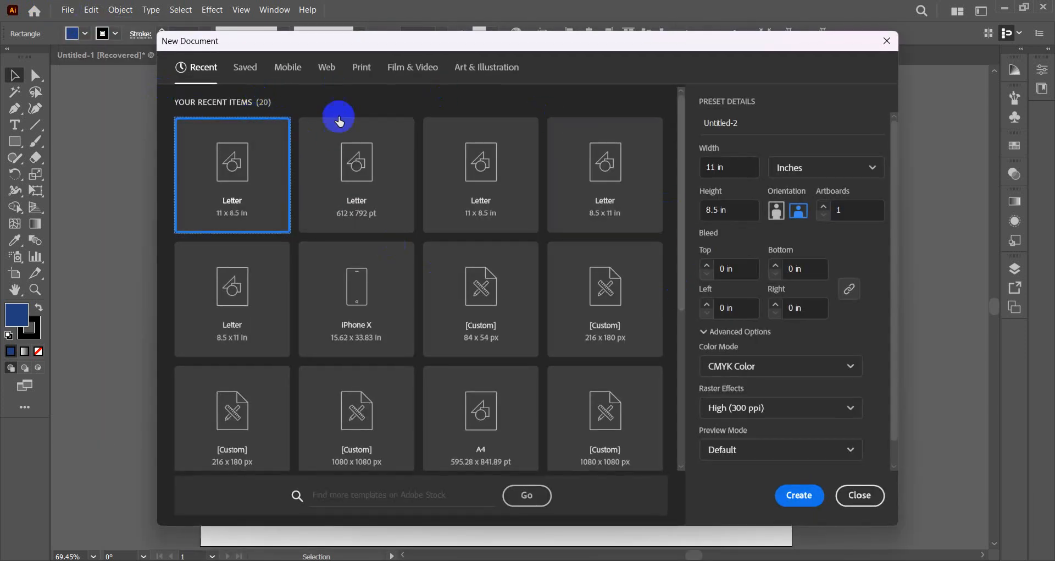
click(829, 375)
click(754, 401)
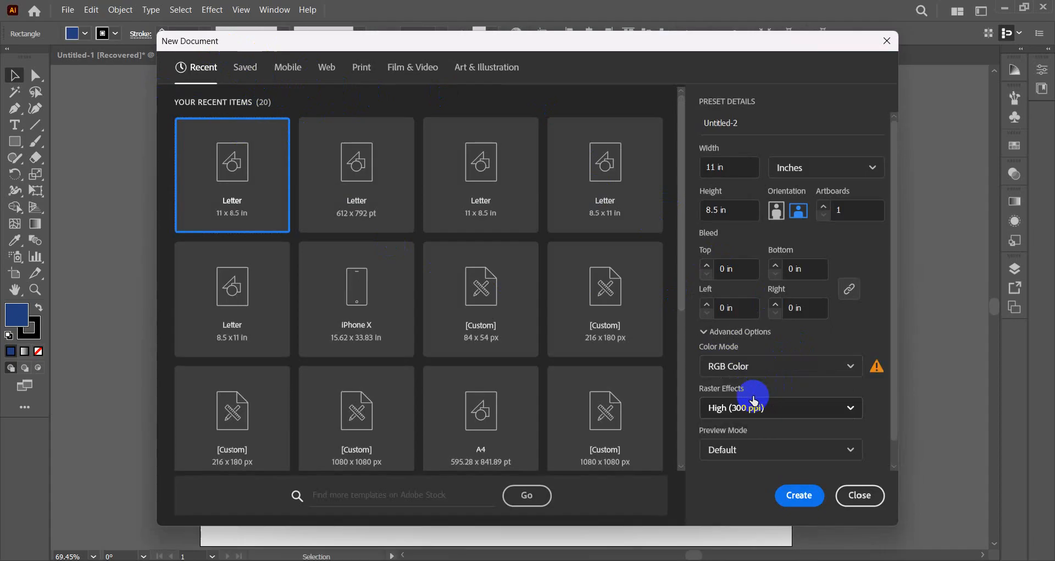
click(839, 367)
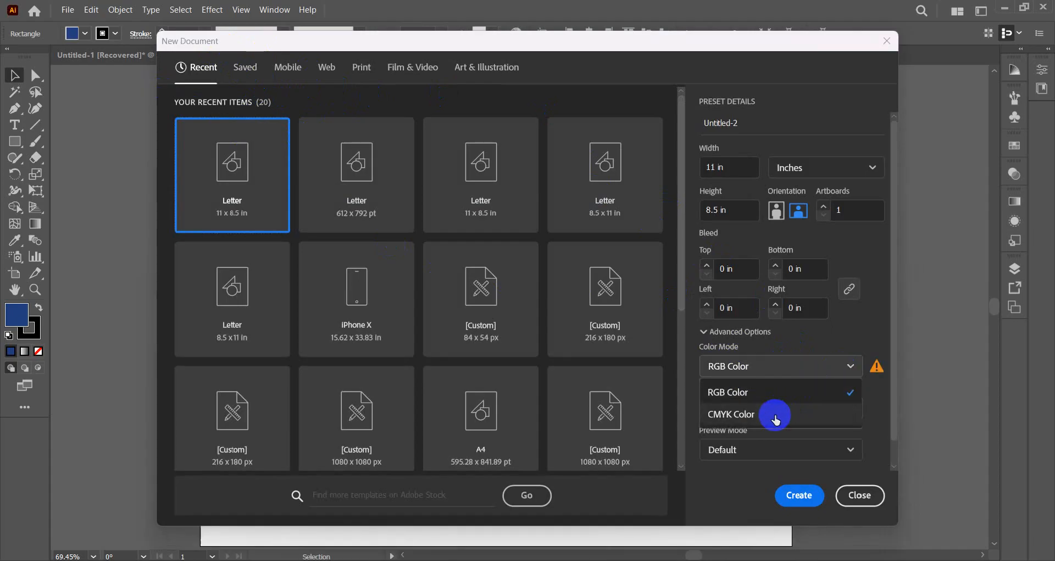
click(775, 416)
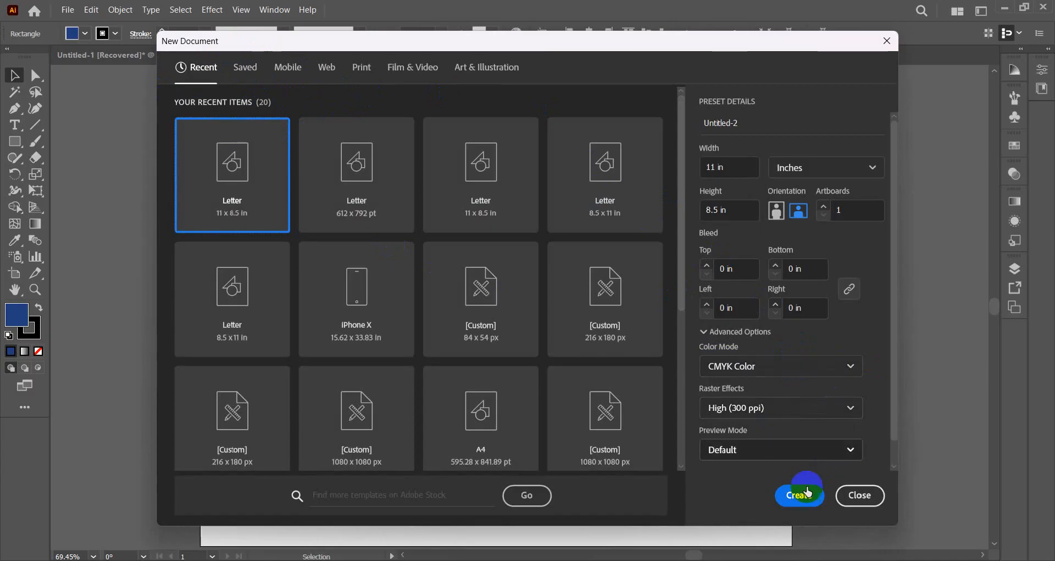
click(860, 495)
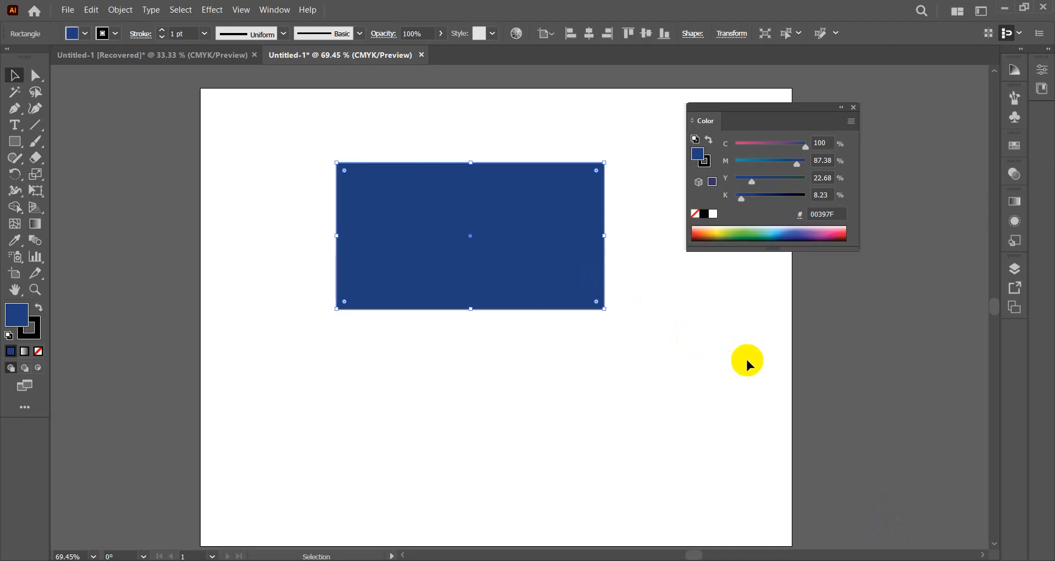
Step: Set the rectangle's fill to a muted brown with C 32, M 55, Y 52 and K 15 percent
drag(802, 146, 745, 198)
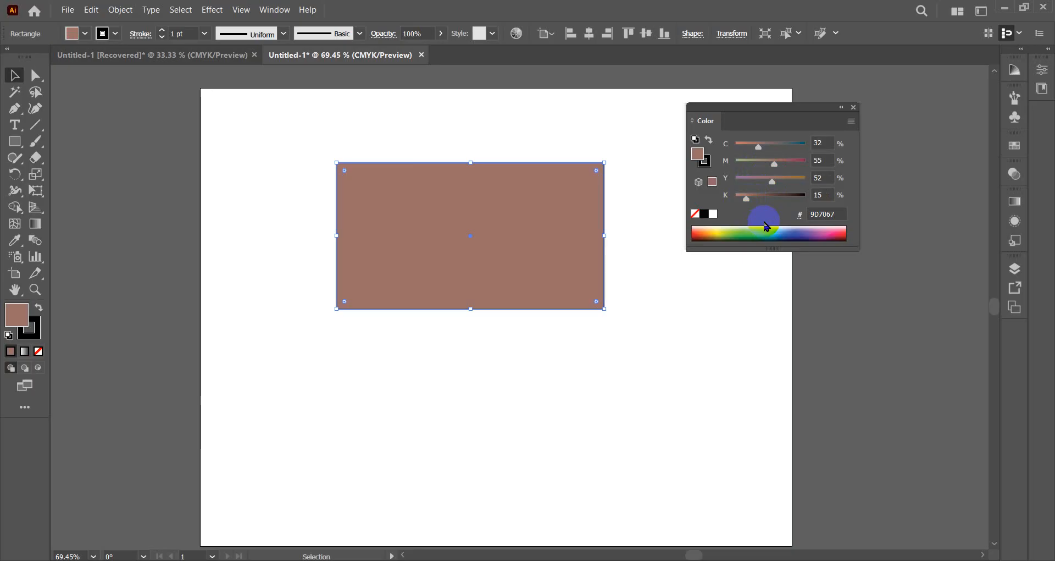
drag(755, 116, 755, 111)
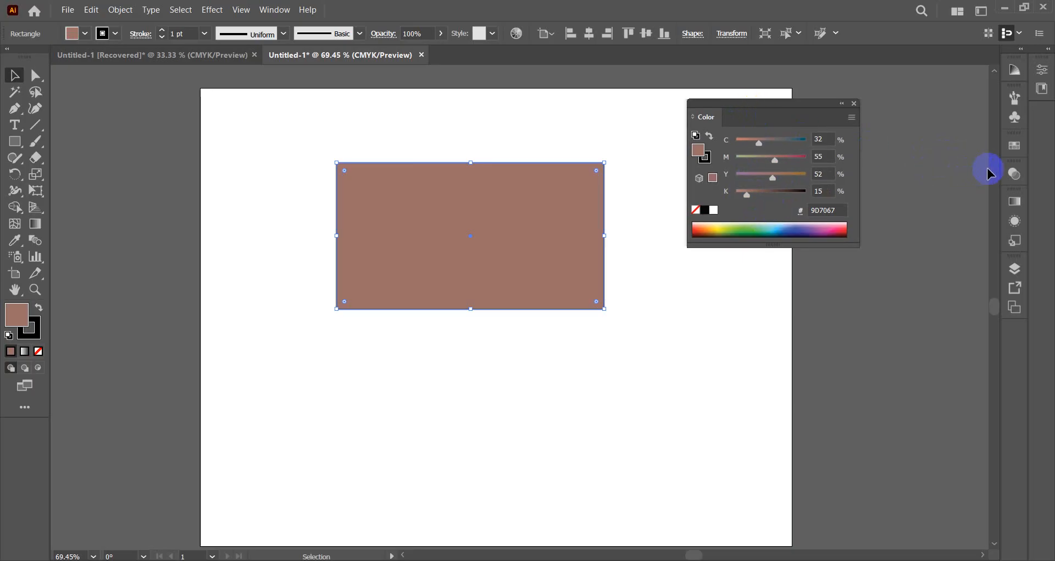
Step: Float the Swatches panel below the Color panel and enlarge it to show every swatch row
click(1014, 154)
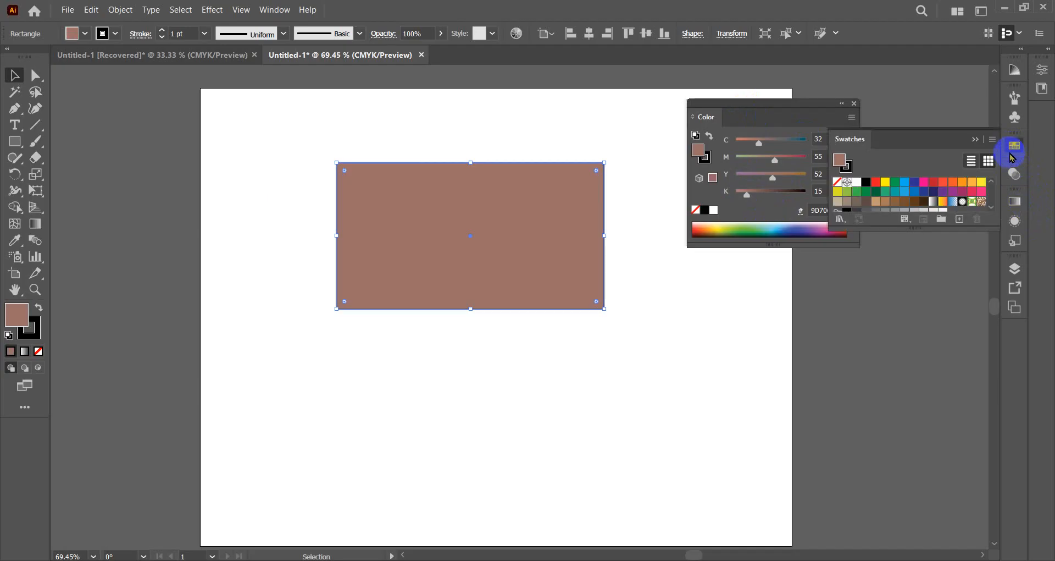
drag(922, 139, 714, 324)
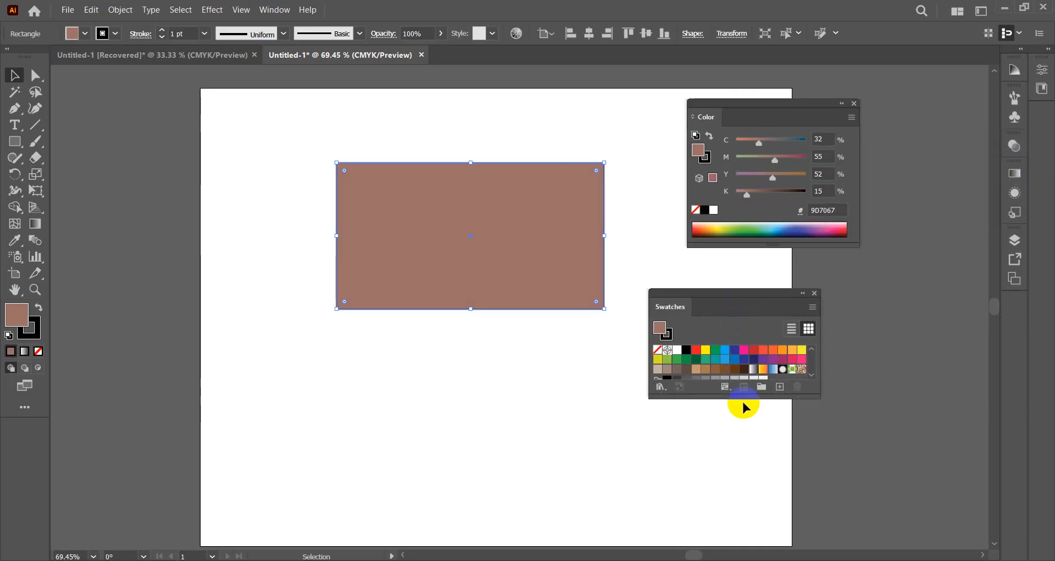
drag(742, 399, 744, 429)
drag(731, 295, 772, 278)
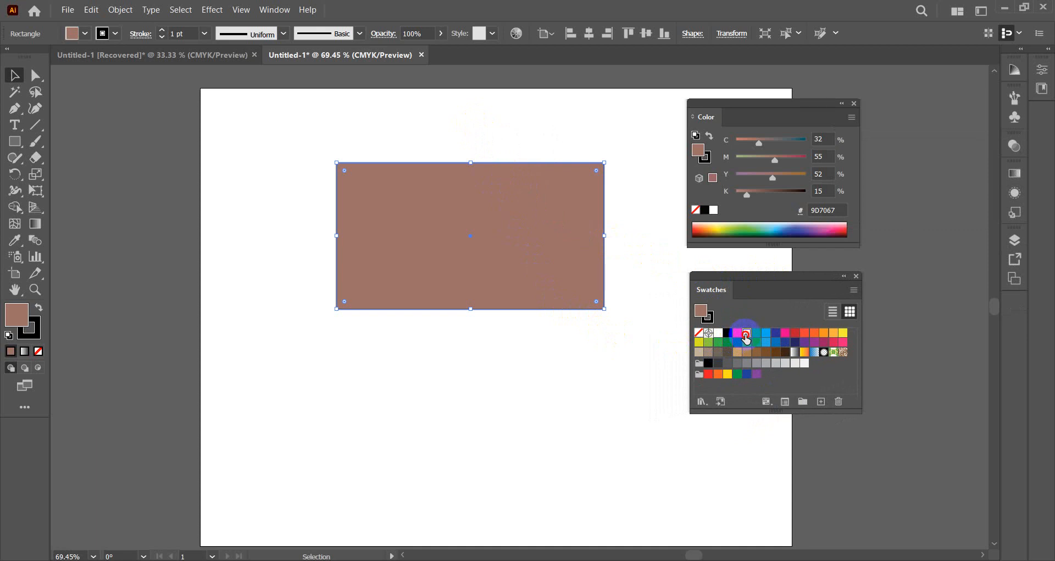
Step: Fill the rectangle with the yellow swatch and adjust the floating Swatches panel's position beneath the Color panel
click(746, 333)
mouse_move(768, 289)
mouse_down()
mouse_move(779, 275)
mouse_move(765, 280)
mouse_up()
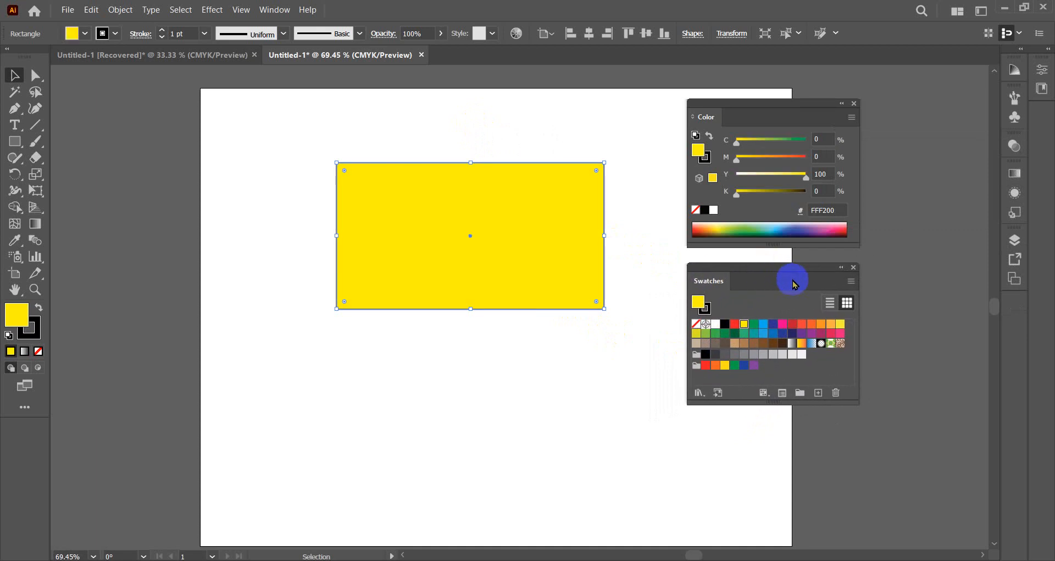
mouse_move(760, 273)
mouse_down()
mouse_move(770, 266)
mouse_move(759, 263)
mouse_move(758, 282)
mouse_up()
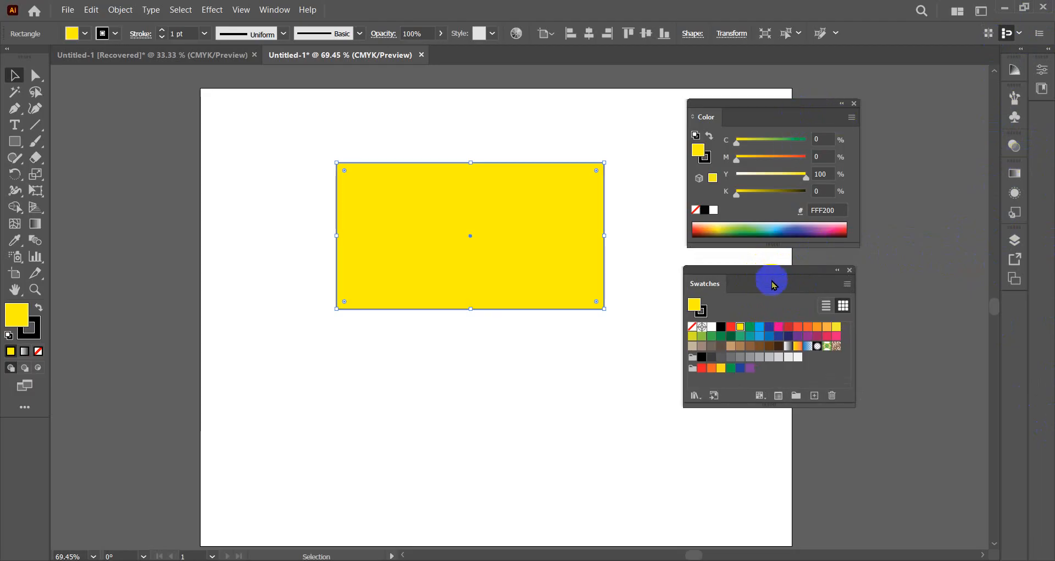
Step: Float the Gradient panel below the rectangle, collapse the remaining panel group, and deselect the rectangle
click(1016, 174)
drag(852, 167, 440, 341)
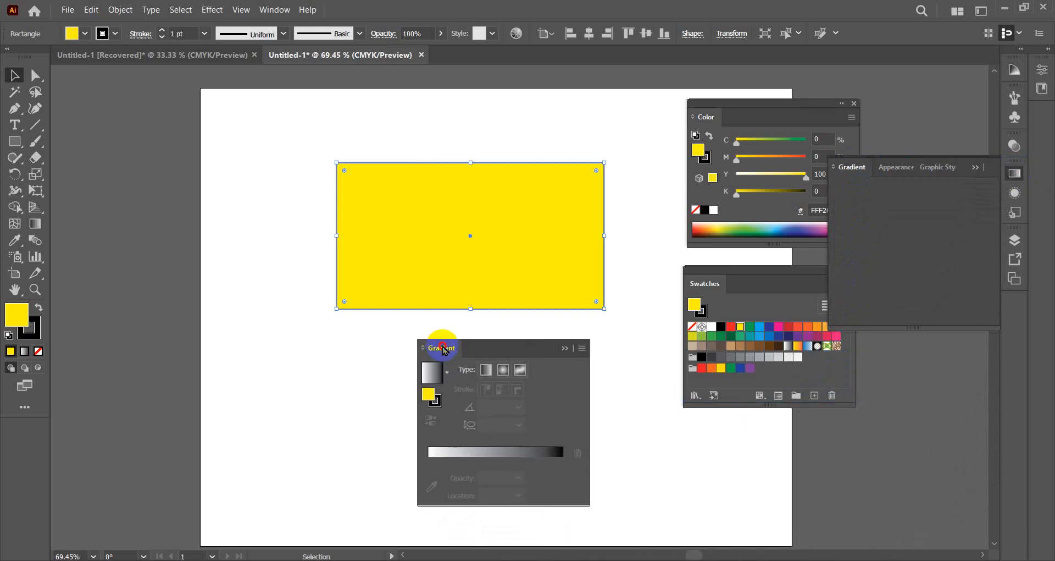
click(908, 167)
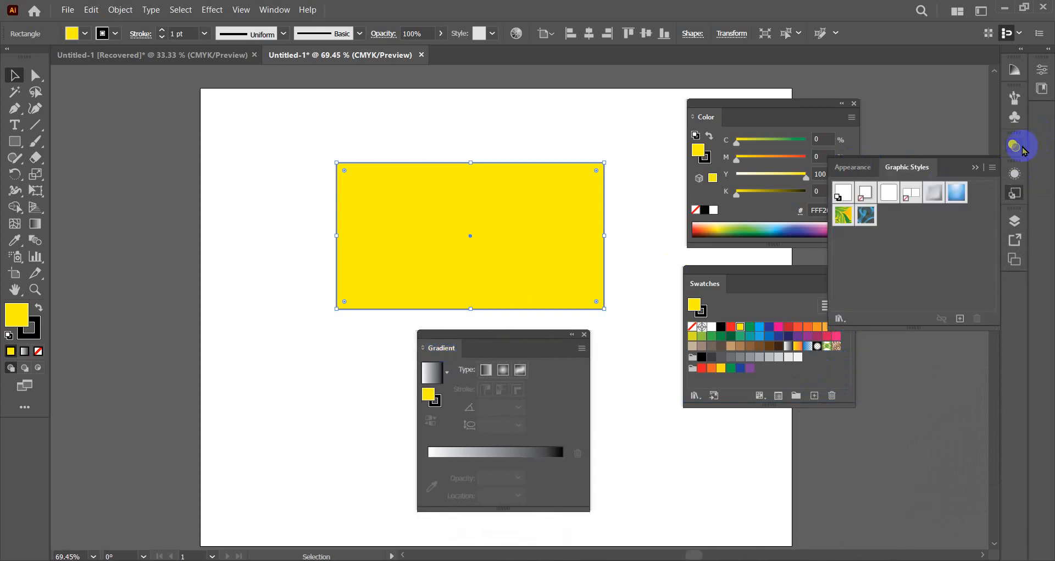
click(976, 167)
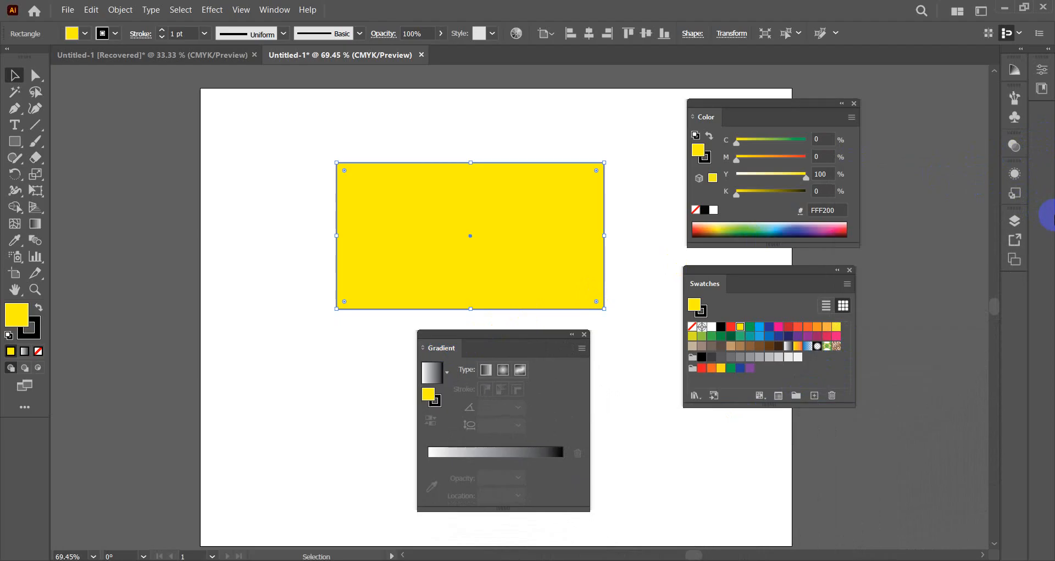
click(275, 10)
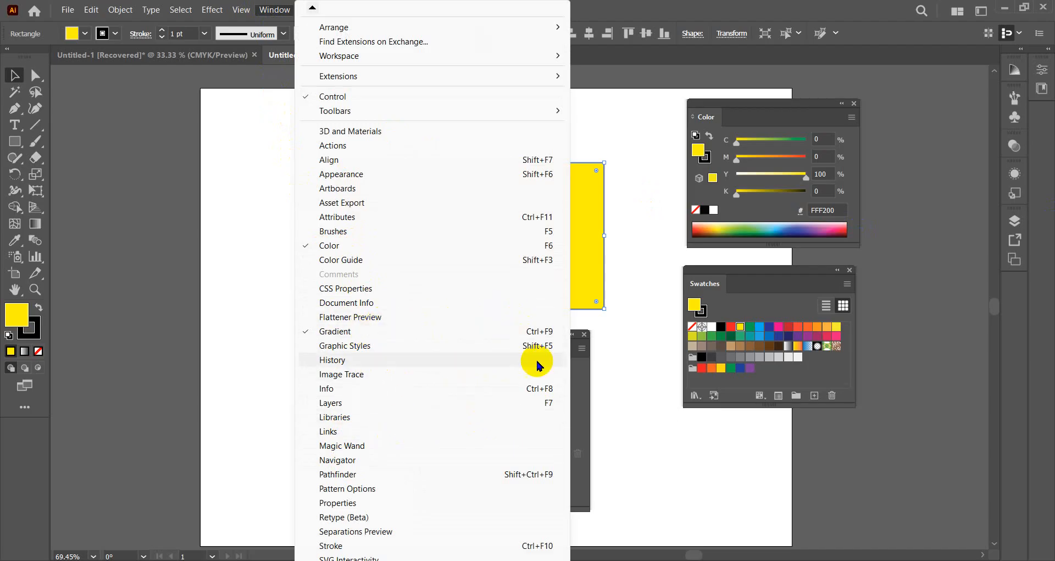
click(774, 444)
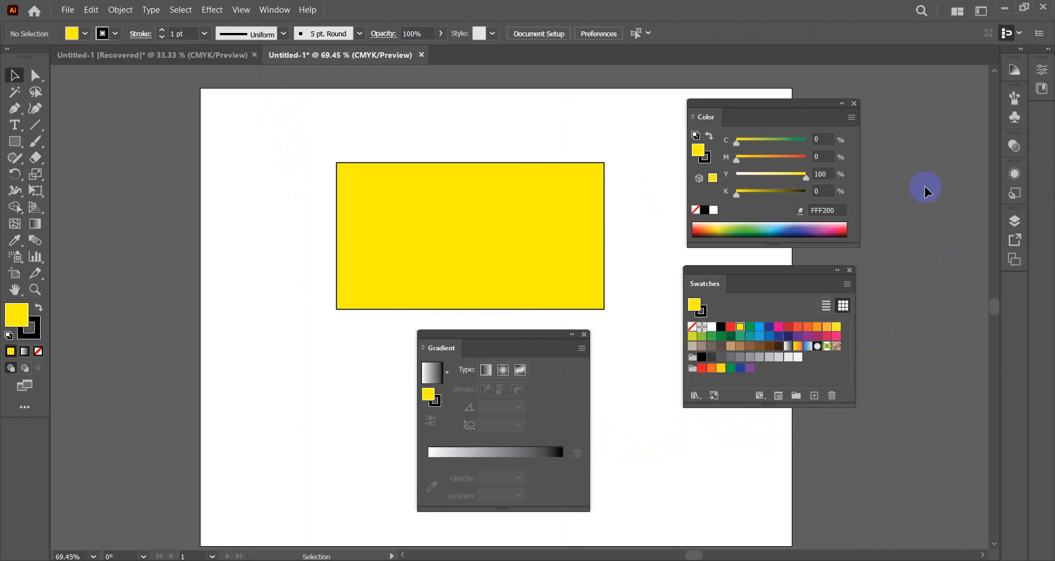
Step: Attach the Swatches panel to the underside of the floating Color panel so both form one stack
drag(773, 115, 738, 102)
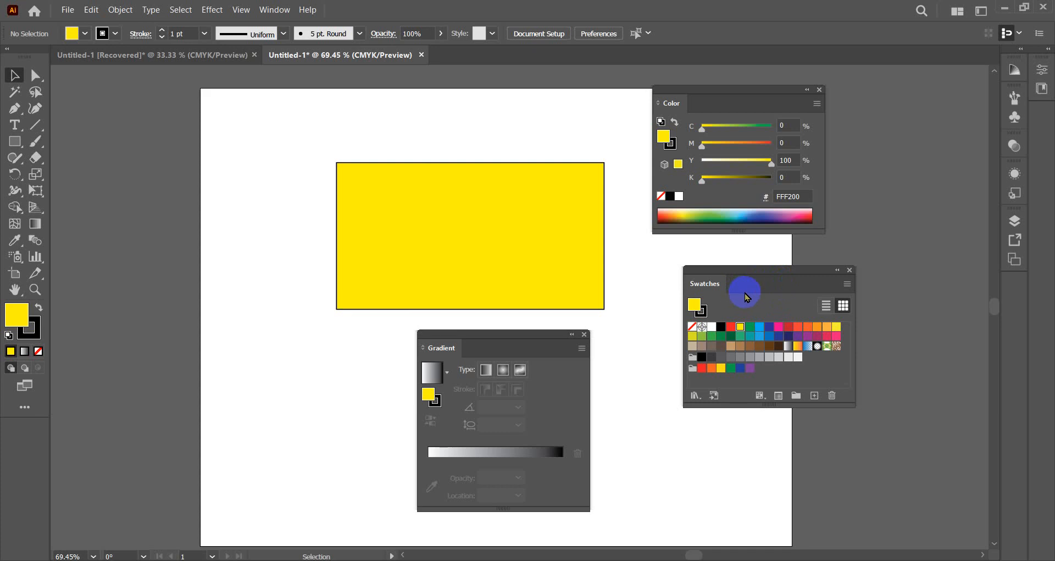
drag(762, 279, 728, 269)
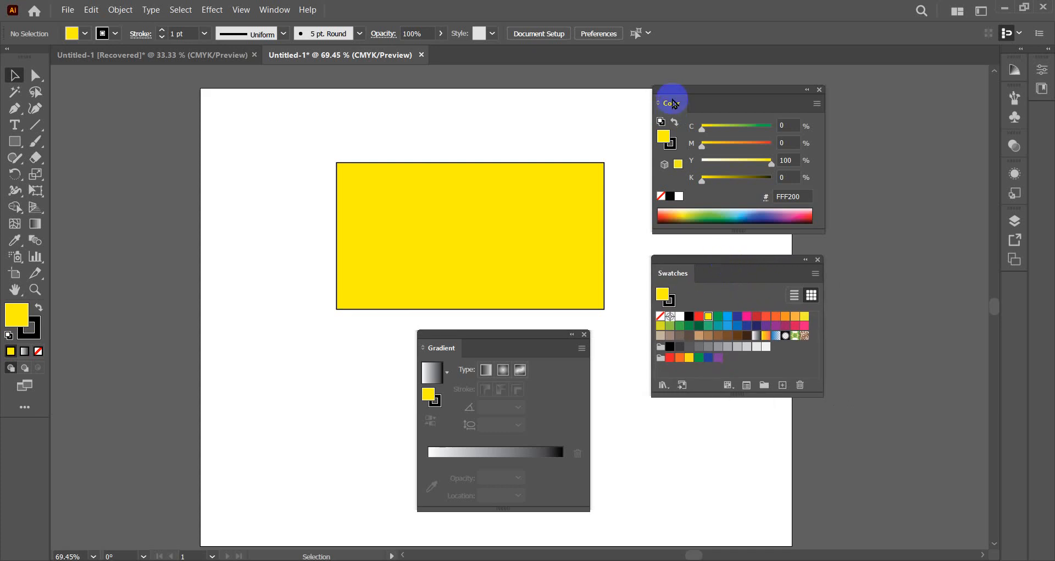
drag(746, 104, 778, 88)
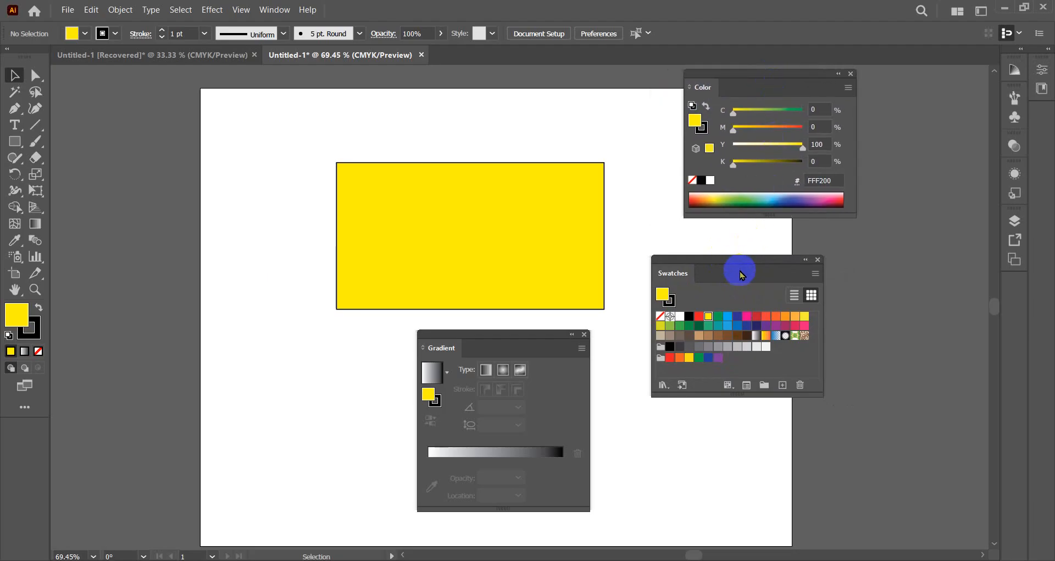
drag(723, 262, 757, 220)
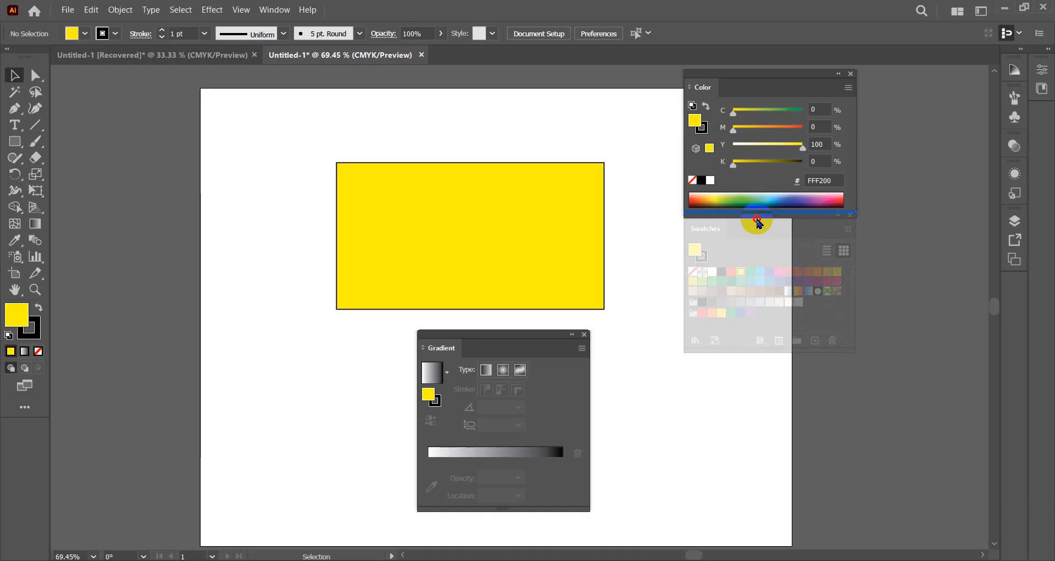
drag(758, 221, 757, 220)
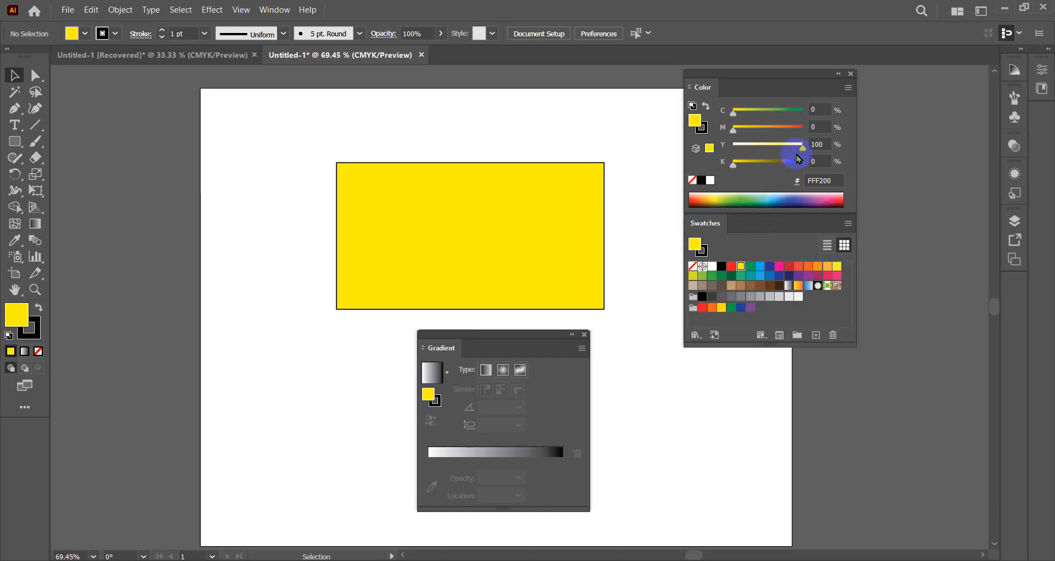
Step: Attach the Gradient panel beneath Swatches in the floating Color panel stack
drag(777, 74, 750, 85)
drag(511, 334, 710, 374)
drag(761, 363, 741, 351)
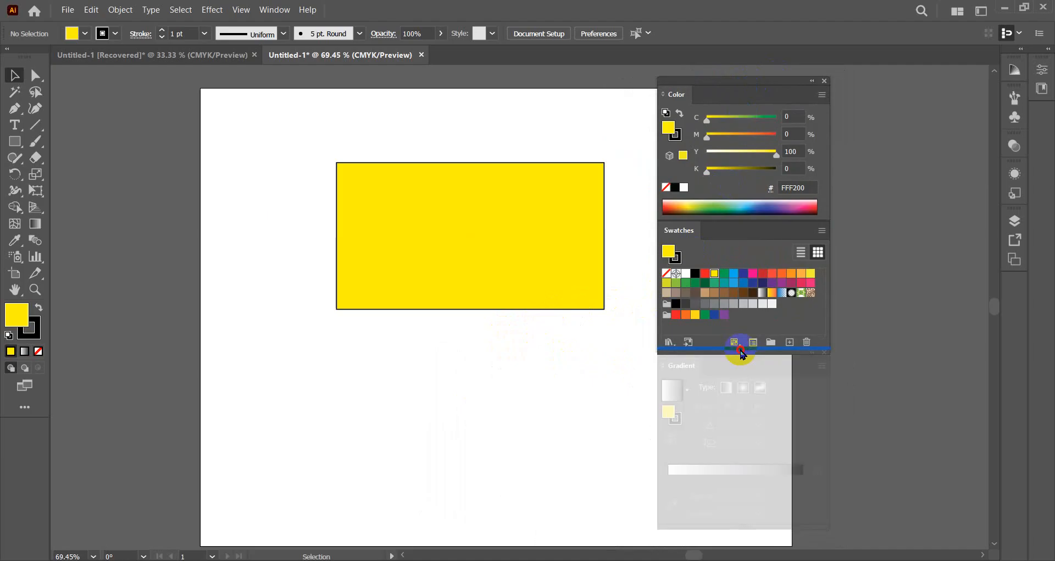
drag(741, 352, 743, 355)
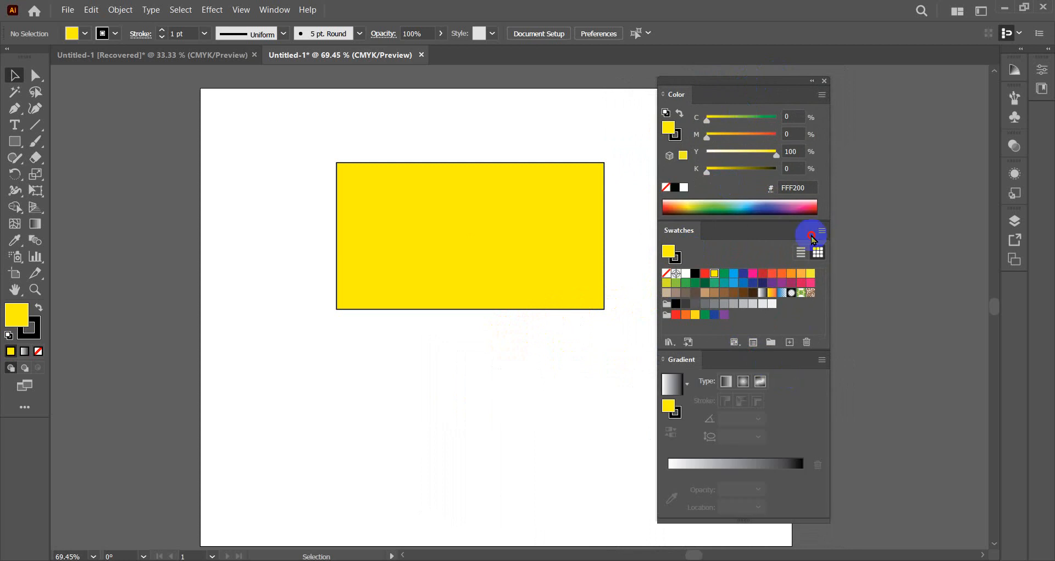
Step: Move the Color, Swatches and Gradient stack to the artboard's right edge and view the available workspaces
drag(767, 82, 837, 91)
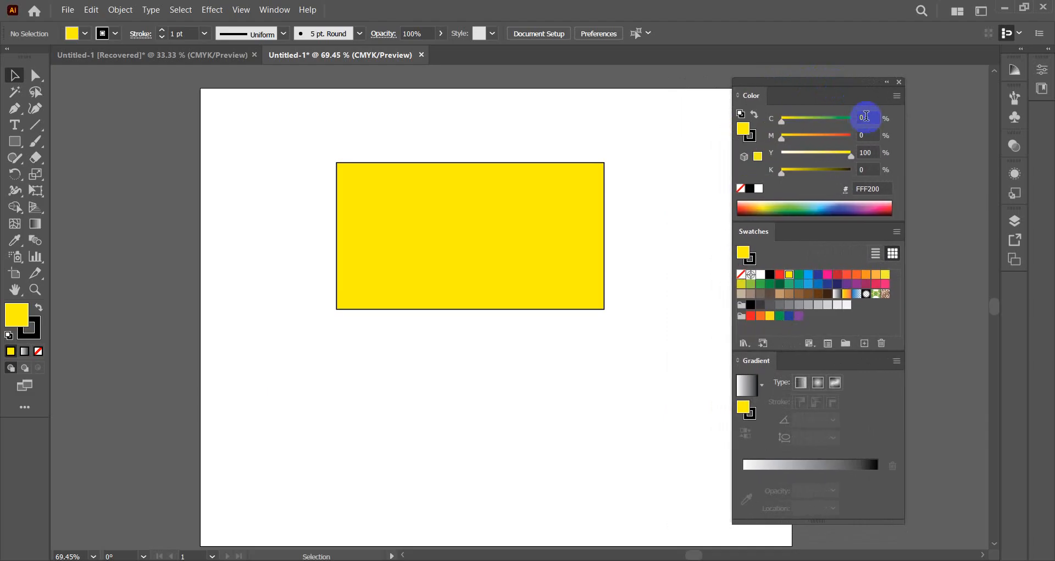
drag(856, 96, 822, 83)
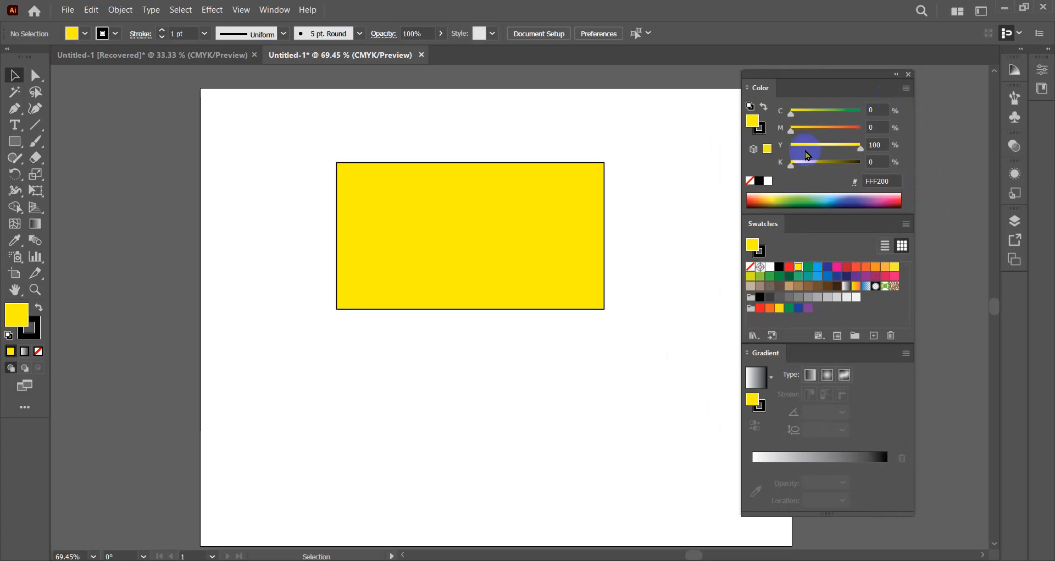
click(277, 11)
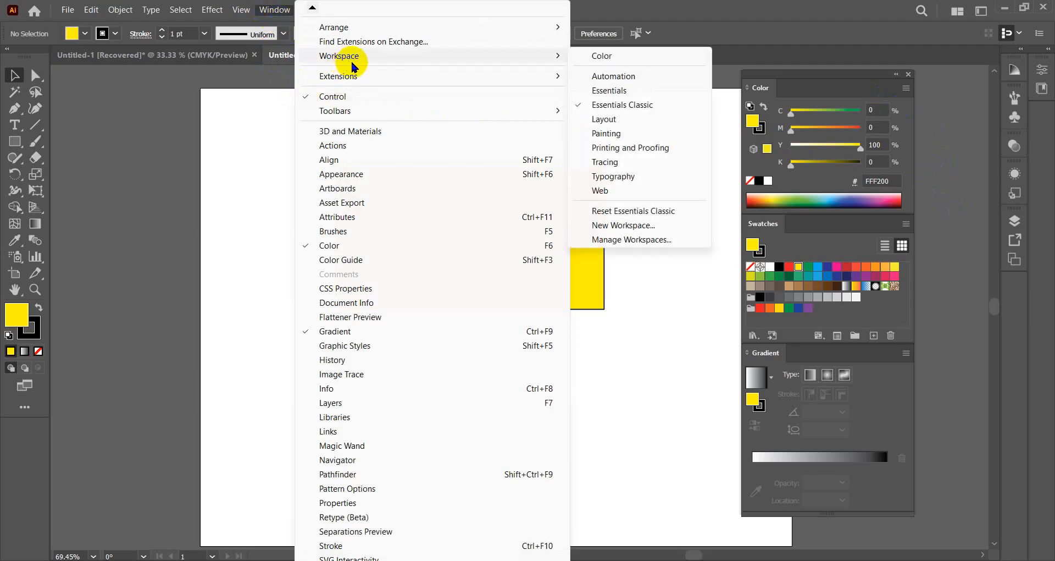
mouse_move(374, 58)
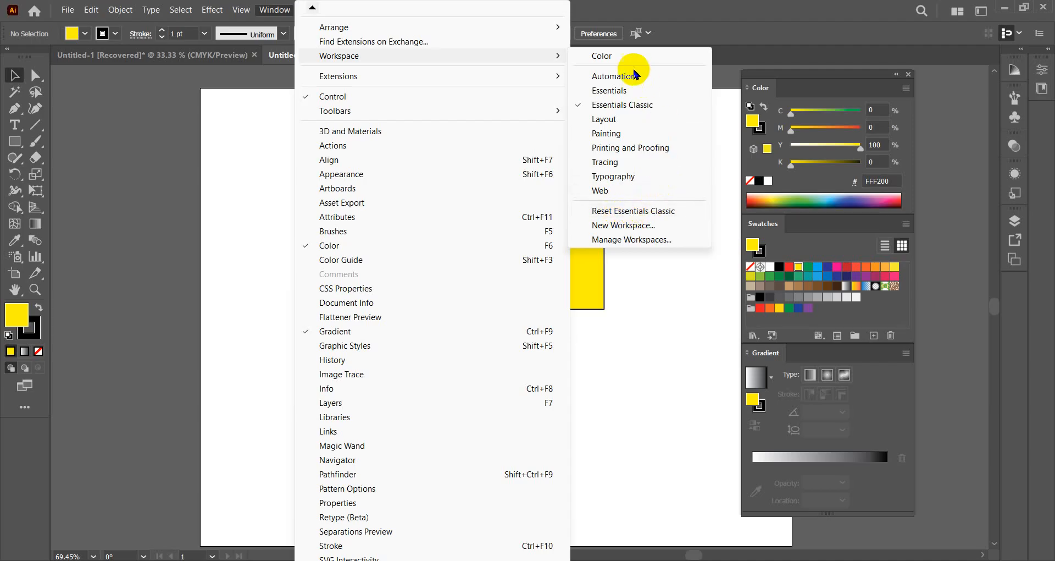
click(939, 122)
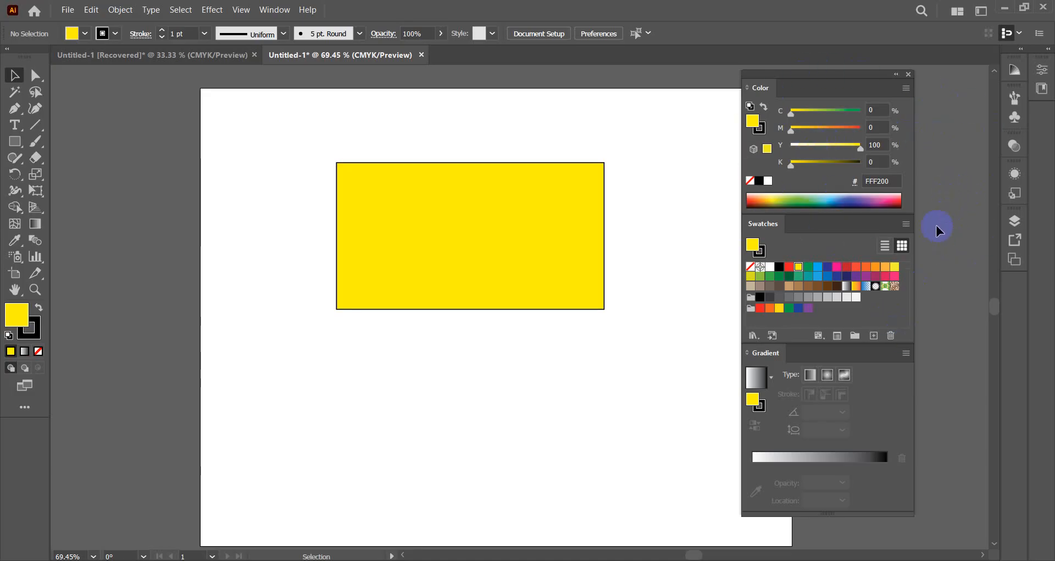
mouse_move(824, 80)
mouse_down()
mouse_move(853, 79)
mouse_move(831, 76)
mouse_up()
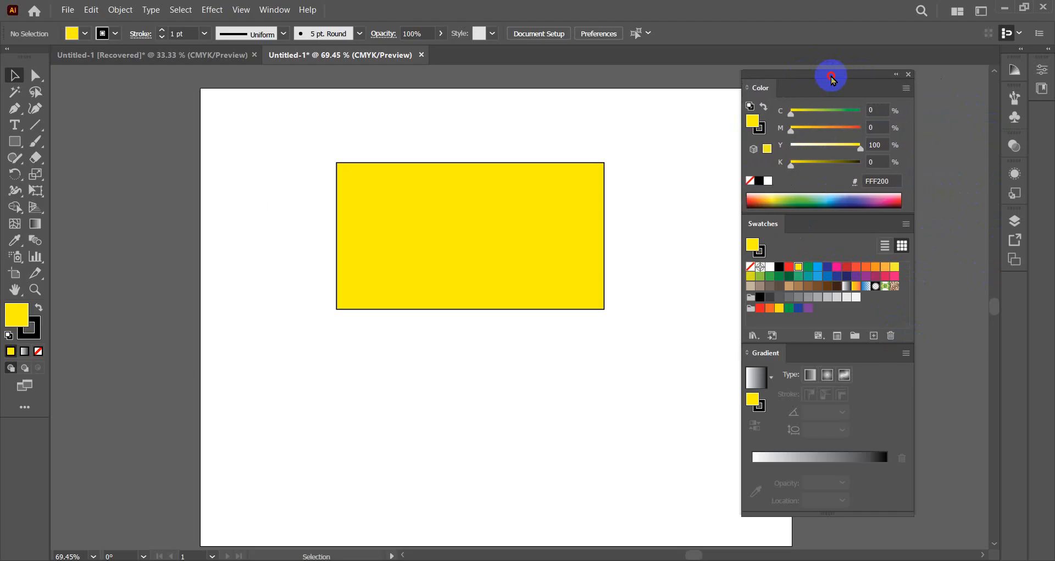
Step: Rearrange the floating stack with Gradient attached beneath Swatches and shift it farther past the artboard's right edge
double_click(831, 76)
drag(863, 230, 872, 370)
drag(801, 93, 859, 357)
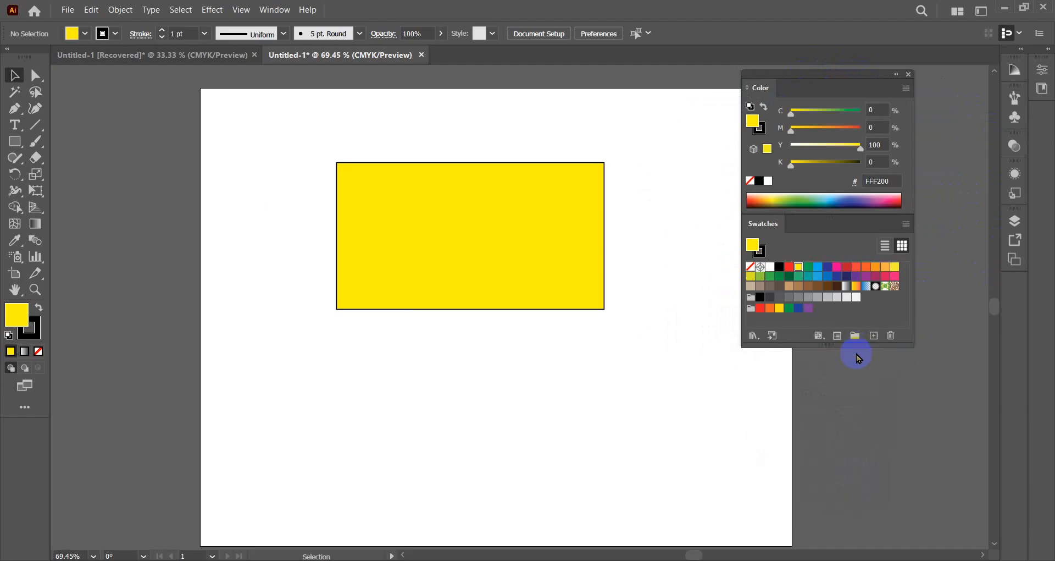
click(860, 340)
drag(853, 74, 878, 87)
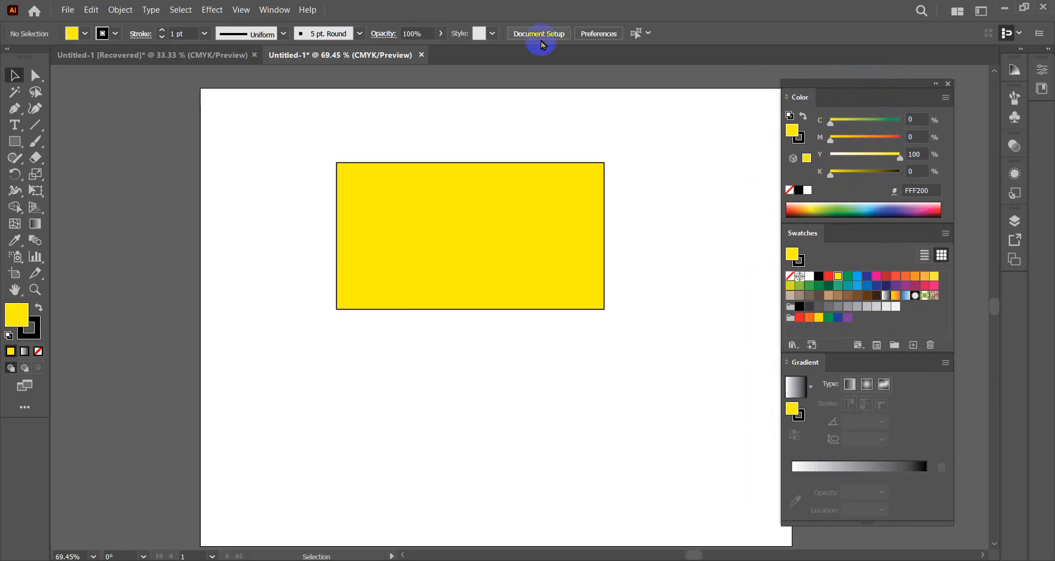
Step: Save the current panel arrangement as a new workspace named Color Preset
click(276, 11)
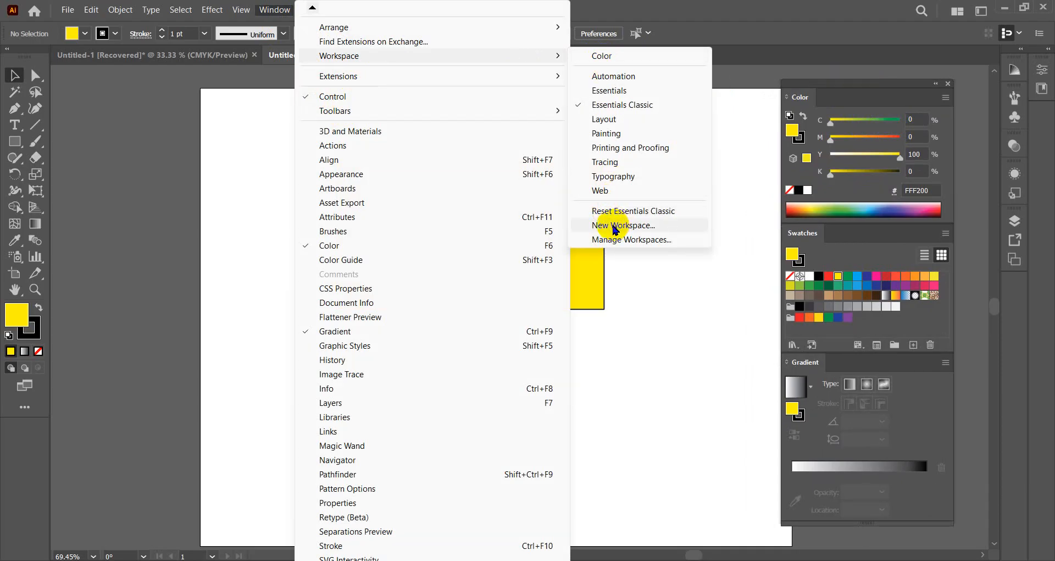
click(615, 226)
drag(547, 229, 632, 196)
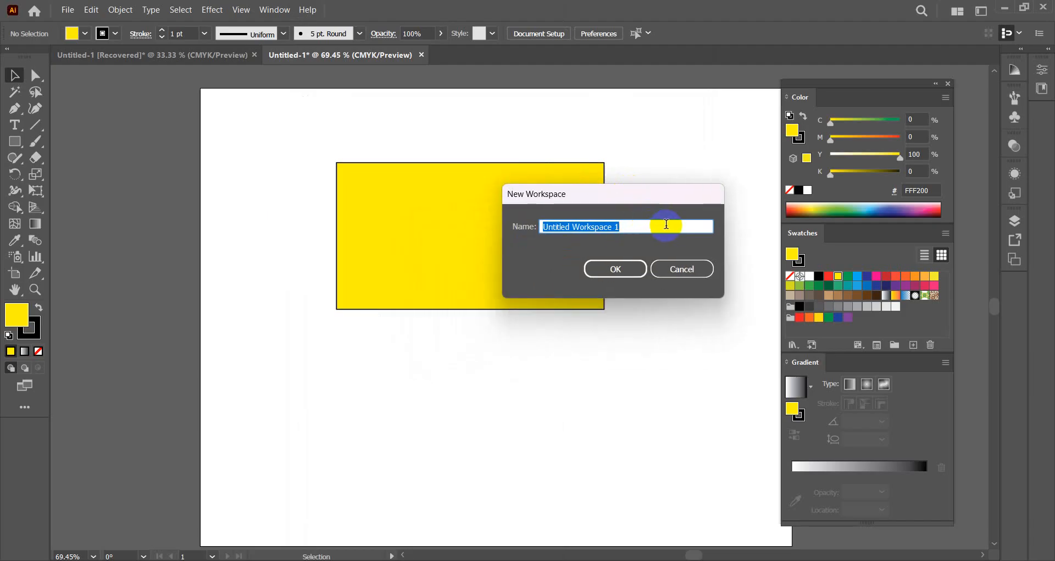
text(C)
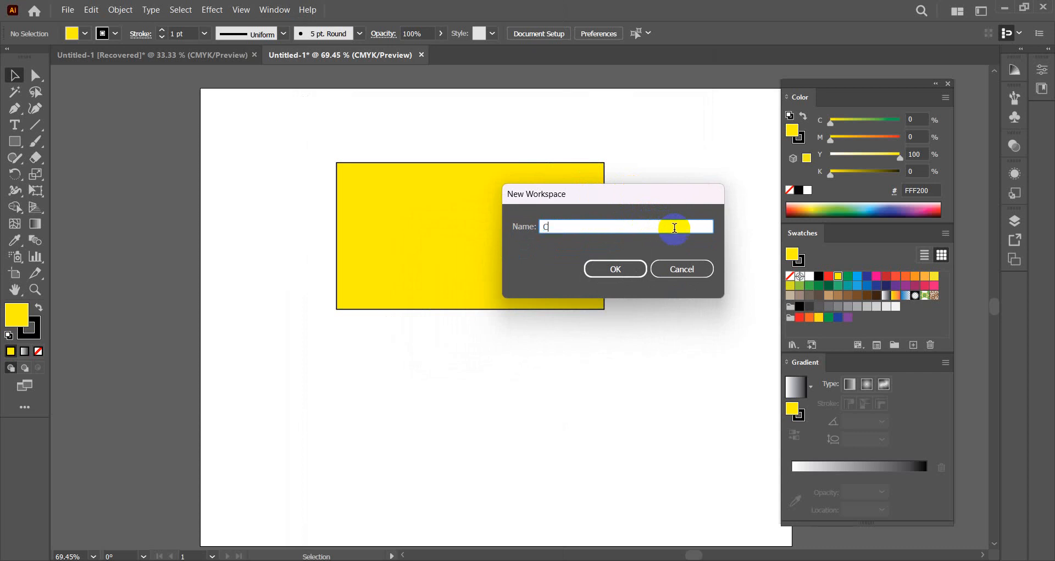
text(olor)
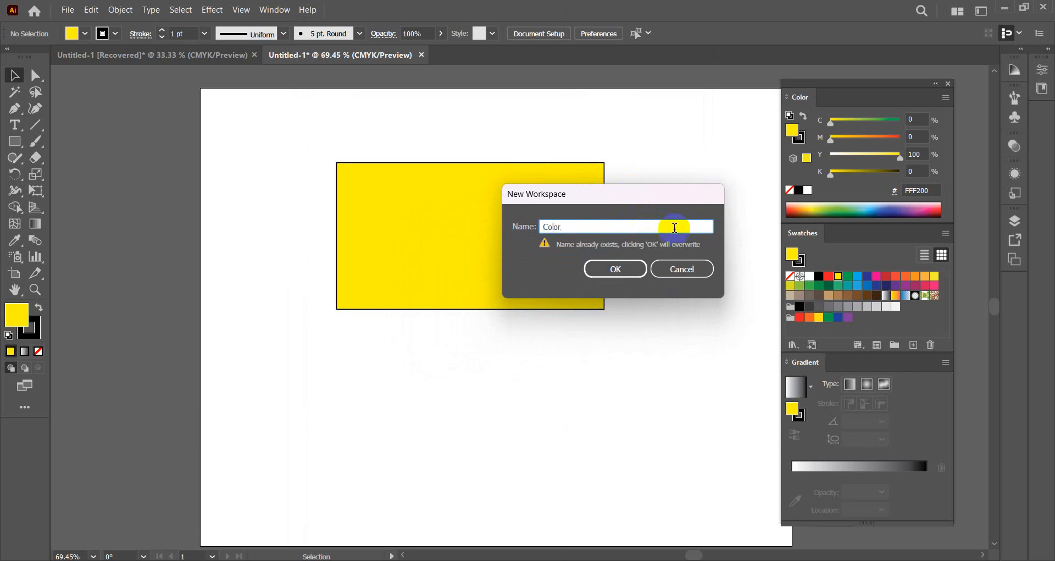
text( P)
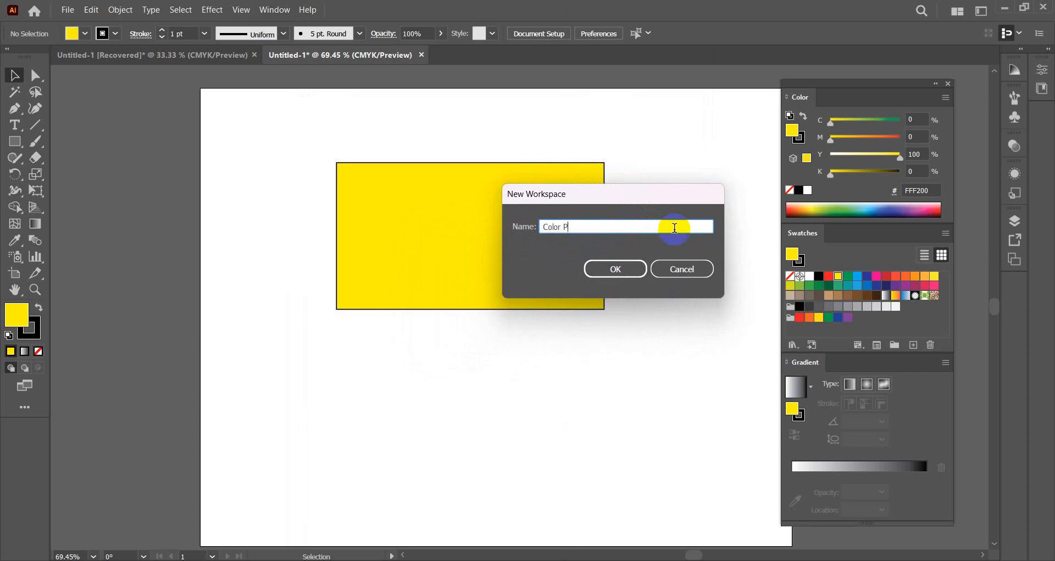
text(reset)
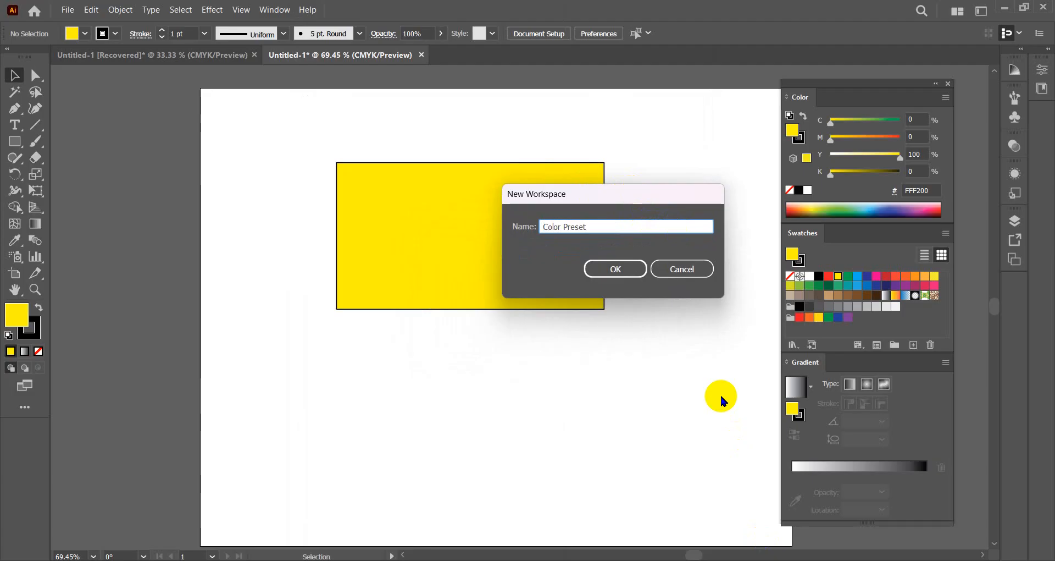
click(620, 270)
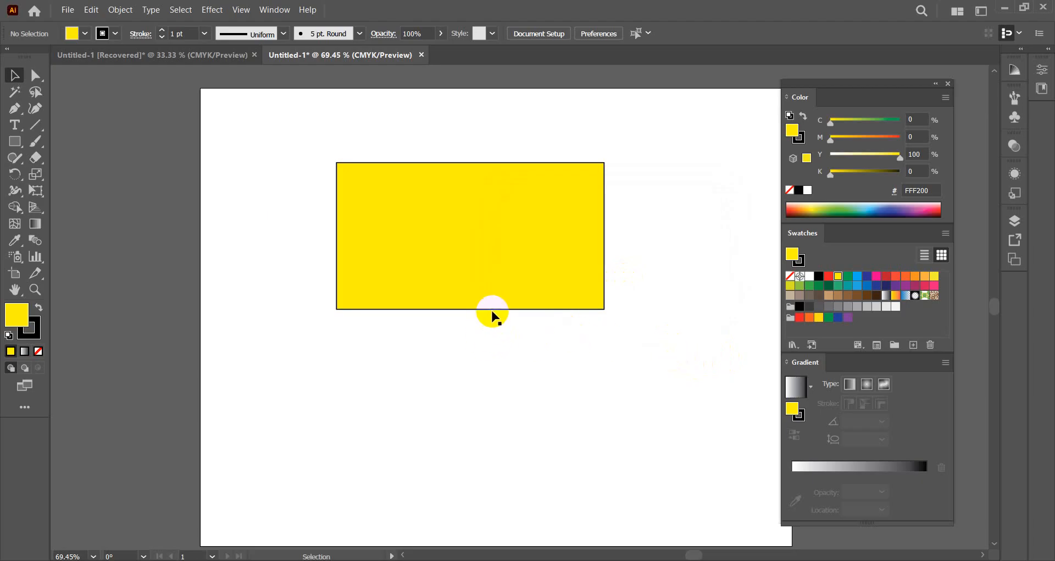
Step: Switch to the Essentials Classic workspace, reset it, and collapse the expanded Properties panel group to icons
click(275, 10)
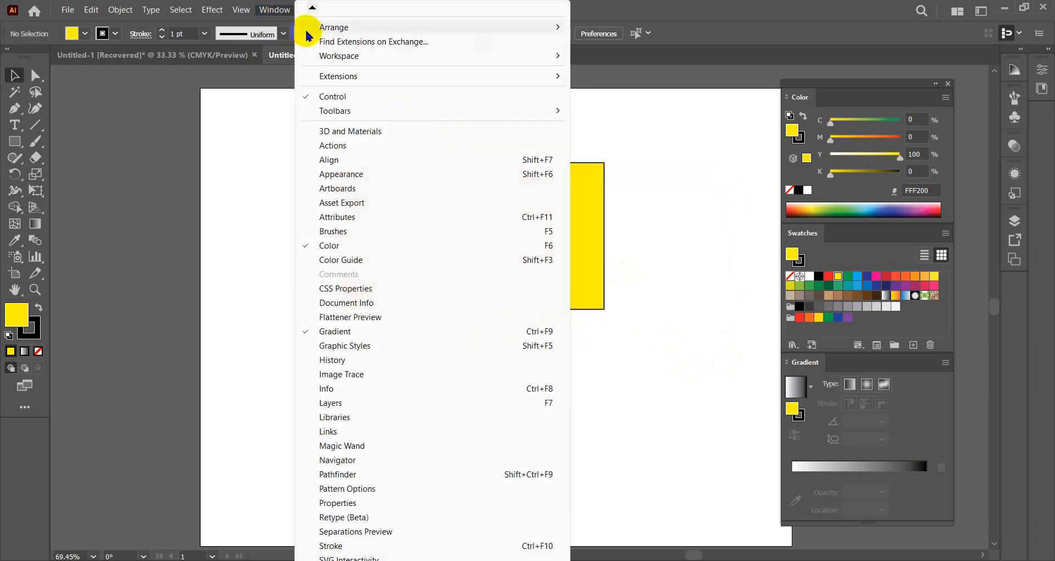
mouse_move(347, 61)
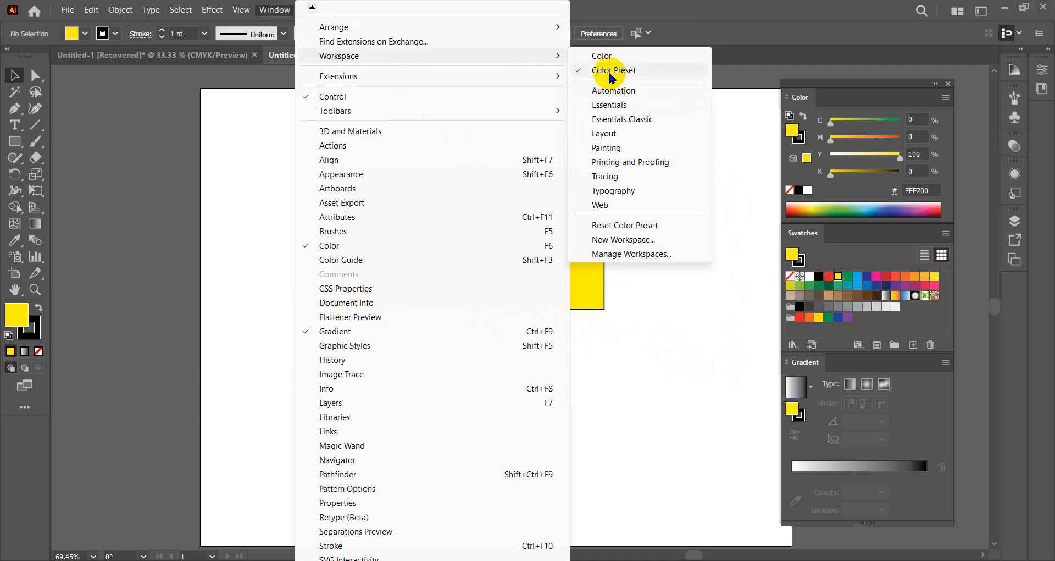
click(637, 119)
click(279, 11)
mouse_move(404, 56)
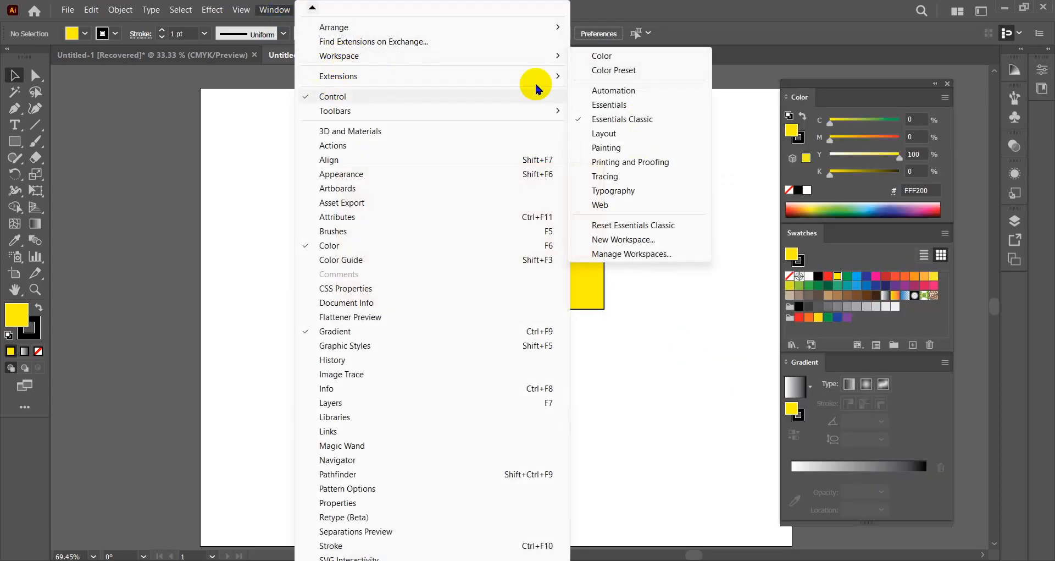
click(655, 225)
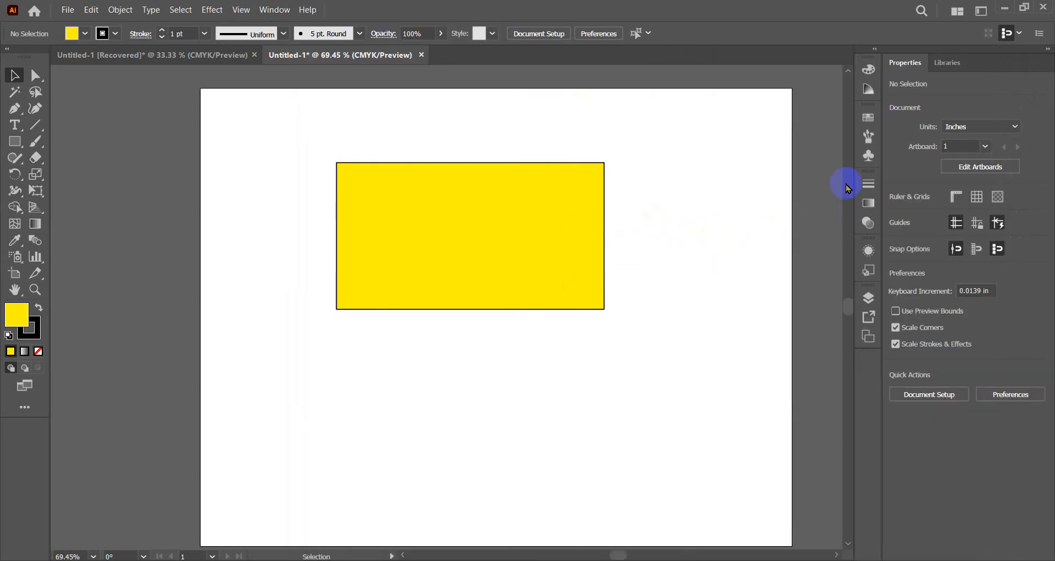
click(1048, 51)
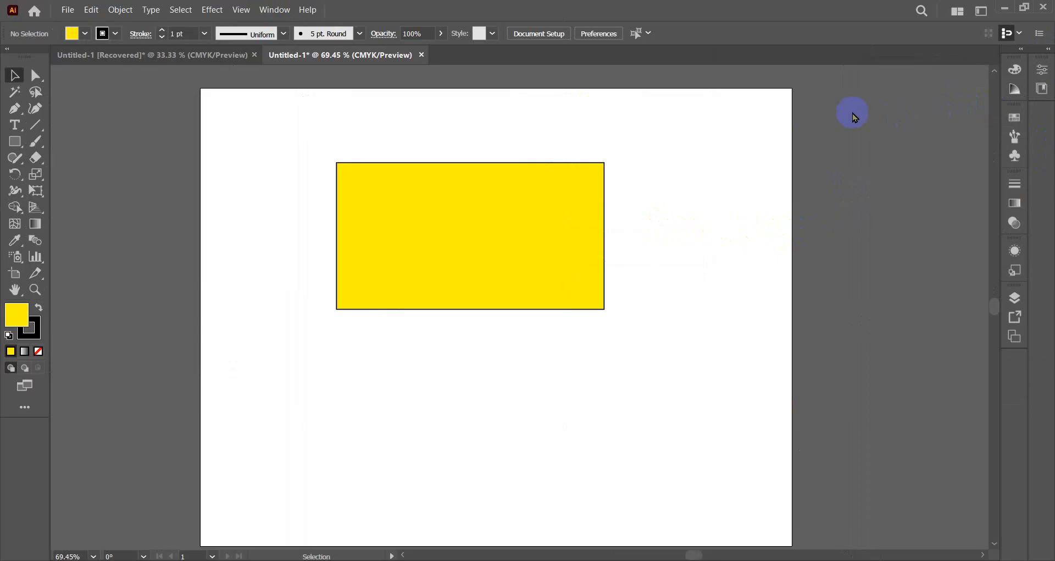
Step: Switch to the saved Color Preset workspace
click(276, 11)
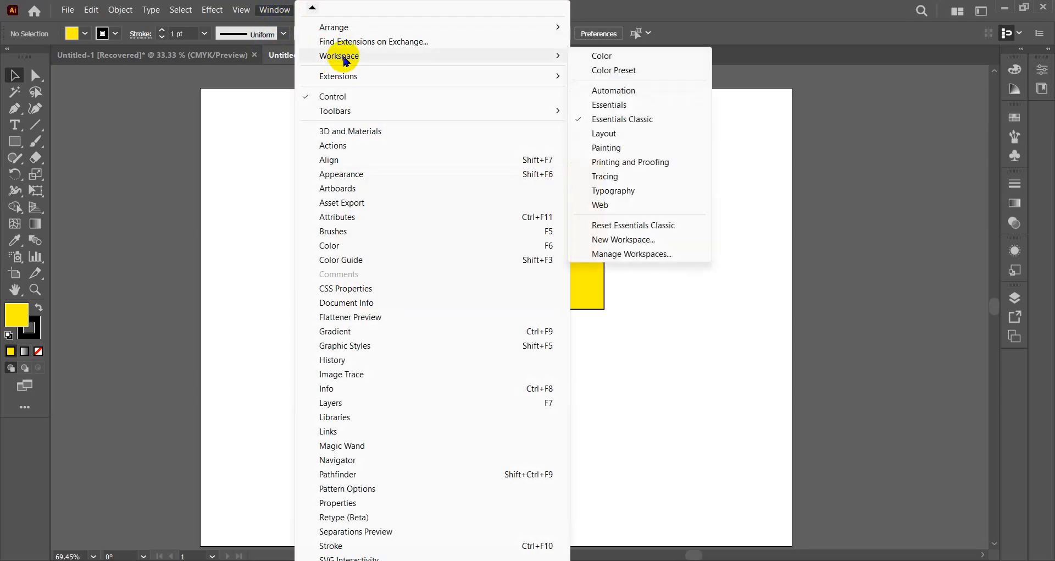
click(622, 72)
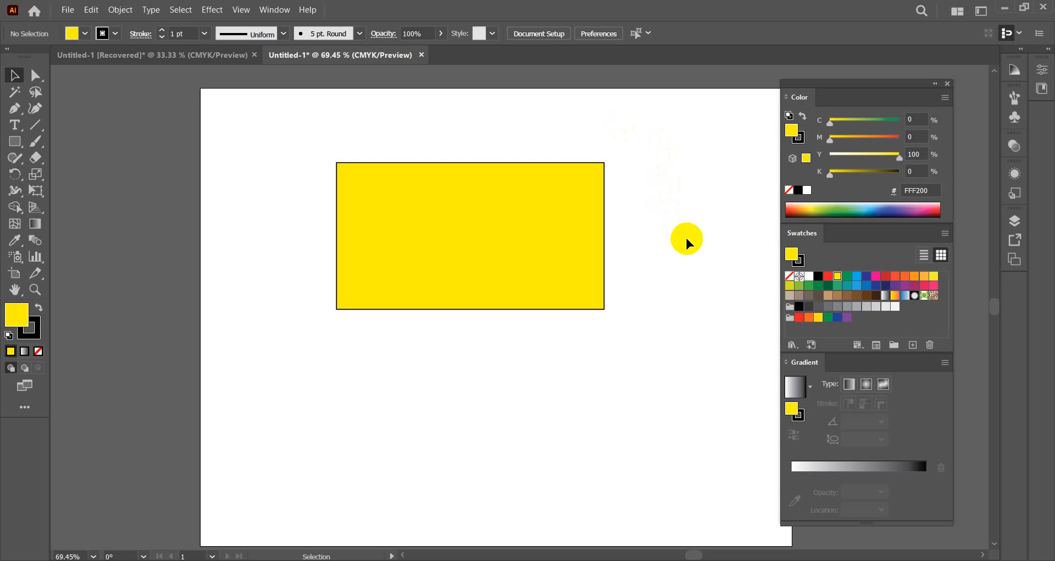
drag(685, 236, 635, 231)
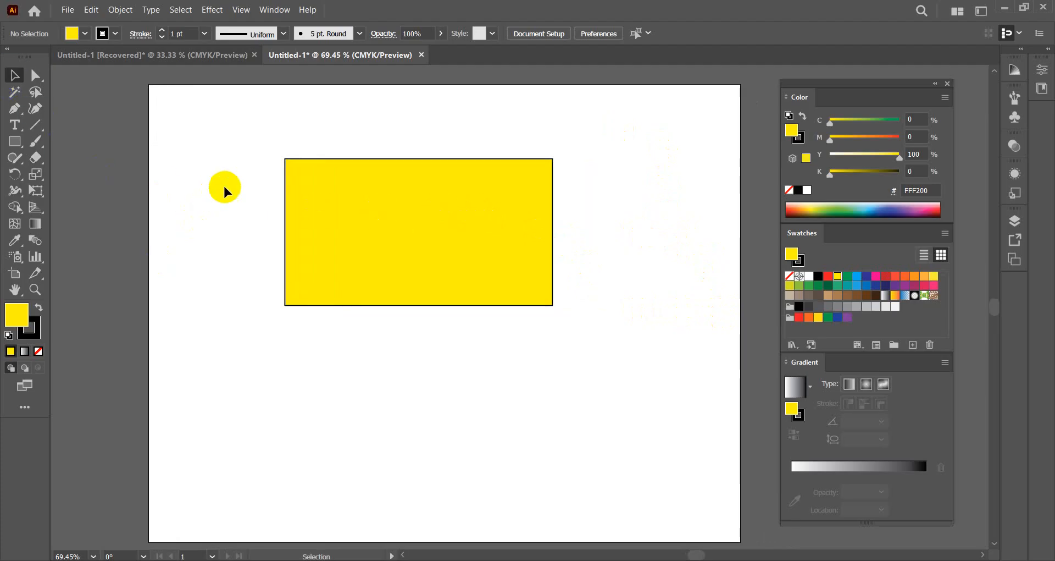
Step: Fill the yellow rectangle with the greyish beige #B7B69F using the Color Picker, and deselect it
click(310, 209)
double_click(21, 318)
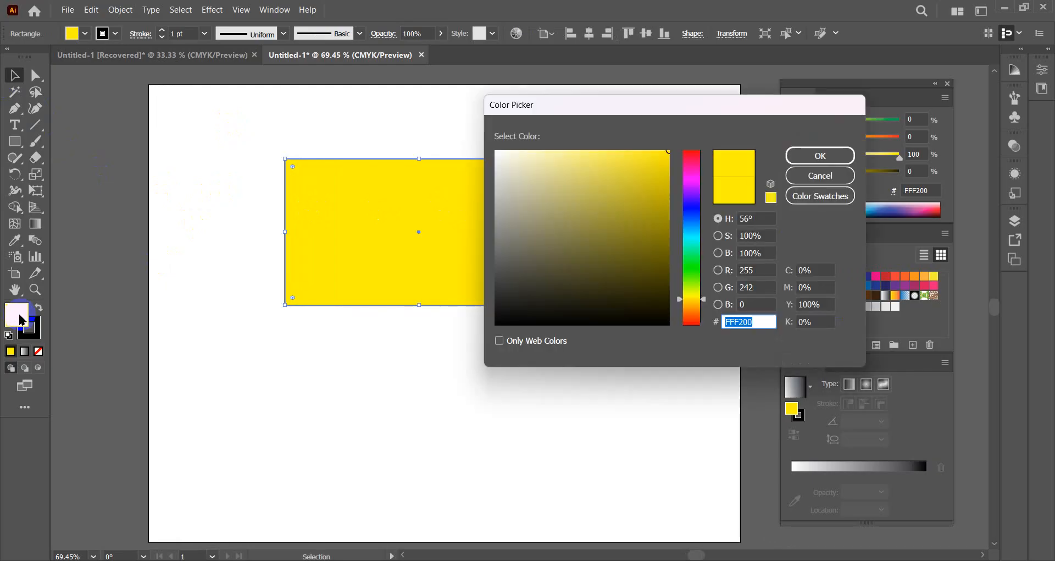
drag(555, 259, 518, 198)
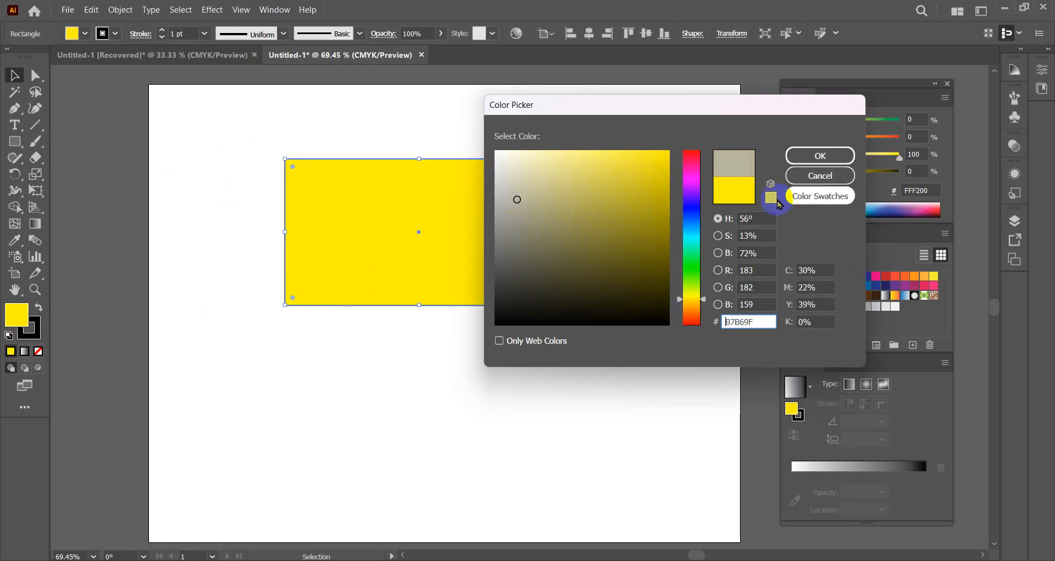
click(795, 156)
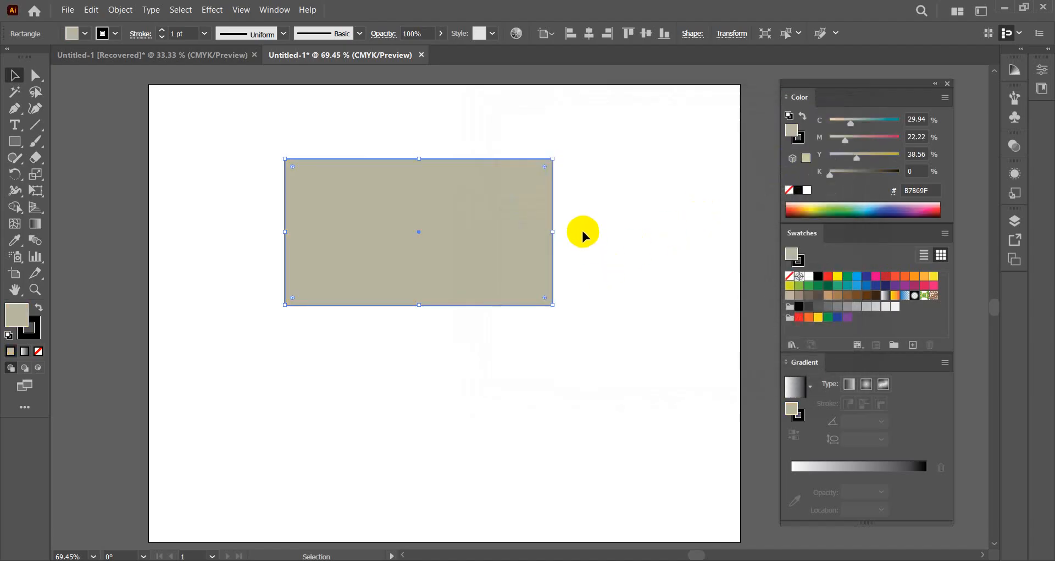
click(584, 225)
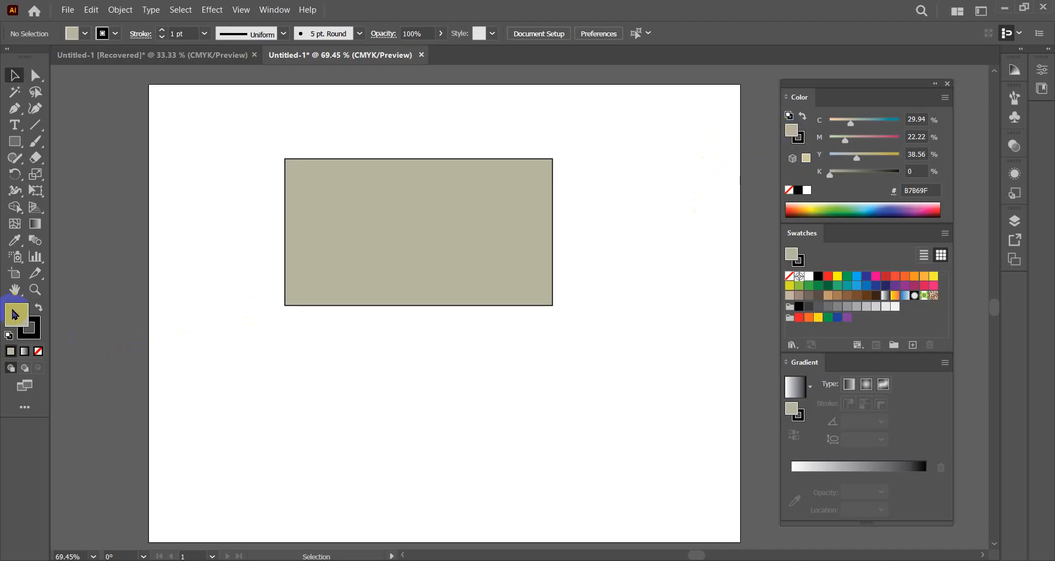
Step: Add the current beige fill color to the Swatches panel as a new swatch
click(794, 256)
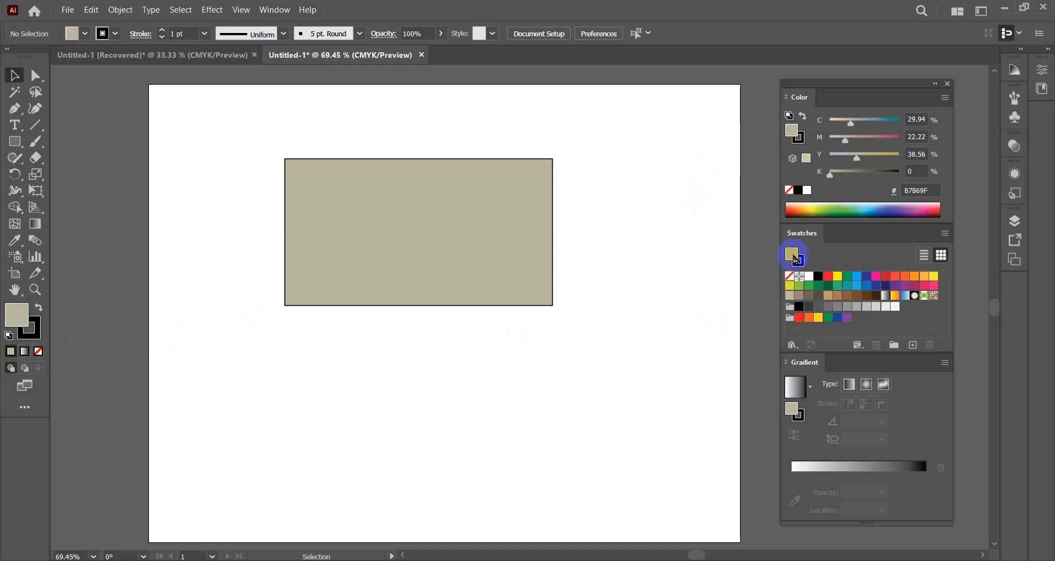
click(794, 133)
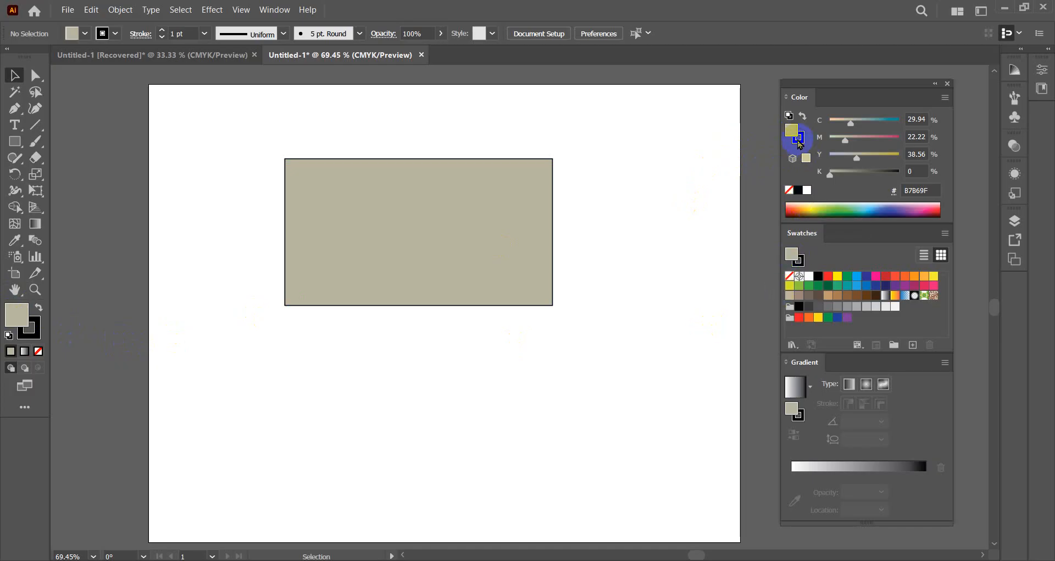
drag(792, 131, 924, 311)
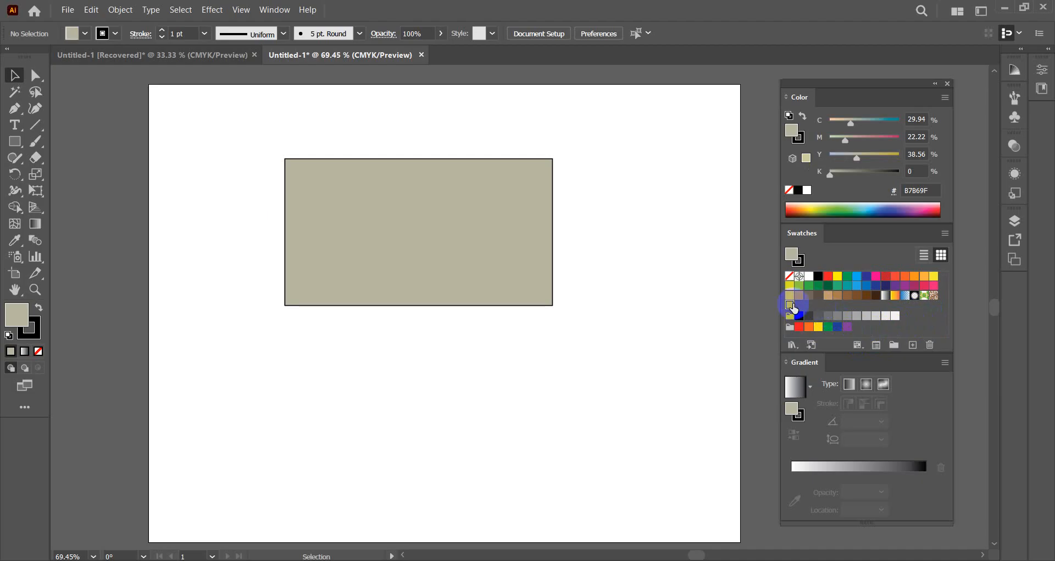
Step: Set the fill color to dark red #7A1515 in the Color Picker and add it as a new swatch
double_click(16, 313)
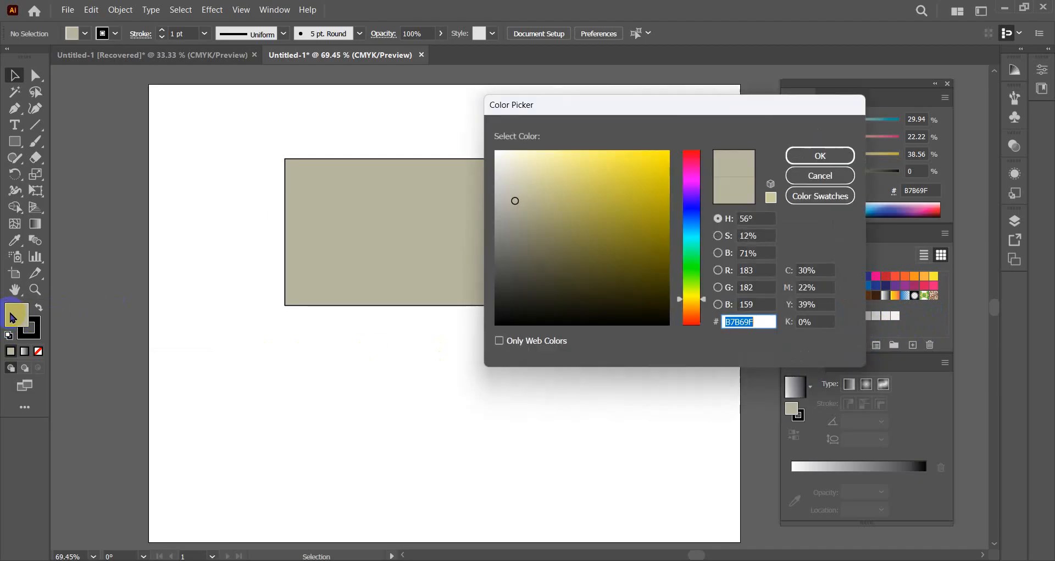
drag(686, 294, 685, 348)
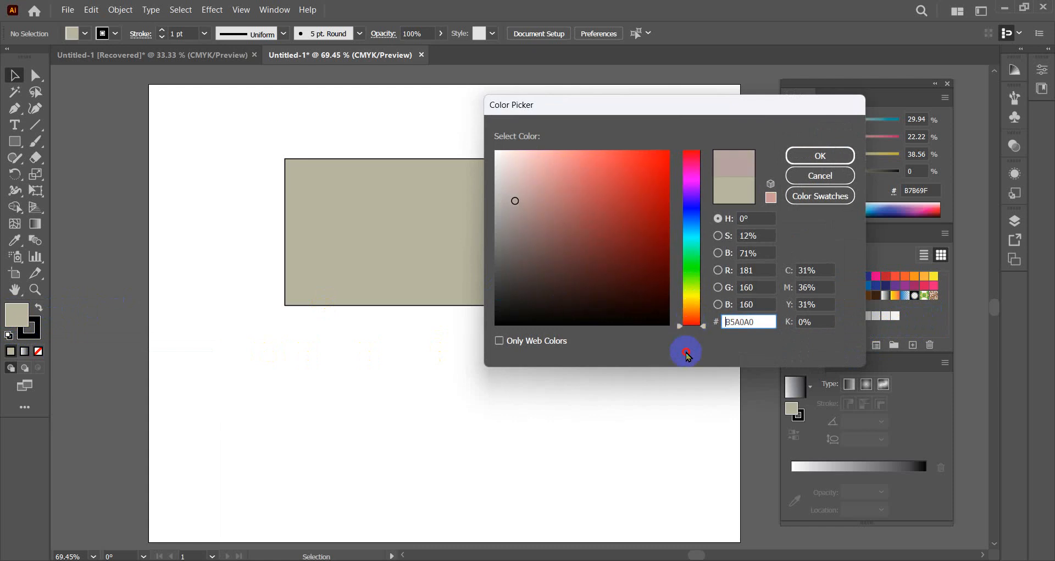
drag(646, 207, 639, 242)
click(807, 157)
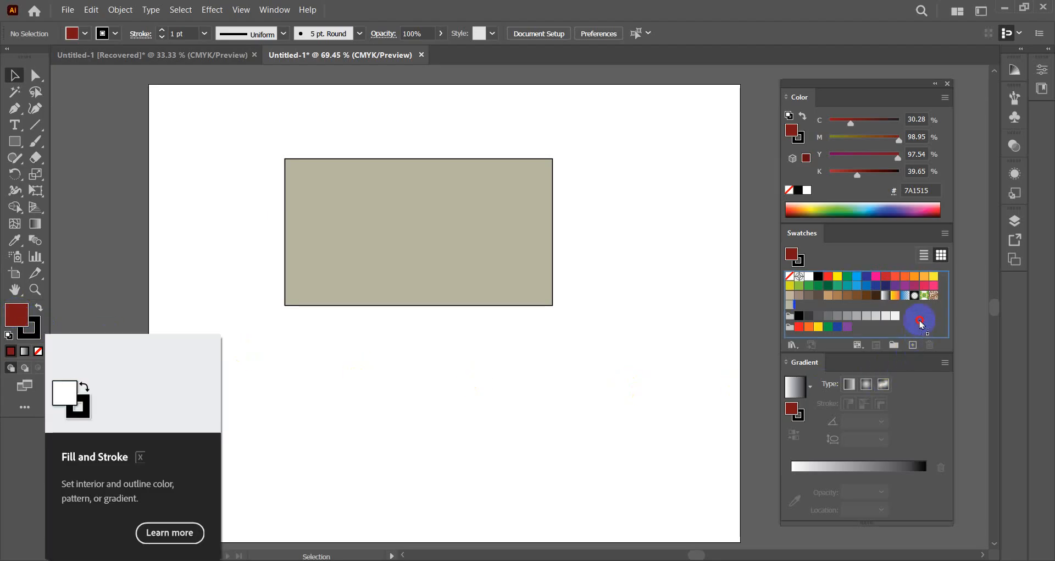
drag(921, 323, 919, 319)
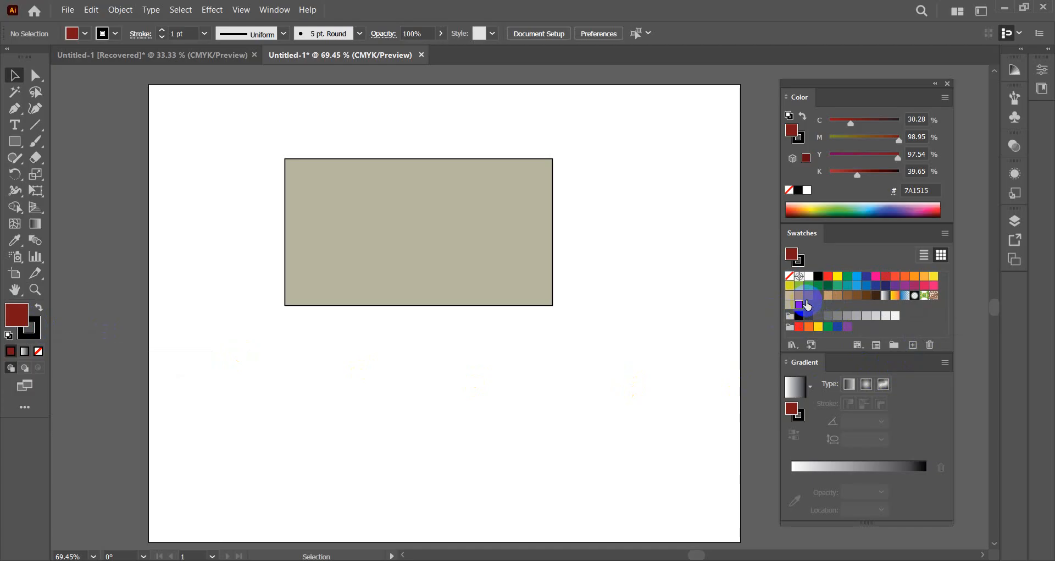
Step: Select the rectangle and sample several greens from the color spectrum for its fill, ending on light green #88C540
drag(488, 108, 643, 301)
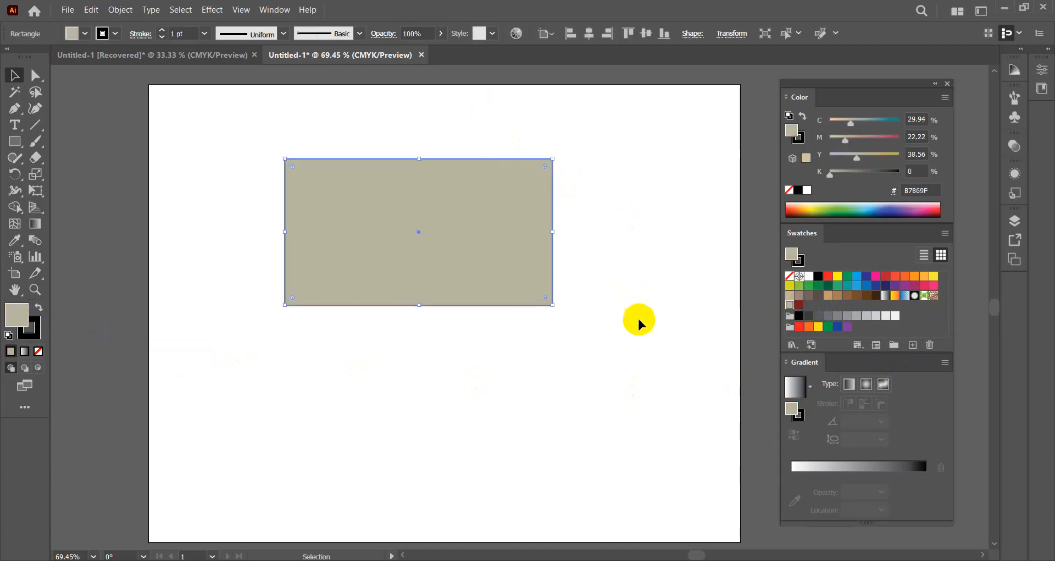
click(831, 208)
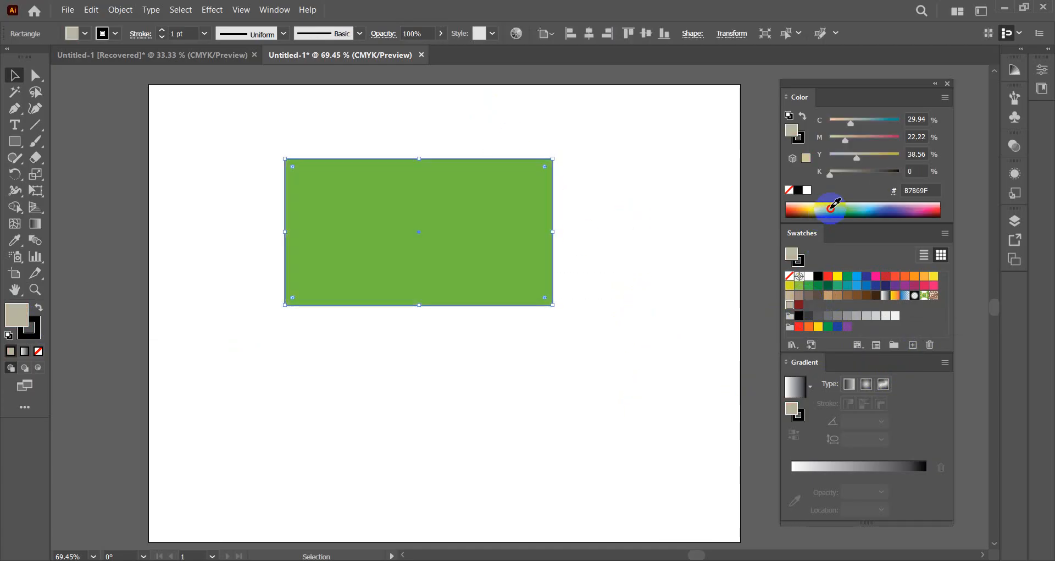
drag(831, 209, 843, 212)
click(831, 208)
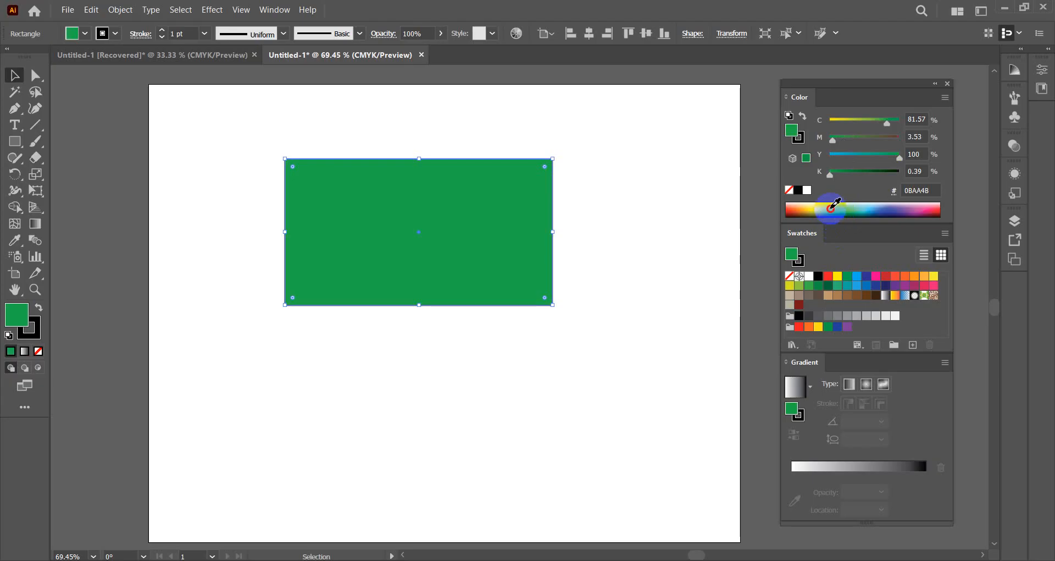
click(839, 214)
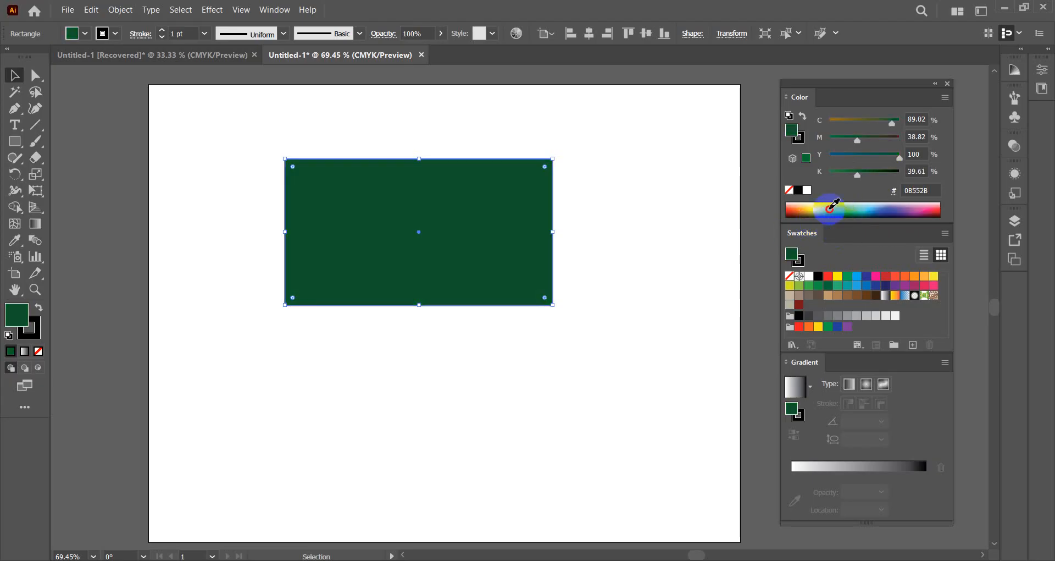
click(831, 207)
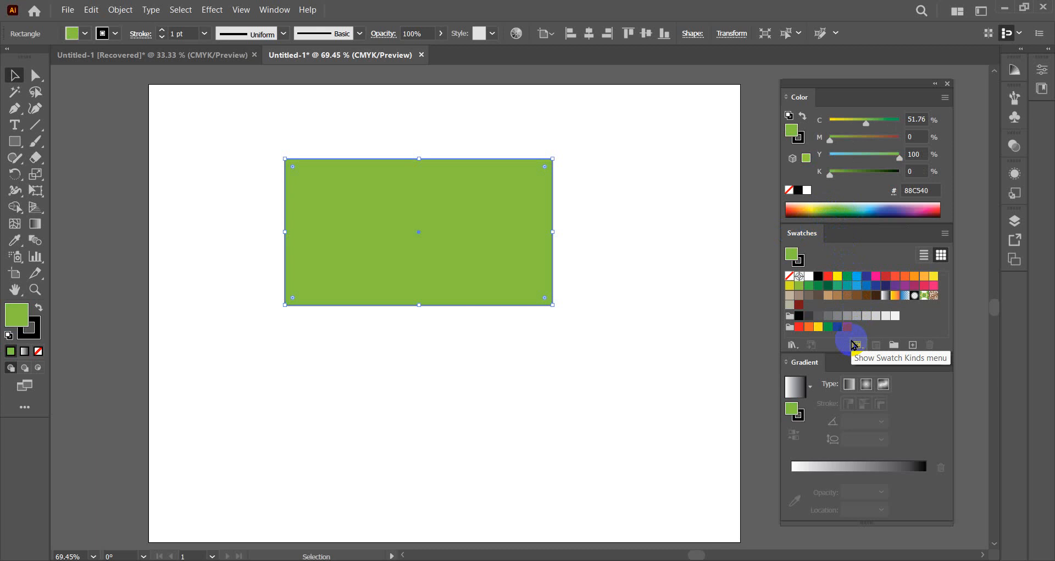
Step: Adjust the rectangle's fill with the CMYK sliders to C 31, M 54, Y 51 and K 42
drag(443, 114, 579, 329)
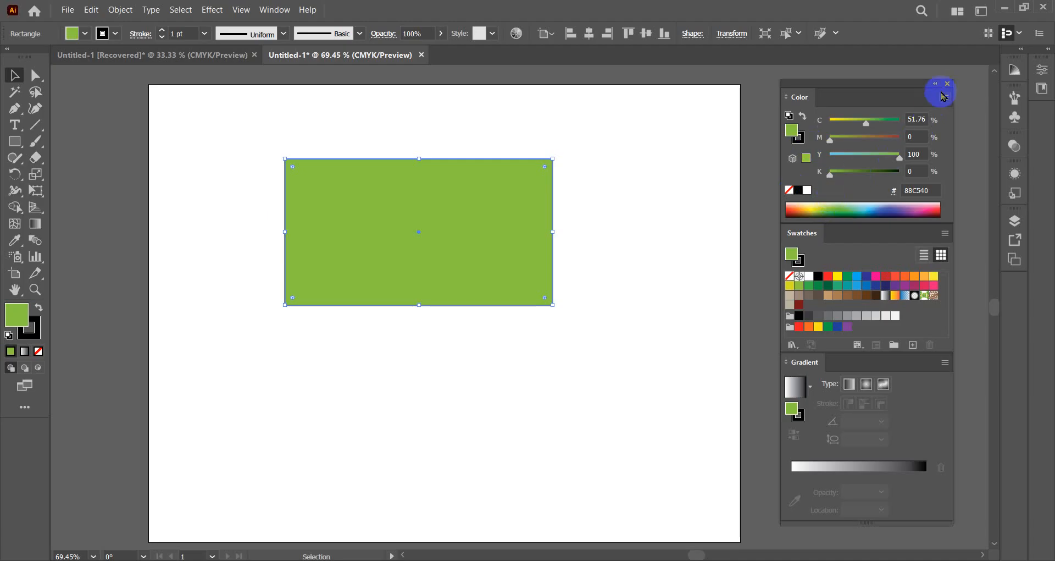
drag(867, 130, 864, 177)
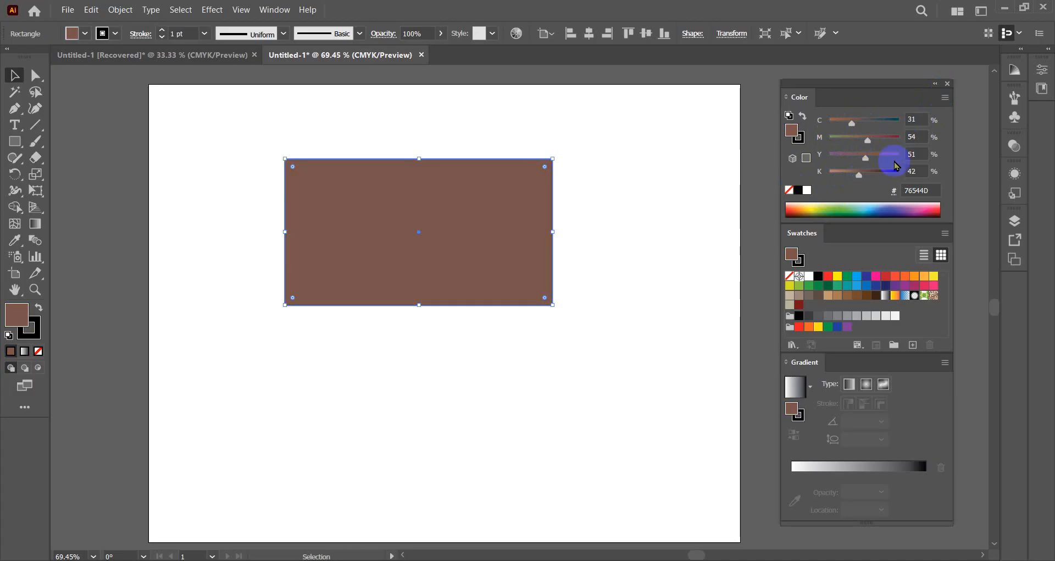
Step: Change the Color panel's color model to Grayscale and then to RGB
click(944, 110)
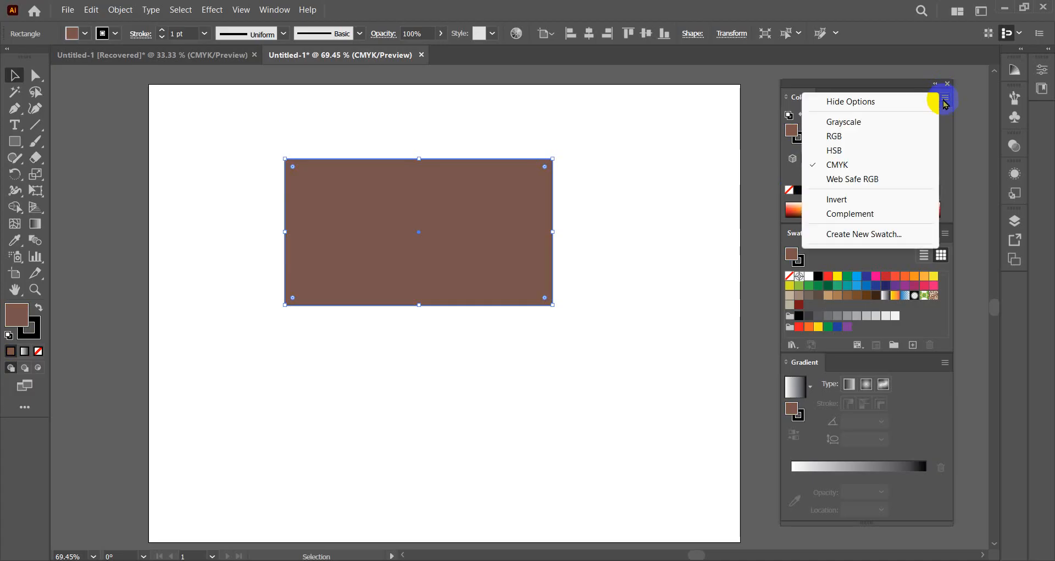
click(855, 122)
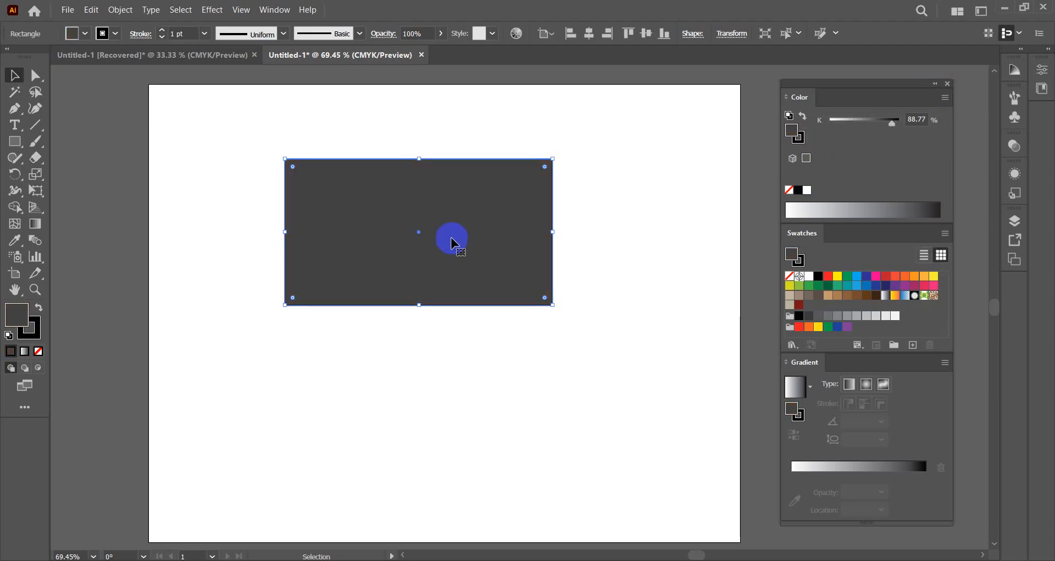
click(944, 97)
click(848, 141)
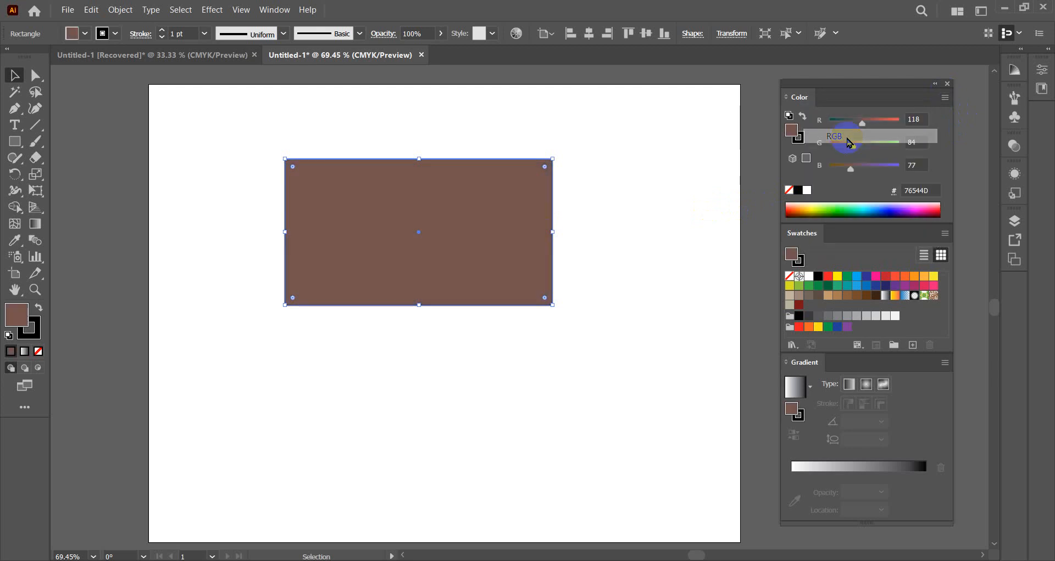
Step: Change the color model to HSB and set the rectangle's fill to H 239, S 39 and B 51
click(944, 98)
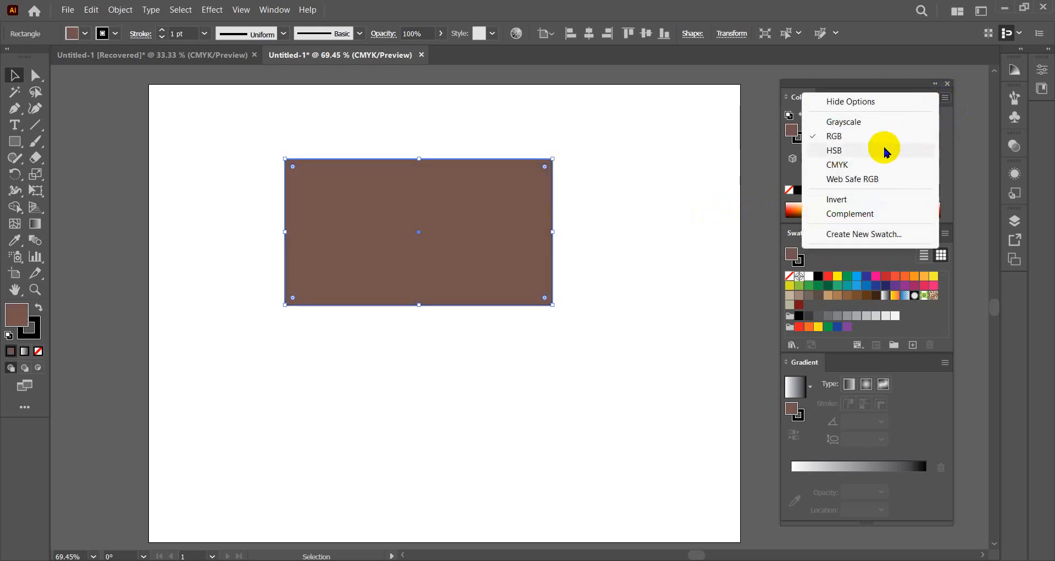
click(850, 152)
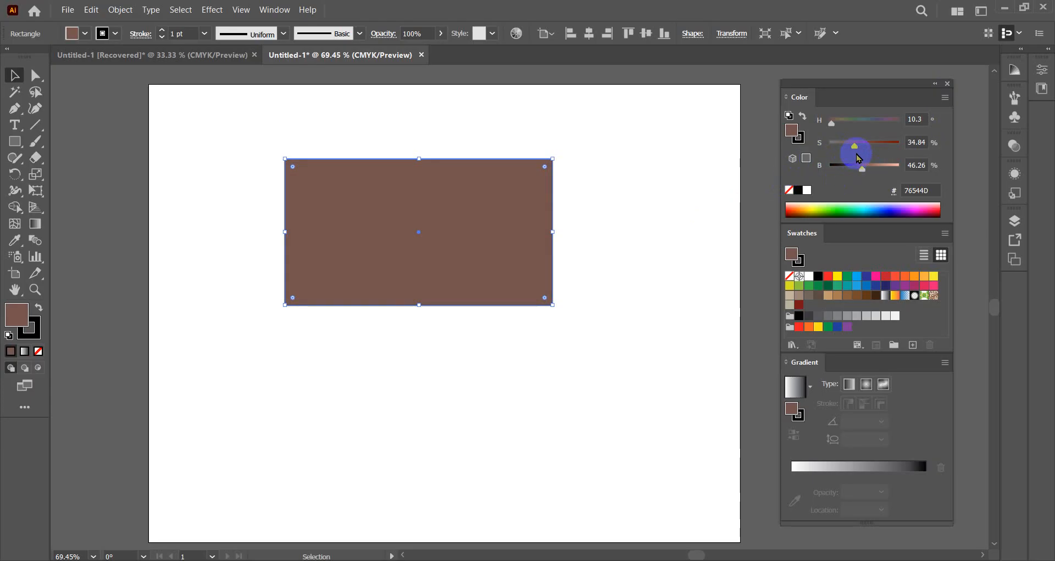
drag(836, 124, 865, 168)
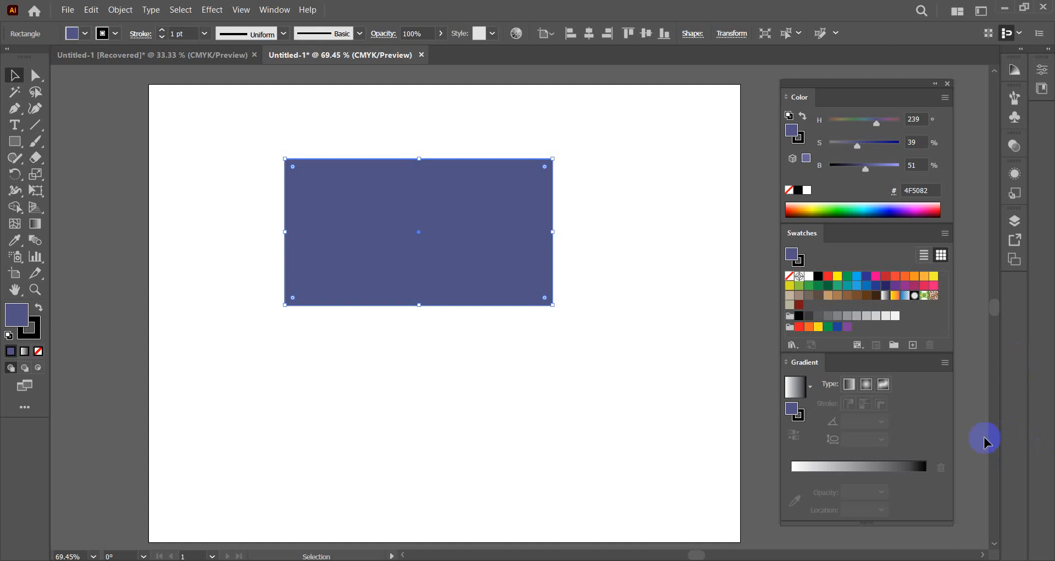
Step: Try the preset gradient swatches on the rectangle, finishing with the yellow-to-orange-red linear gradient
drag(512, 130, 595, 335)
click(895, 297)
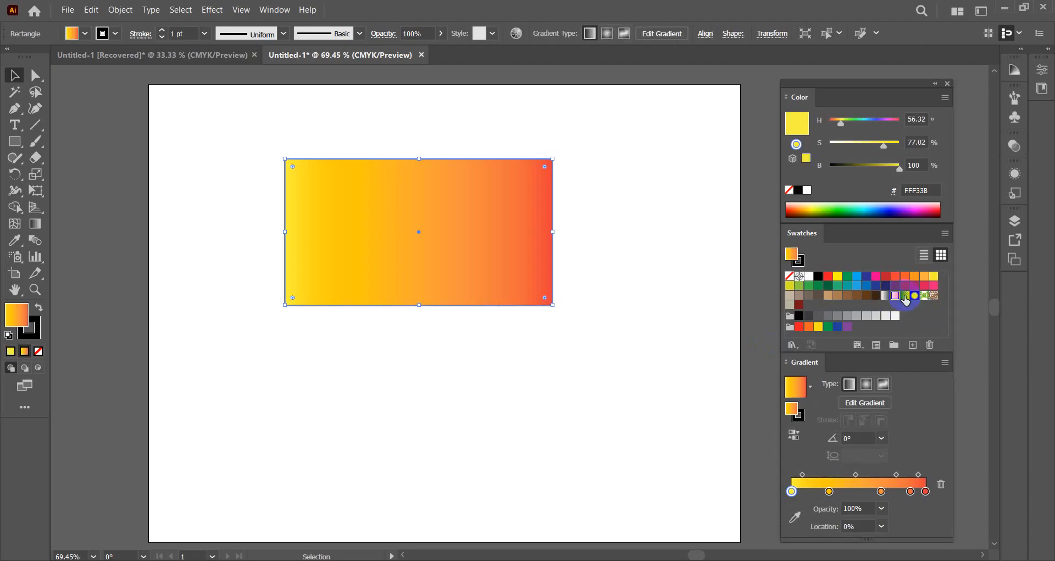
click(905, 296)
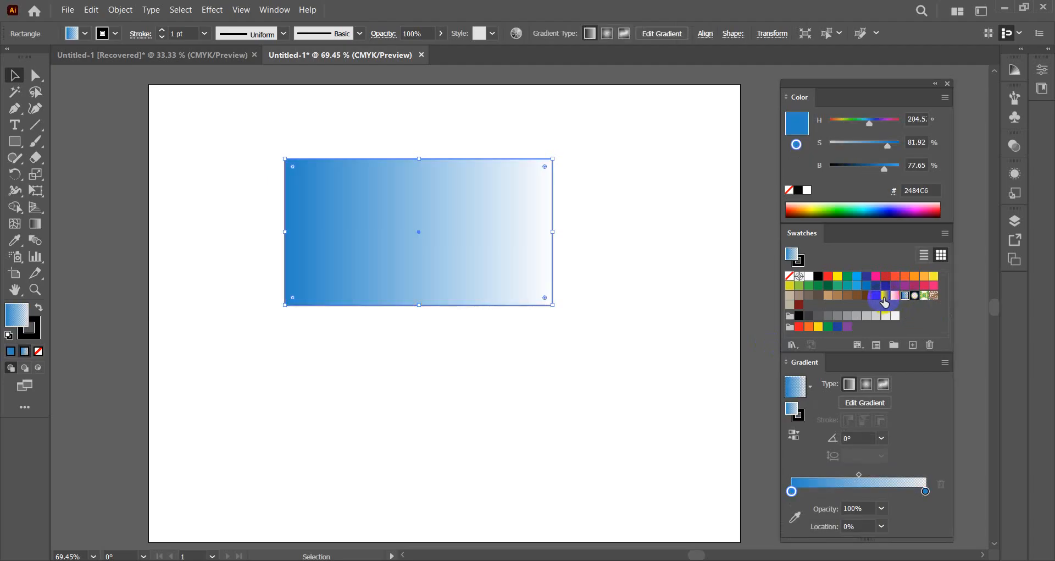
click(886, 297)
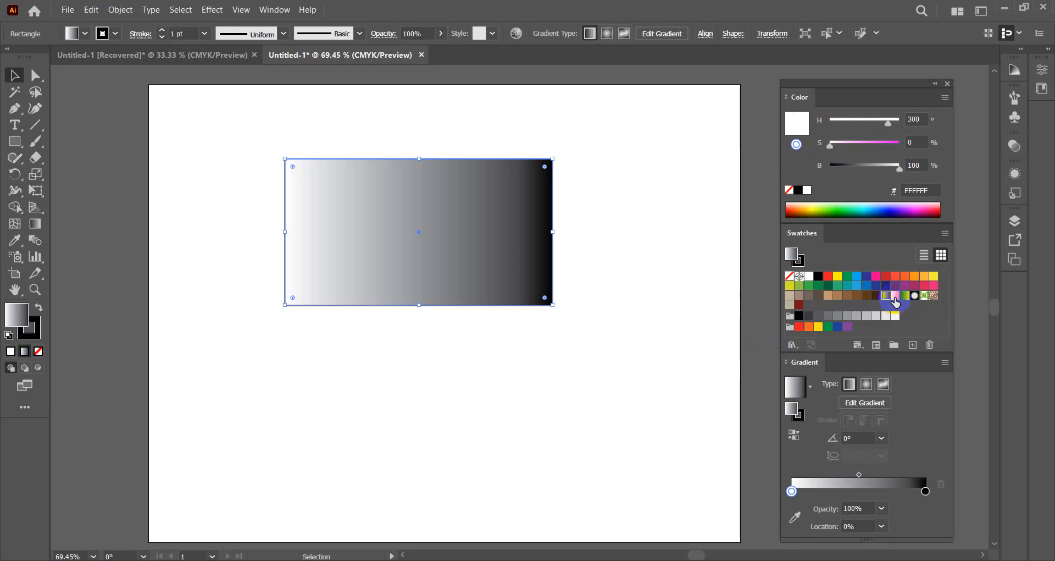
click(895, 297)
click(905, 296)
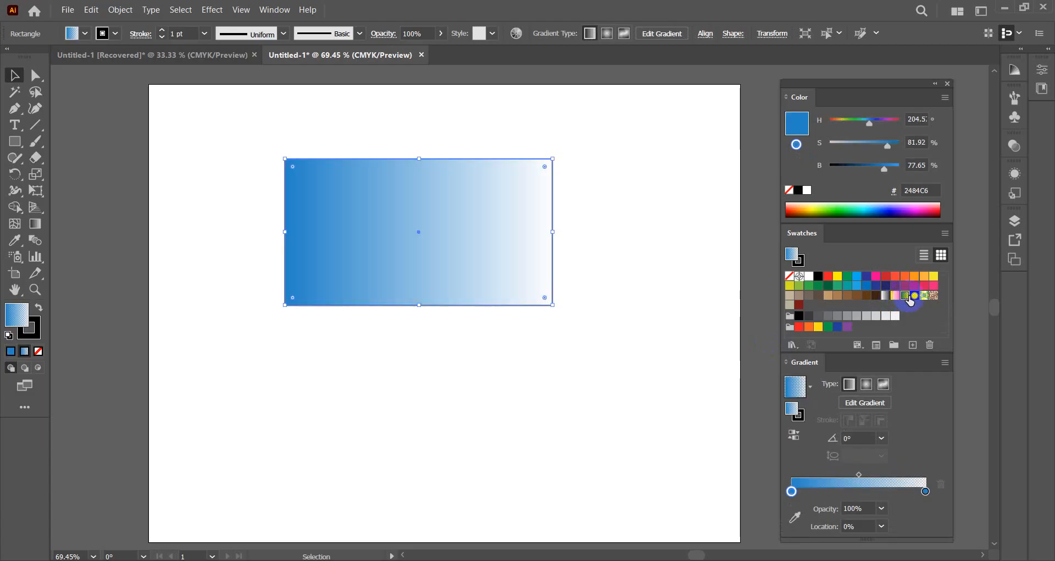
click(913, 297)
click(906, 296)
click(896, 297)
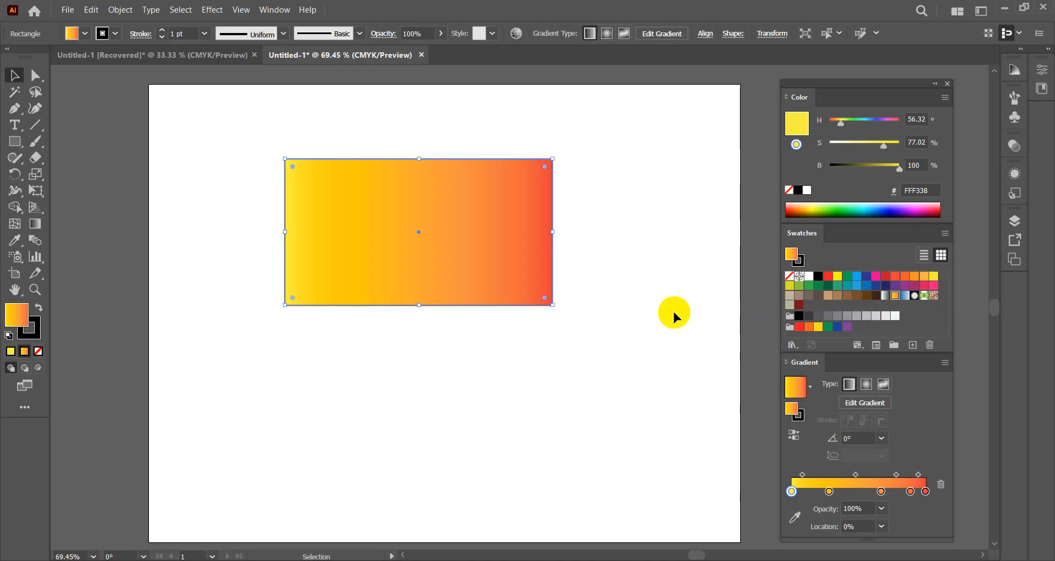
Step: Reset the rectangle to the default fill and stroke, and reapply the yellow-to-orange-red gradient from the gradient slider
click(8, 333)
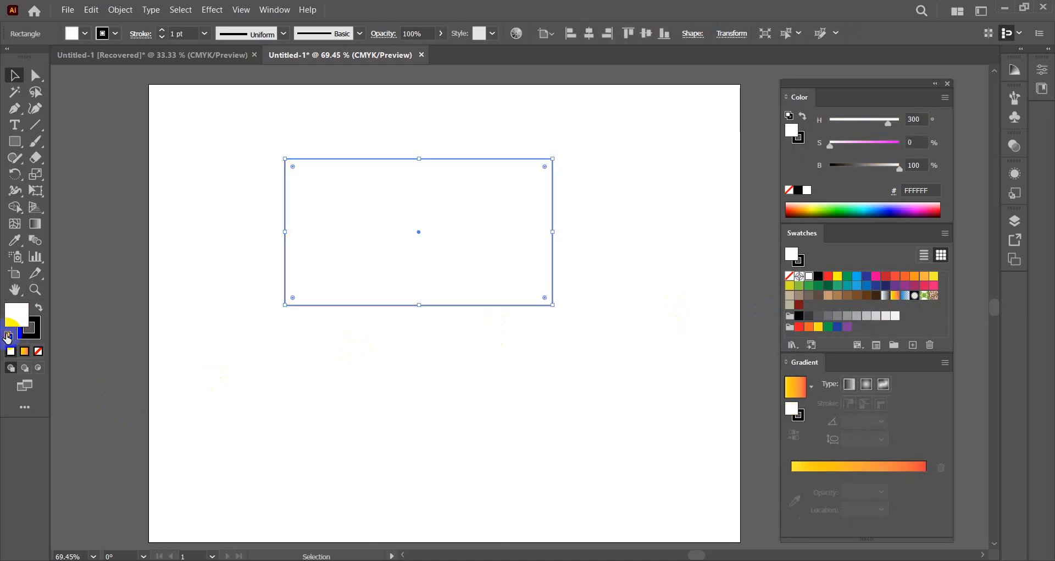
click(587, 220)
drag(587, 119, 500, 303)
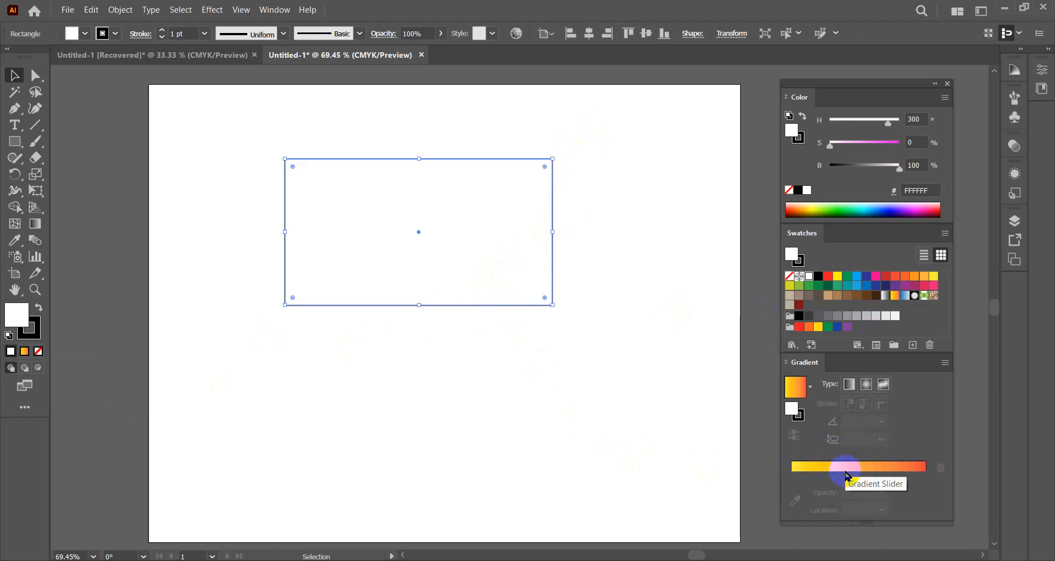
click(807, 470)
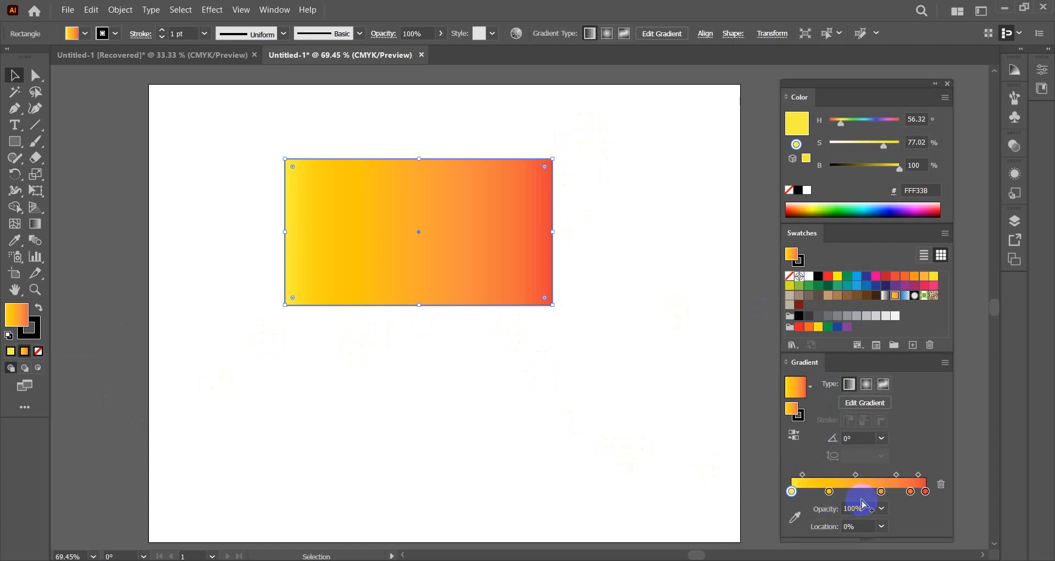
click(909, 482)
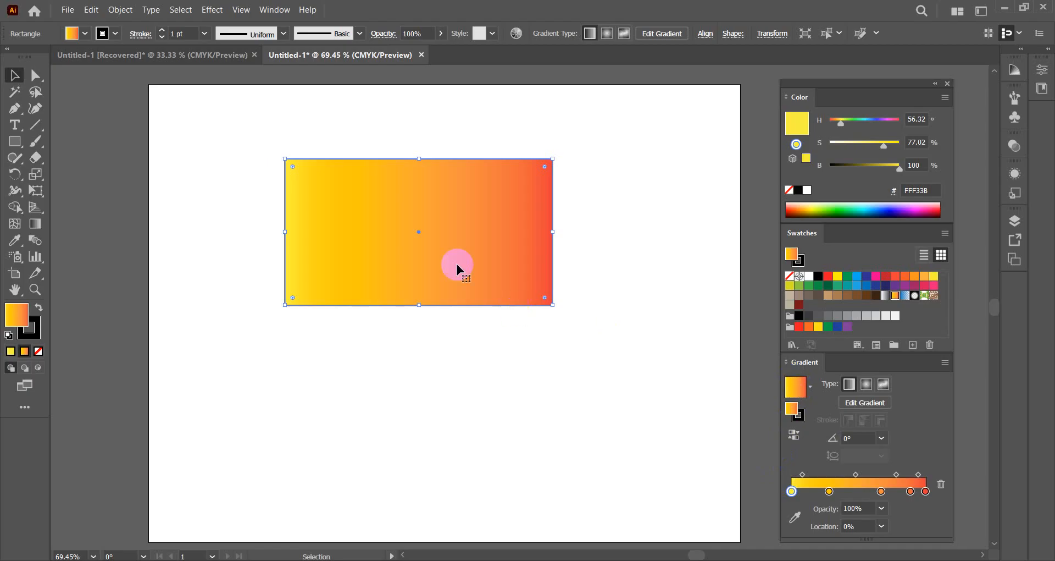
drag(415, 114, 574, 376)
drag(482, 132, 589, 349)
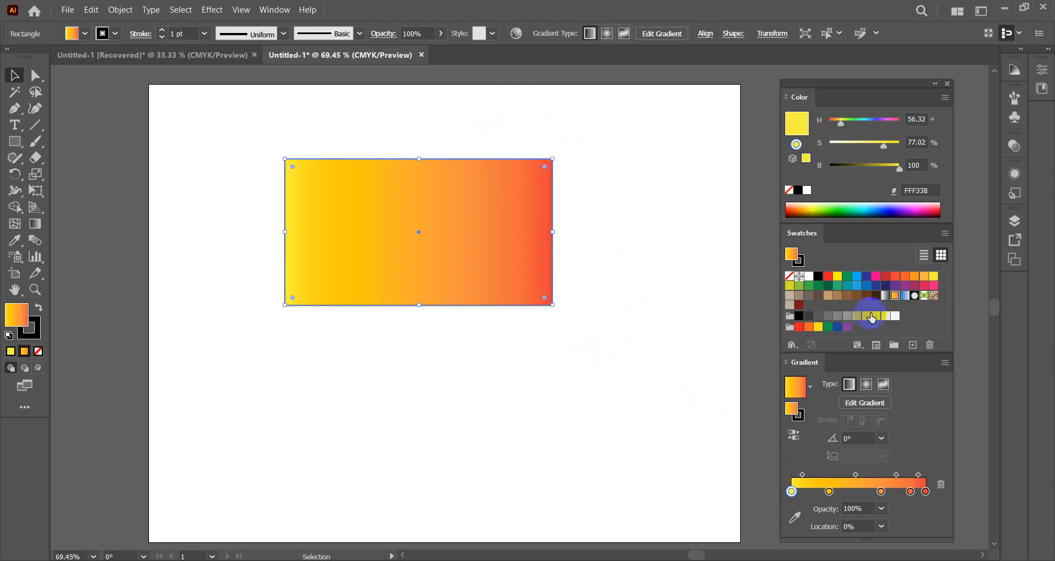
Step: Fill the rectangle with the white-to-black linear gradient and select the gradient's starting color stop
click(884, 297)
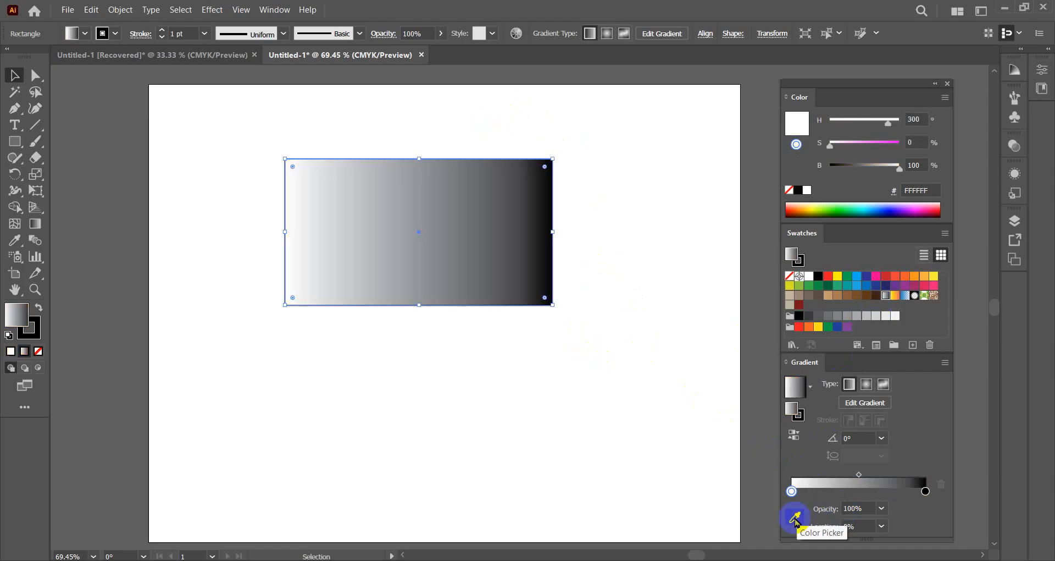
click(792, 492)
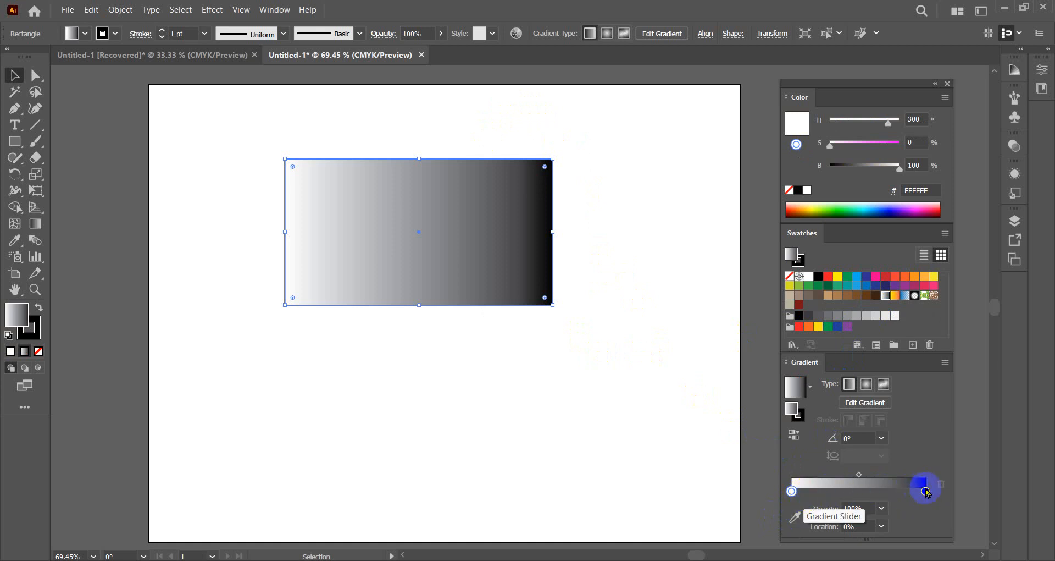
click(797, 490)
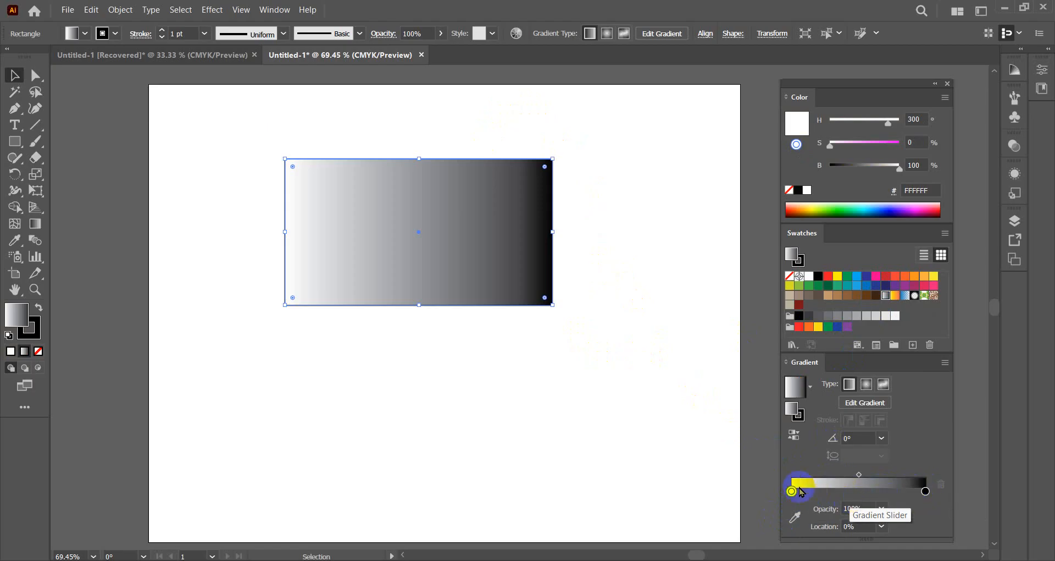
click(794, 471)
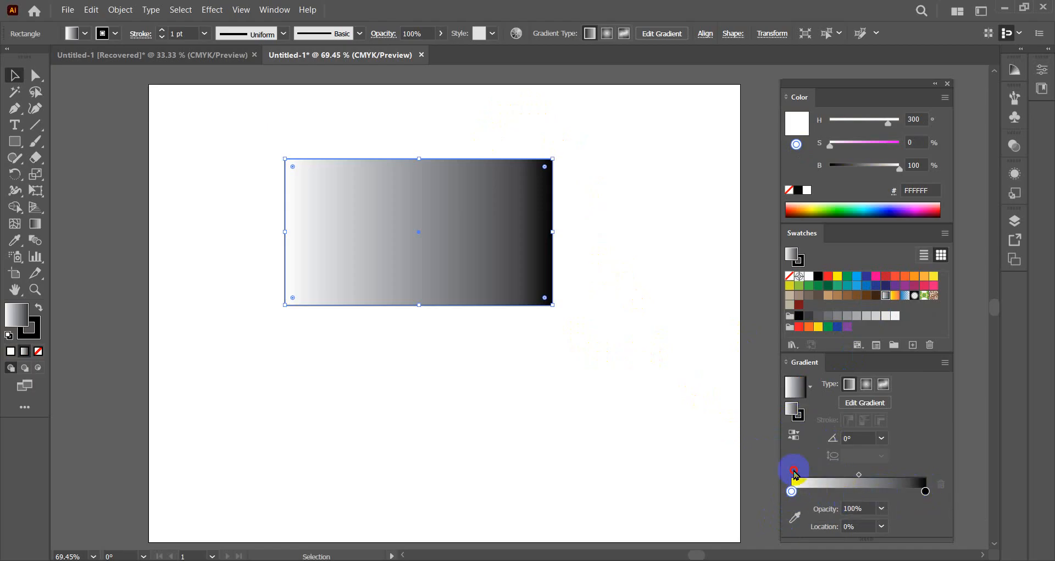
click(792, 492)
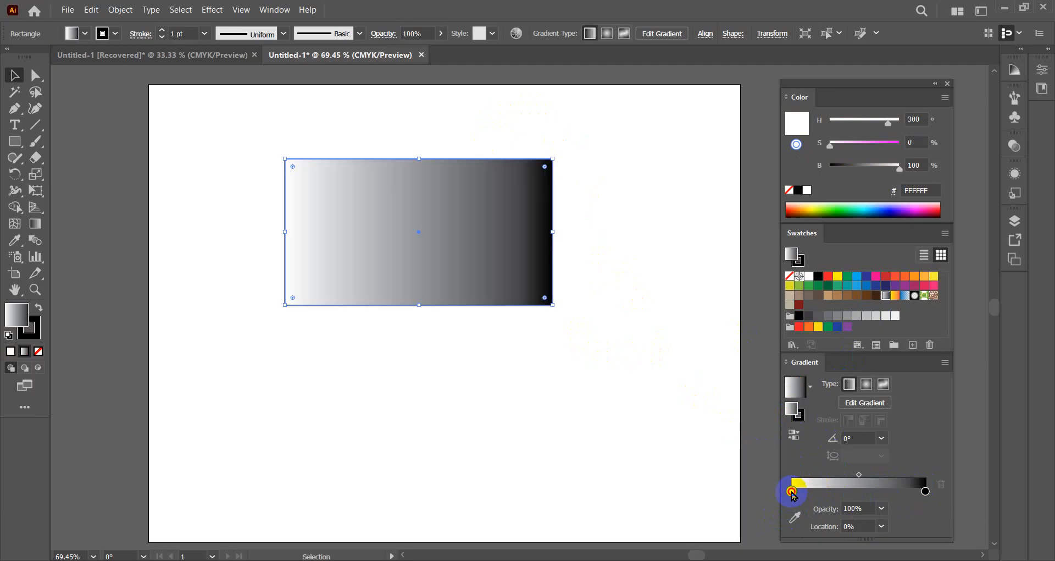
Step: Try the yellow swatch on the selected starting stop, and reapply the white-to-black gradient to the rectangle
click(837, 278)
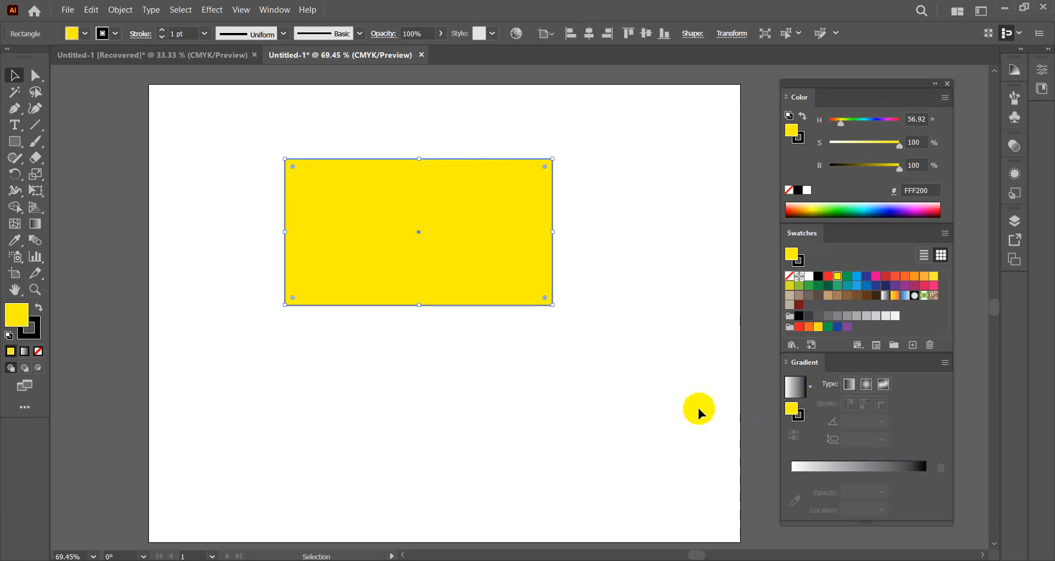
drag(510, 139, 661, 389)
click(839, 471)
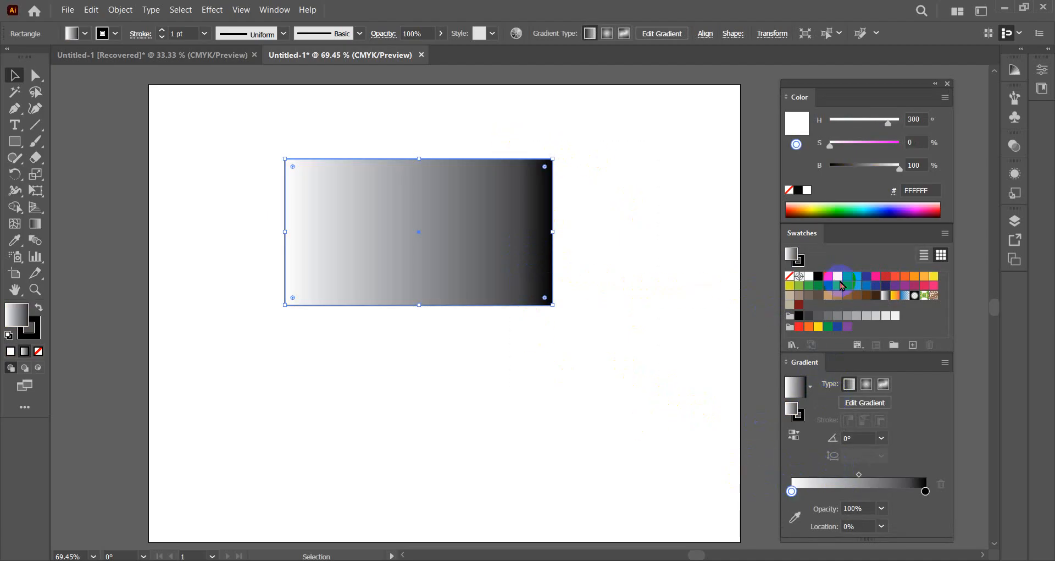
Step: Color the gradient's starting stop yellow and its ending stop CMYK Green, and convert the ending stop to Grayscale
drag(837, 282, 794, 494)
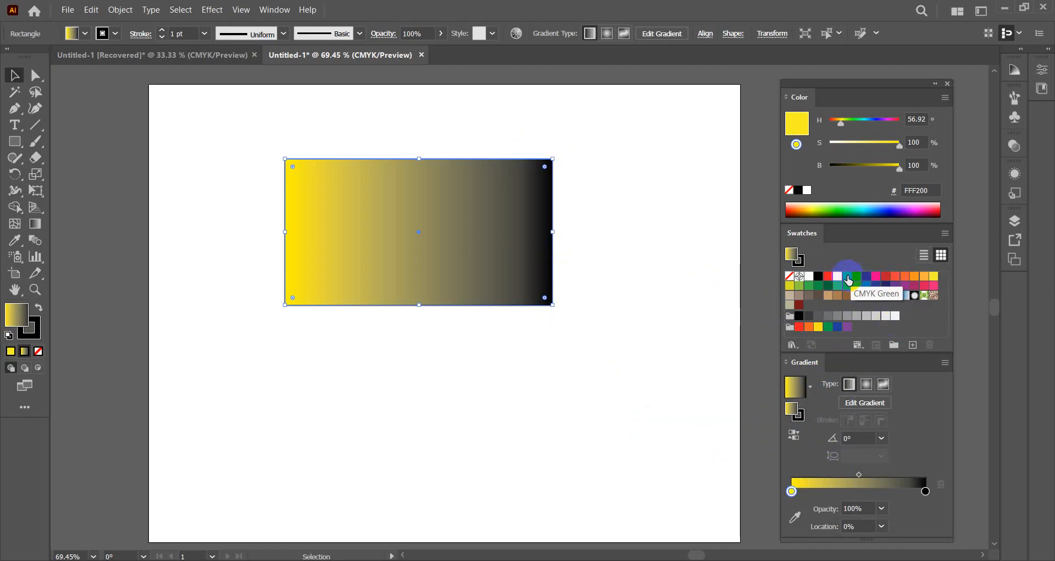
drag(848, 280, 927, 492)
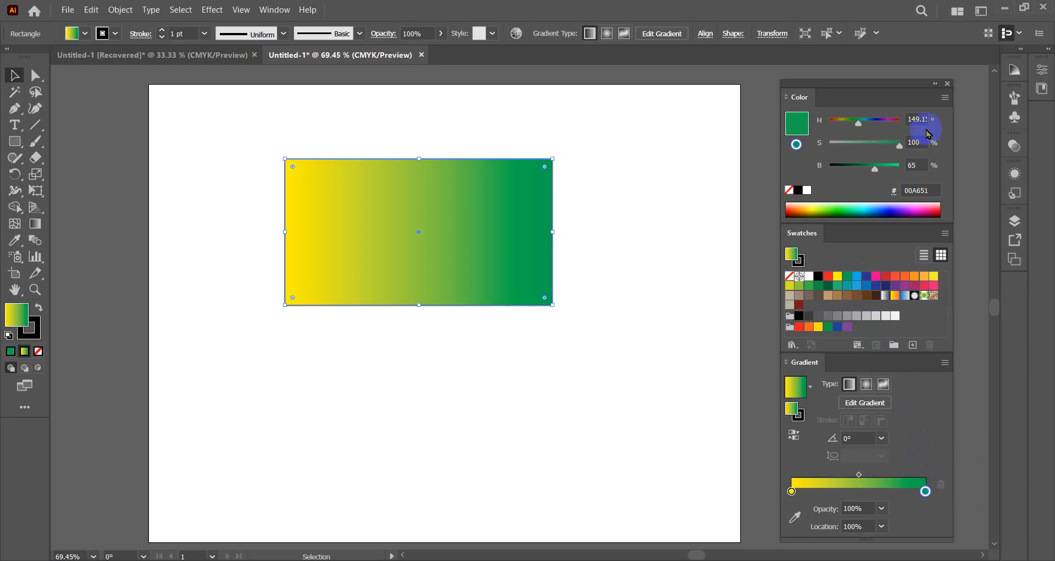
click(945, 99)
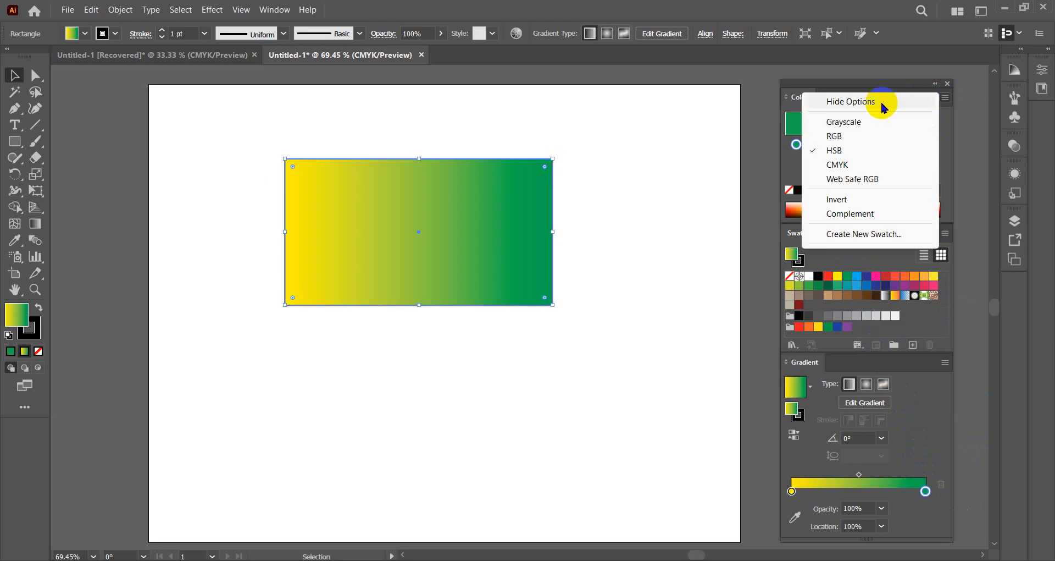
click(867, 117)
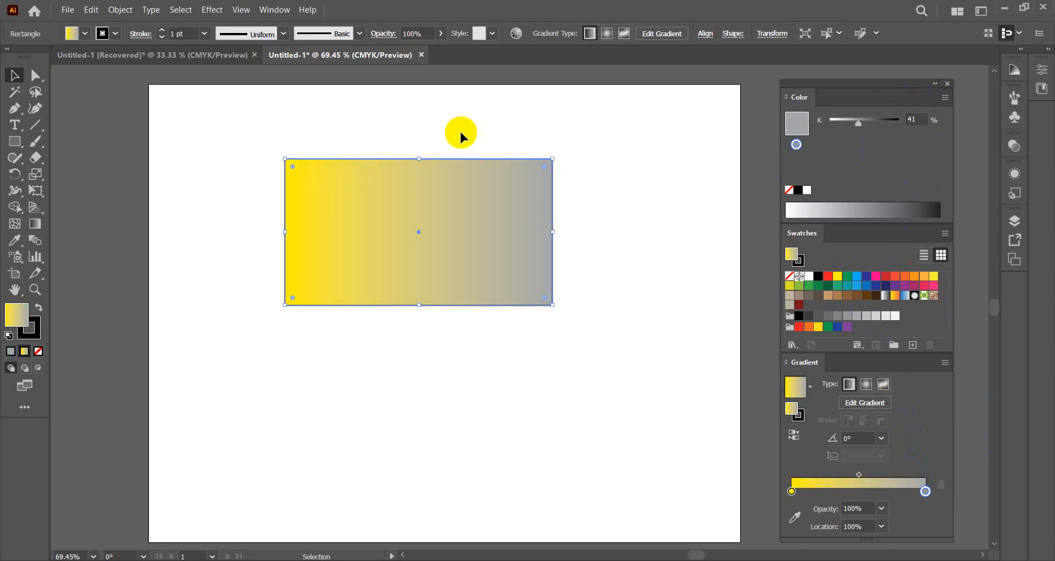
Step: Reapply the white-to-black gradient to the rectangle, keeping the Grayscale color model
click(886, 297)
click(946, 97)
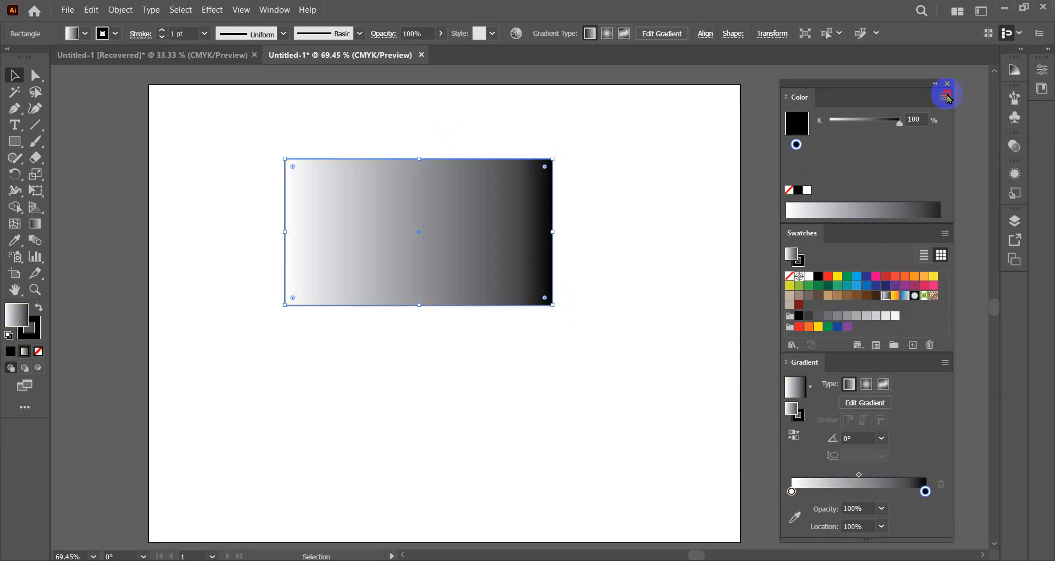
click(879, 122)
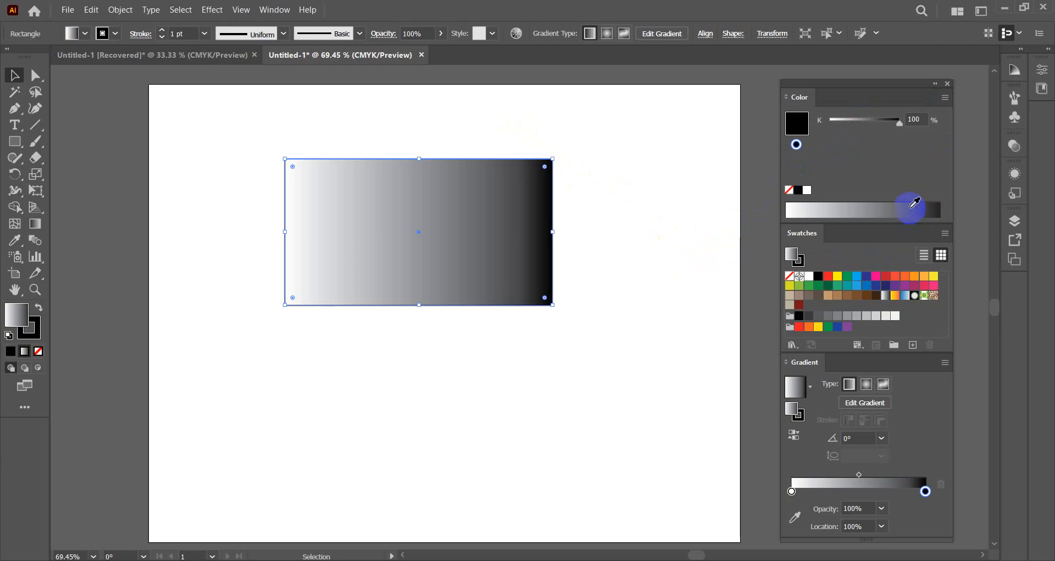
Step: Color the gradient's starting stop with the red swatch and convert that stop to Grayscale
drag(829, 282, 792, 493)
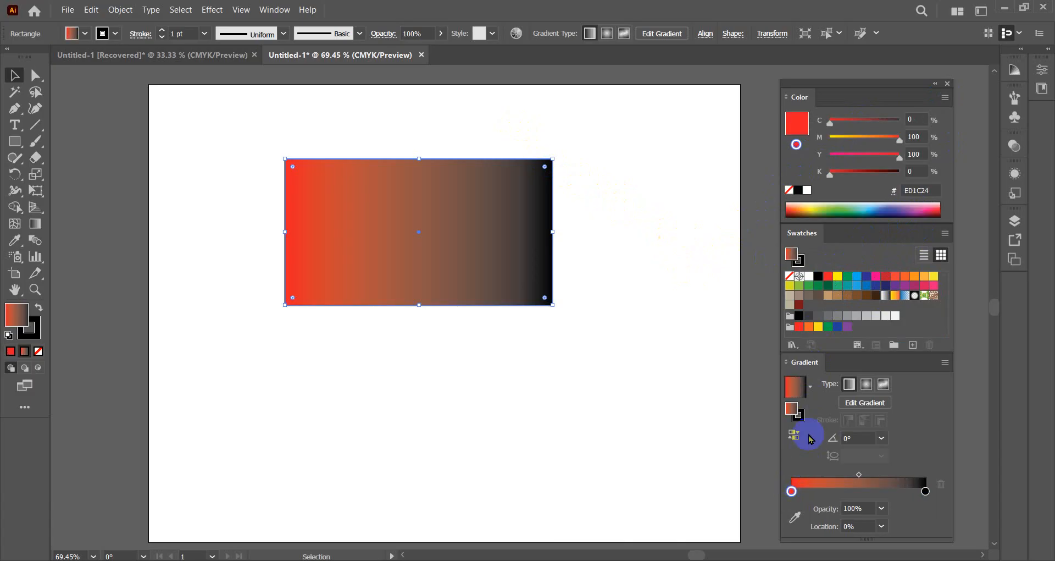
click(945, 98)
click(874, 122)
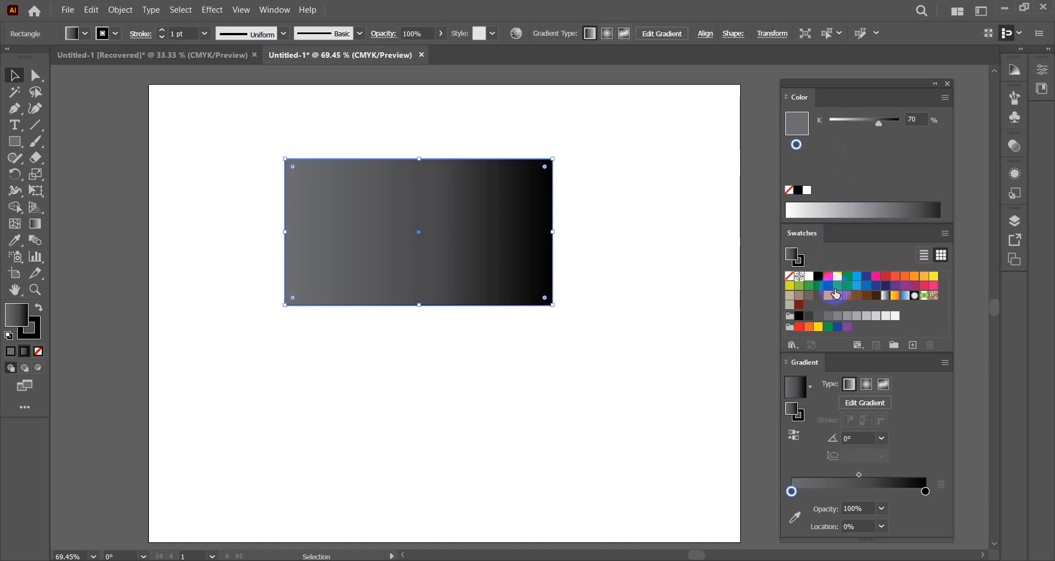
Step: Try red on the gradient's starting stop from the stop's own swatches, and set the stop to yellow at location 0%
drag(788, 495, 790, 494)
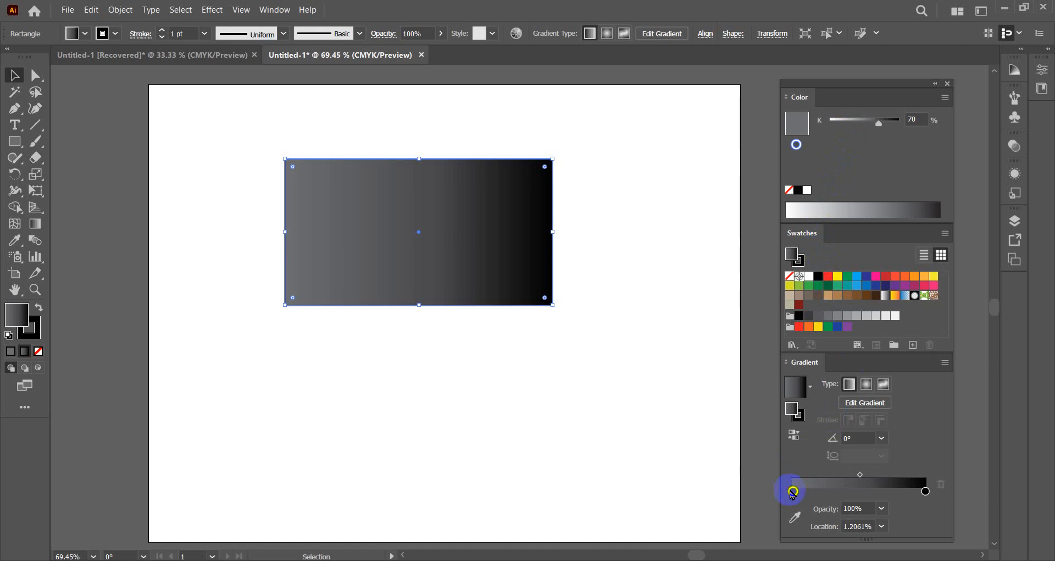
drag(793, 493, 791, 492)
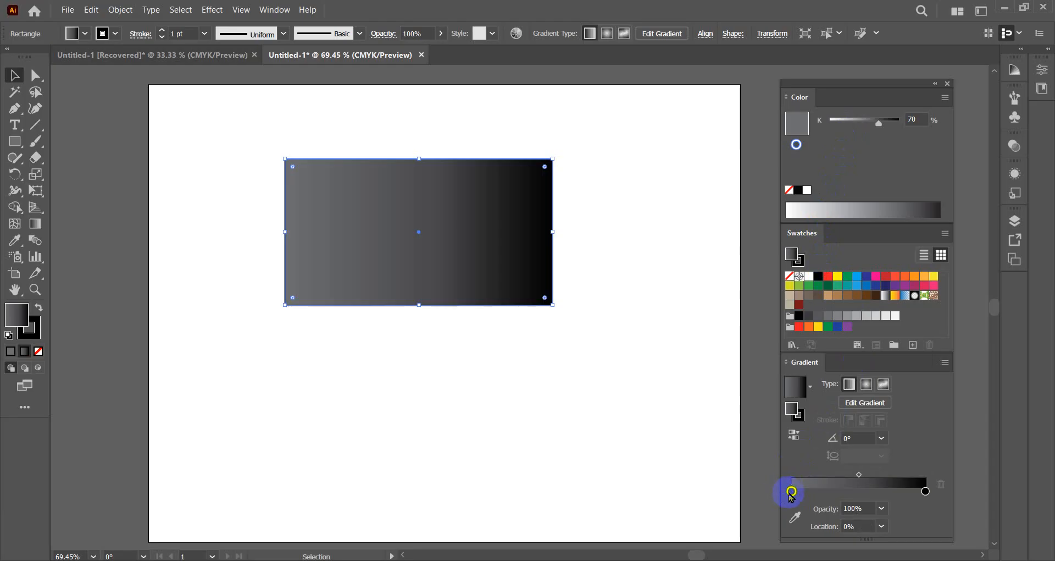
double_click(791, 491)
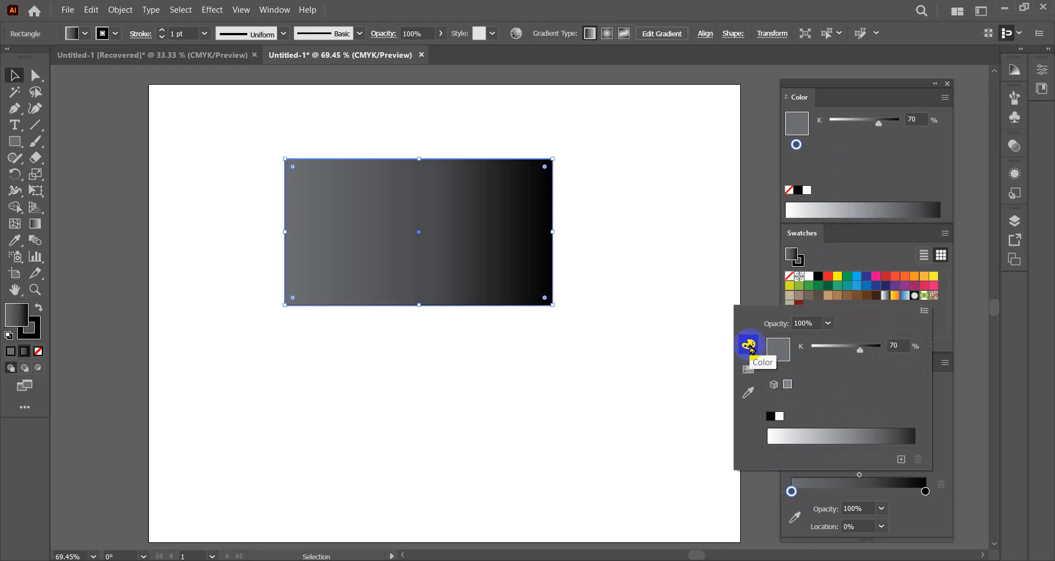
click(752, 369)
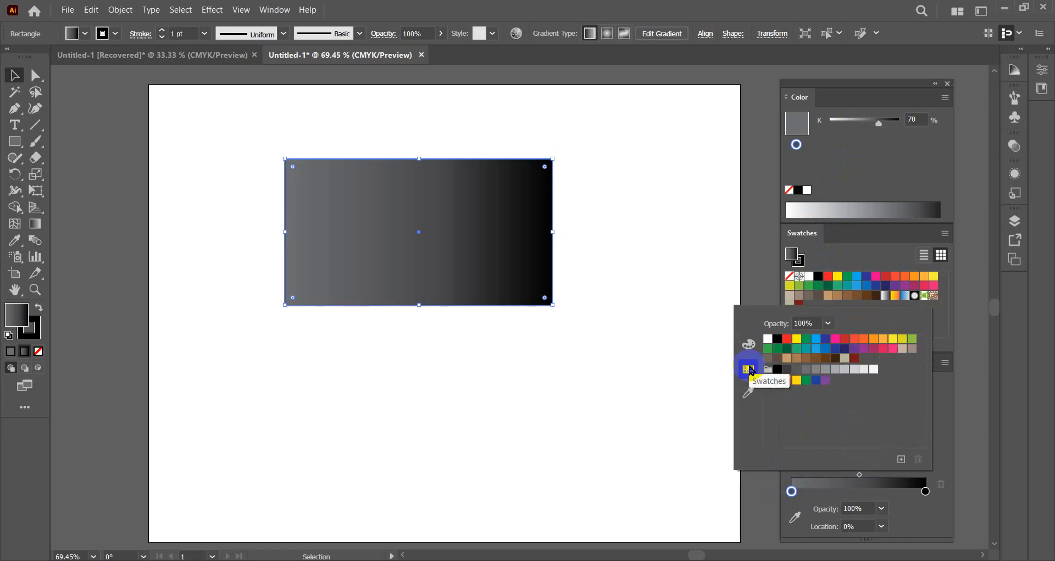
click(787, 339)
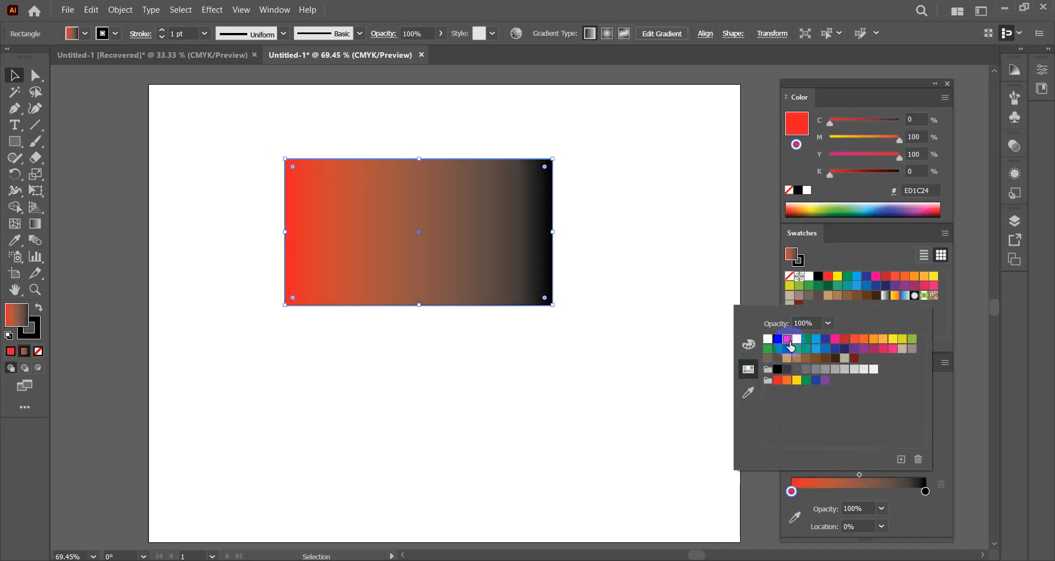
click(797, 340)
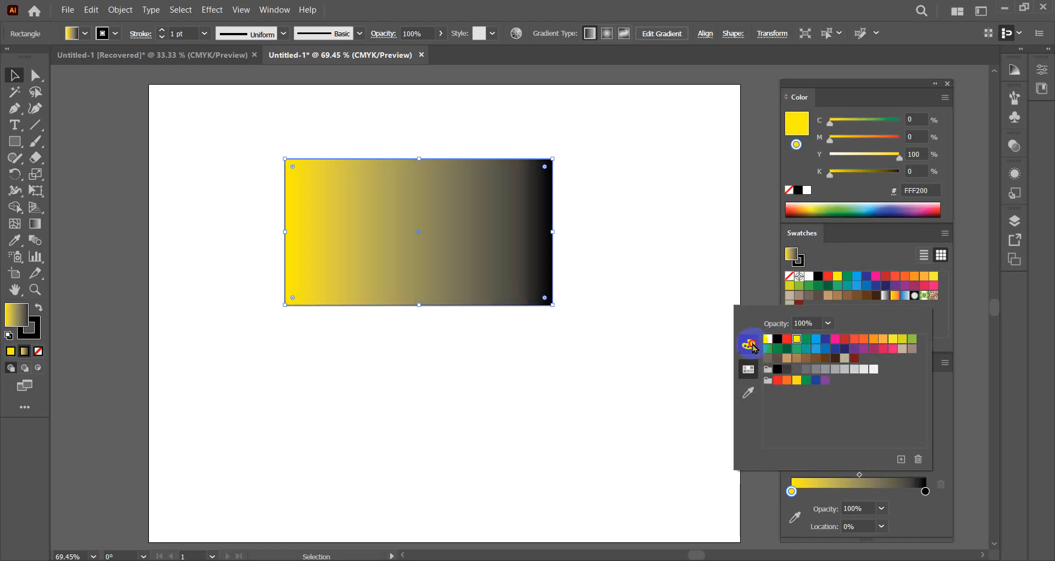
click(750, 345)
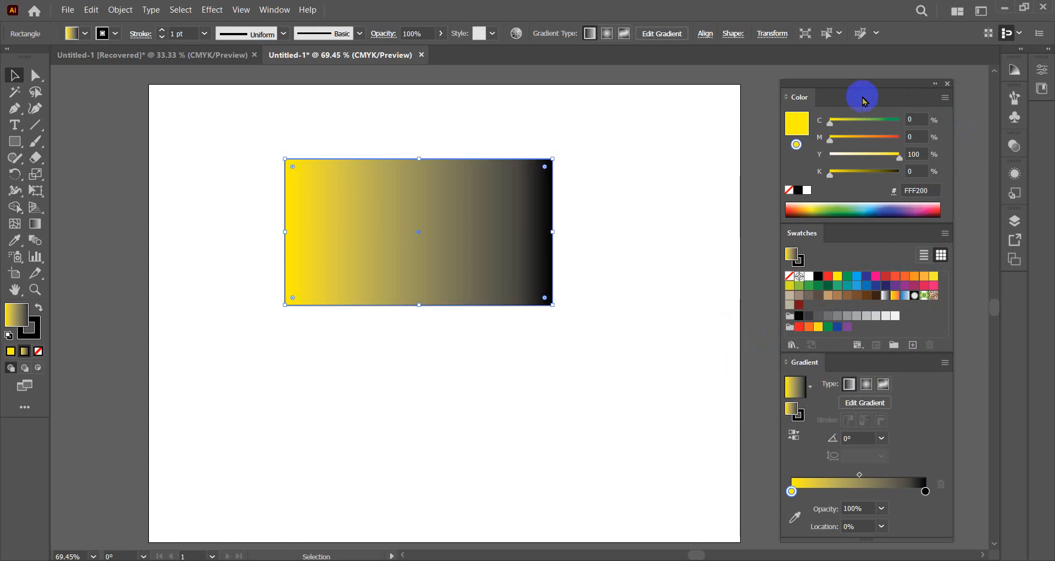
Step: Convert the gradient's yellow starting stop to Grayscale and deselect the rectangle
click(945, 99)
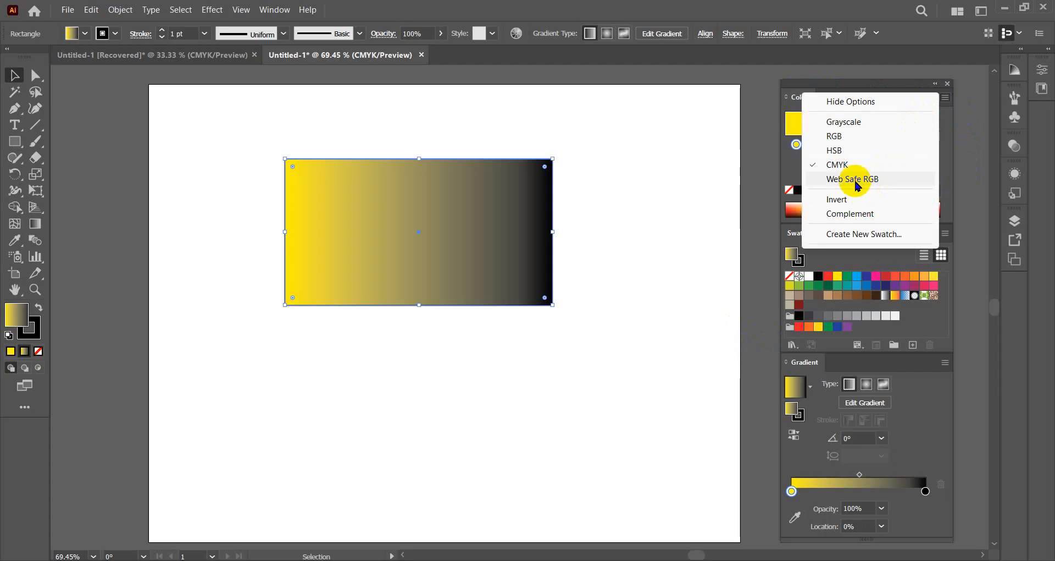
click(840, 123)
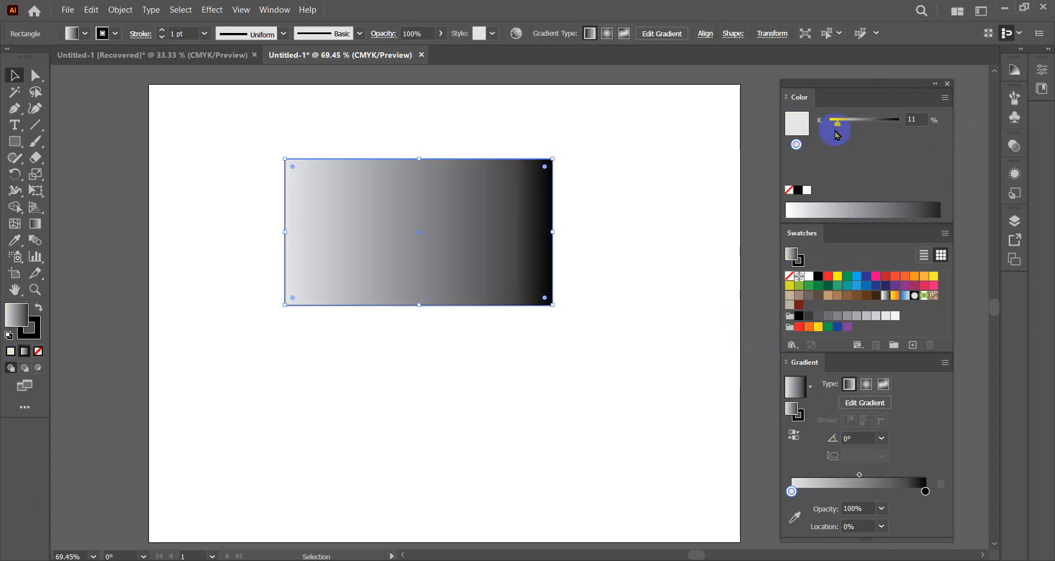
click(791, 491)
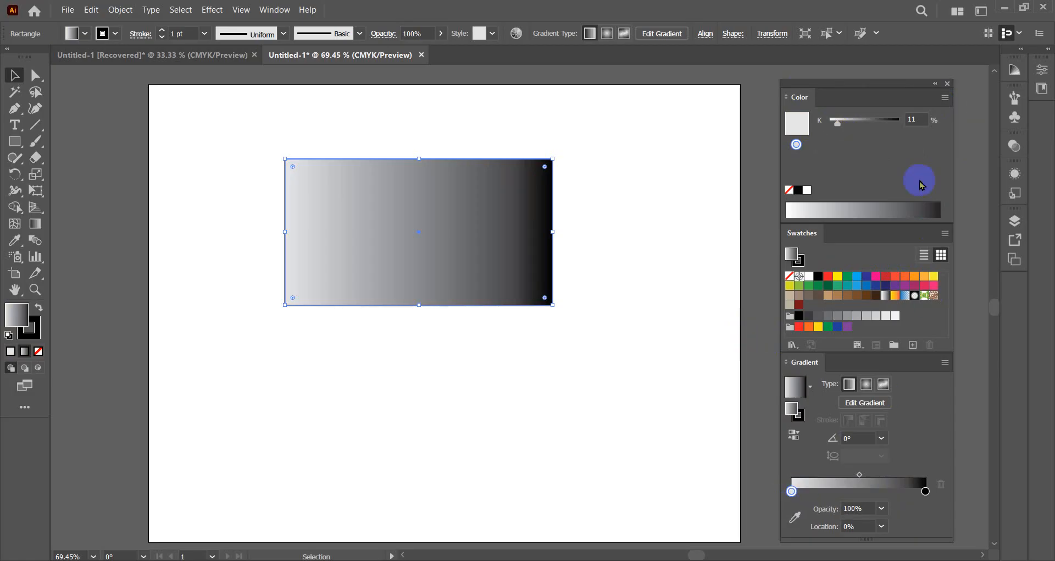
click(945, 99)
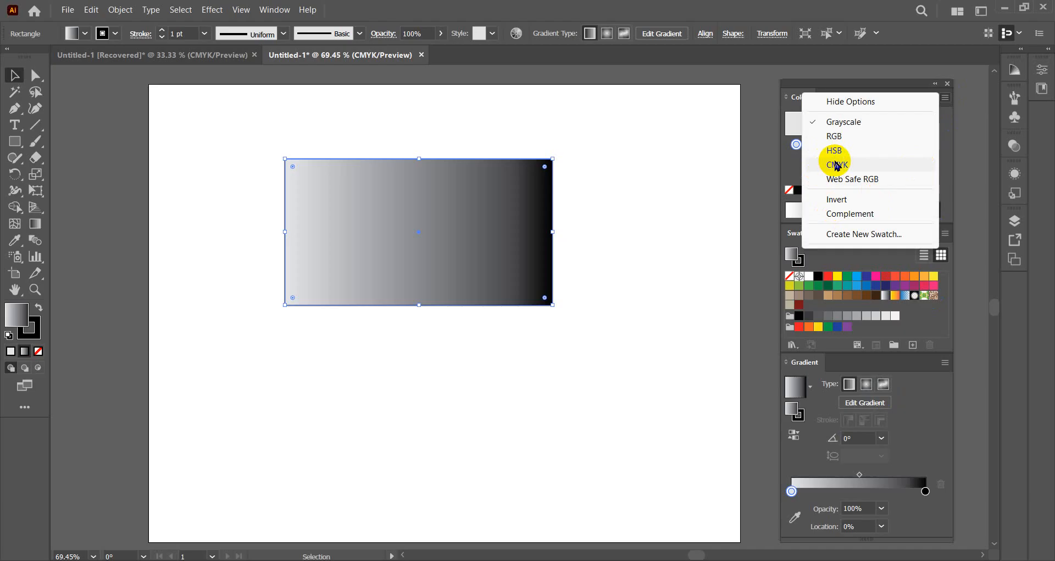
click(638, 147)
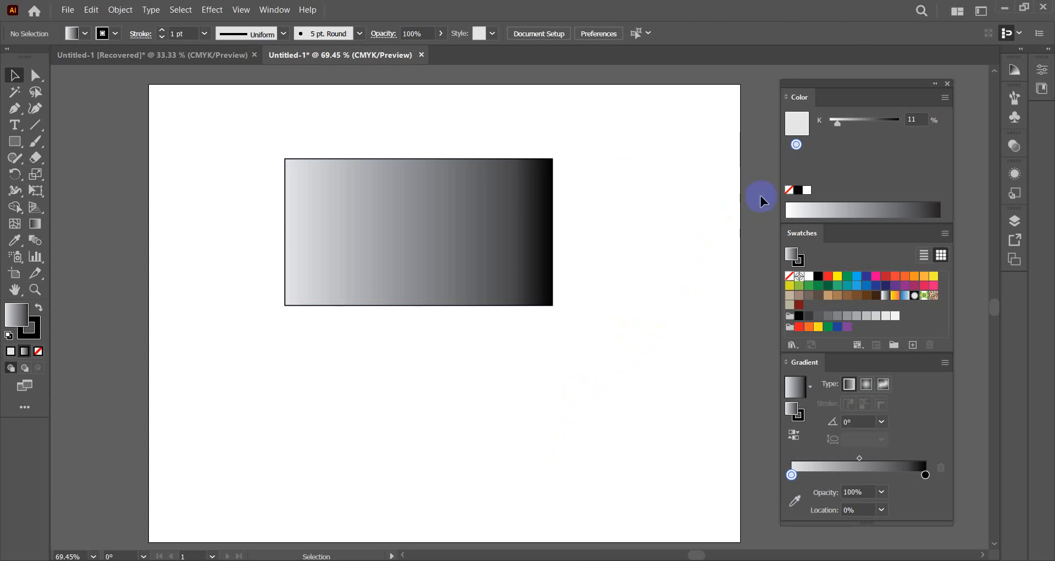
Step: Switch the gradient's starting stop from Grayscale to RGB and set its red value to 151
click(945, 100)
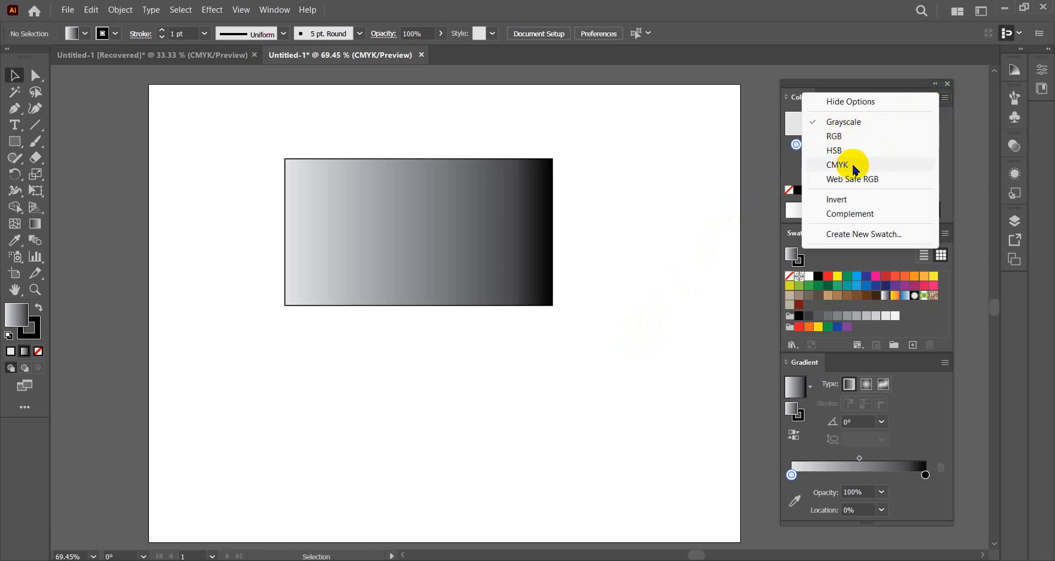
click(857, 122)
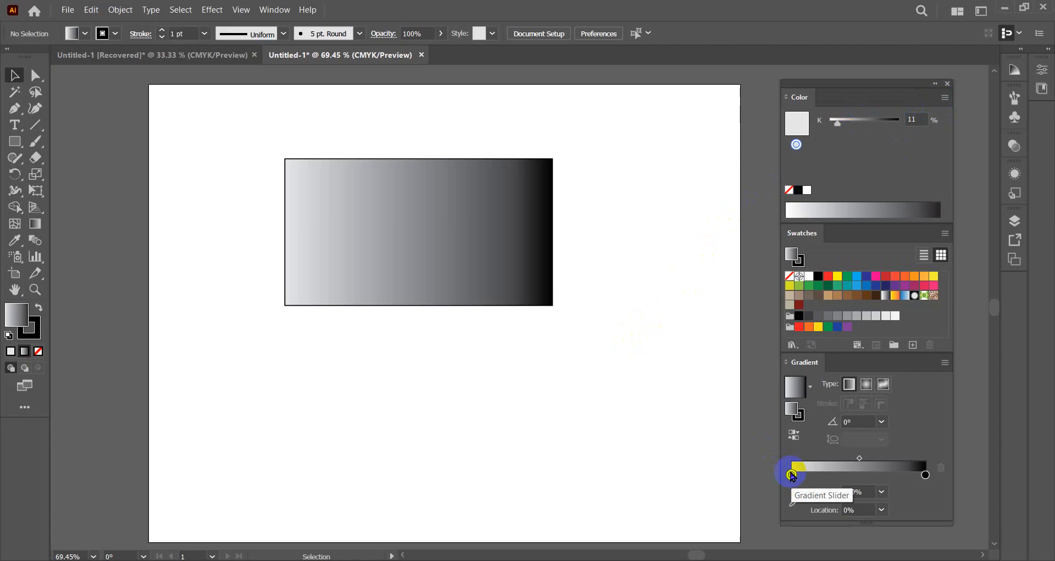
click(945, 99)
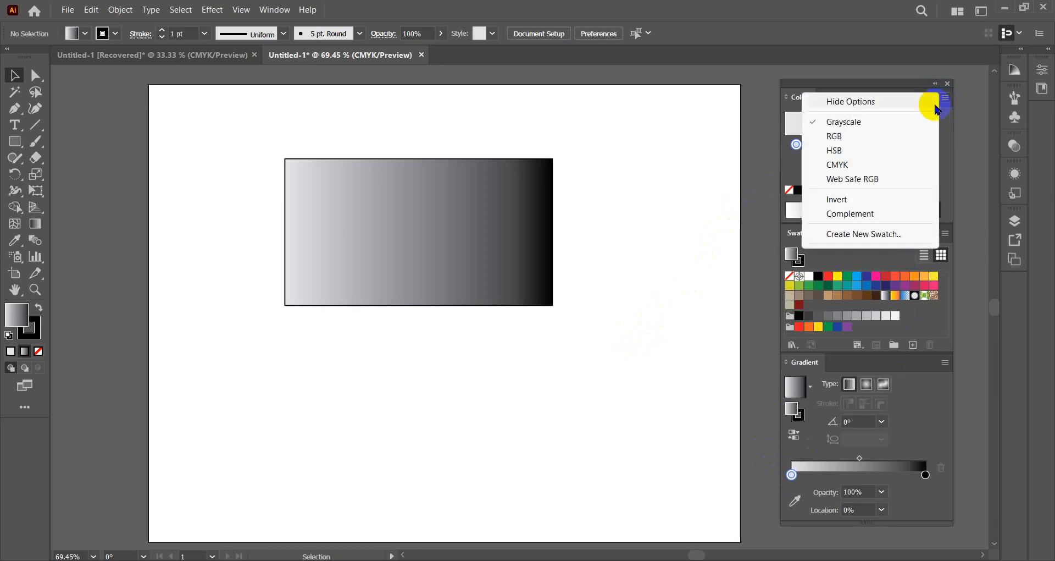
click(848, 141)
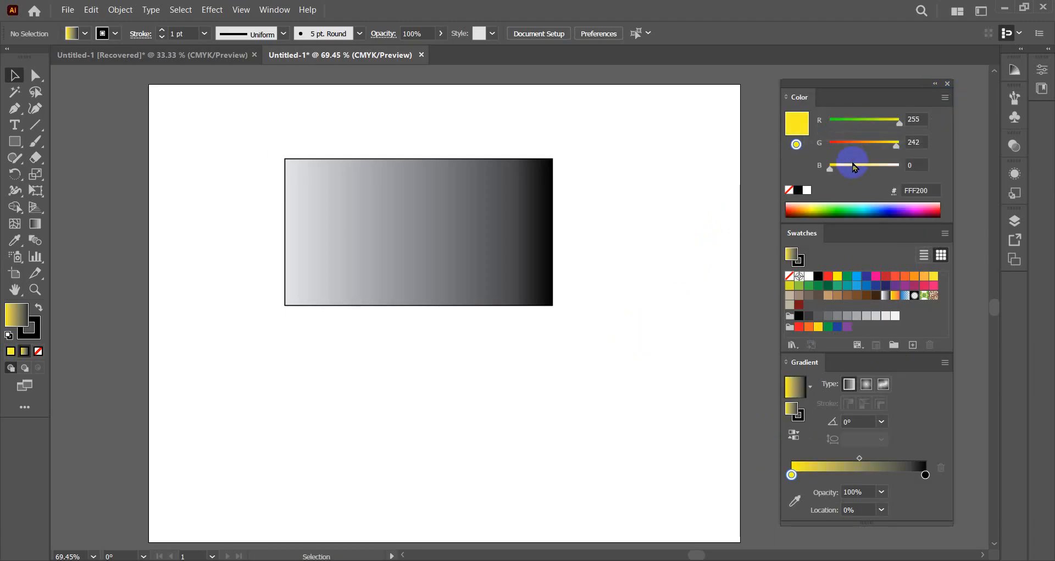
drag(899, 123, 871, 123)
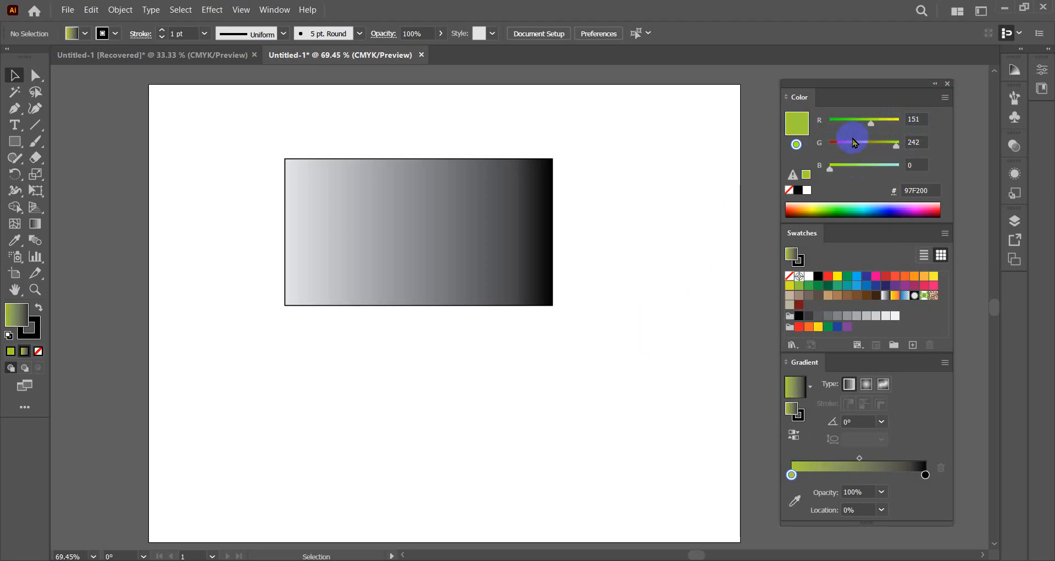
Step: Convert the starting stop's green color to CMYK and from there to HSB
click(945, 98)
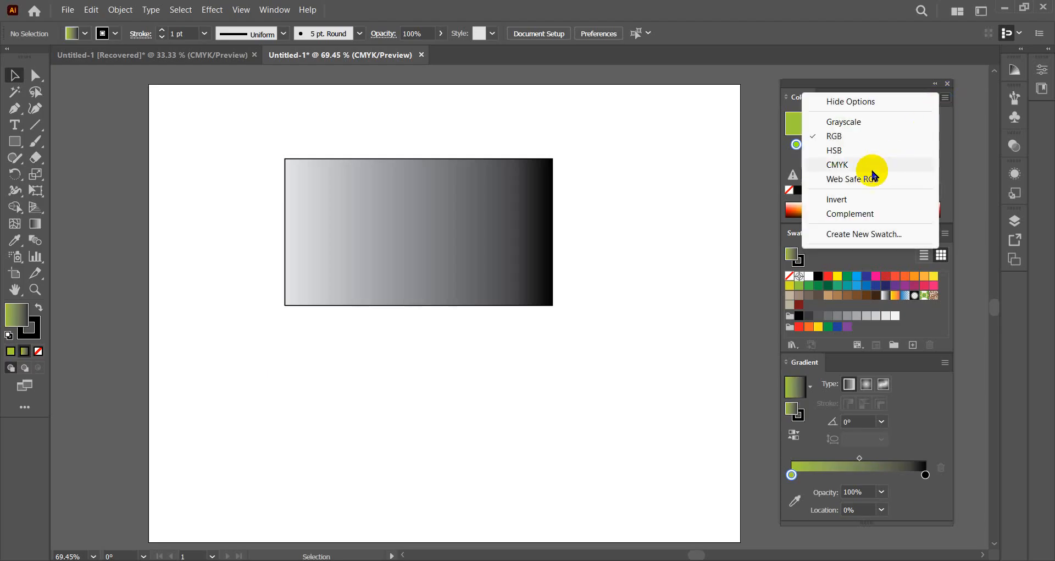
click(856, 164)
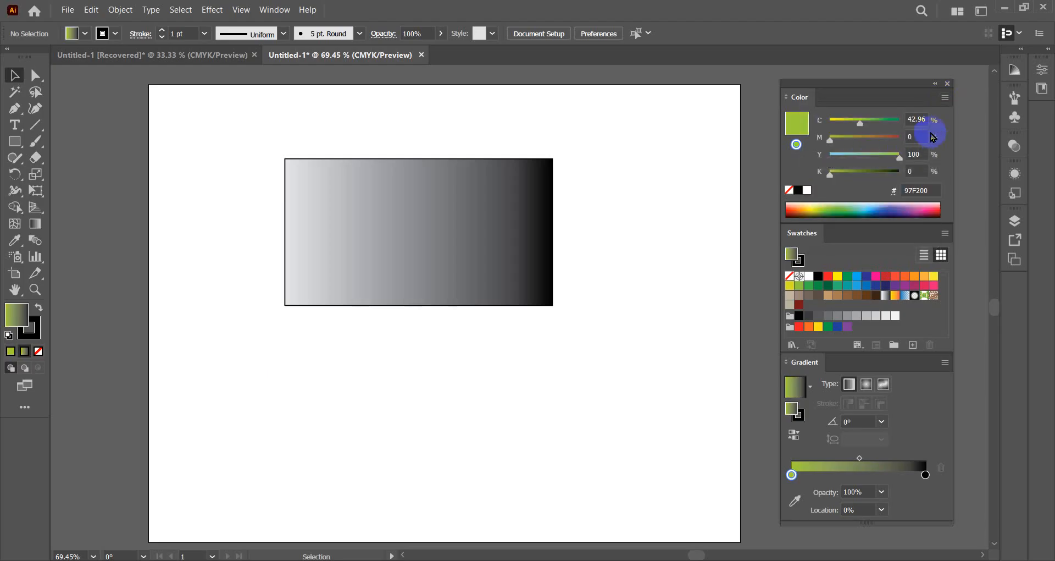
click(944, 99)
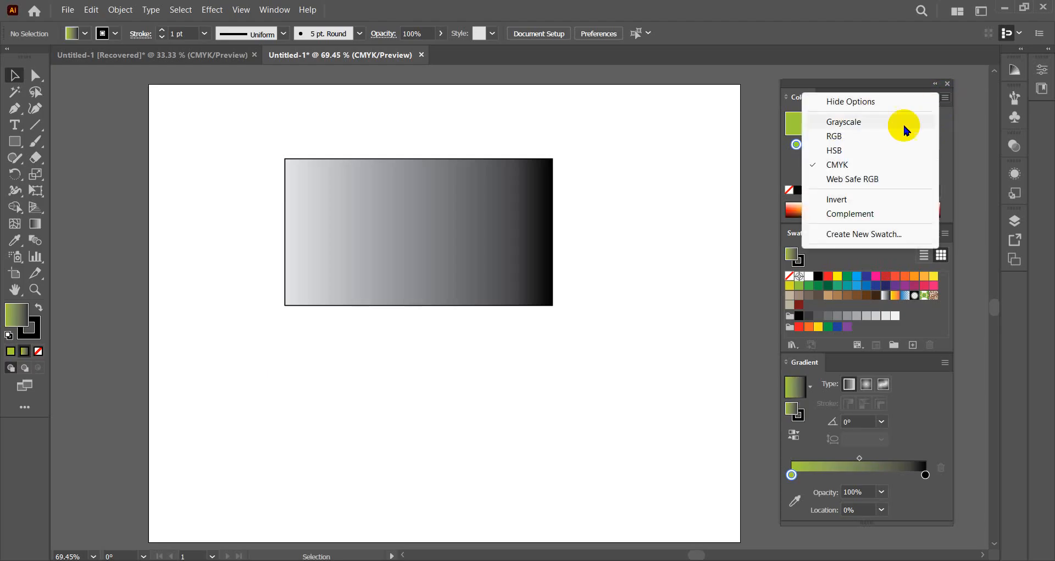
click(850, 152)
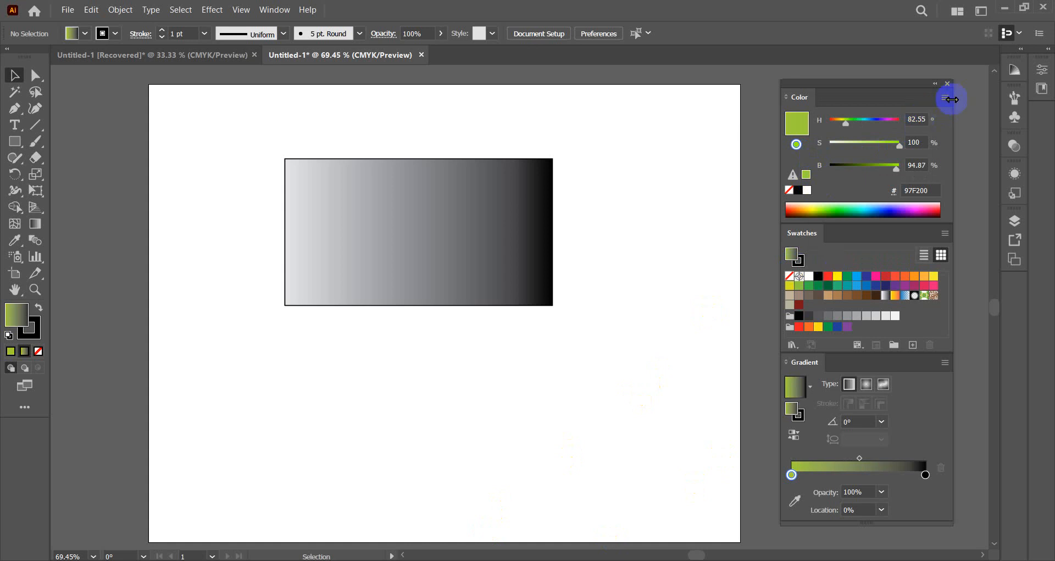
click(945, 99)
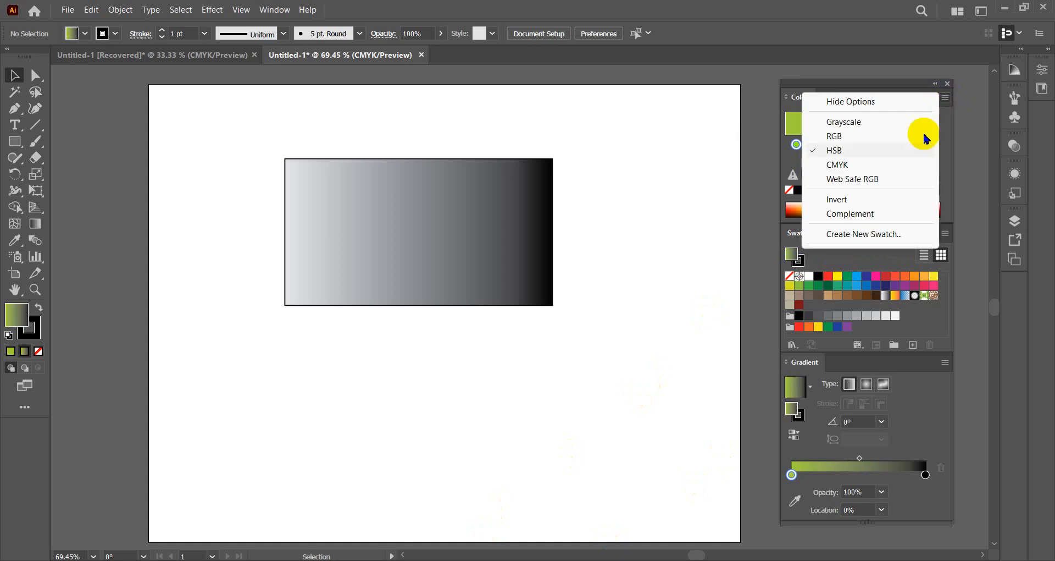
click(843, 149)
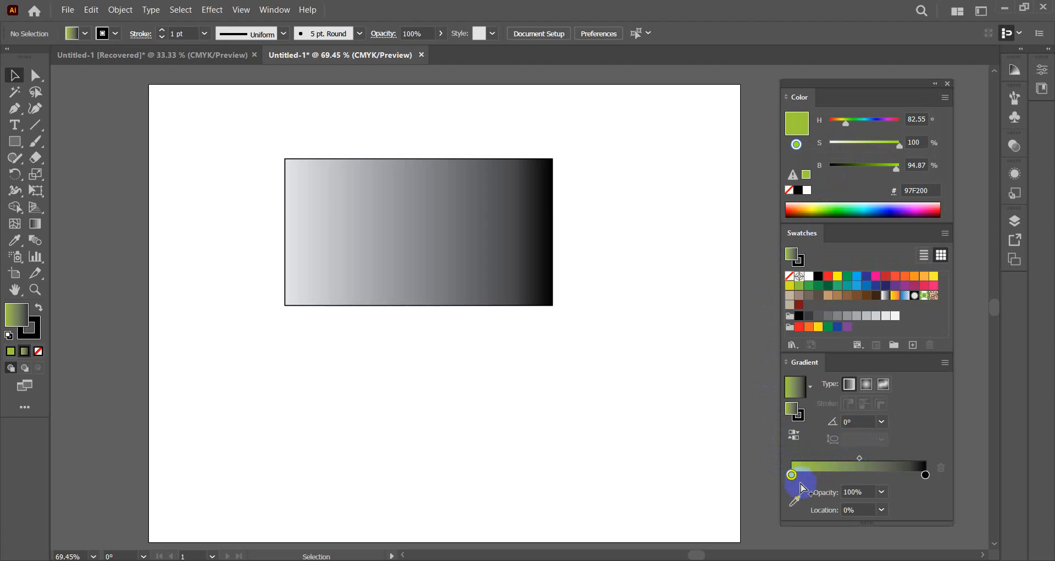
Step: Select the rectangle and color its gradient's ending stop green (00A651) and its starting stop light green (8DC63F) from the swatches
drag(468, 120, 566, 347)
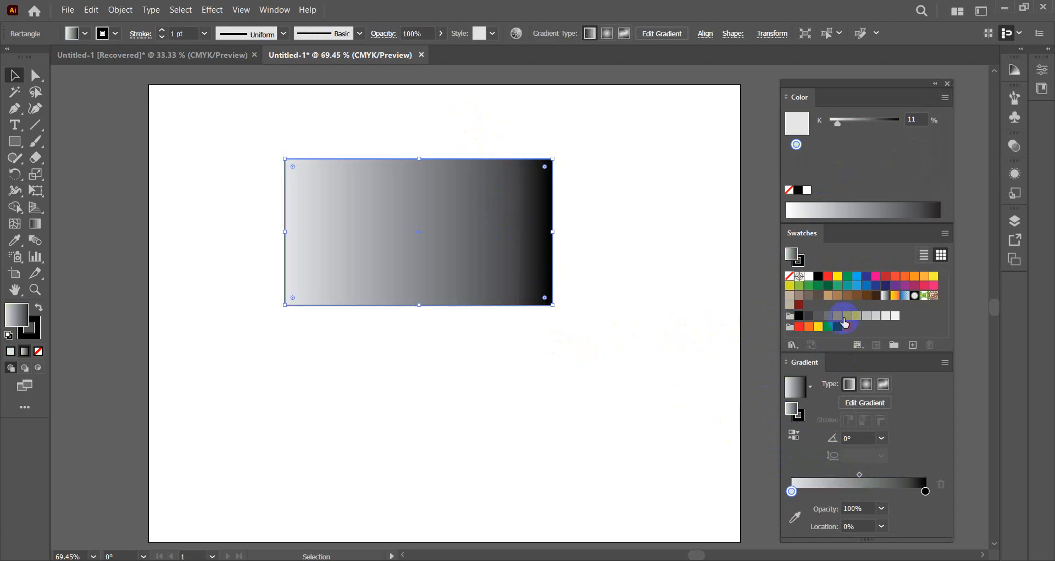
drag(847, 276, 925, 490)
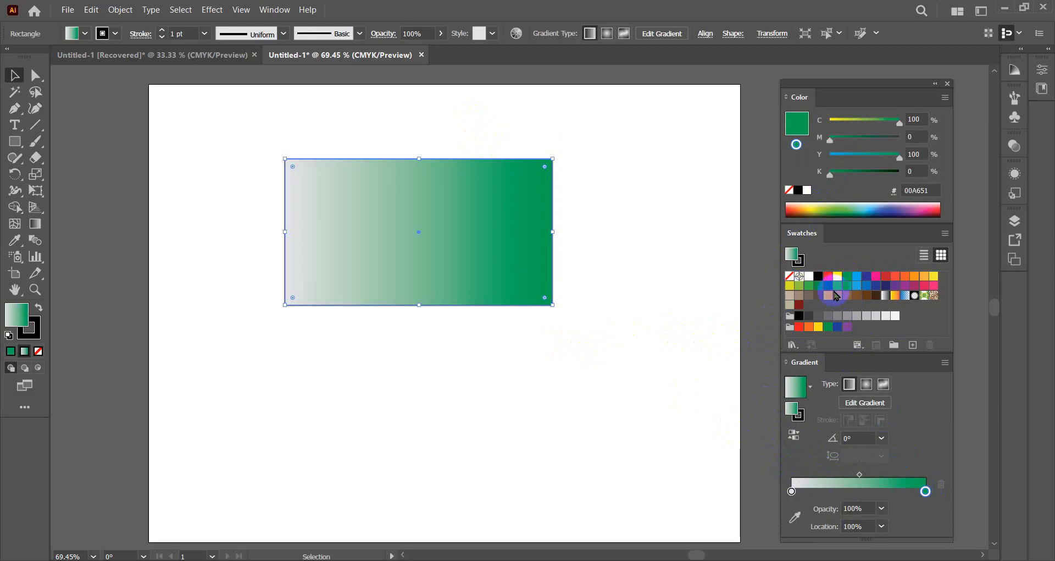
drag(802, 287, 793, 490)
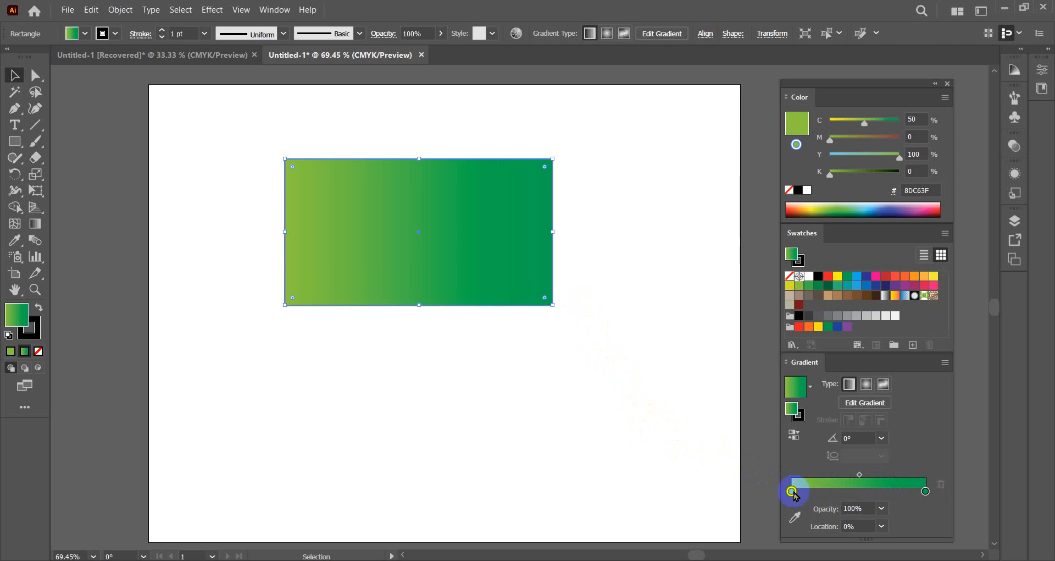
Step: Try the light green stop at about 61% and return it to 0%, keeping the dark green stop at 100%
drag(792, 491, 875, 491)
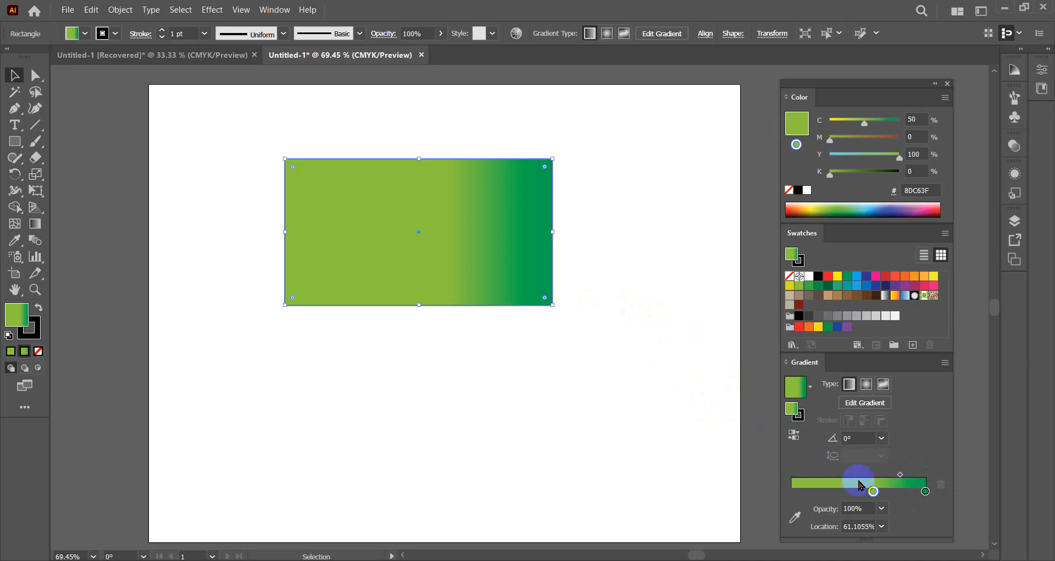
drag(877, 494, 787, 489)
mouse_move(925, 490)
mouse_down()
mouse_move(851, 493)
mouse_move(947, 493)
mouse_up()
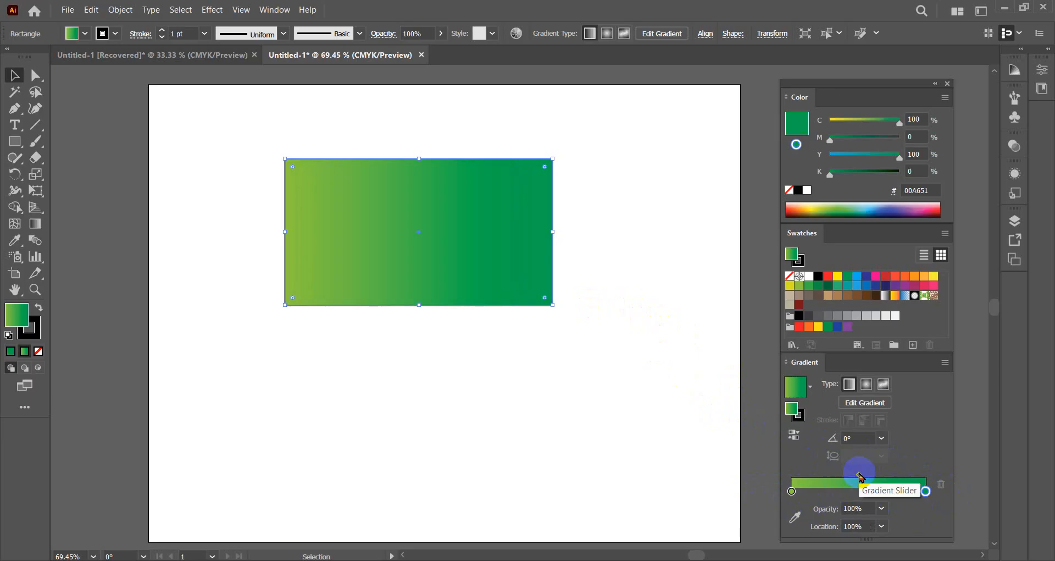
Step: Try several midpoint positions between the two green stops, activate the Gradient tool, and set the midpoint to about 31.8%
drag(861, 476, 889, 486)
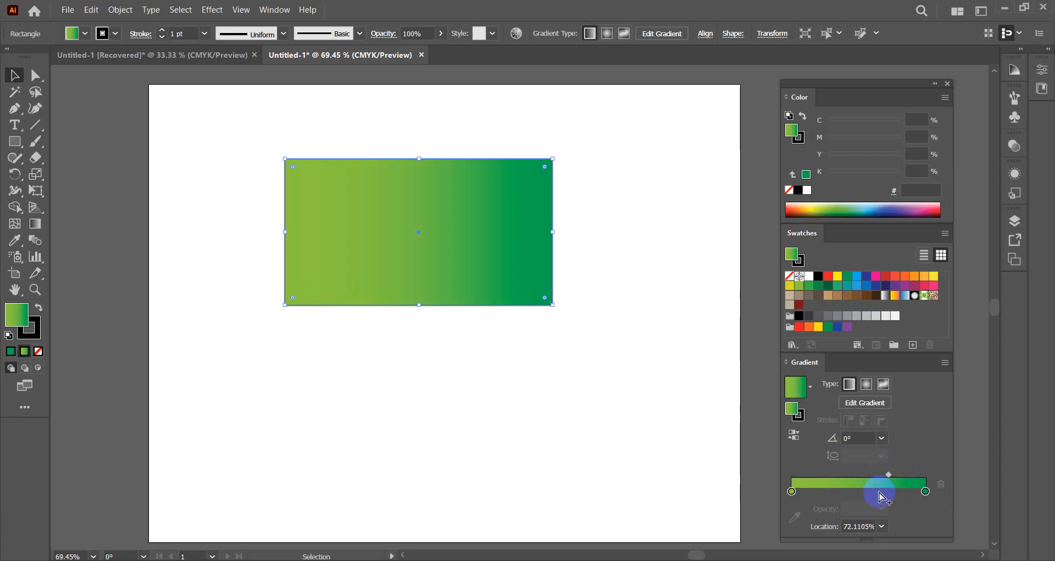
mouse_move(888, 474)
mouse_down()
mouse_move(847, 485)
mouse_move(870, 477)
mouse_up()
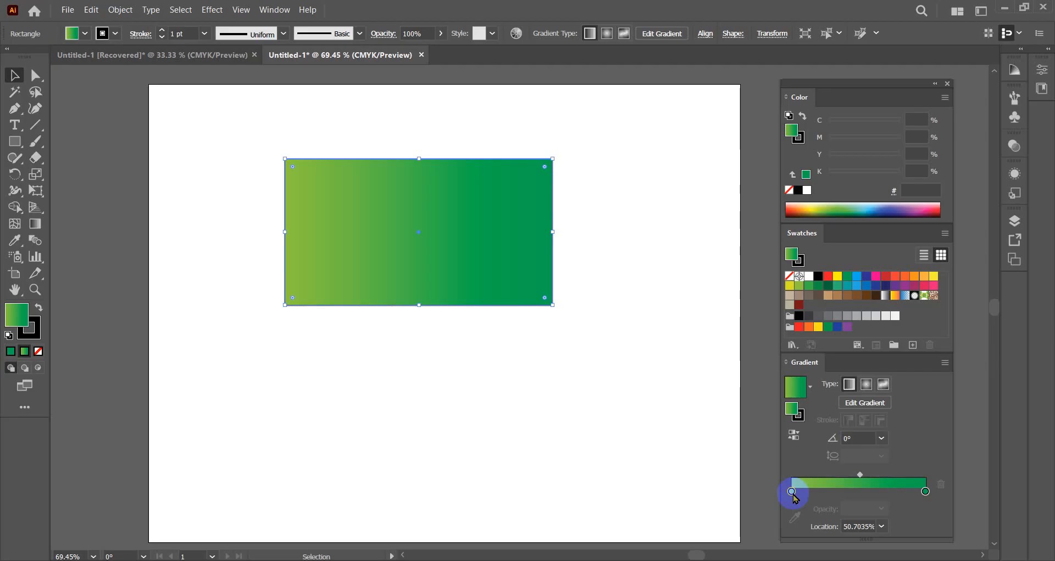
click(792, 491)
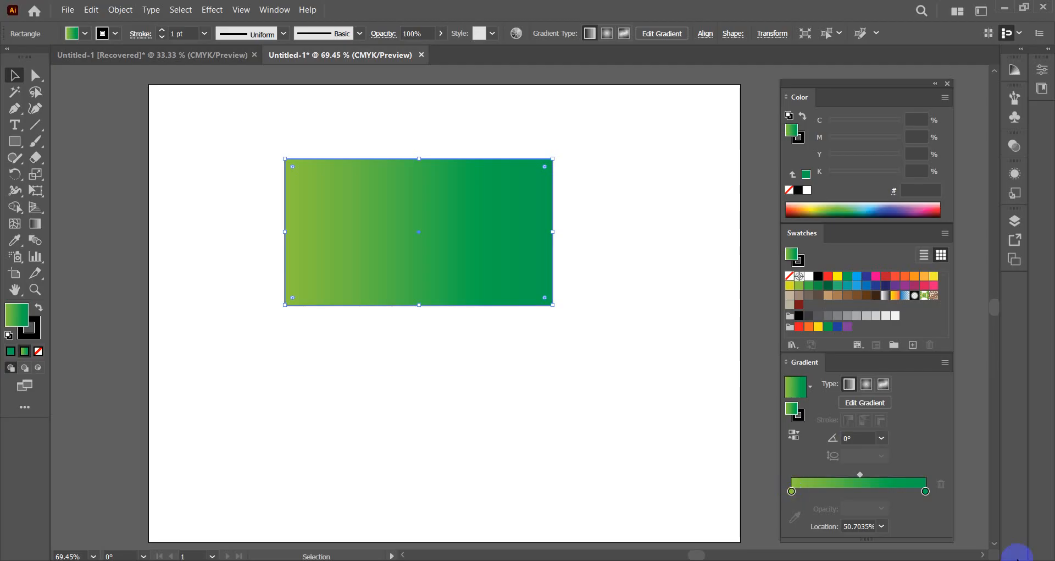
click(817, 491)
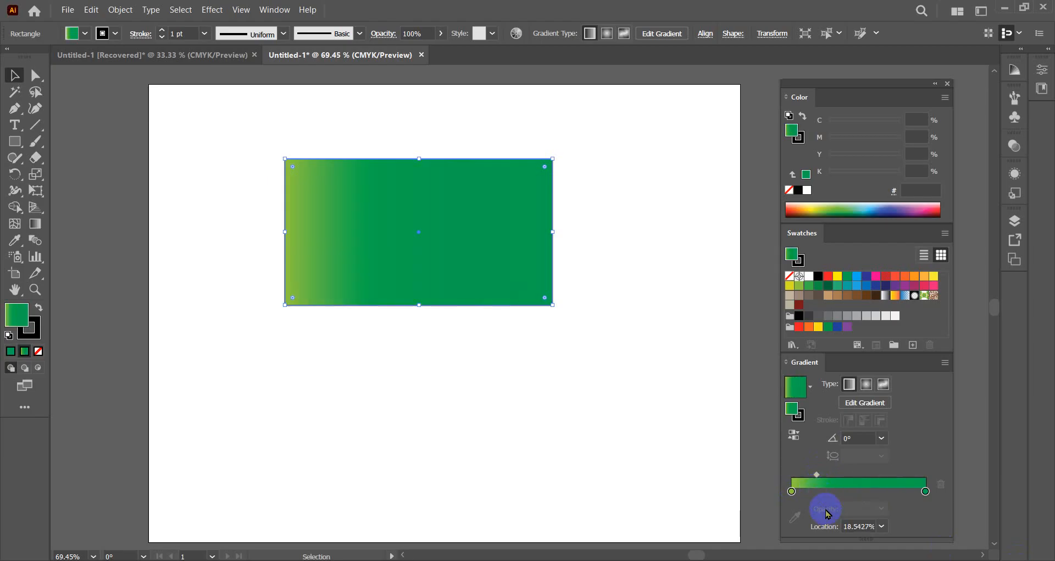
click(819, 489)
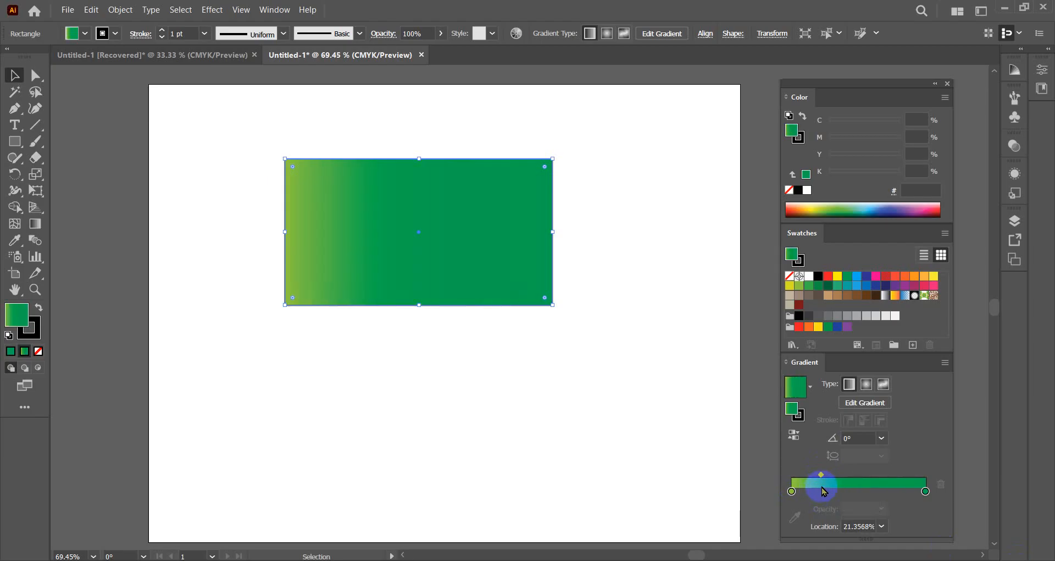
drag(819, 488, 817, 488)
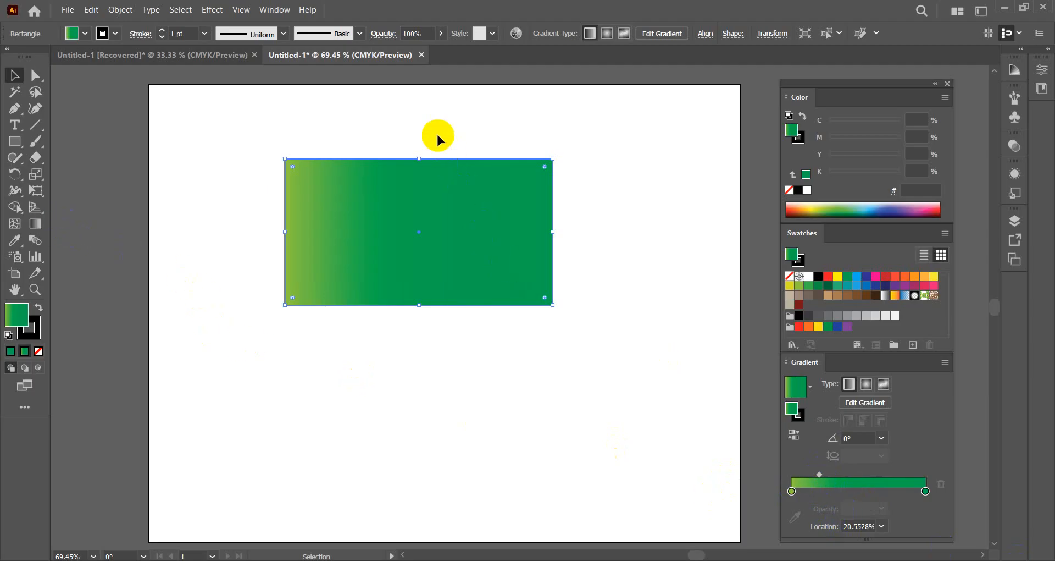
click(35, 223)
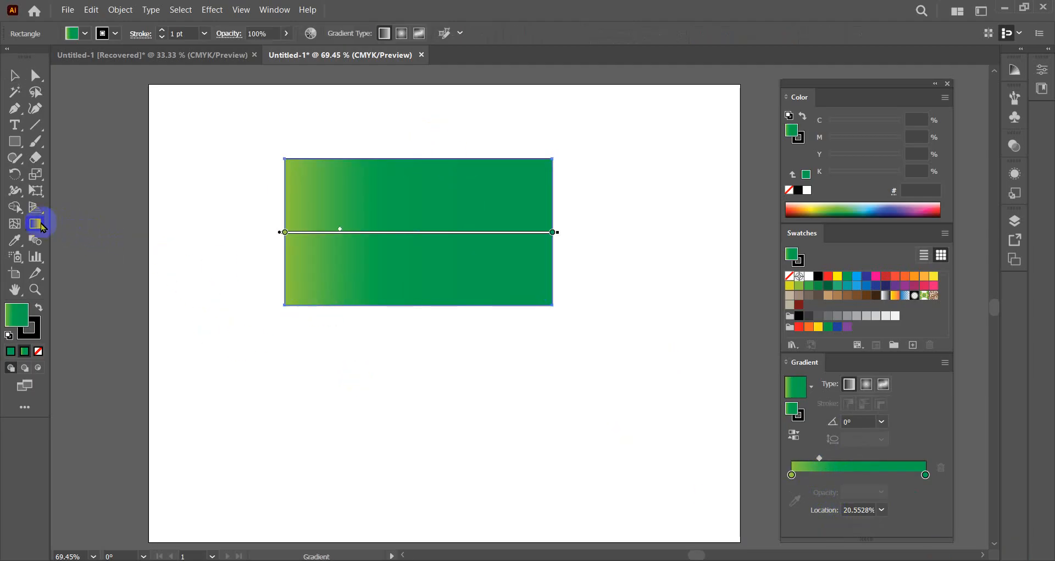
click(835, 472)
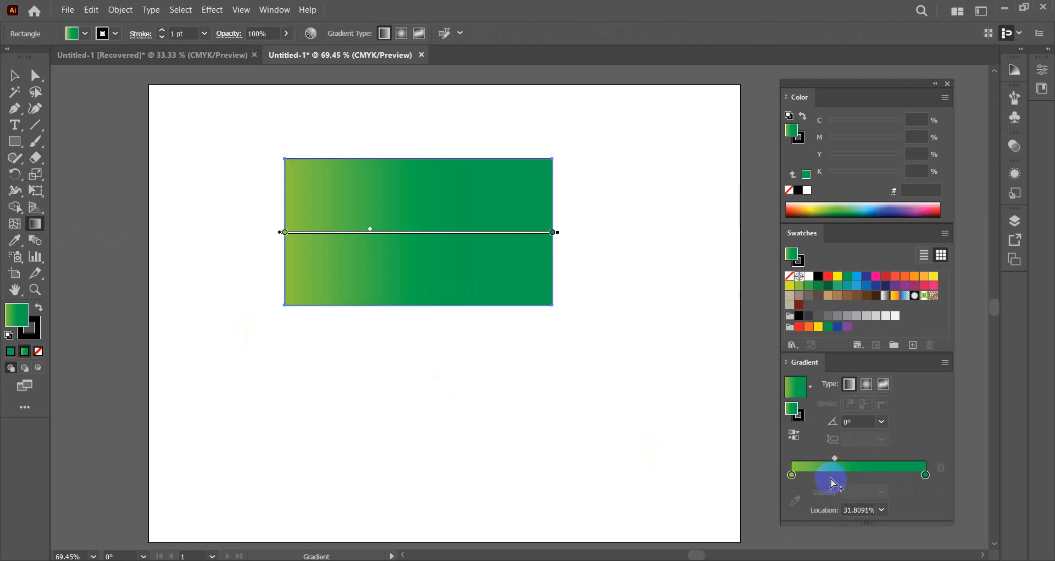
Step: Add a color stop to the gradient at about 32.6% and duplicate it to about 62.8%
click(835, 477)
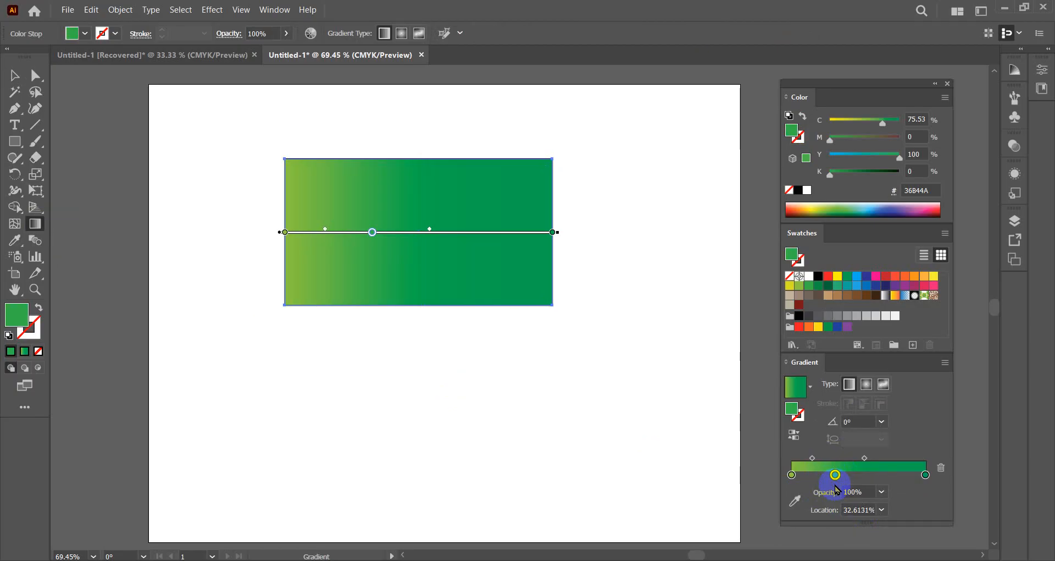
click(835, 475)
drag(836, 475, 876, 474)
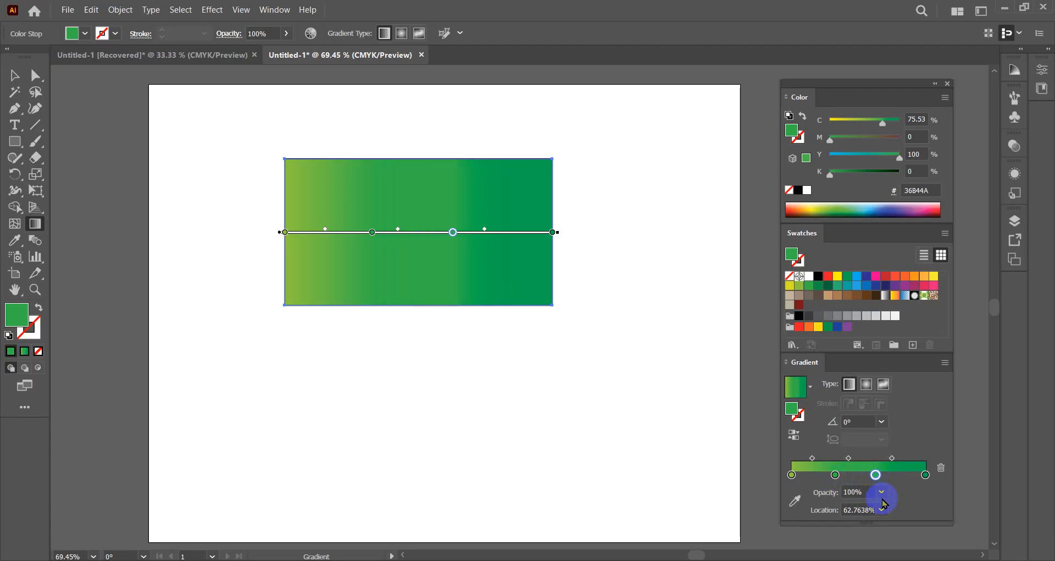
Step: Color the two middle stops yellow (FFF200) and orange-red (EF4136), and add a white stop at about 85.3%
click(835, 475)
drag(838, 275, 836, 473)
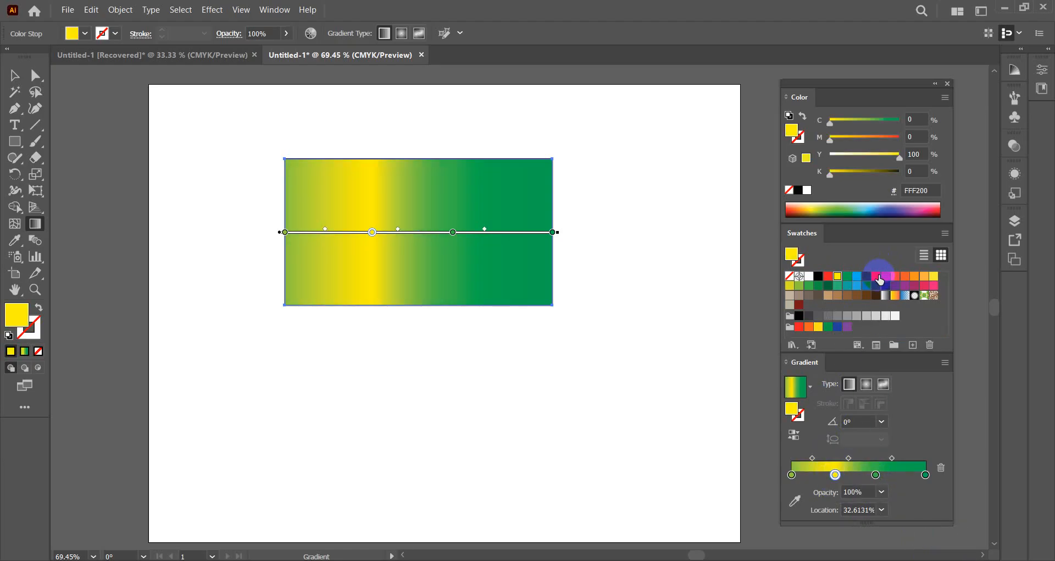
drag(895, 275, 873, 473)
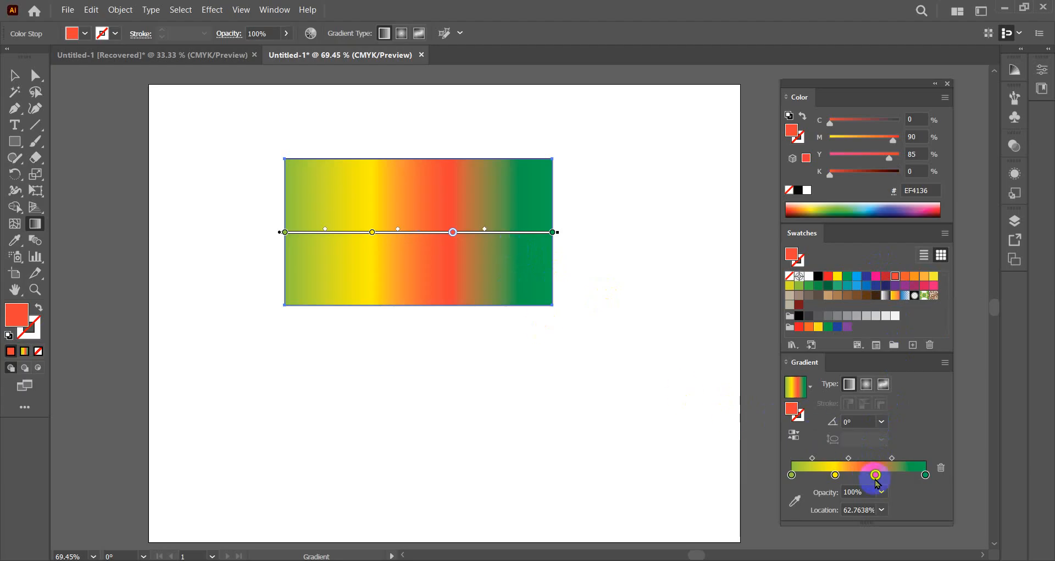
drag(878, 477, 908, 481)
drag(871, 339, 906, 473)
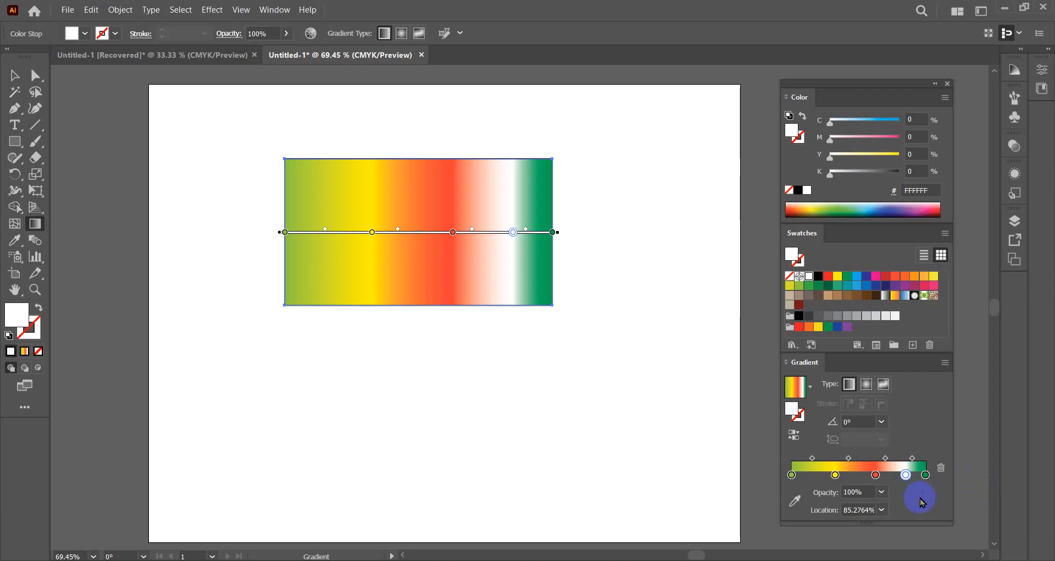
Step: Remove the white, orange-red and yellow stops from the gradient
click(906, 475)
drag(908, 480, 916, 534)
drag(875, 475, 889, 501)
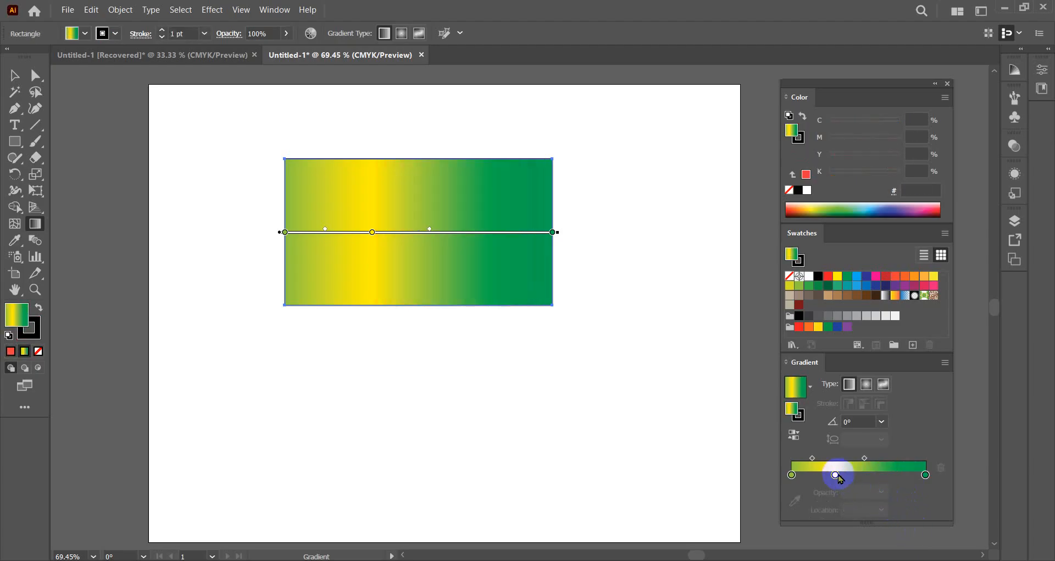
click(837, 476)
click(941, 470)
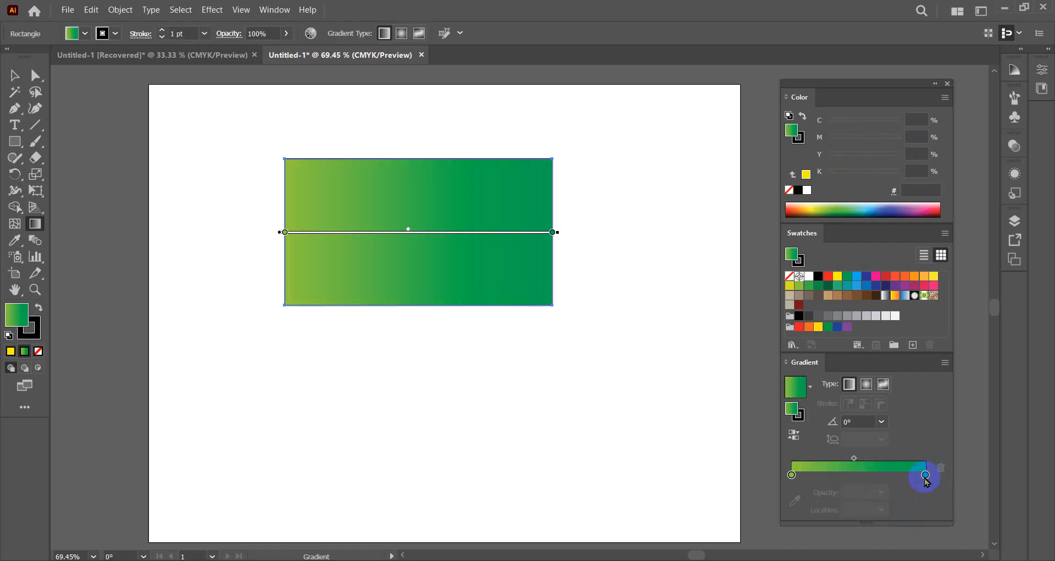
Step: Undo the yellow stop's removal and remove the stop again, repeating this once more
key(ctrl+z)
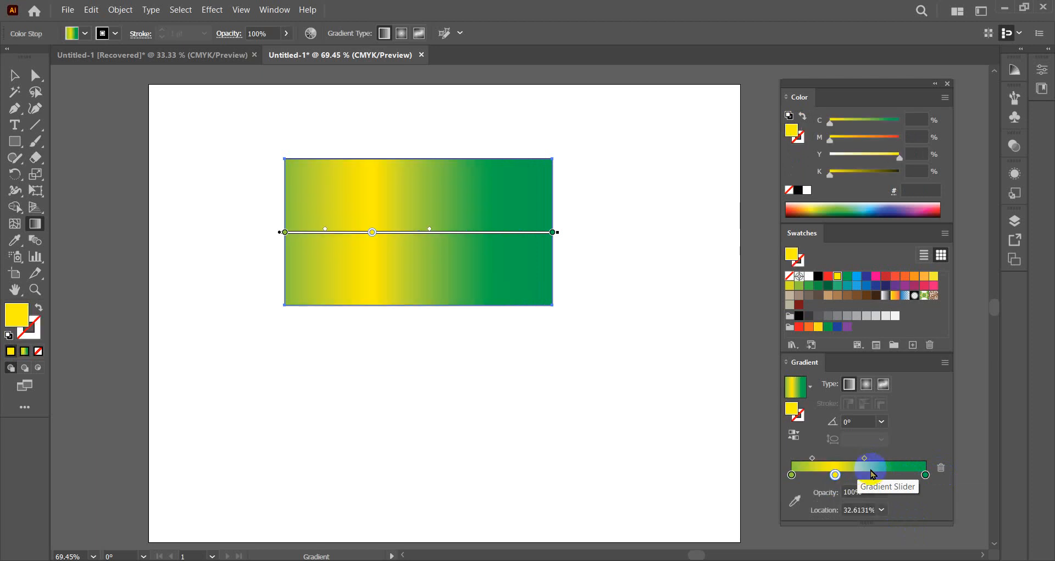
drag(836, 476, 838, 510)
key(ctrl+z)
click(836, 475)
drag(836, 475, 943, 472)
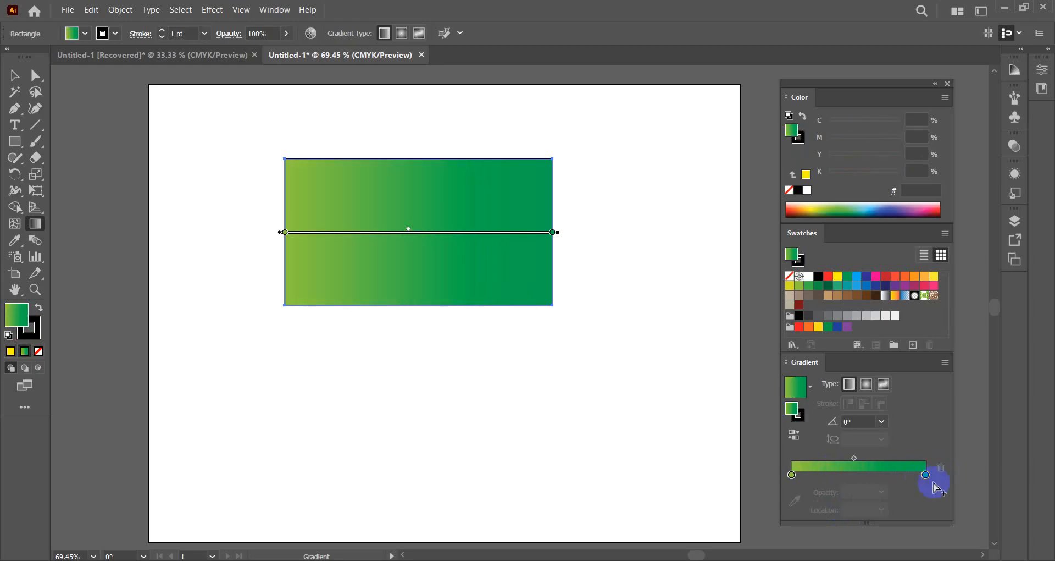
Step: Add a new color stop to the green gradient at about 28.2%
click(925, 475)
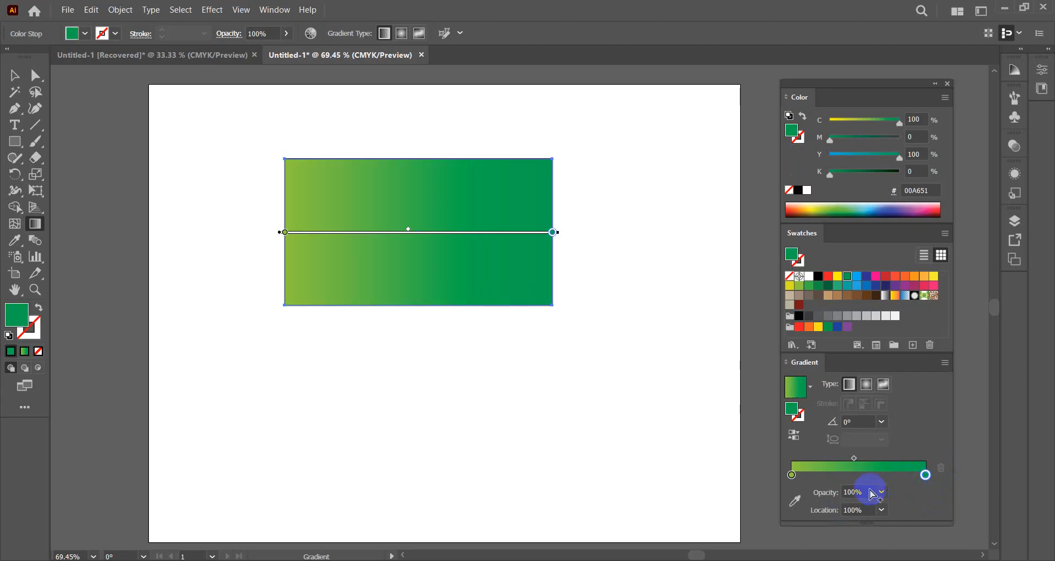
click(829, 474)
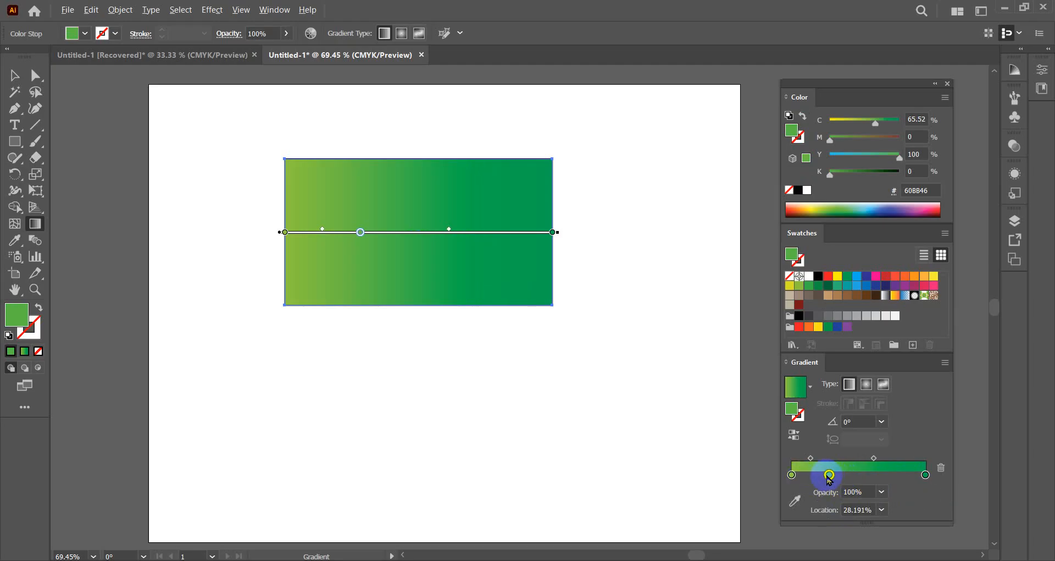
Step: Add color stops at about 57.9% and 36.6% to the green gradient, and remove all its intermediate stops
click(870, 475)
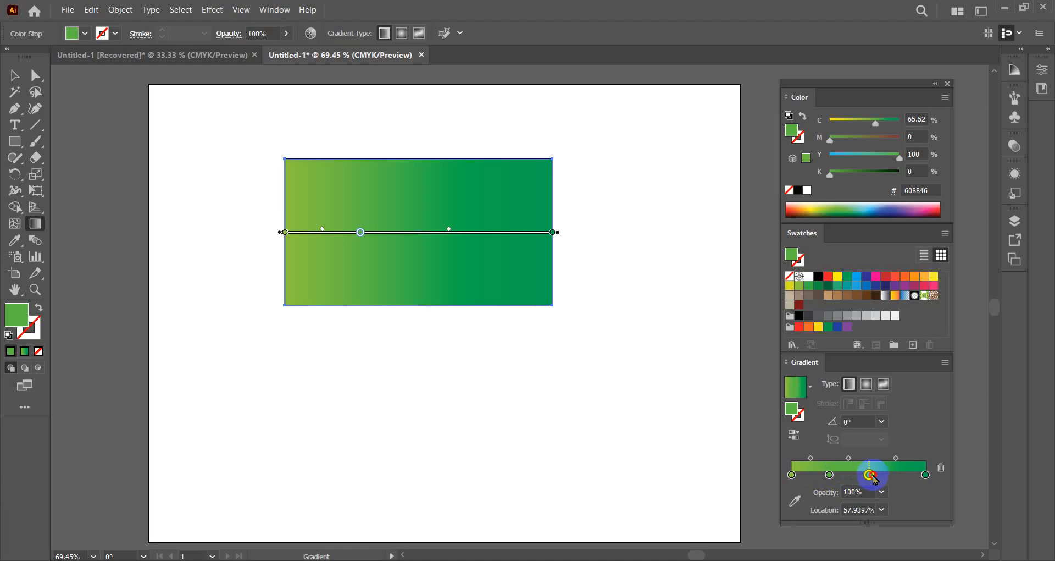
drag(873, 476, 873, 476)
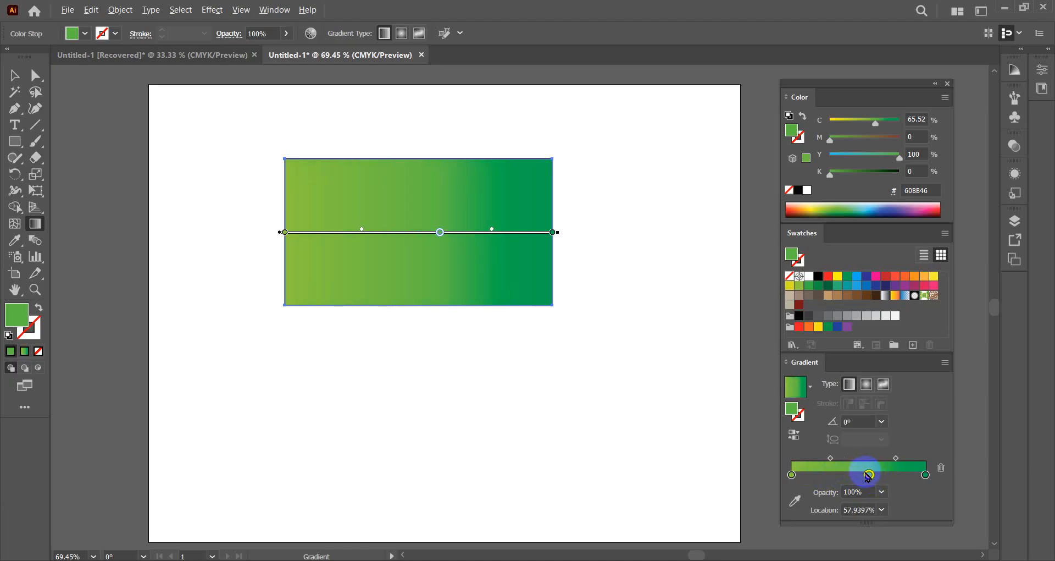
click(855, 476)
drag(855, 476, 840, 476)
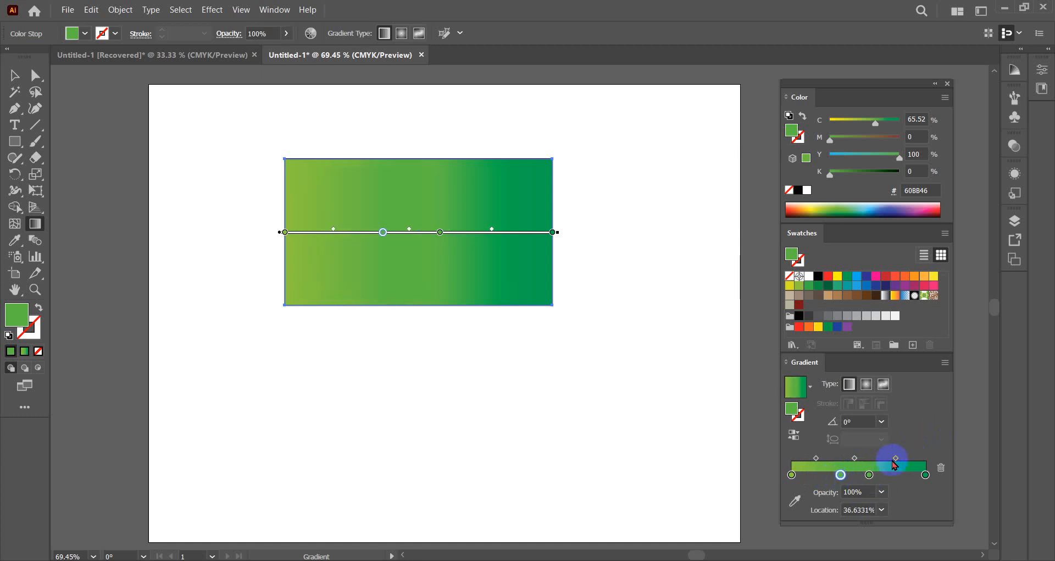
drag(871, 476, 848, 500)
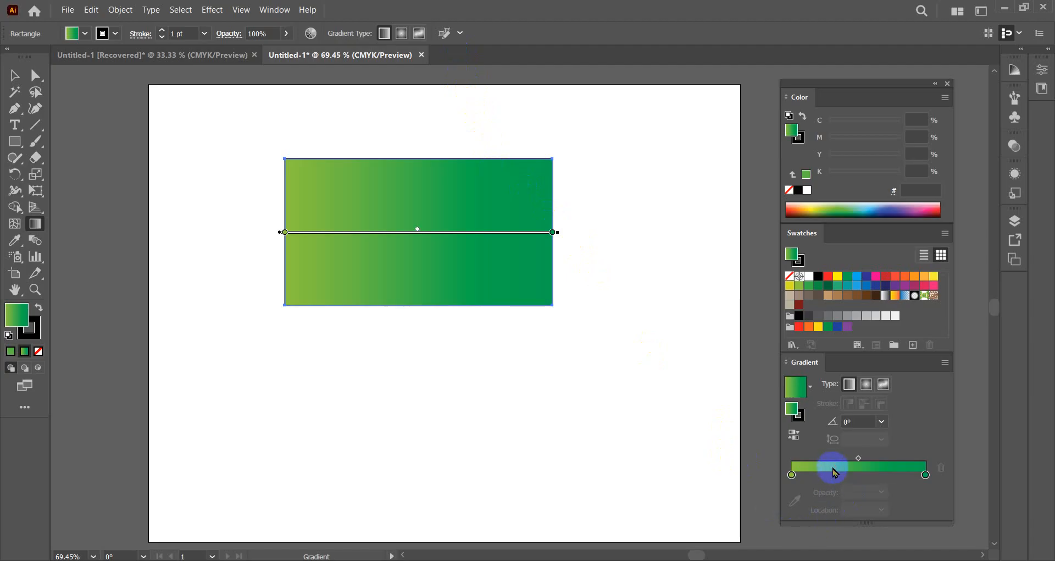
Step: Duplicate the gradient's light green starting stop and place the copy at about 31.4%
click(14, 74)
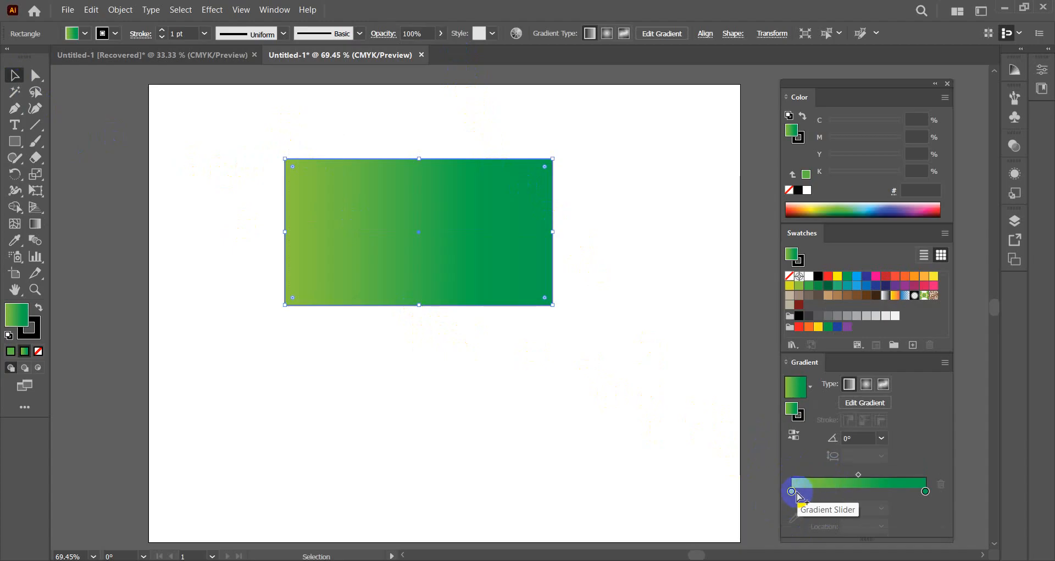
drag(791, 491, 795, 491)
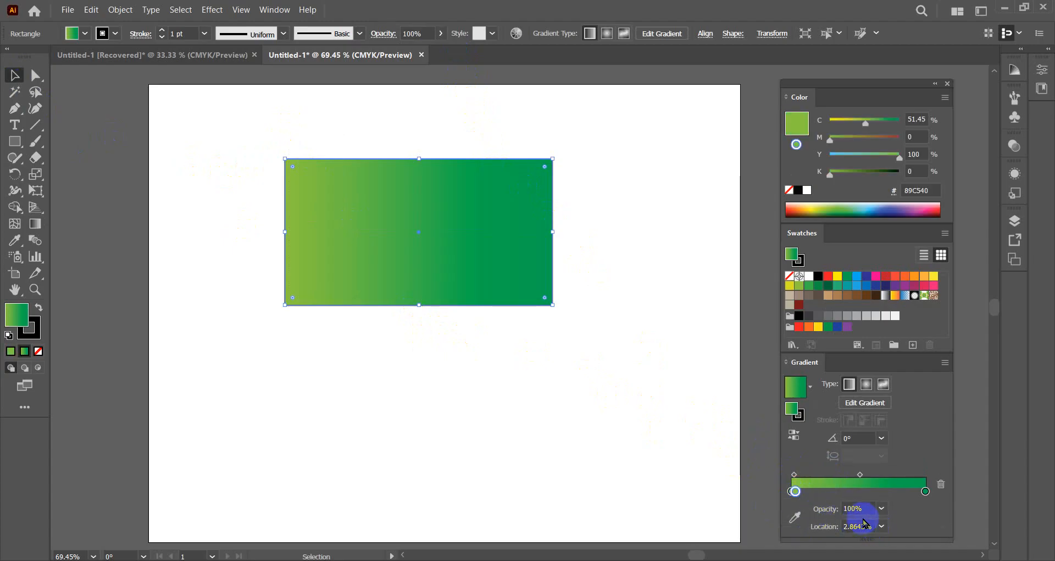
click(794, 491)
drag(795, 490, 833, 490)
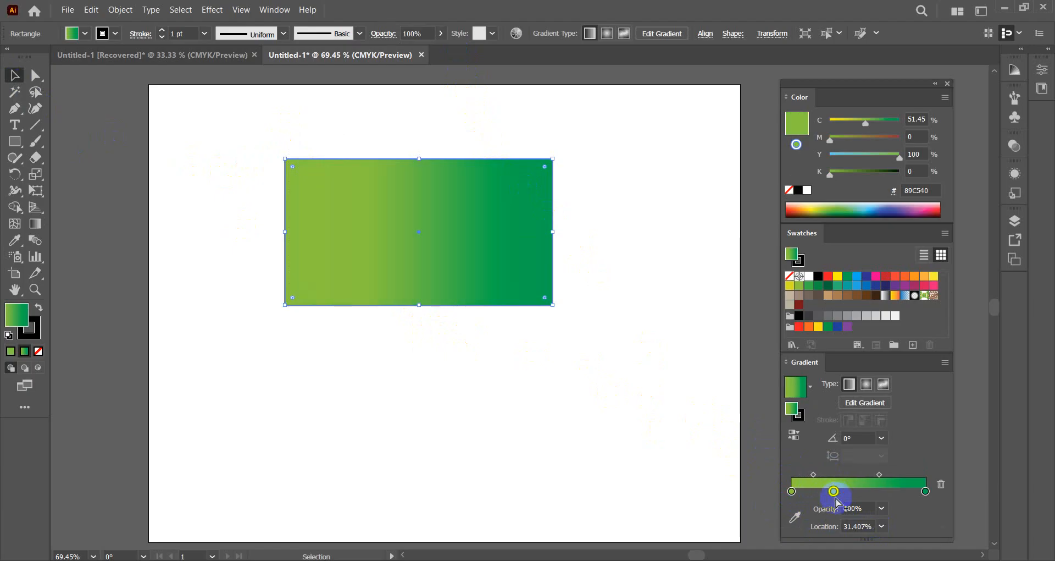
Step: Try opacities of 20% and 30% on the middle stop, and restore its opacity to 100%
click(882, 510)
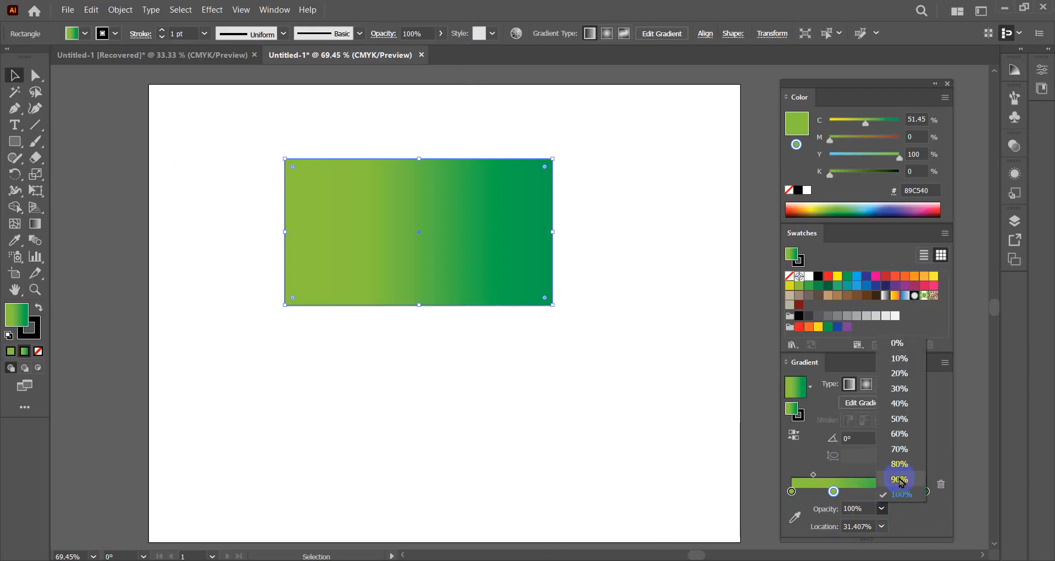
click(899, 375)
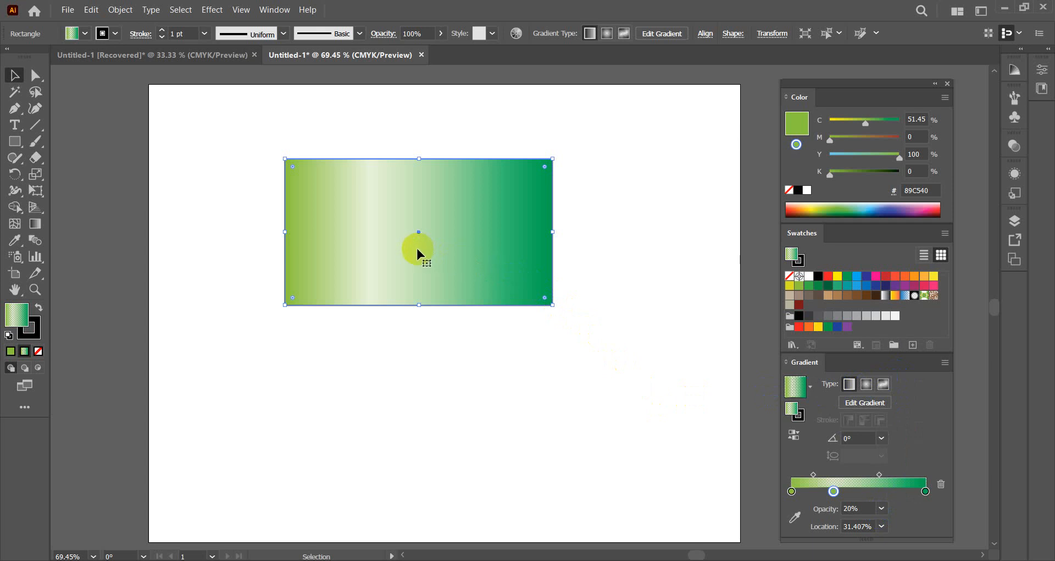
click(882, 508)
click(899, 388)
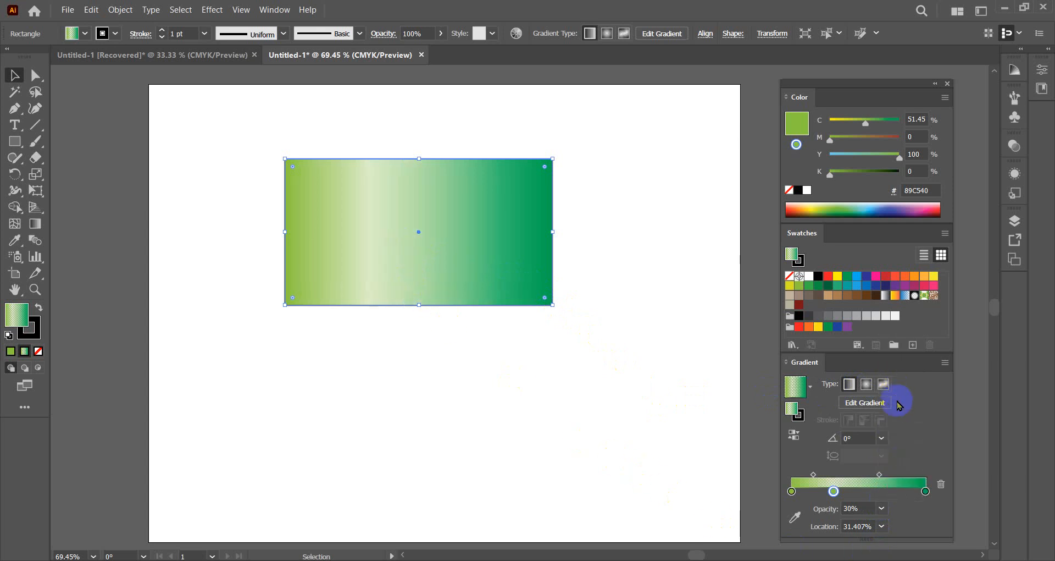
click(881, 508)
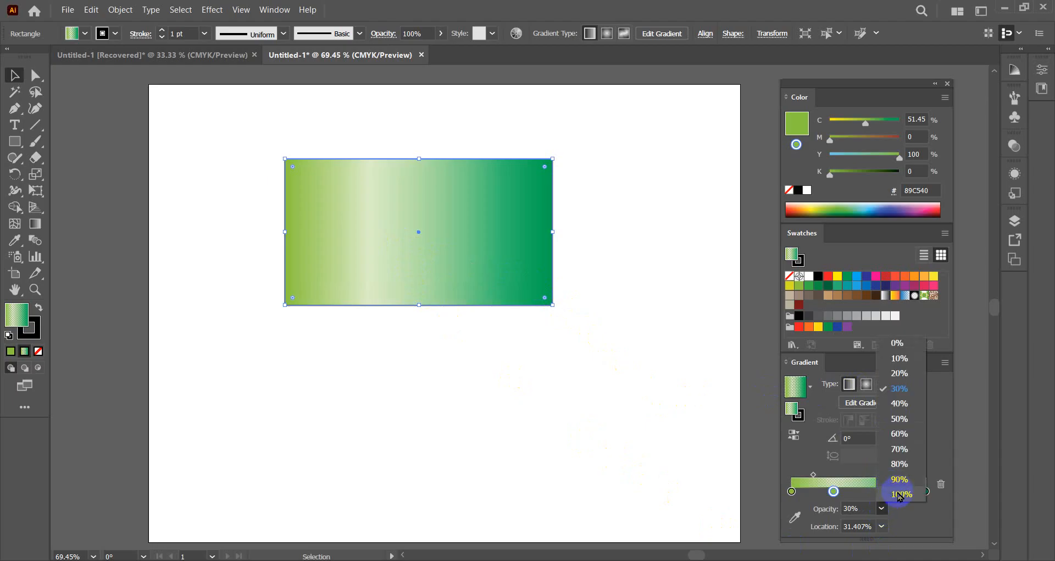
click(902, 484)
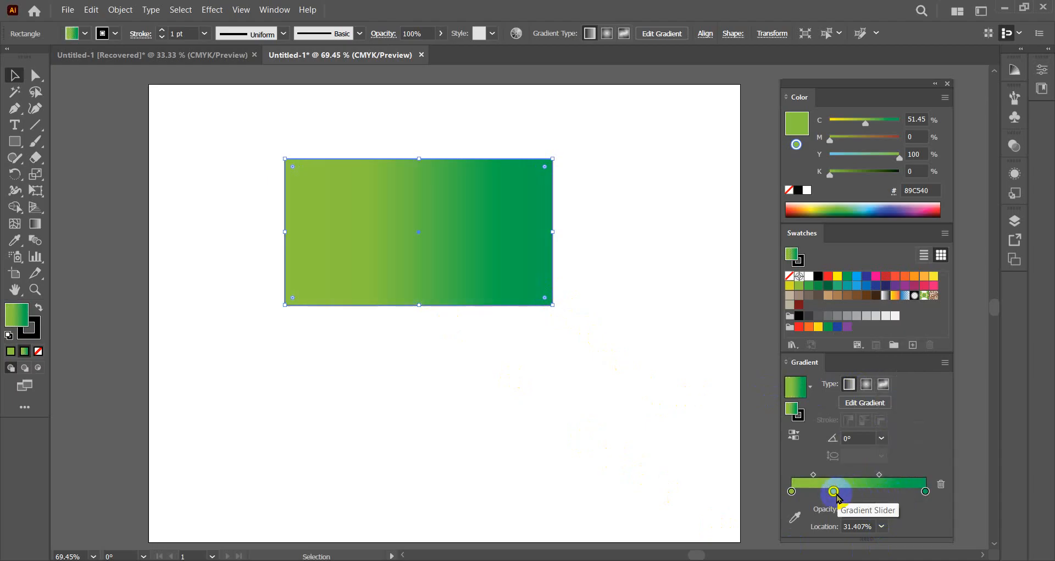
Step: Move the middle stop to about 44.9% and the midpoint before it to about 58.9%
drag(834, 491, 856, 492)
click(883, 528)
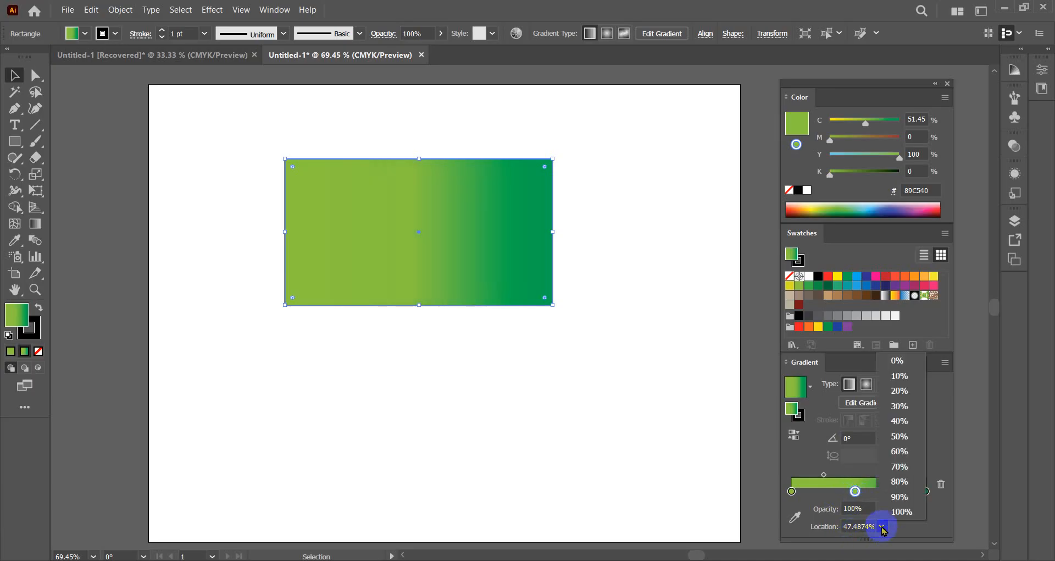
click(893, 513)
drag(925, 491, 827, 475)
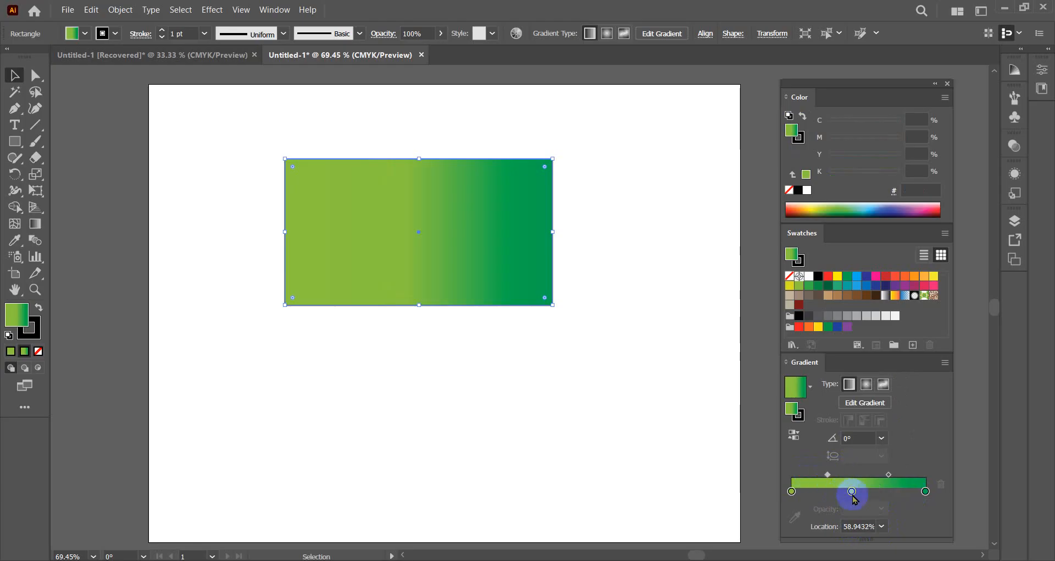
Step: Color the middle stop yellow (FFF200) and shift the midpoints toward it and back out, leaving the first at about 56.6%
drag(841, 278, 852, 491)
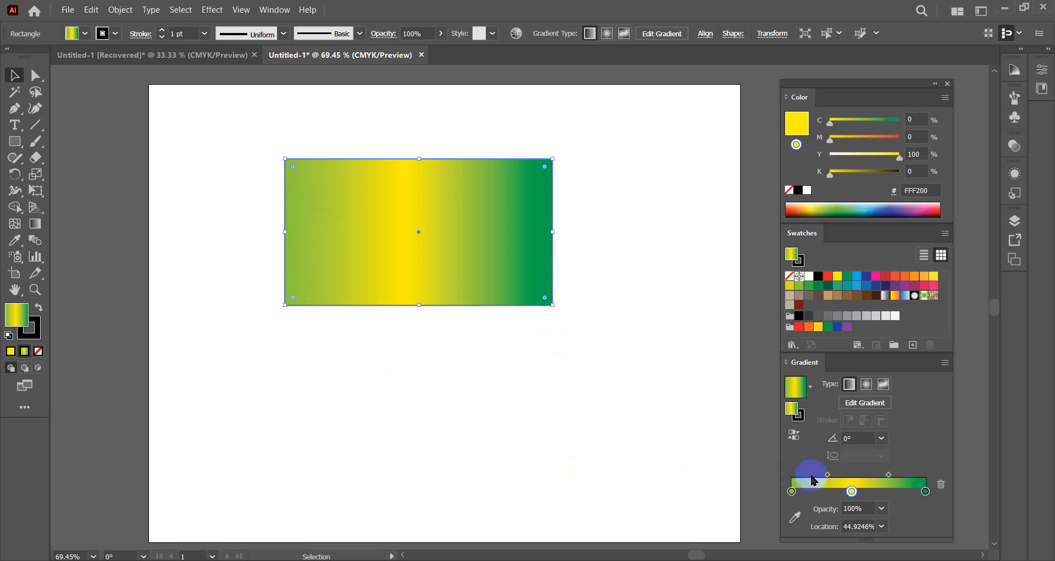
drag(827, 476, 865, 479)
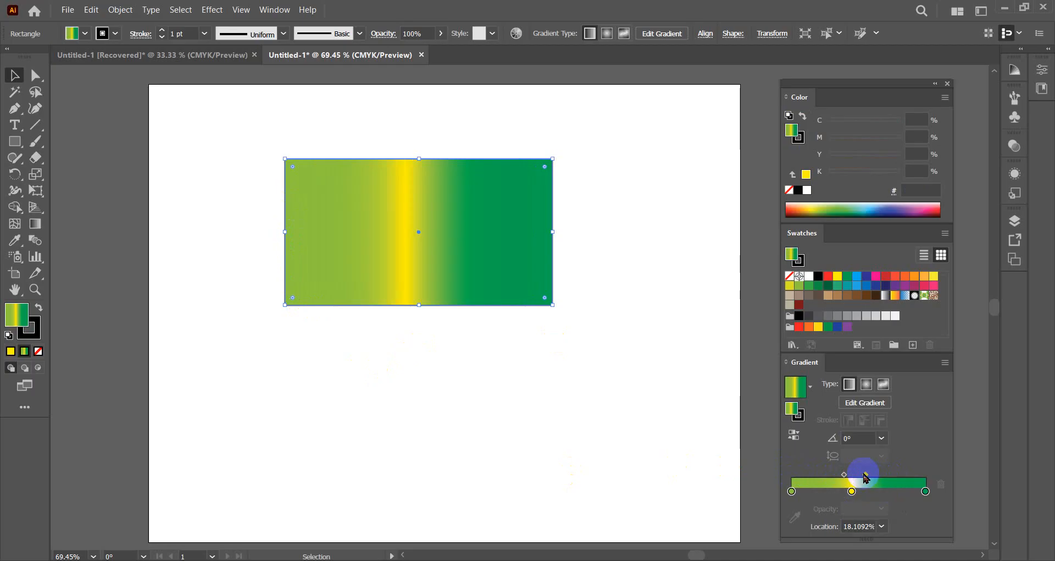
drag(866, 476, 829, 481)
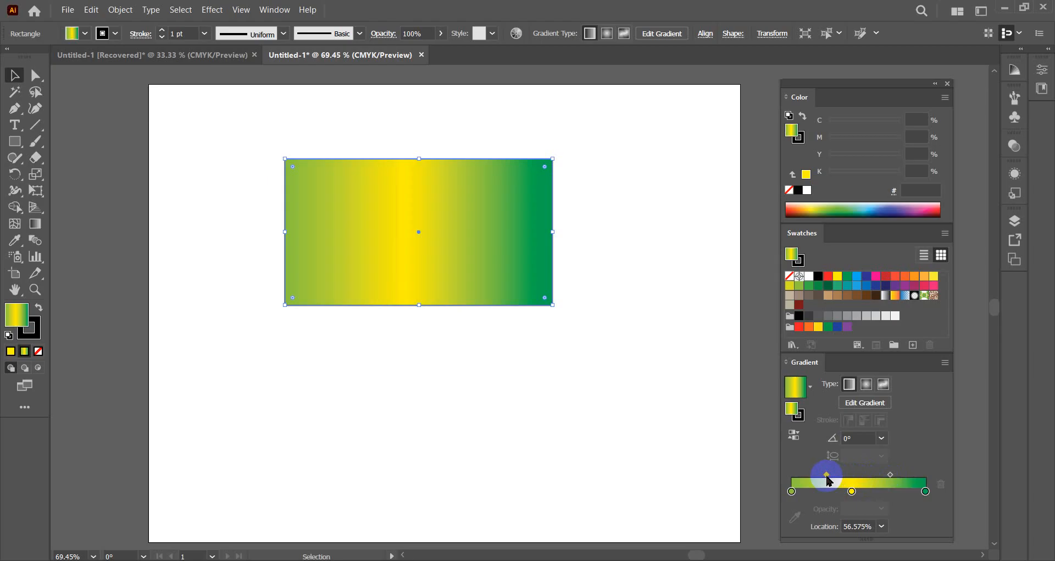
Step: Set the rectangle's gradient angle to -45° and then to -90°
click(882, 438)
click(715, 267)
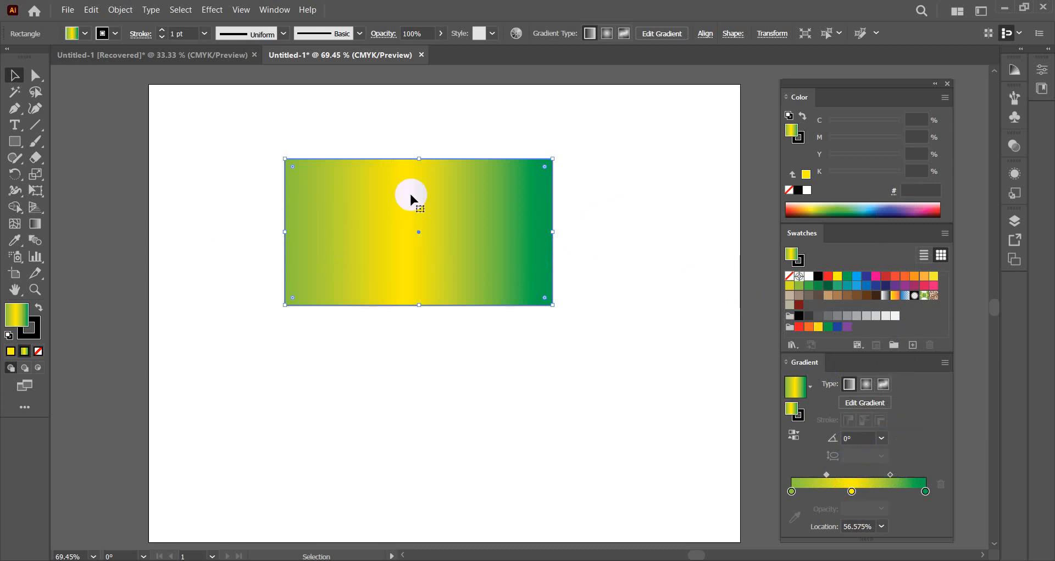
click(882, 438)
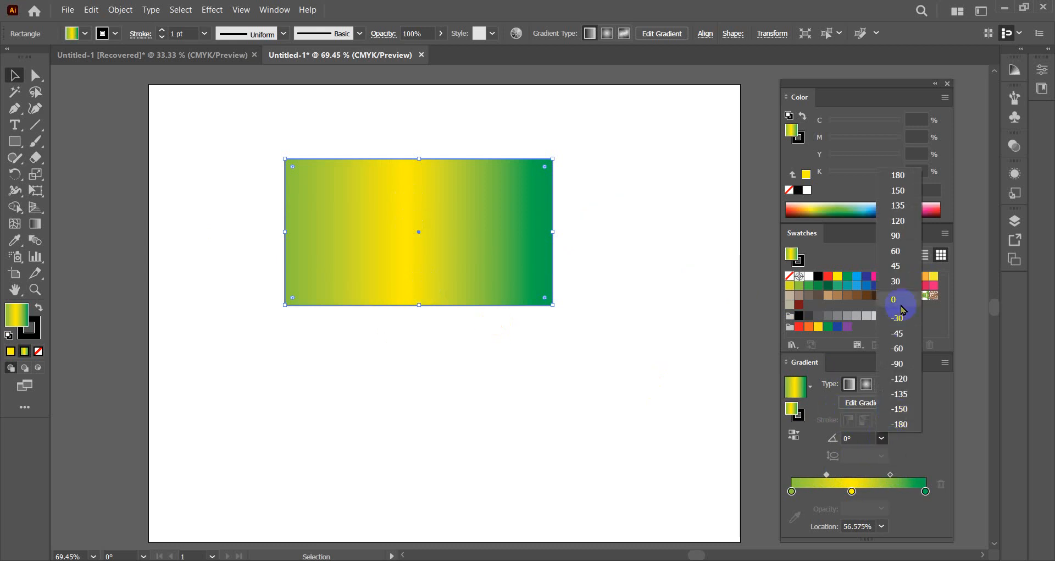
click(897, 333)
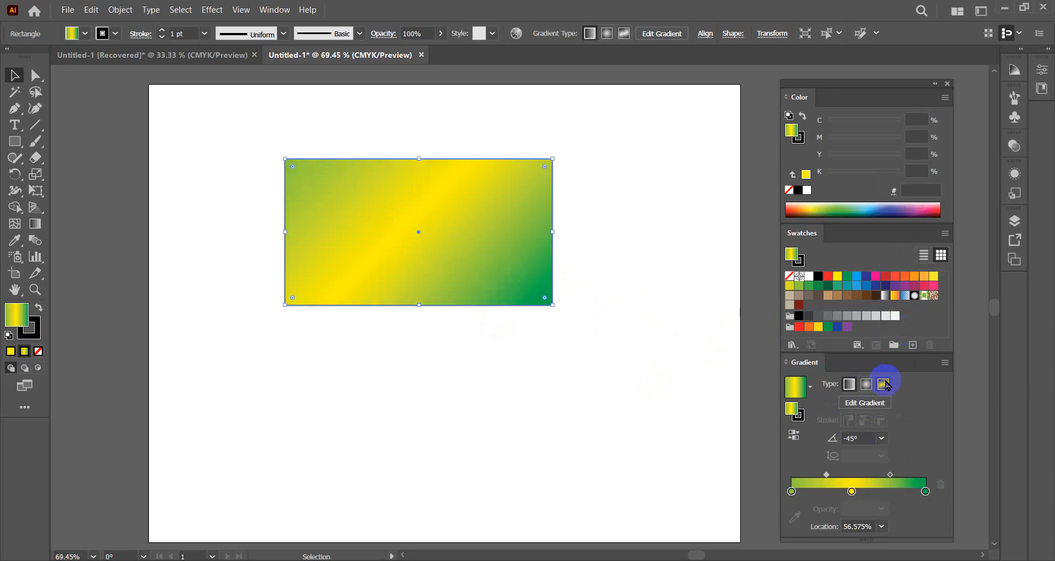
click(881, 439)
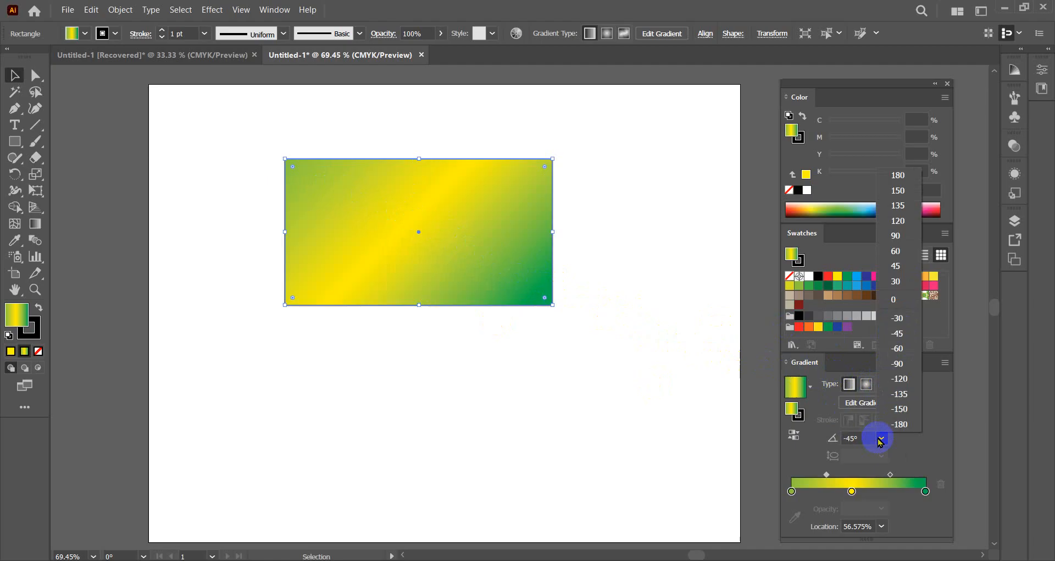
click(901, 363)
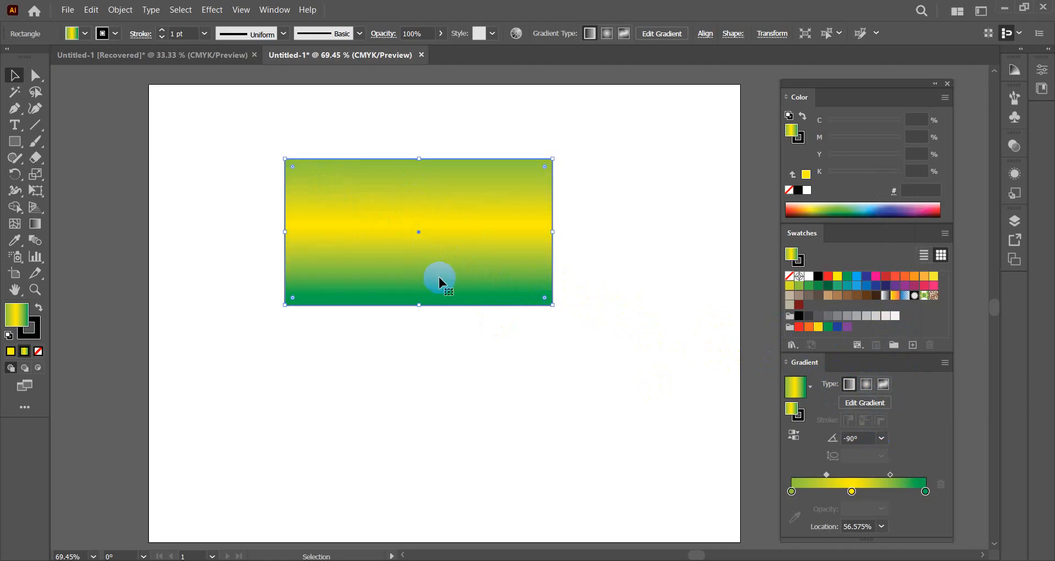
Step: Set the gradient angle to -180° and then 180°, and remove the yellow middle stop
click(882, 438)
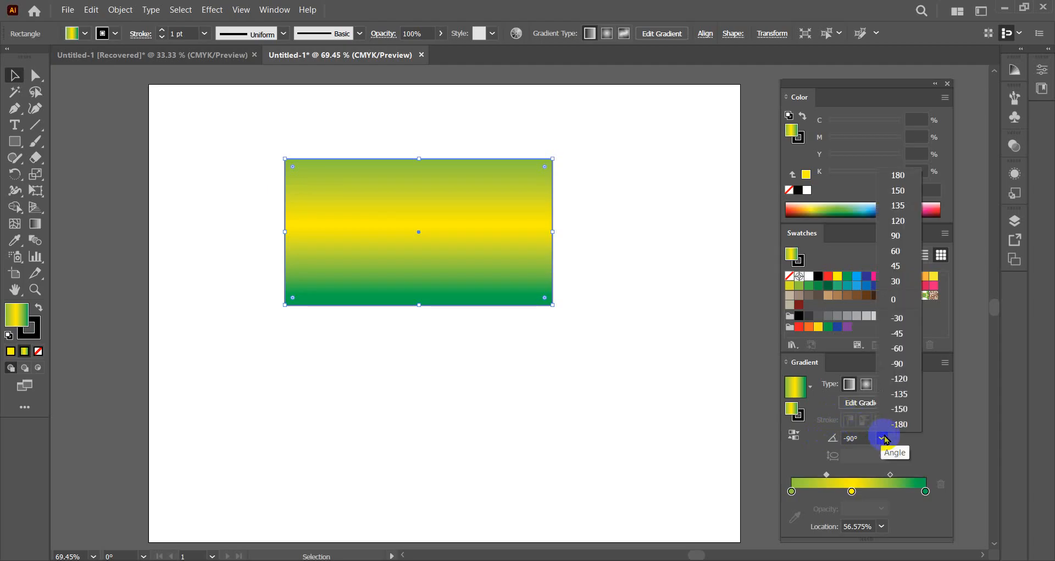
click(890, 424)
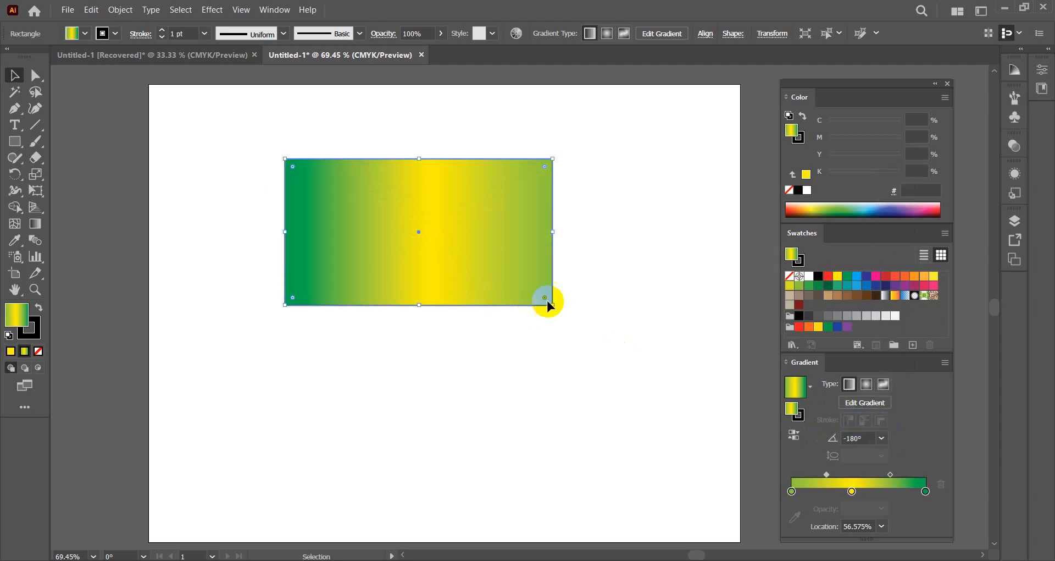
click(882, 438)
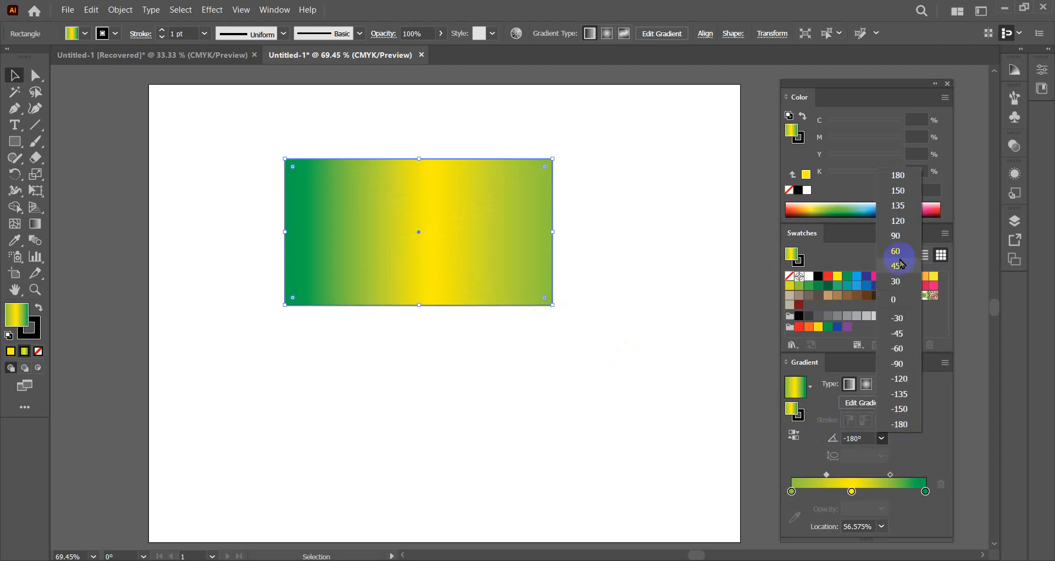
click(896, 175)
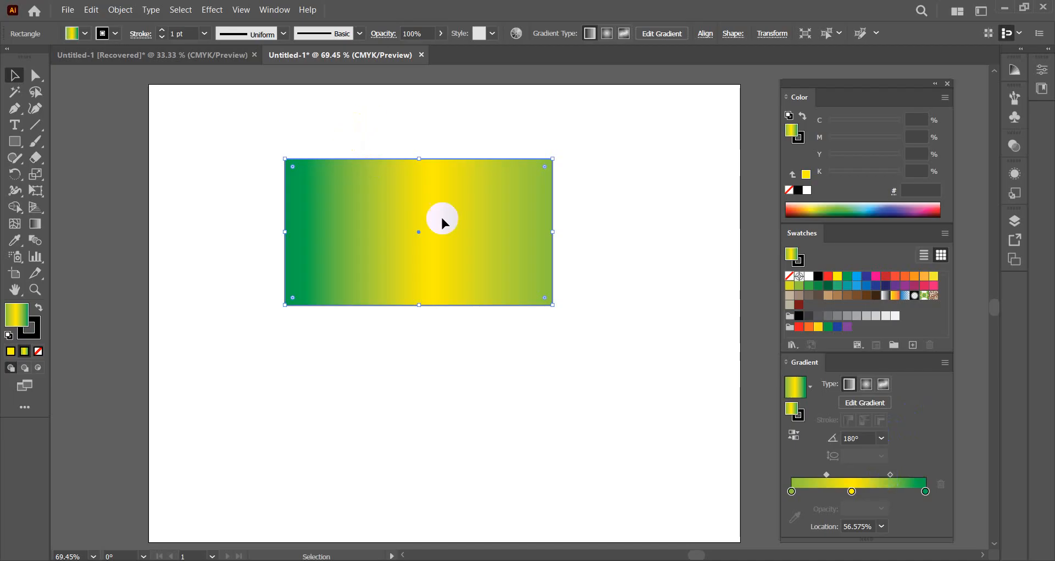
drag(852, 491, 861, 533)
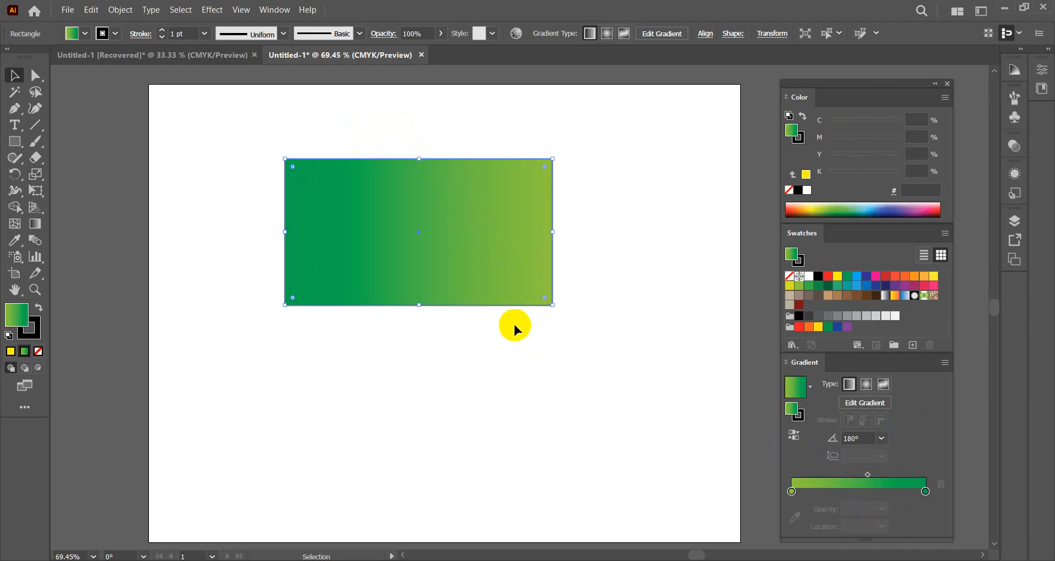
Step: Redraw the gradient with the Gradient tool along each diagonal of the rectangle, first at about -26.2°, then at about -153.3°
click(34, 224)
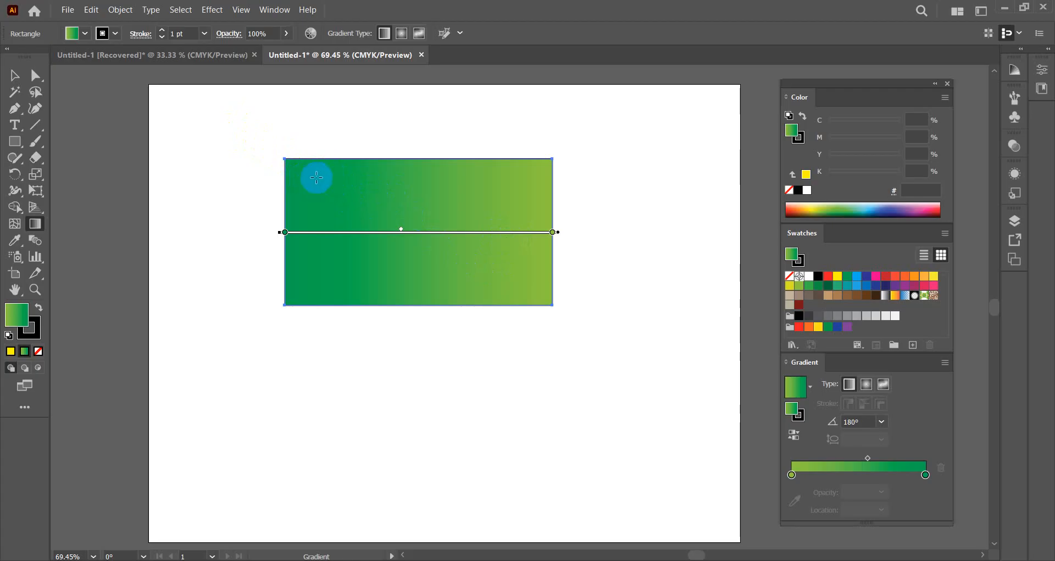
drag(303, 178, 544, 294)
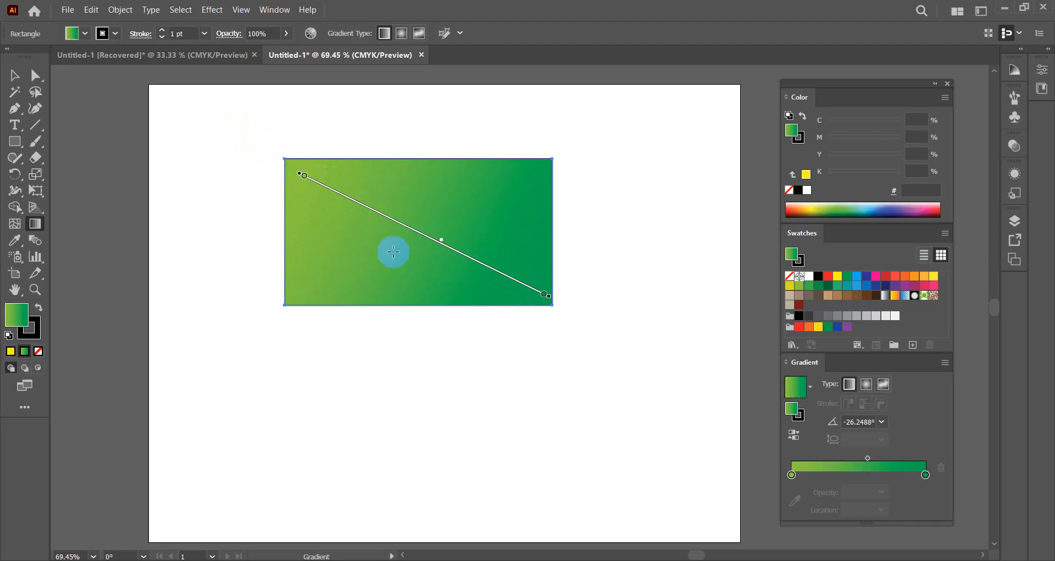
drag(534, 177, 306, 287)
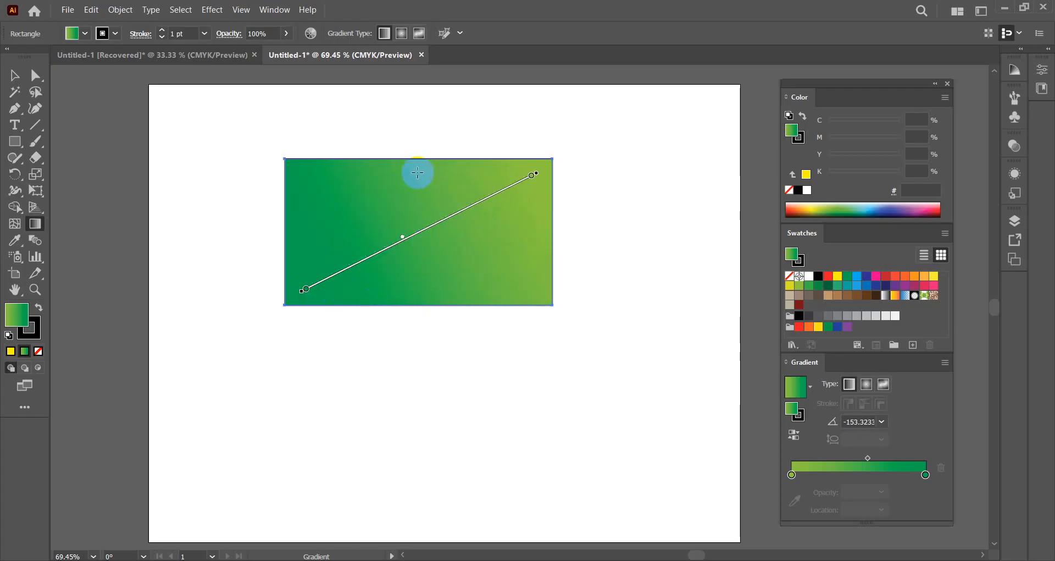
Step: Try a vertical gradient extending below the rectangle, undo it, and redraw it downward inside the rectangle at about -90.6°
mouse_move(416, 165)
mouse_down()
mouse_move(390, 282)
mouse_move(412, 303)
mouse_move(402, 399)
mouse_up()
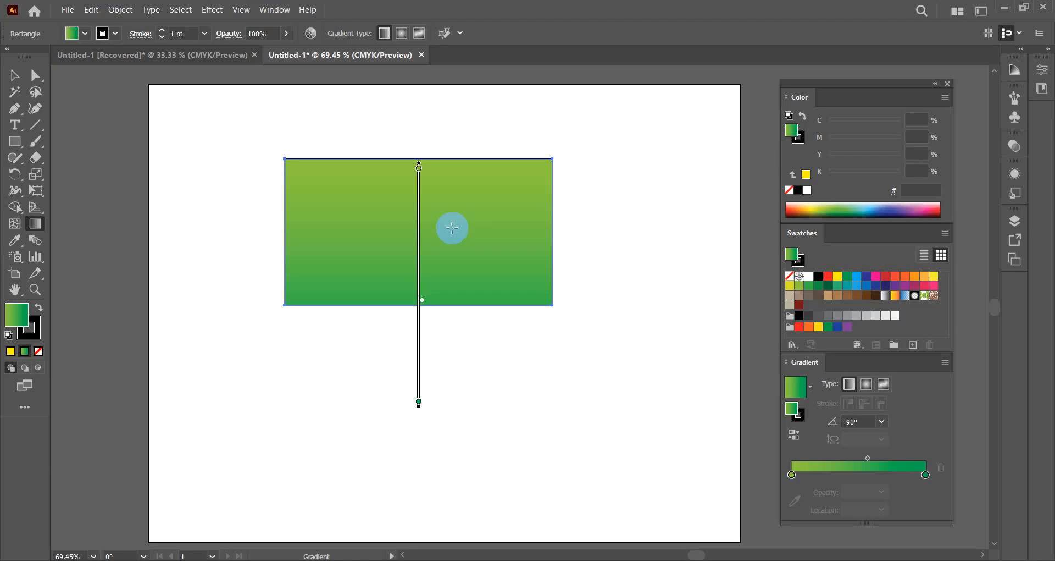
key(ctrl+z)
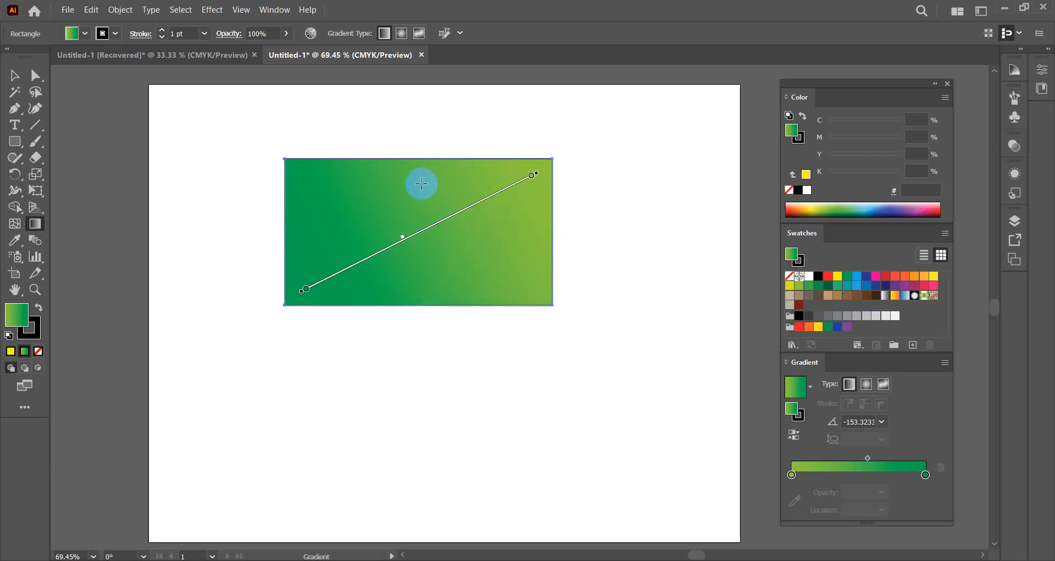
drag(417, 174, 418, 280)
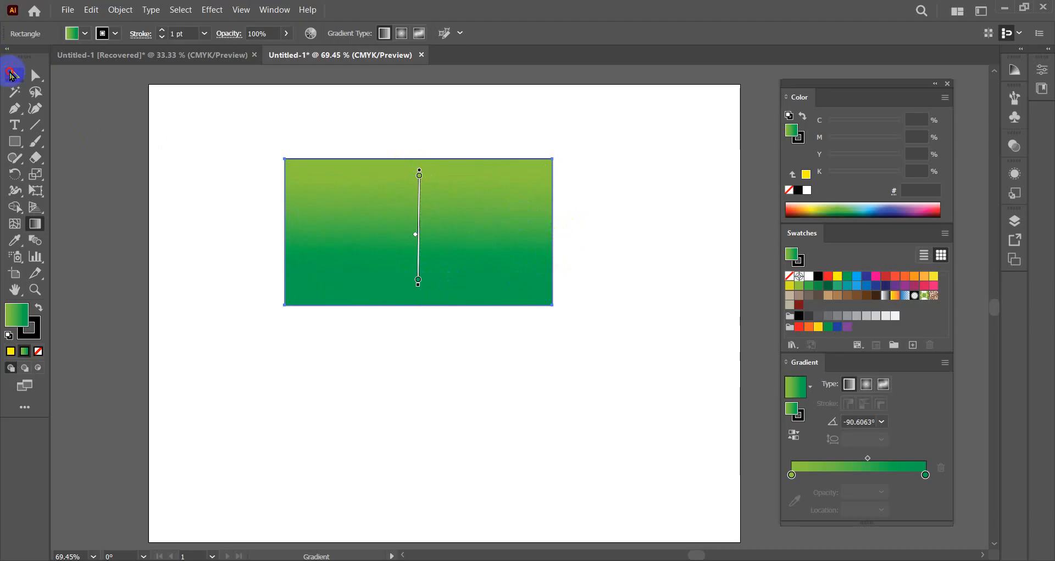
Step: Select the gradient-filled rectangle with the Selection tool
click(12, 75)
click(390, 240)
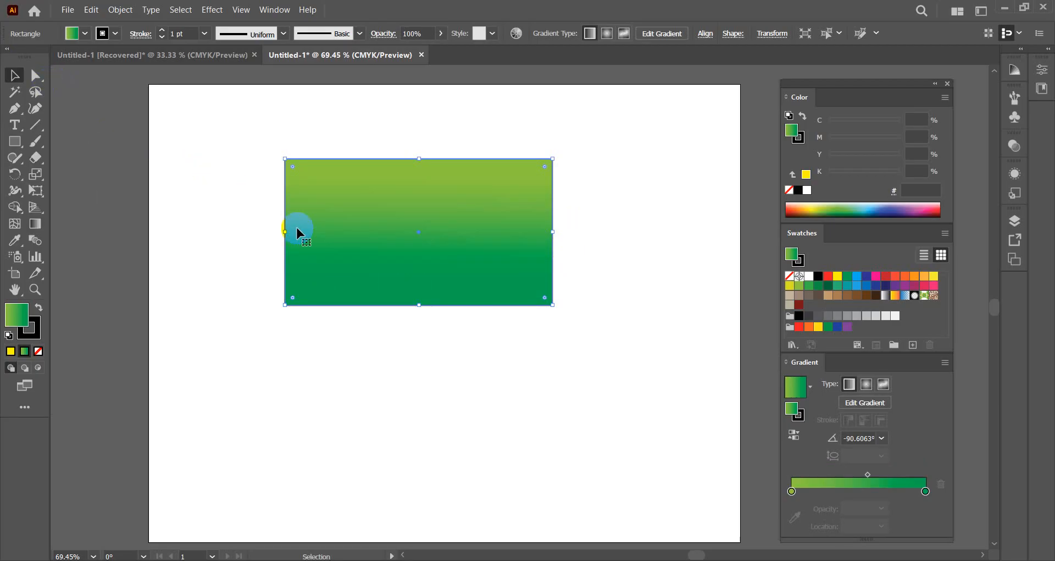
drag(295, 112, 452, 364)
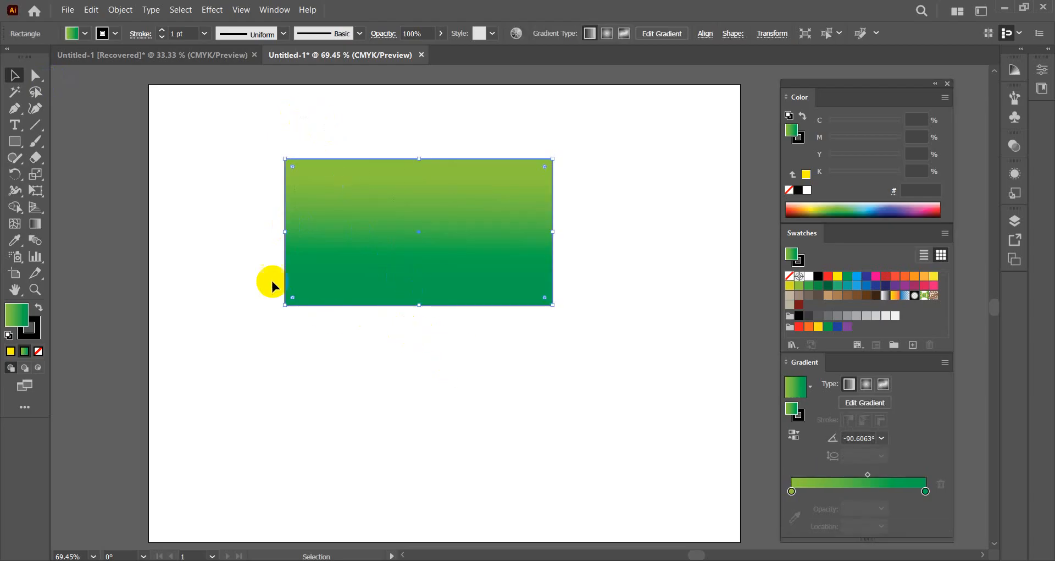
Step: Redraw the rectangle's gradient with the Gradient tool along both diagonals, ending from upper right to lower left at about -154.5°
click(35, 227)
drag(324, 184, 460, 264)
drag(508, 195, 345, 268)
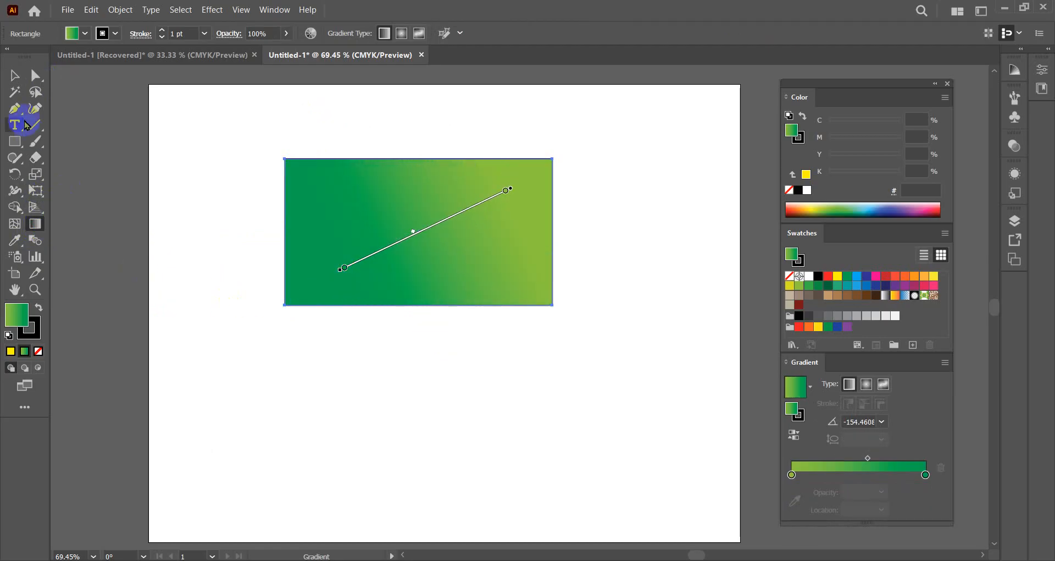
click(13, 74)
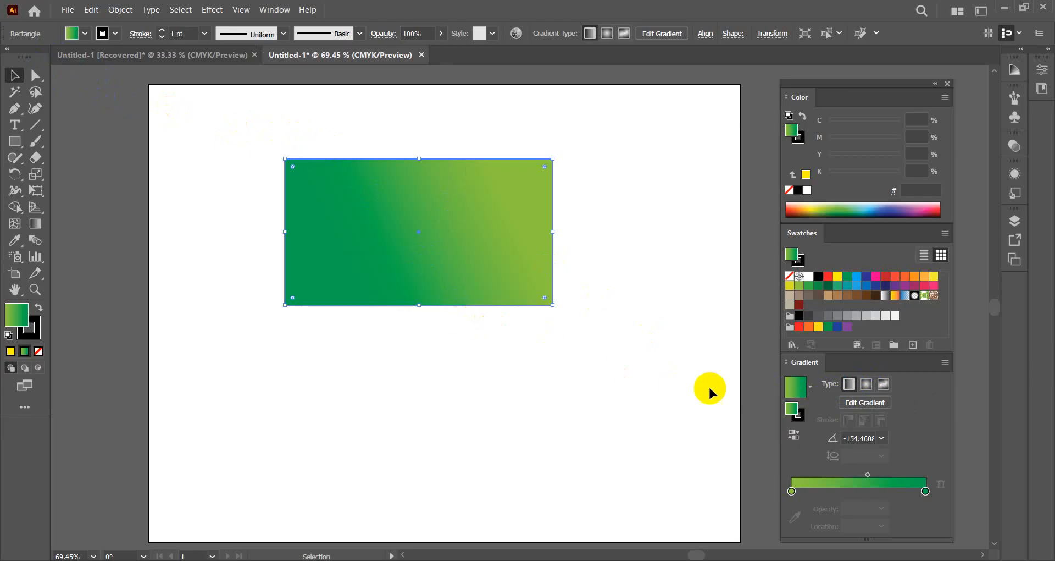
click(787, 388)
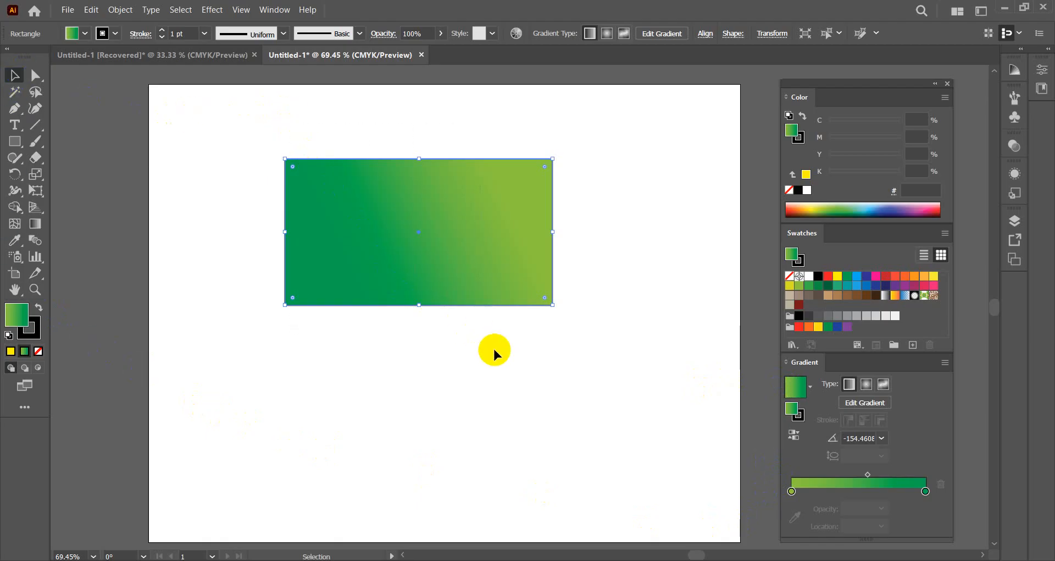
Step: Delete the rectangle and draw a large circle with the Ellipse tool near the center of the artboard
key(Delete)
click(16, 141)
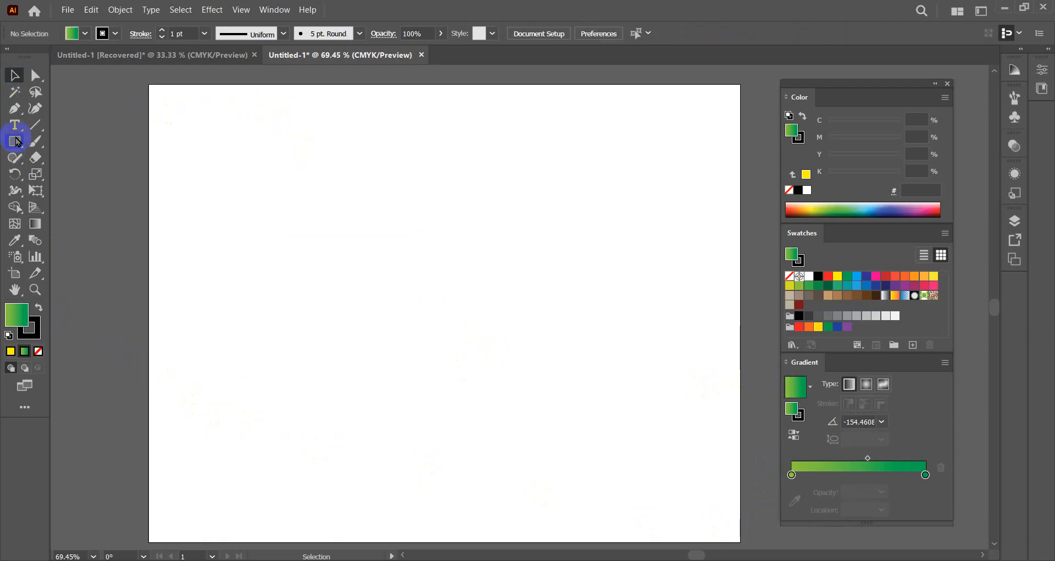
drag(16, 141, 77, 177)
drag(431, 288, 549, 386)
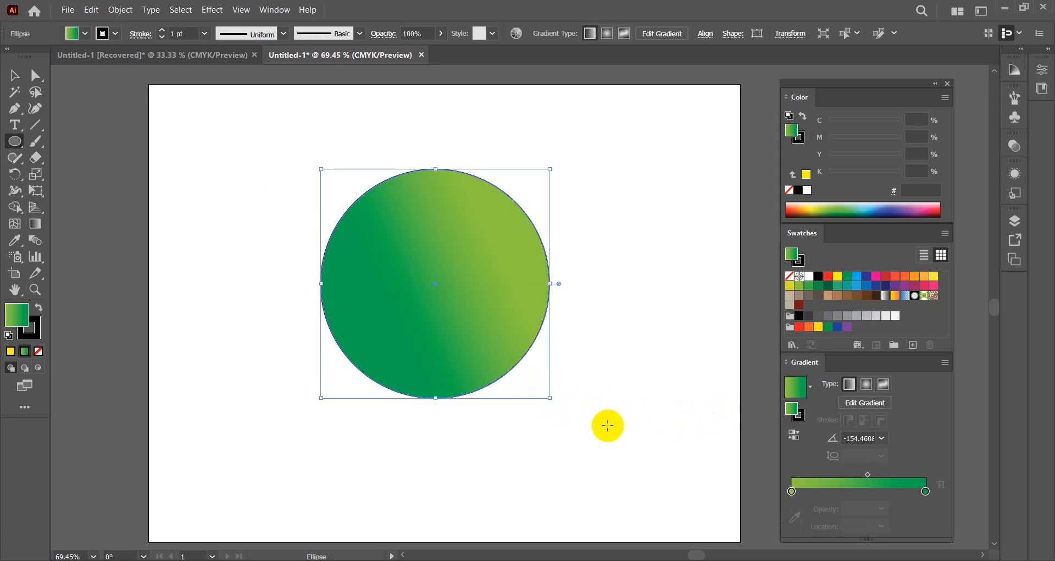
click(15, 75)
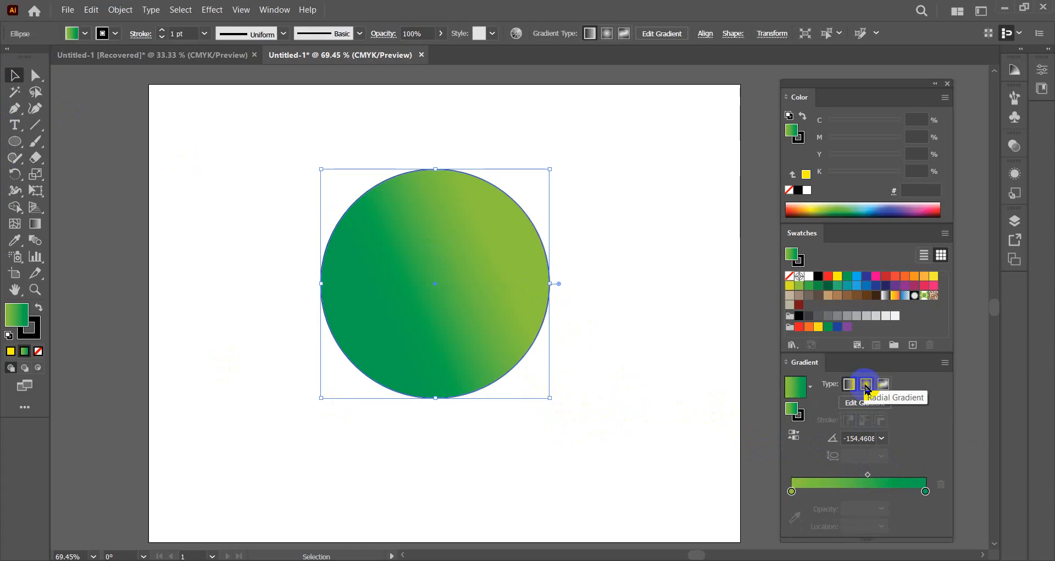
Step: Change the circle's fill to a radial gradient and shift its midpoint, ending at about 61.6%
click(865, 385)
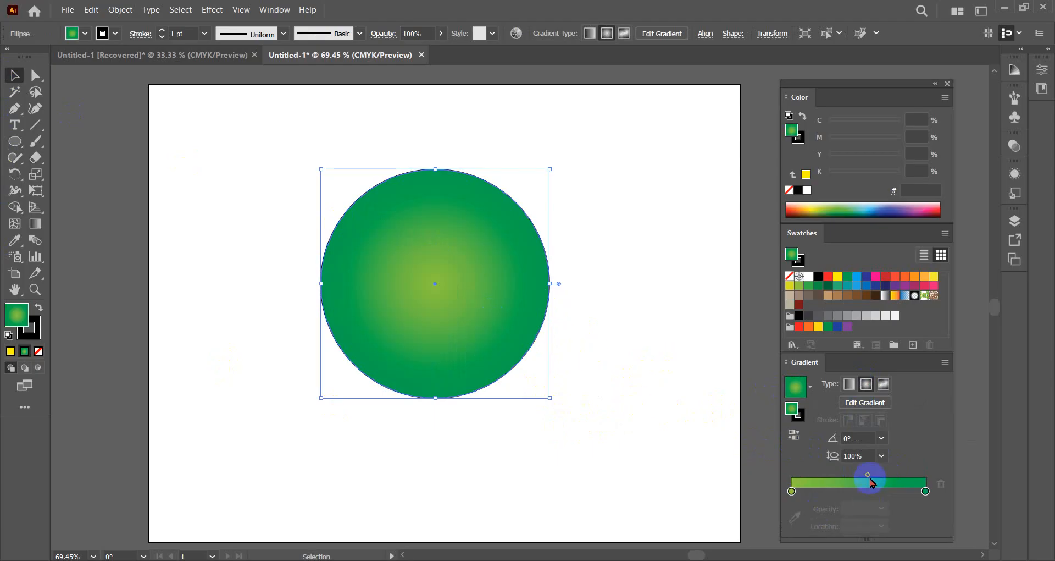
mouse_move(866, 474)
mouse_down()
mouse_move(841, 477)
mouse_move(882, 472)
mouse_up()
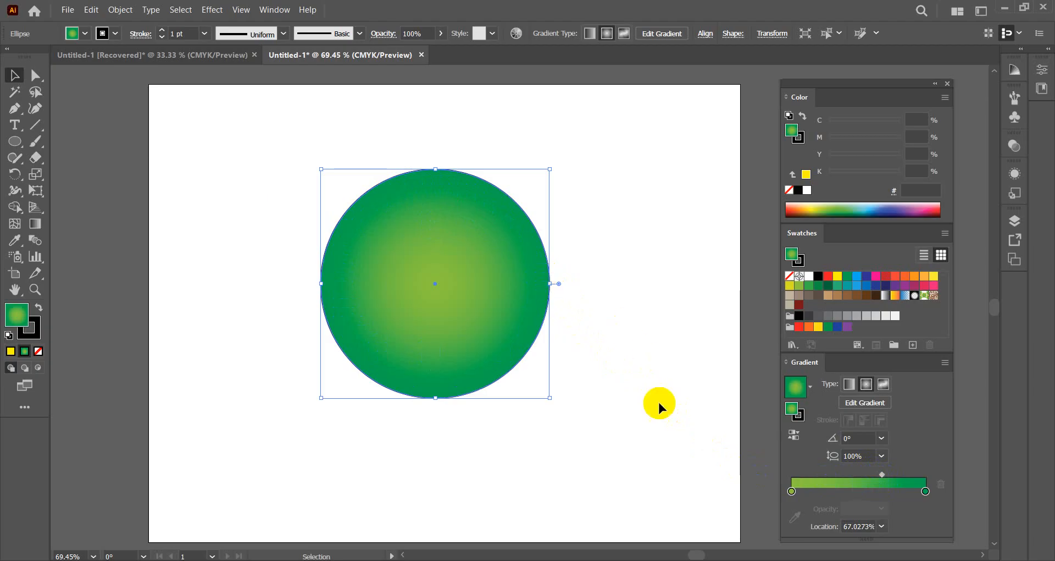
drag(882, 475, 833, 478)
drag(801, 483, 875, 475)
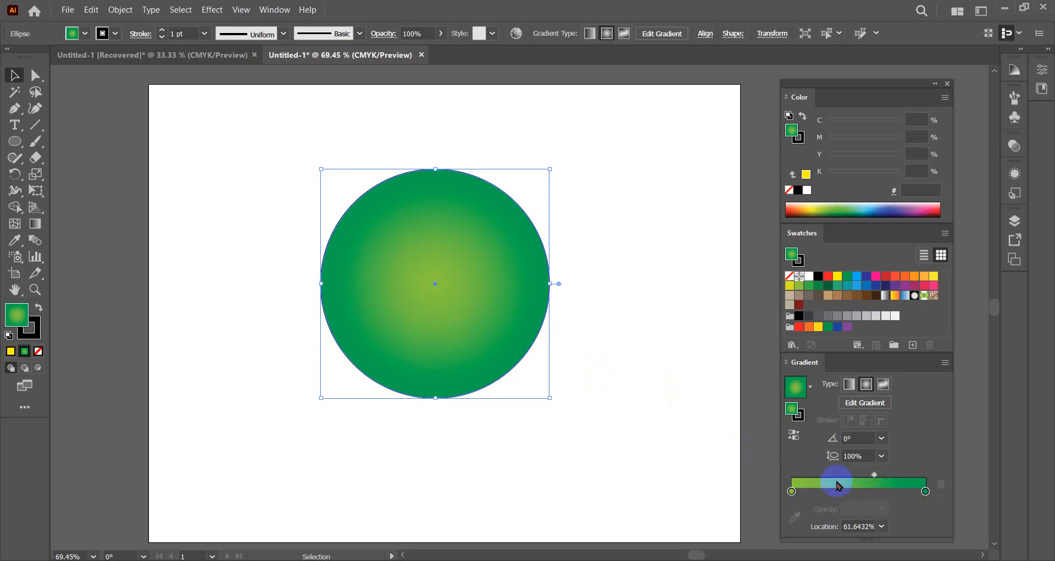
click(945, 98)
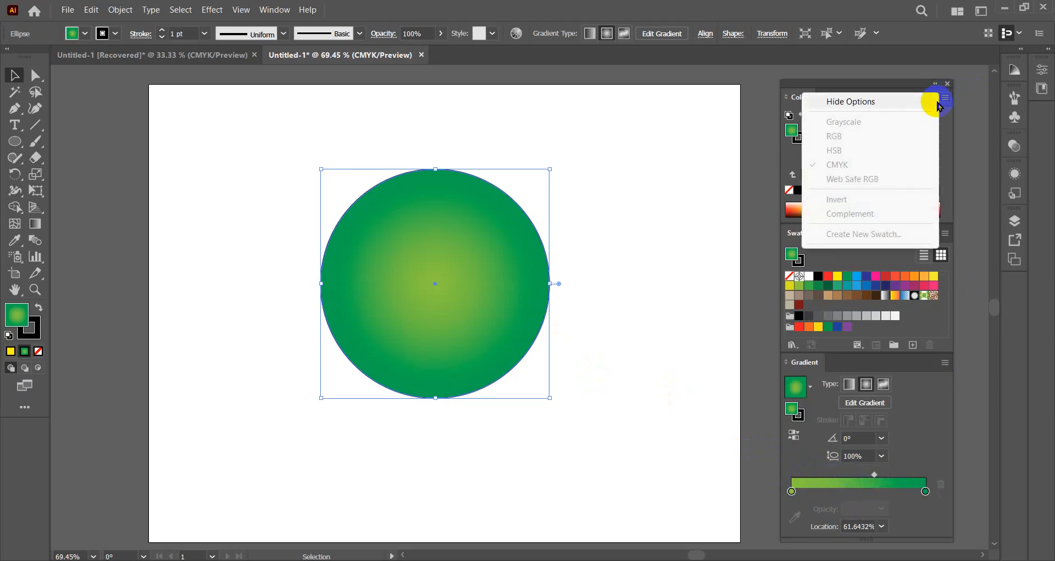
click(607, 297)
click(542, 306)
click(939, 98)
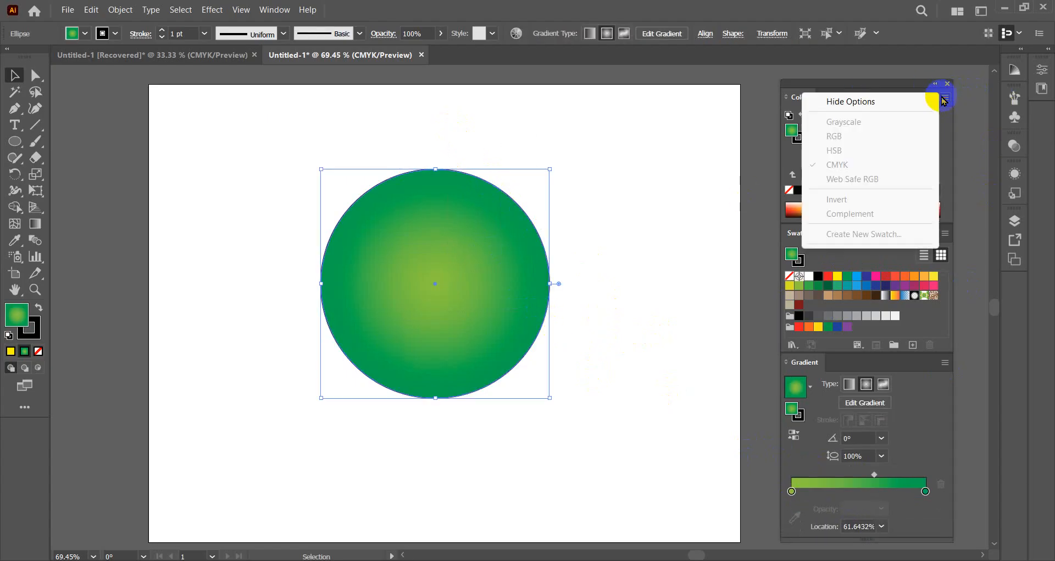
click(825, 125)
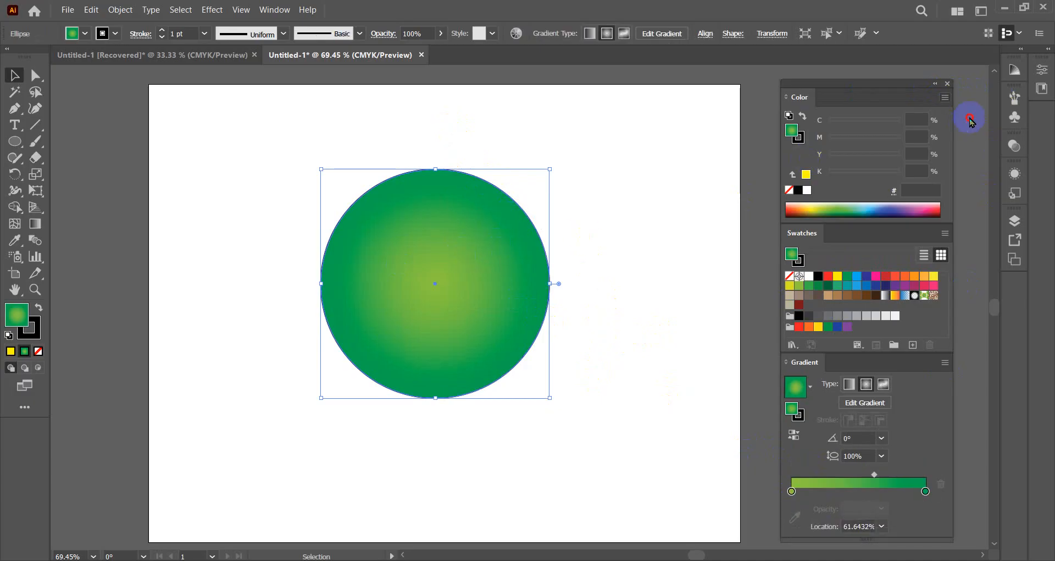
click(945, 98)
Step: Nudge the circle slightly upward, select the gradient's dark green end stop and switch its color model to HSB
drag(535, 223, 534, 219)
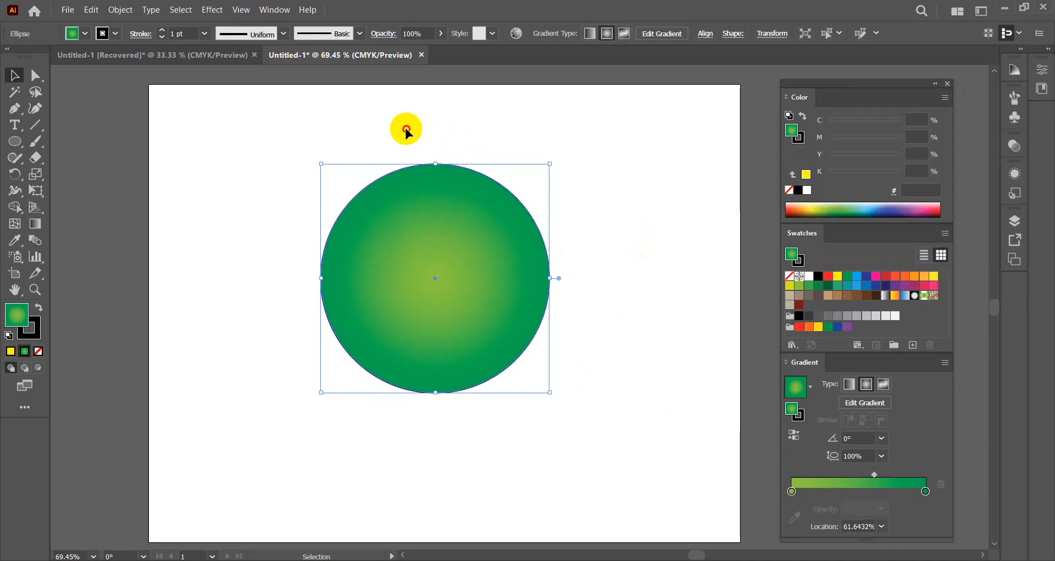
click(812, 486)
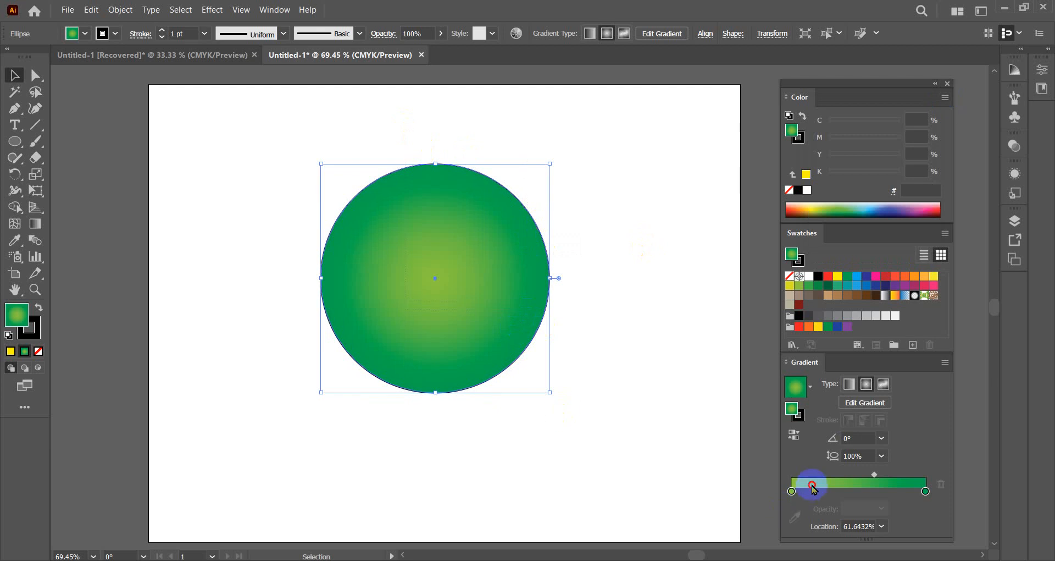
click(925, 491)
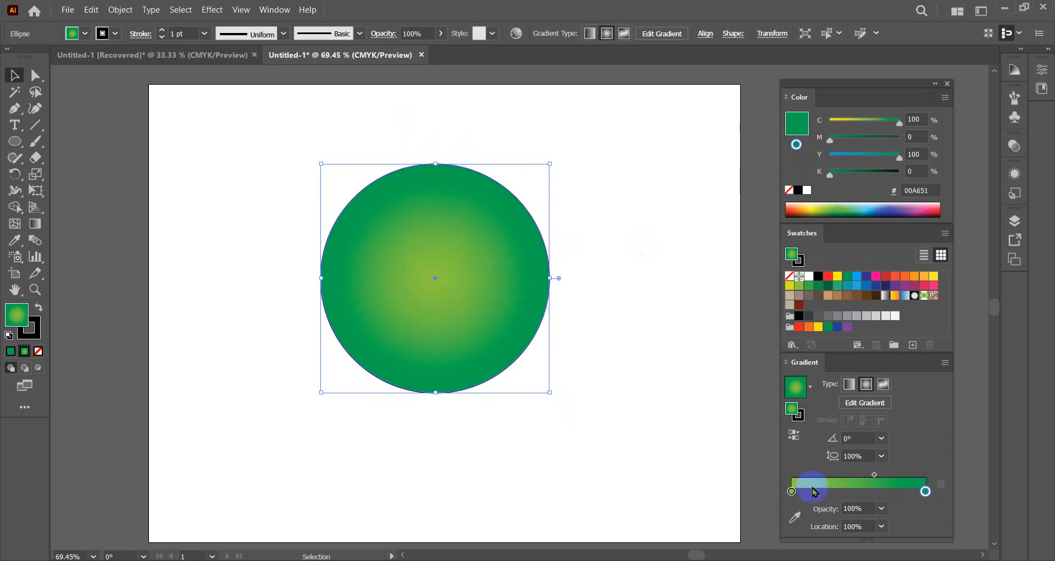
click(944, 98)
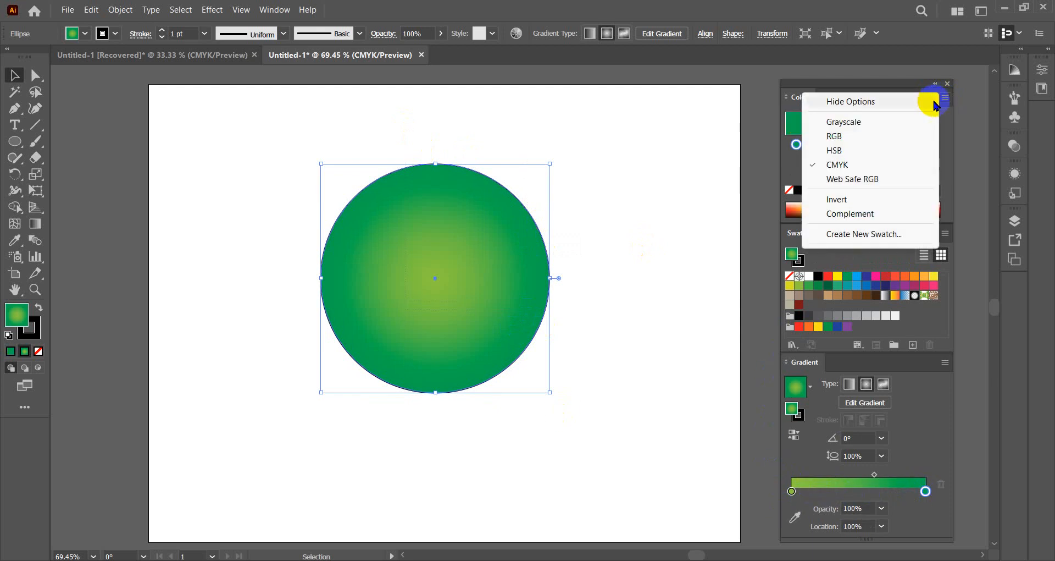
click(850, 151)
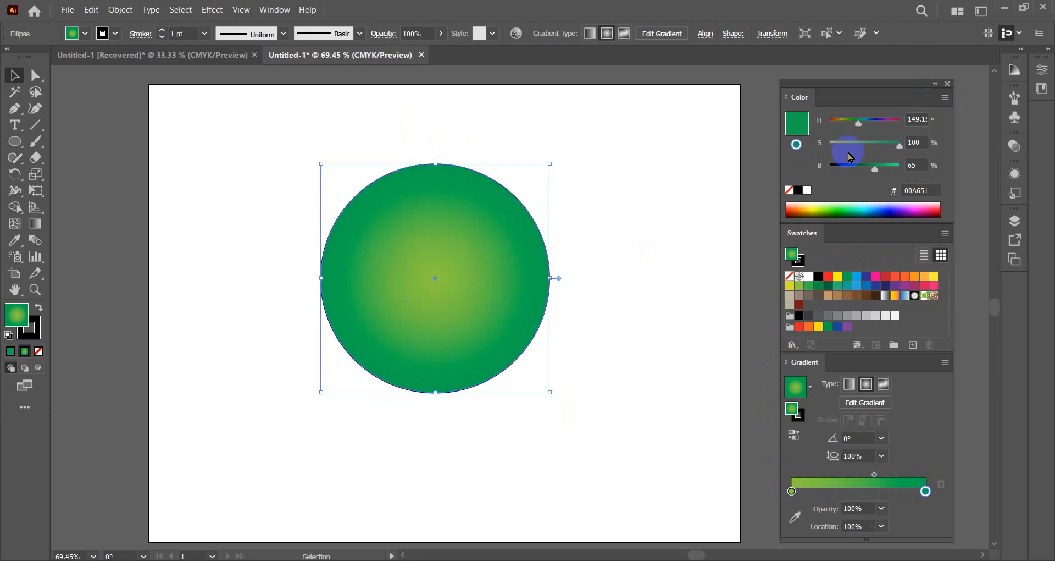
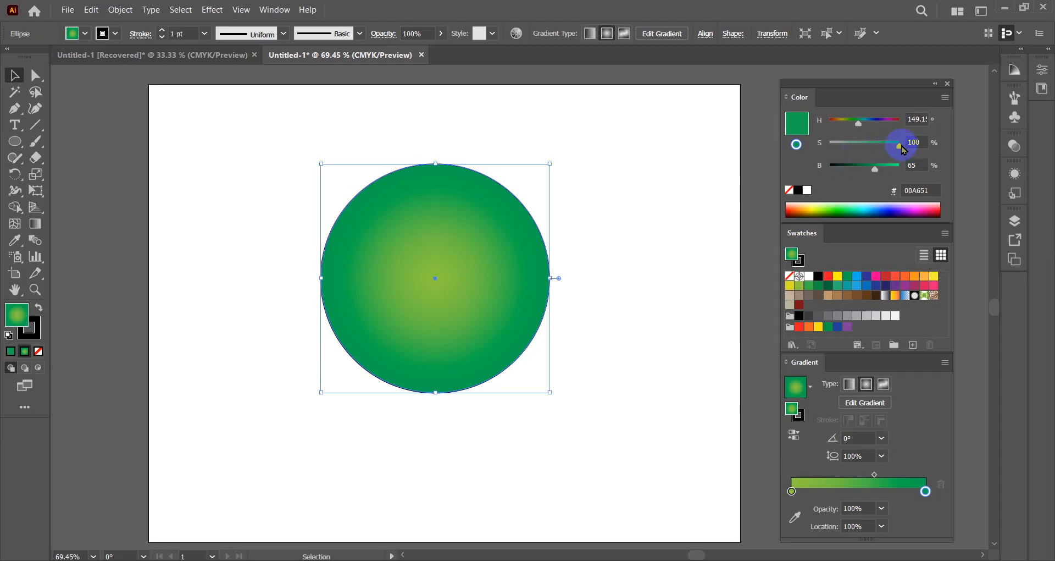
Step: Set the end stop's color to hue 206°, saturation 35% and brightness 30%
mouse_move(897, 146)
mouse_down()
mouse_move(863, 146)
mouse_move(880, 147)
mouse_up()
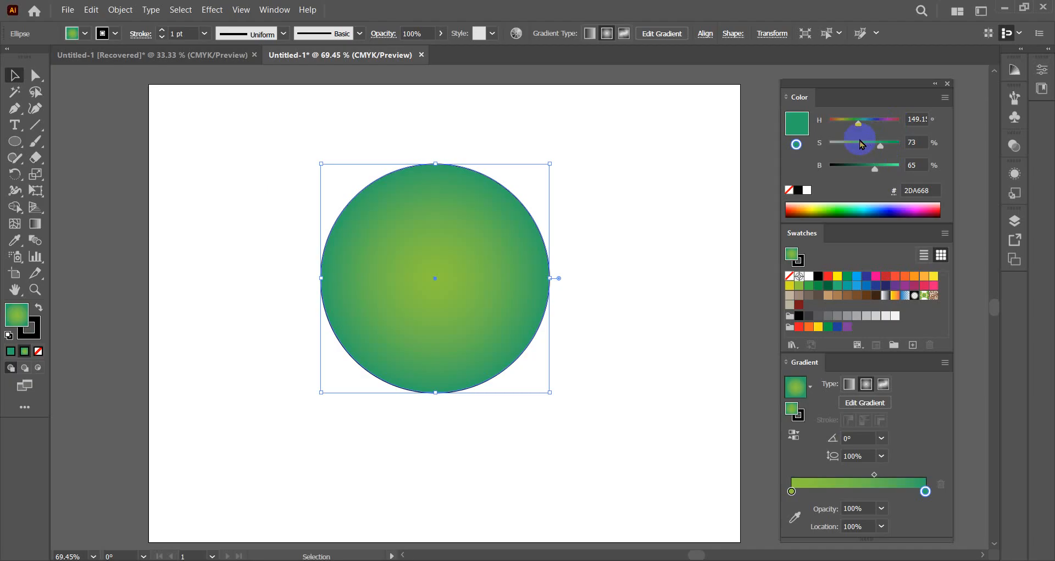
click(878, 146)
mouse_move(878, 146)
mouse_down()
mouse_move(851, 146)
mouse_move(895, 143)
mouse_move(890, 171)
mouse_move(901, 169)
mouse_move(851, 168)
mouse_move(881, 144)
mouse_move(854, 144)
mouse_move(866, 122)
mouse_move(871, 131)
mouse_up()
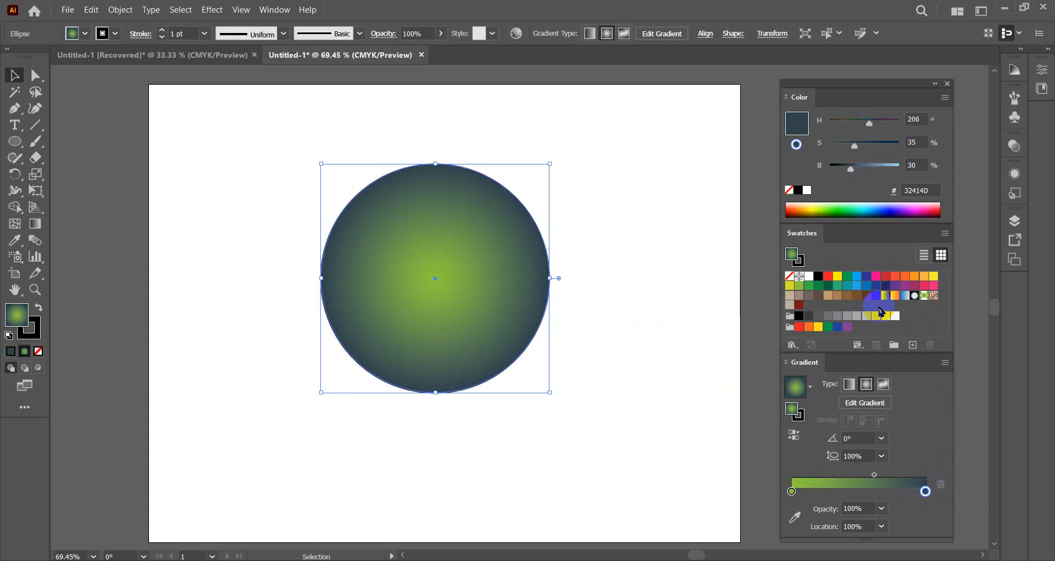
Step: Apply the green swatch 00A651 to the outer gradient stop and the light green swatch 8DC63F to the inner stop
click(847, 276)
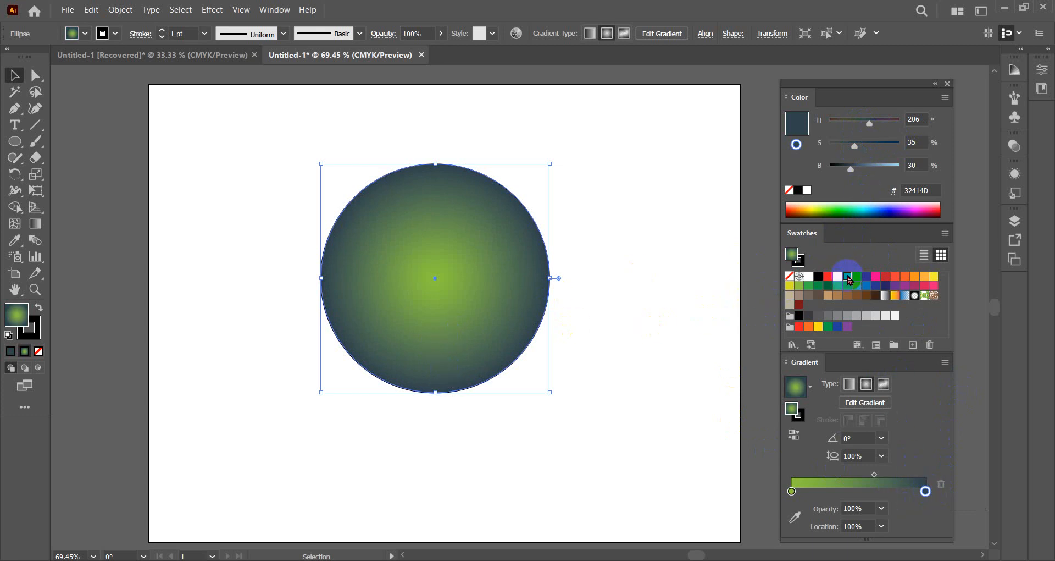
drag(850, 280, 925, 491)
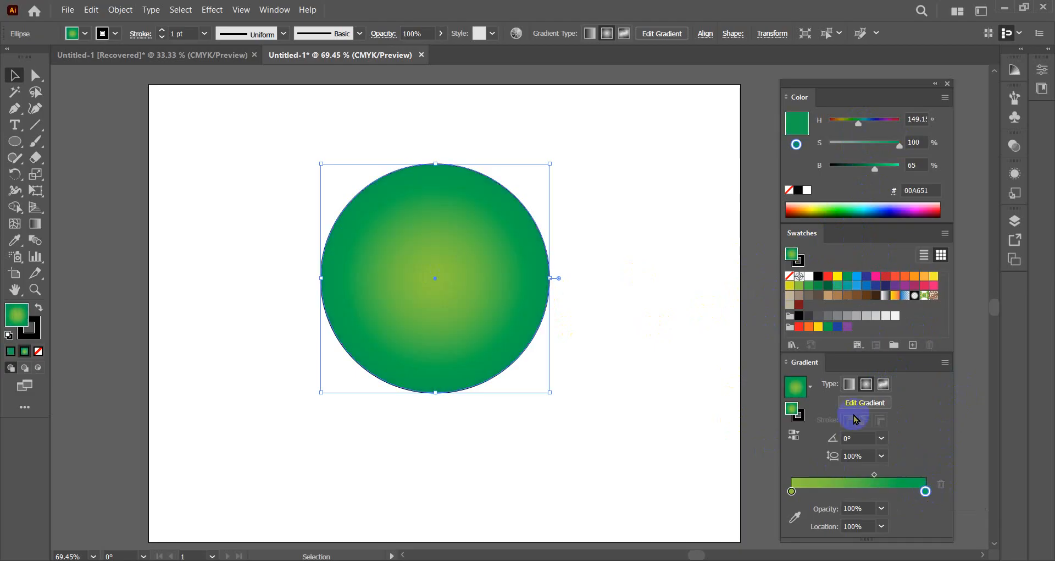
drag(791, 285, 793, 491)
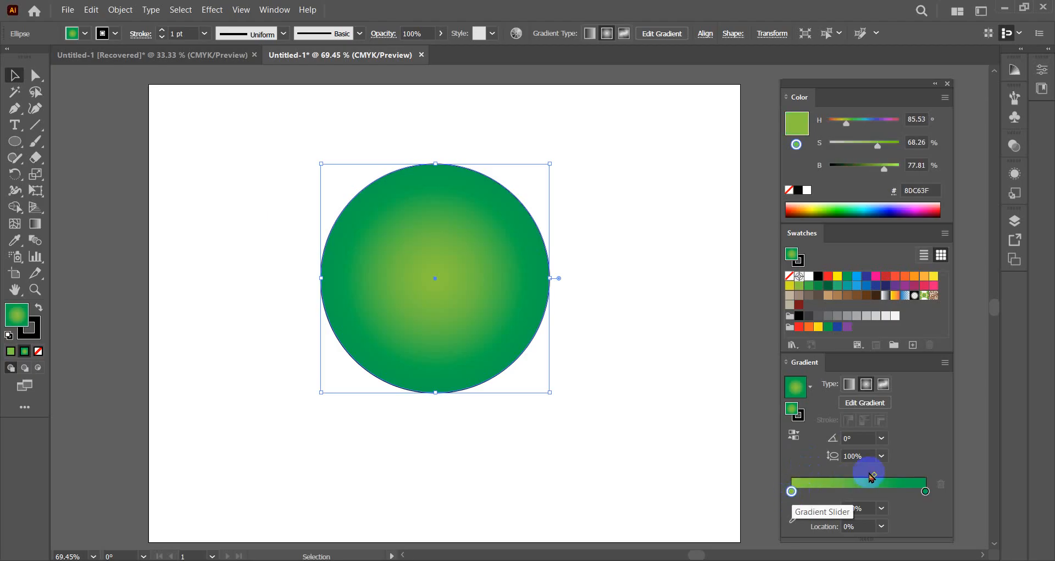
Step: Shift the gradient midpoint to about 52% and add a light green stop at about 11.7%
mouse_move(873, 474)
mouse_down()
mouse_move(832, 470)
mouse_move(861, 474)
mouse_up()
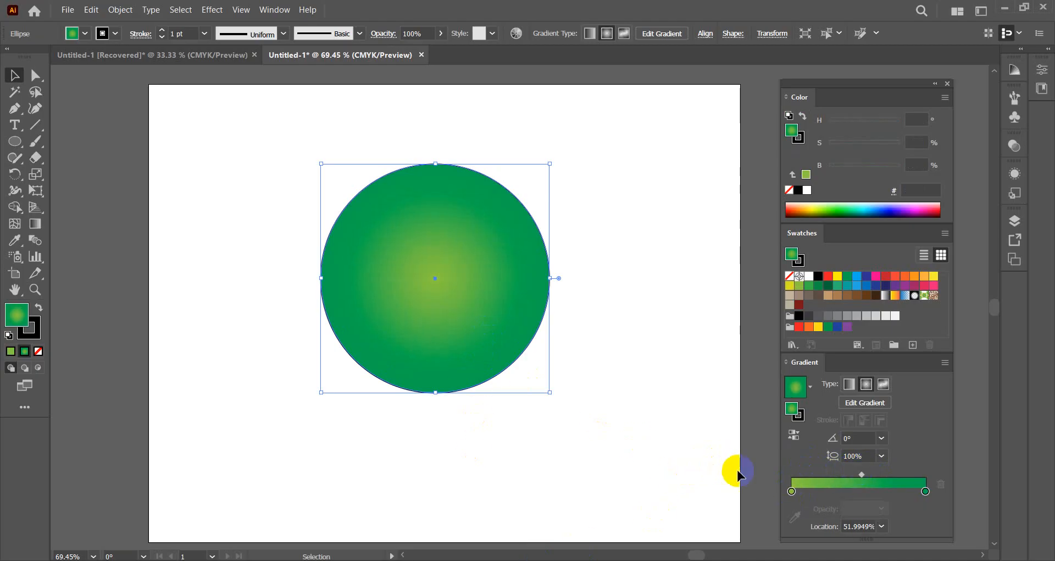
click(792, 491)
click(802, 491)
drag(804, 495, 809, 495)
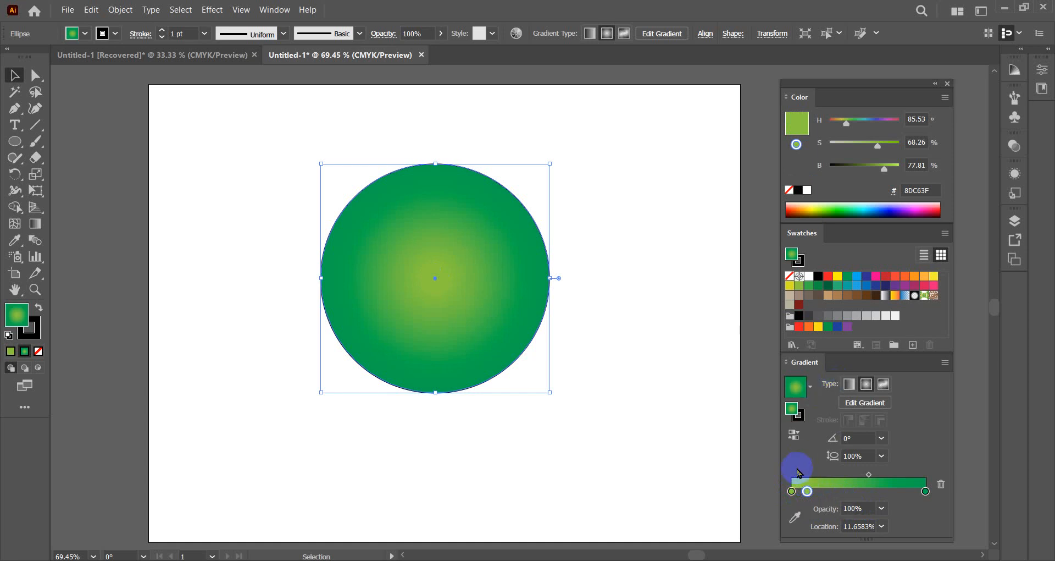
Step: Color the gradient's first stop white and move the light green stop to about 31%
click(791, 491)
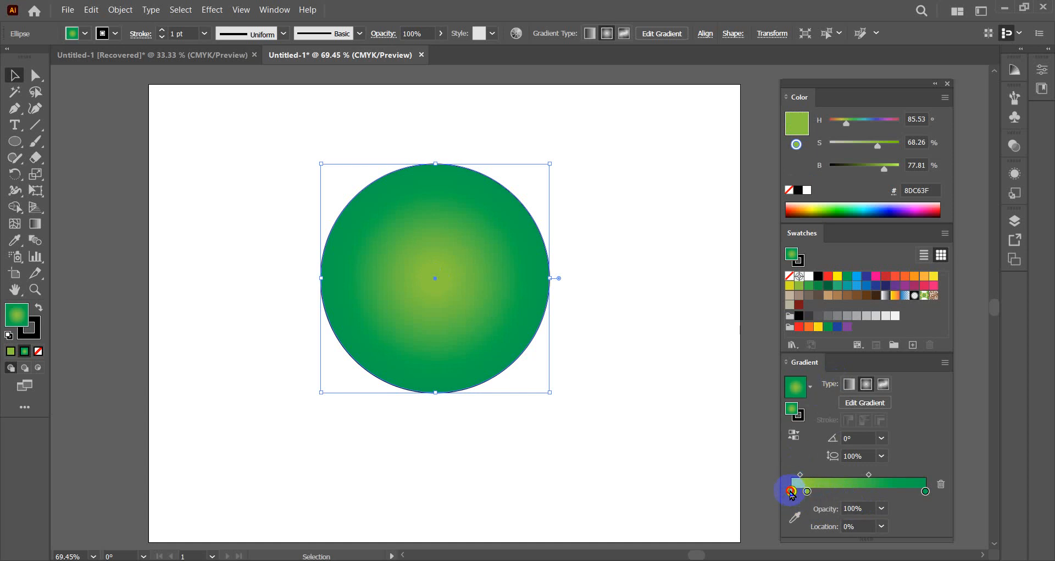
drag(808, 280, 792, 492)
drag(809, 285, 792, 490)
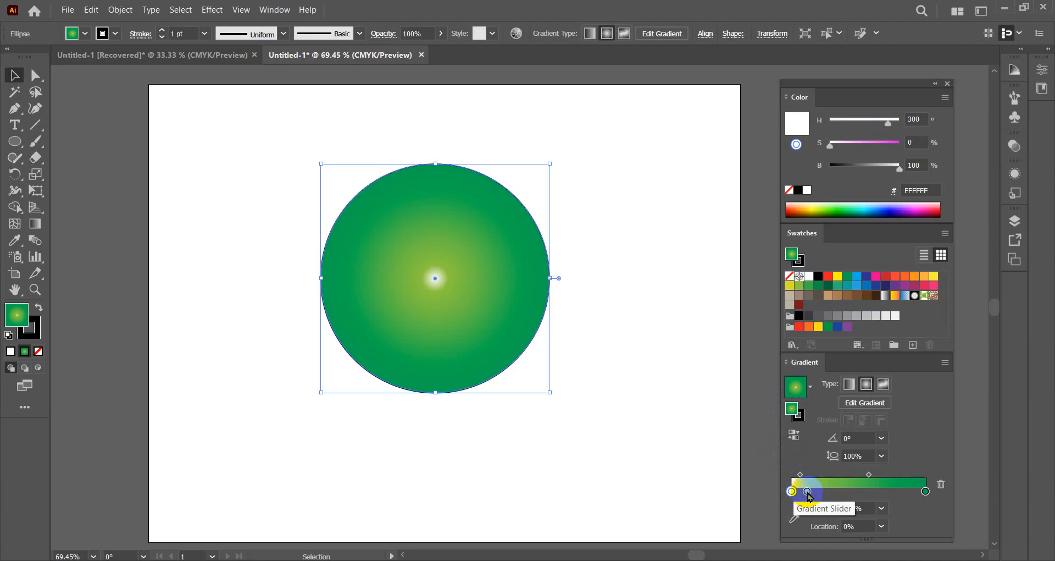
drag(808, 493, 834, 493)
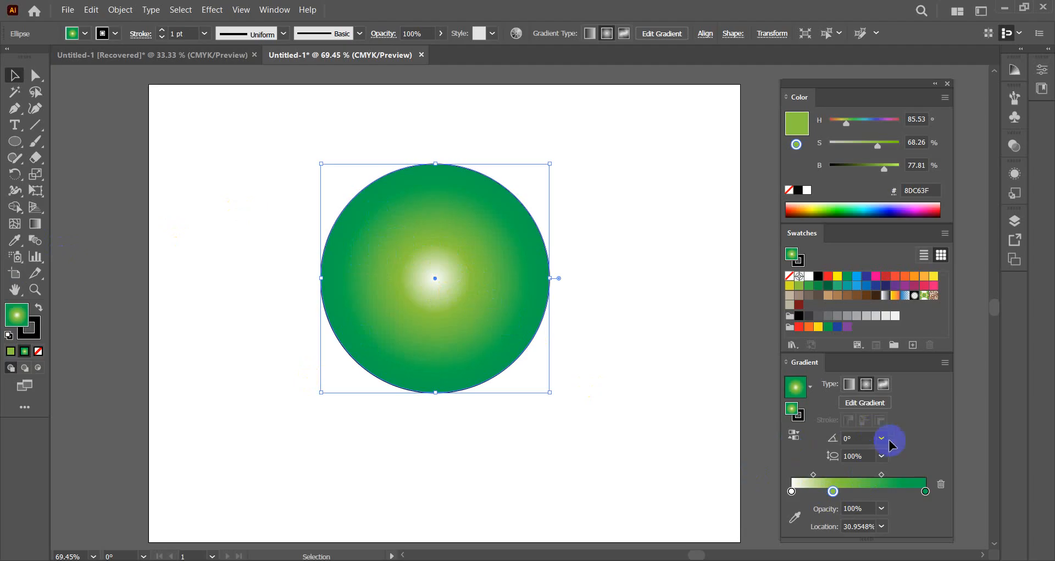
Step: Draw a short radial gradient with the Gradient tool in the circle's upper-left area at about -54.9°, and deselect the circle
click(35, 225)
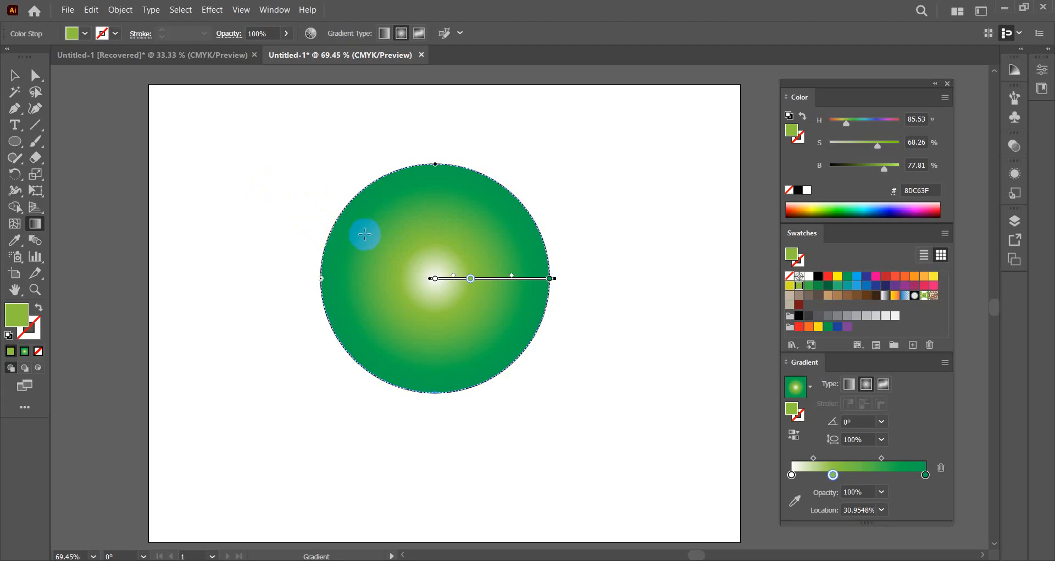
drag(373, 230, 393, 260)
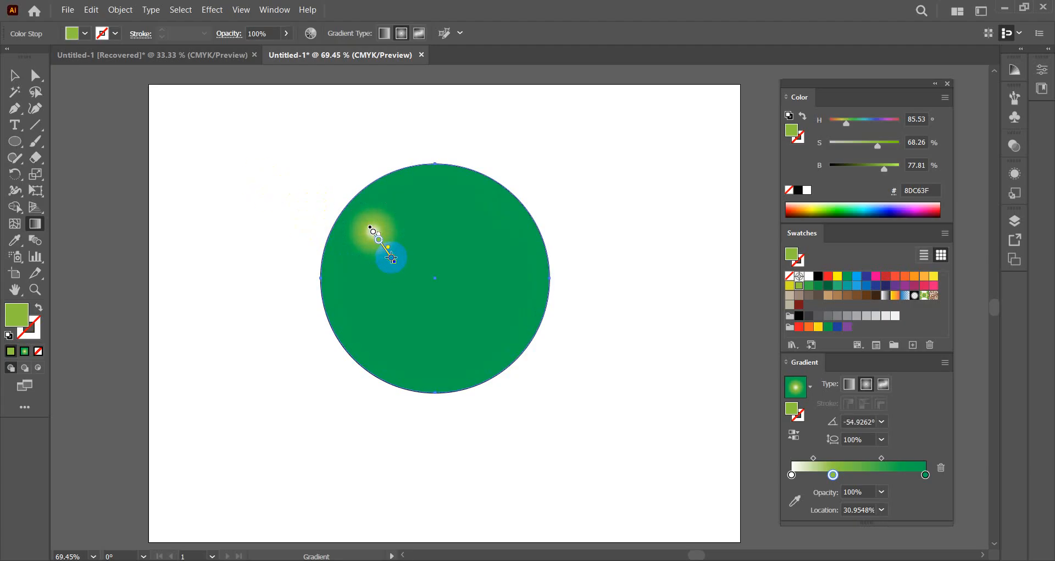
click(14, 75)
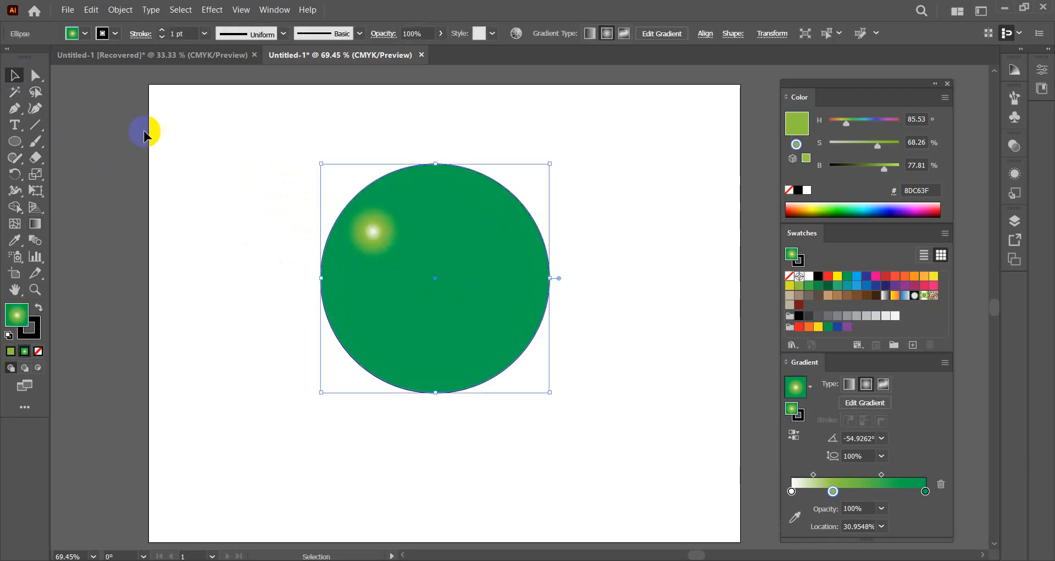
click(266, 140)
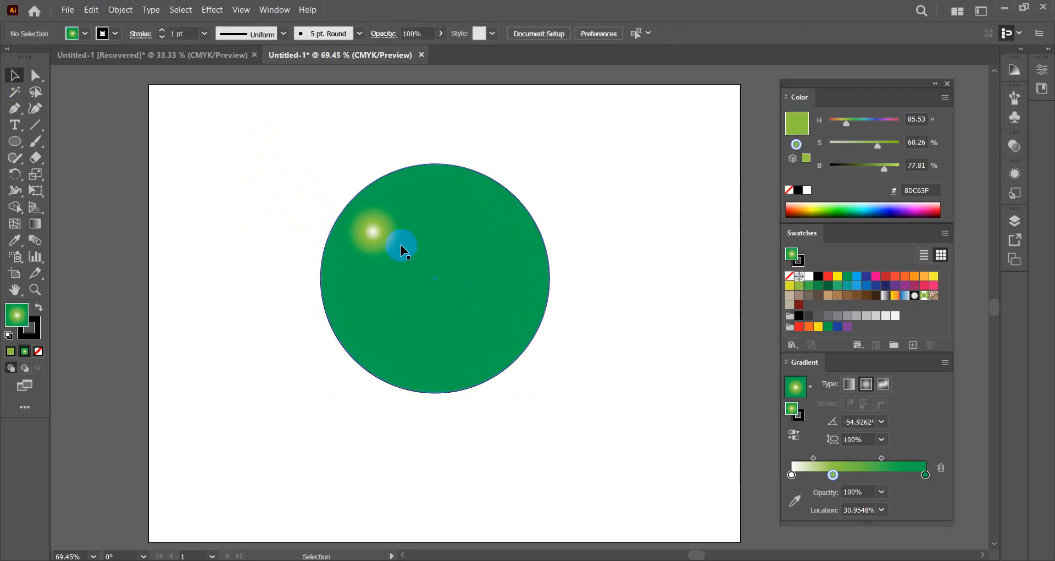
Step: Reselect the circle and redraw its radial highlight larger and nearer the upper middle, at about -55.3°
click(35, 223)
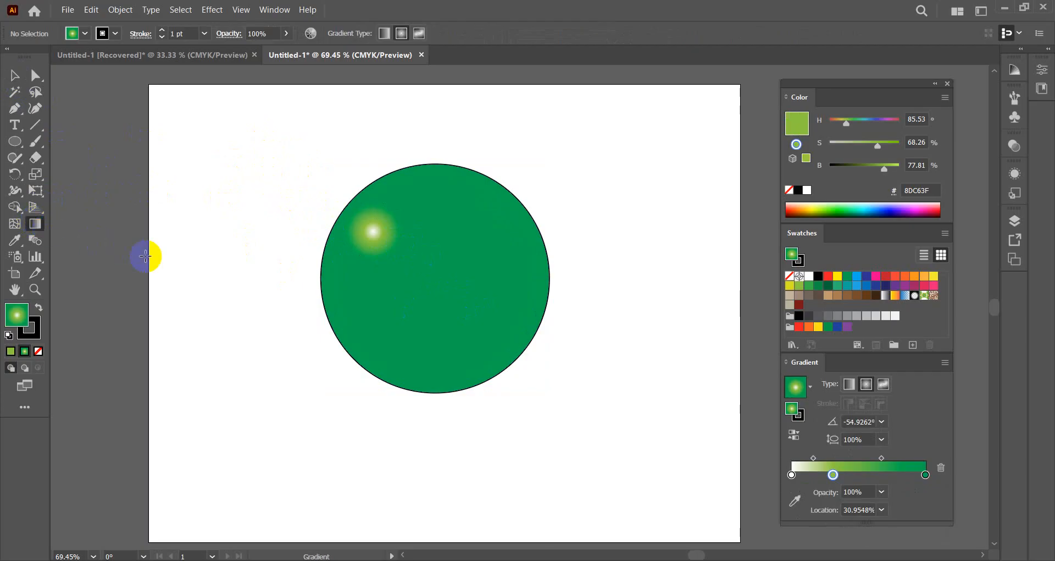
click(14, 75)
drag(283, 177, 564, 378)
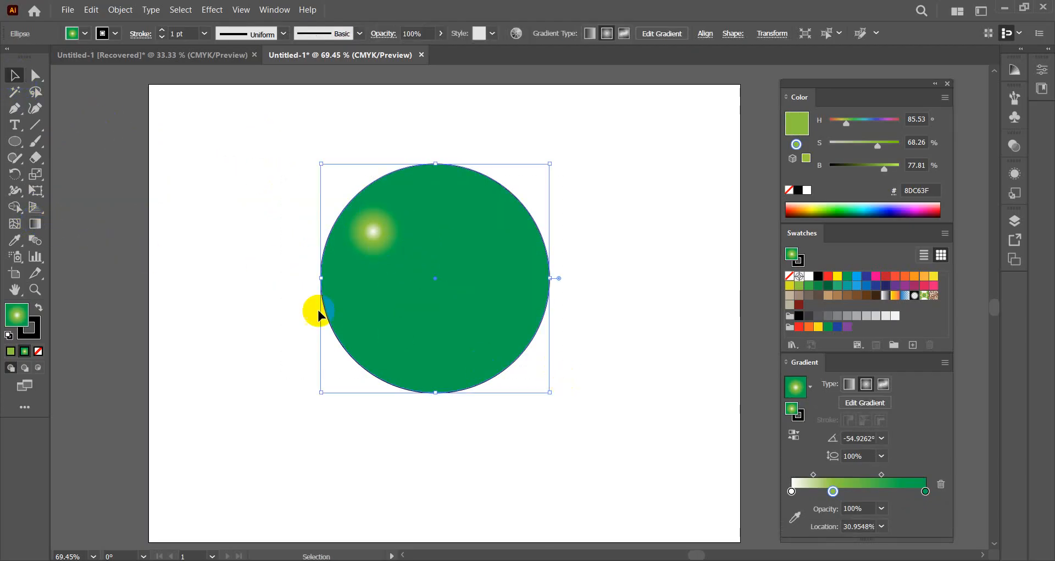
click(35, 224)
mouse_move(402, 227)
mouse_move(404, 227)
mouse_down()
mouse_move(436, 252)
mouse_move(417, 212)
mouse_move(446, 254)
mouse_up()
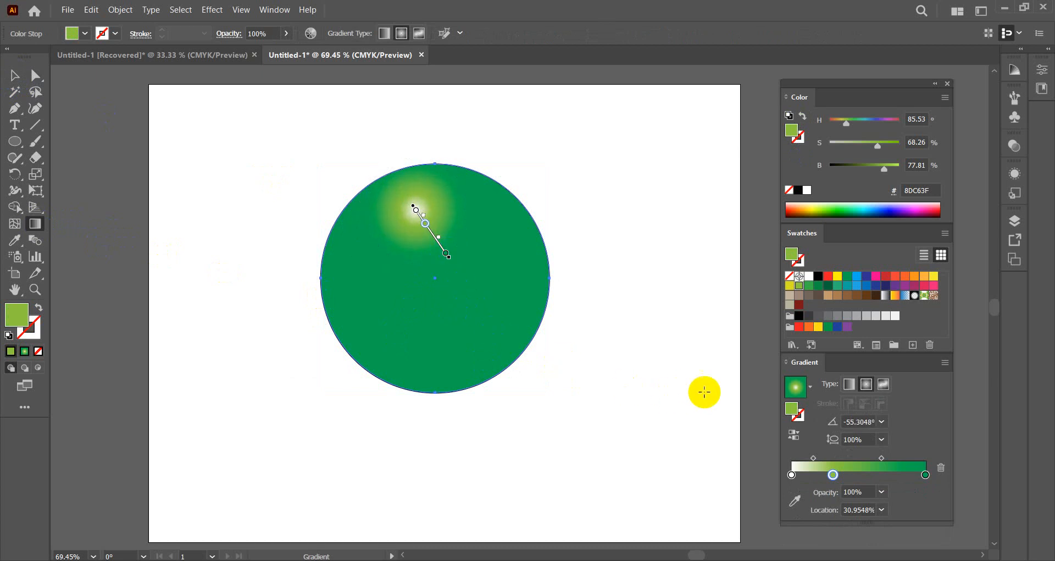
Step: Recolor the radial gradient's first stop from white to light blue B1E0E2 using the HSB color controls
drag(838, 275, 792, 475)
click(792, 475)
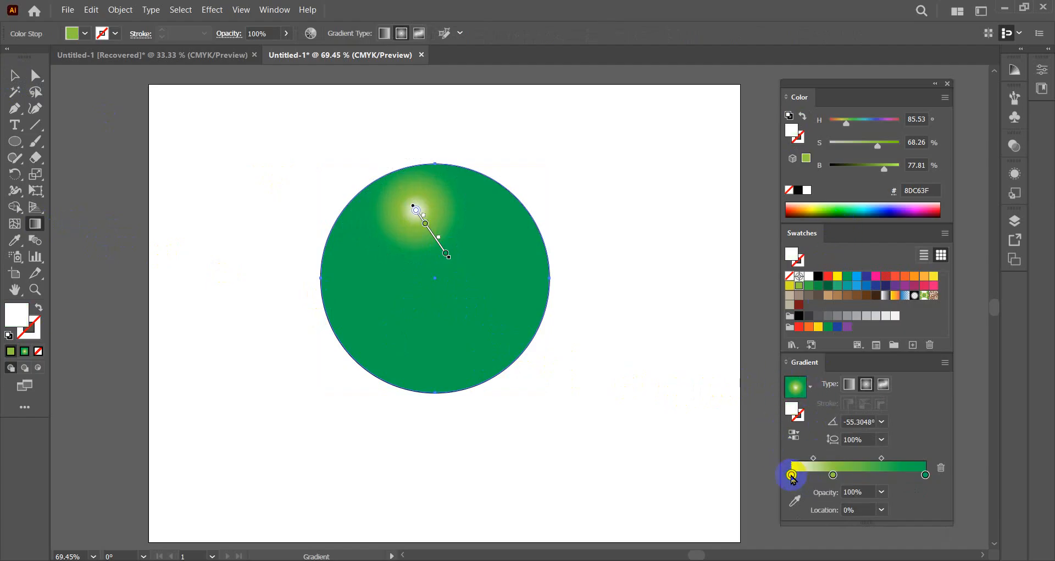
drag(807, 415, 793, 475)
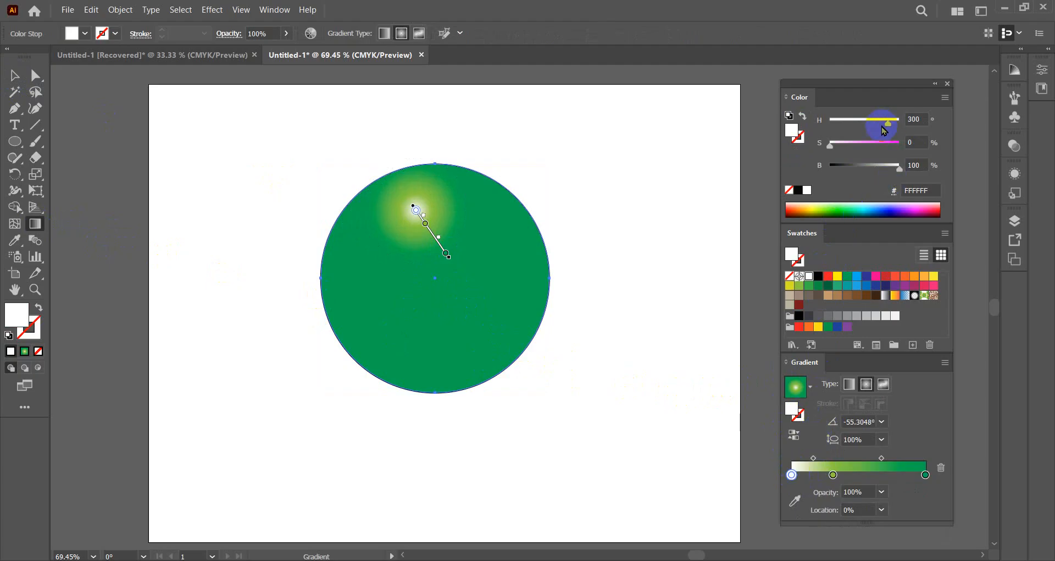
click(834, 153)
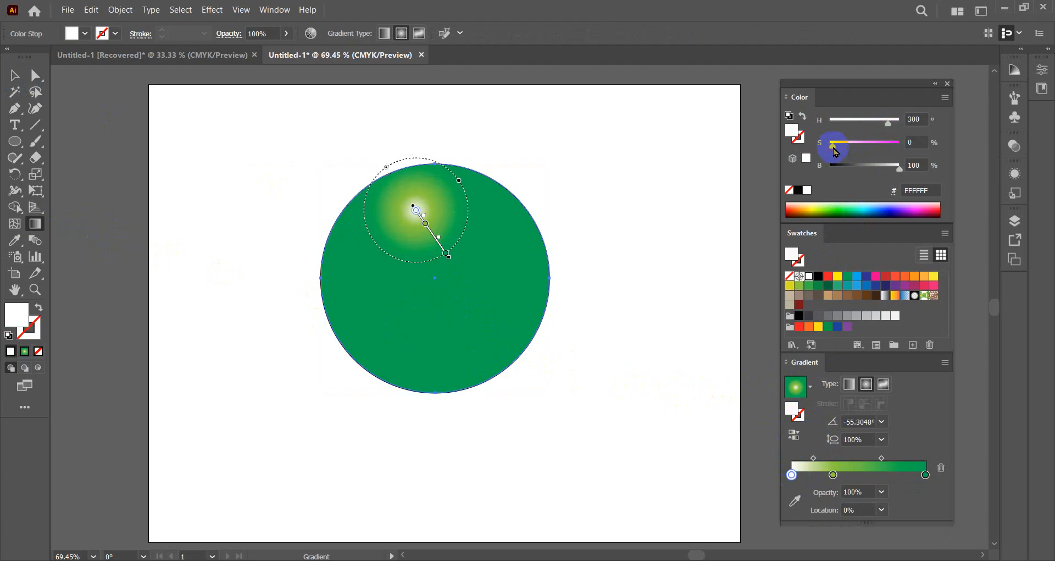
drag(834, 152, 864, 126)
drag(898, 167, 871, 173)
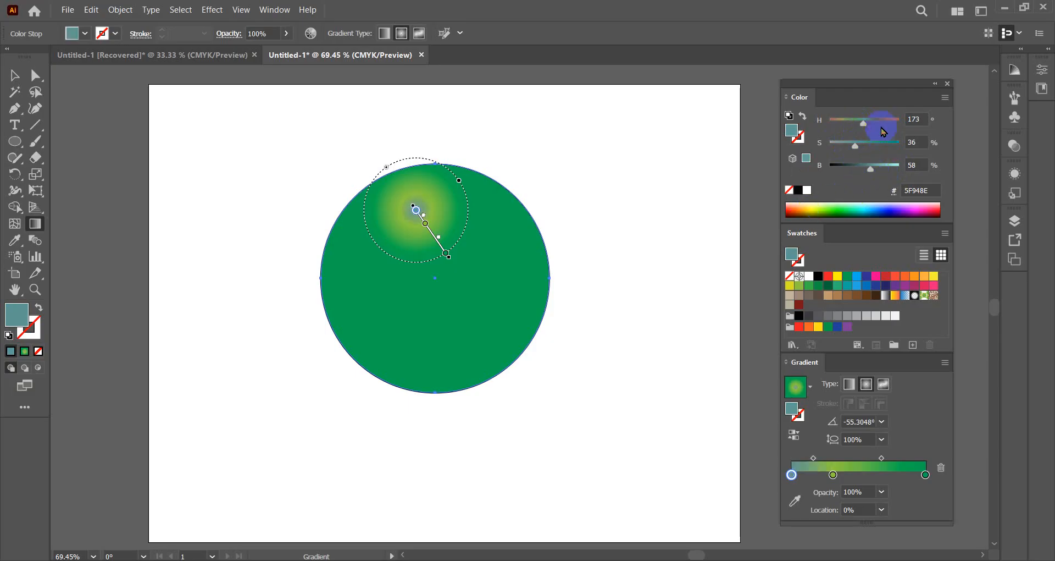
drag(866, 124, 850, 150)
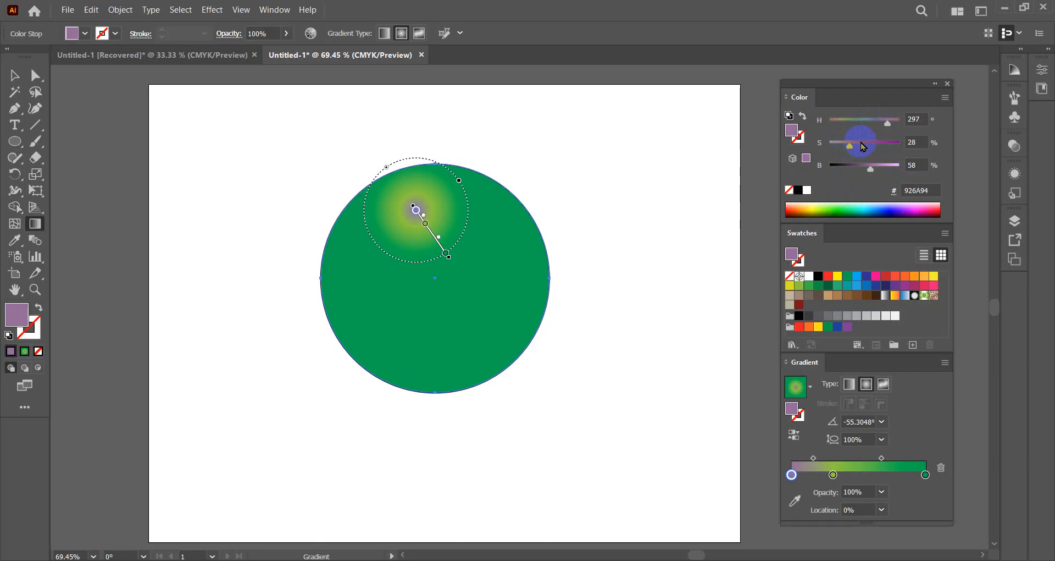
click(865, 143)
drag(872, 169, 885, 171)
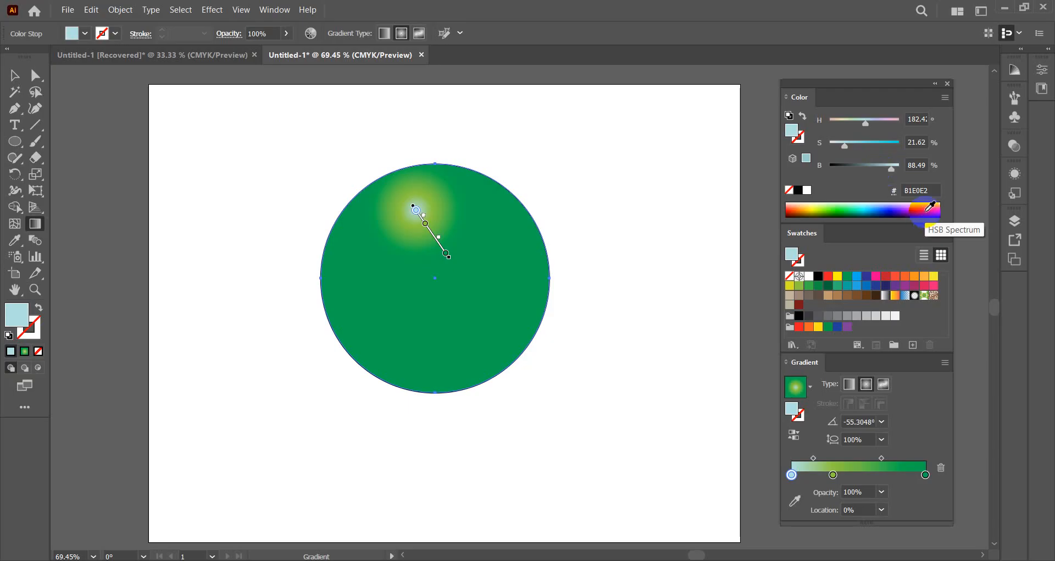
Step: Delete the circle and draw a wide rectangle in the upper middle of the artboard
click(15, 75)
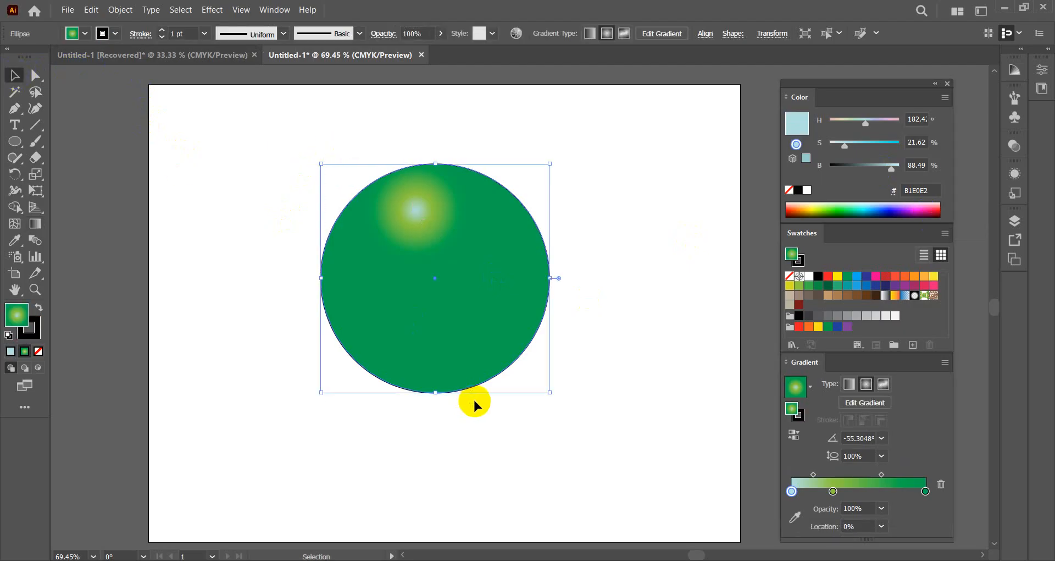
key(Delete)
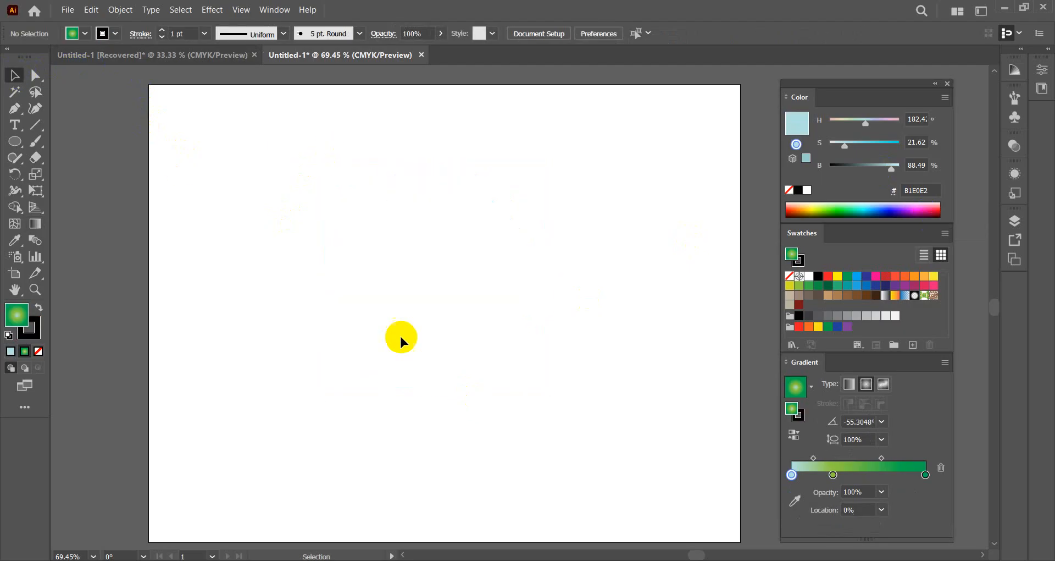
drag(24, 147, 85, 142)
drag(304, 188, 632, 347)
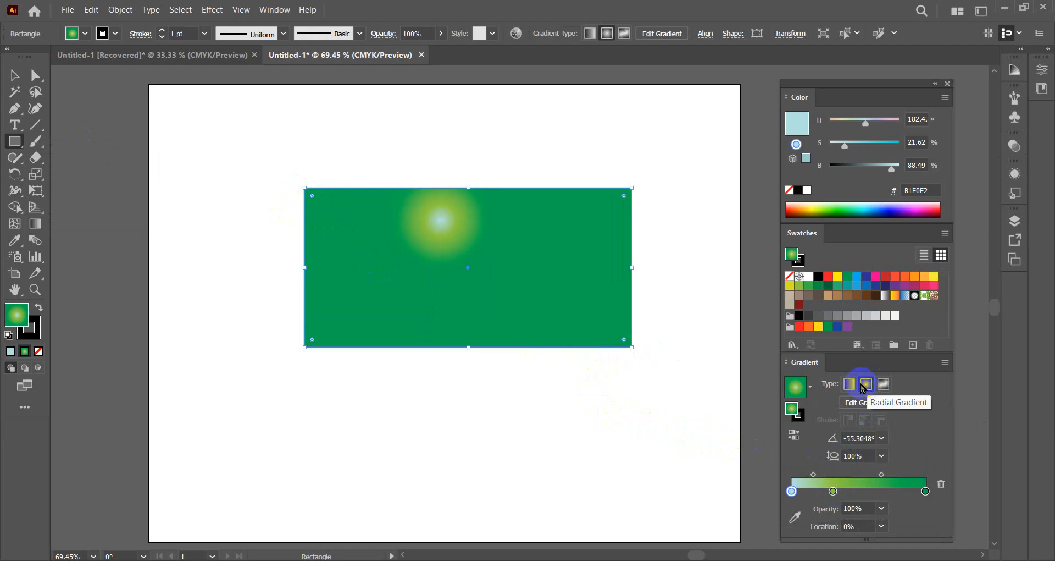
Step: Apply a freeform gradient to the rectangle and color its upper-right and lower-left points CMYK Yellow
click(885, 388)
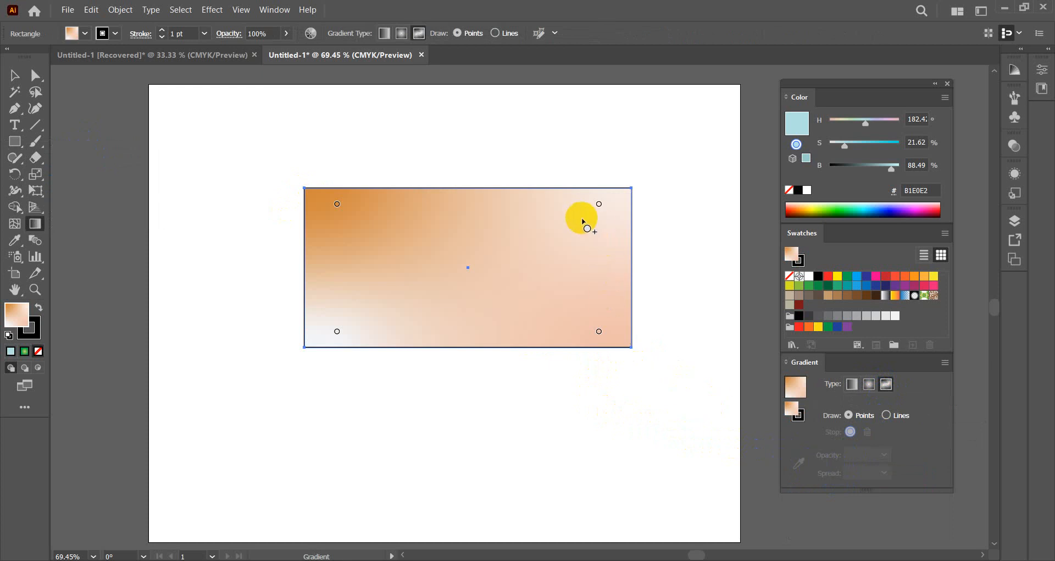
click(599, 204)
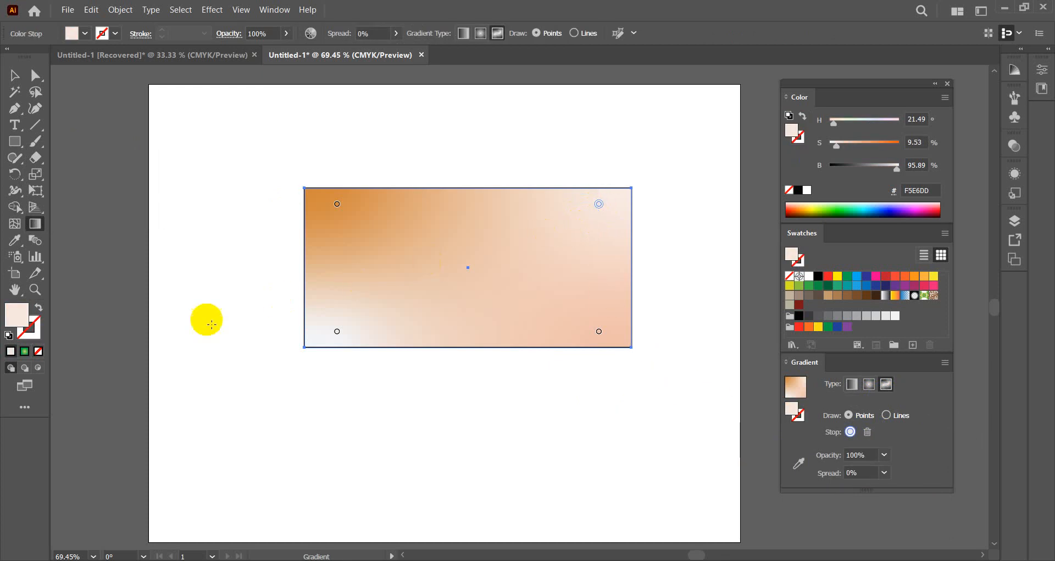
click(837, 275)
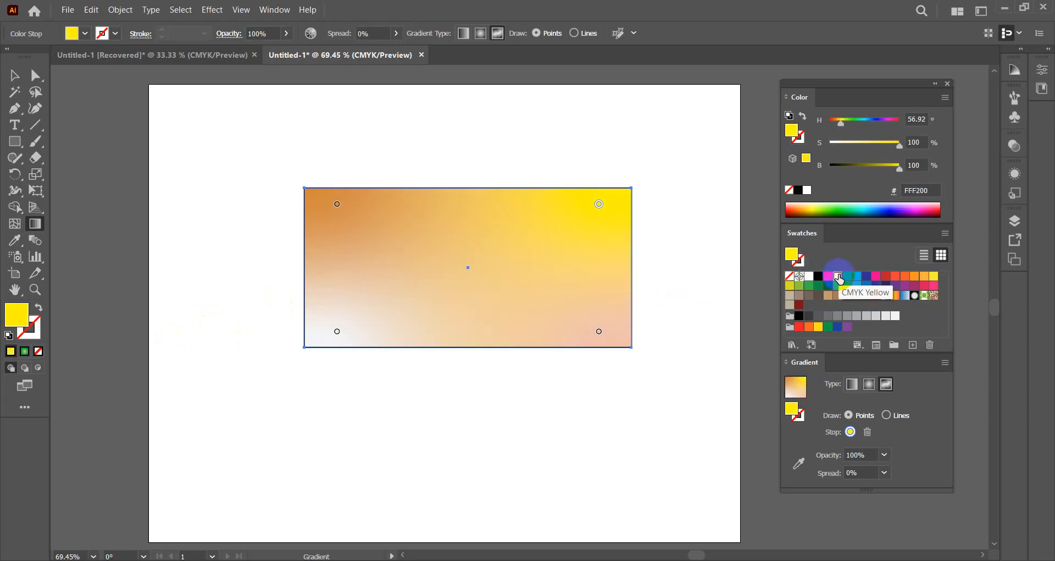
click(337, 331)
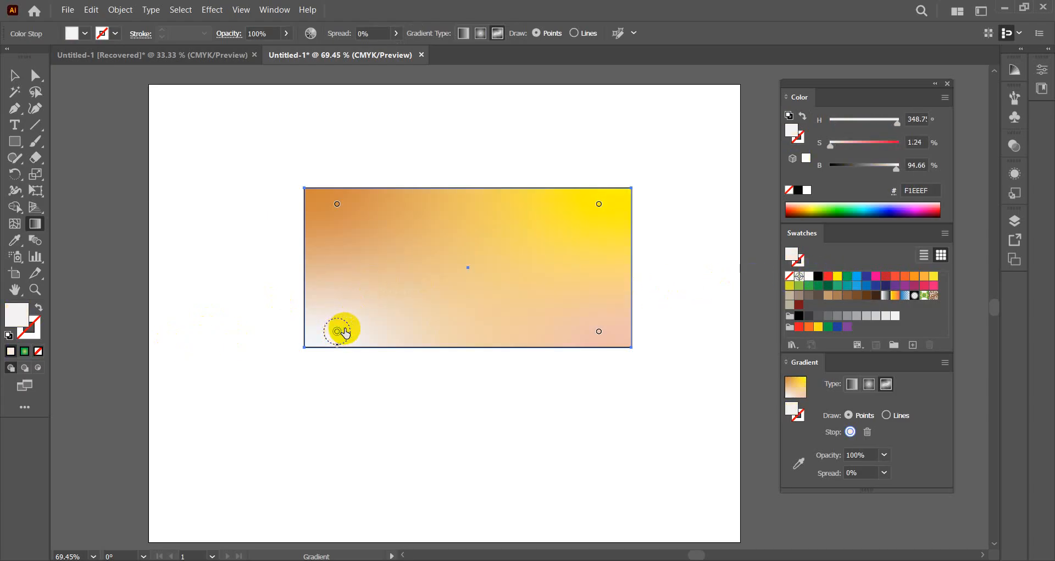
click(837, 276)
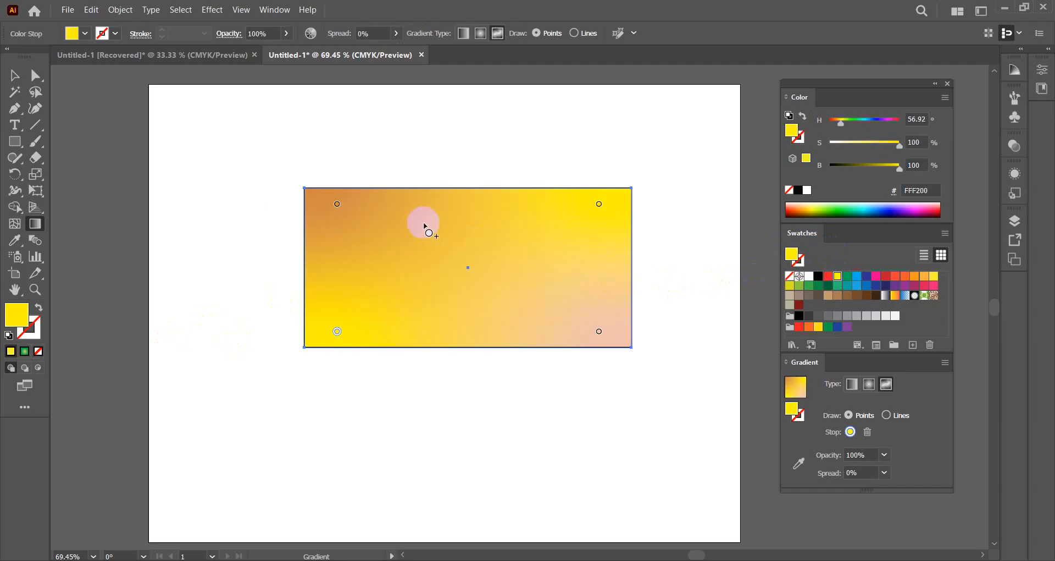
Step: Color the freeform gradient's upper-left point green 00A651 and its lower-right point pink EC008C
click(338, 204)
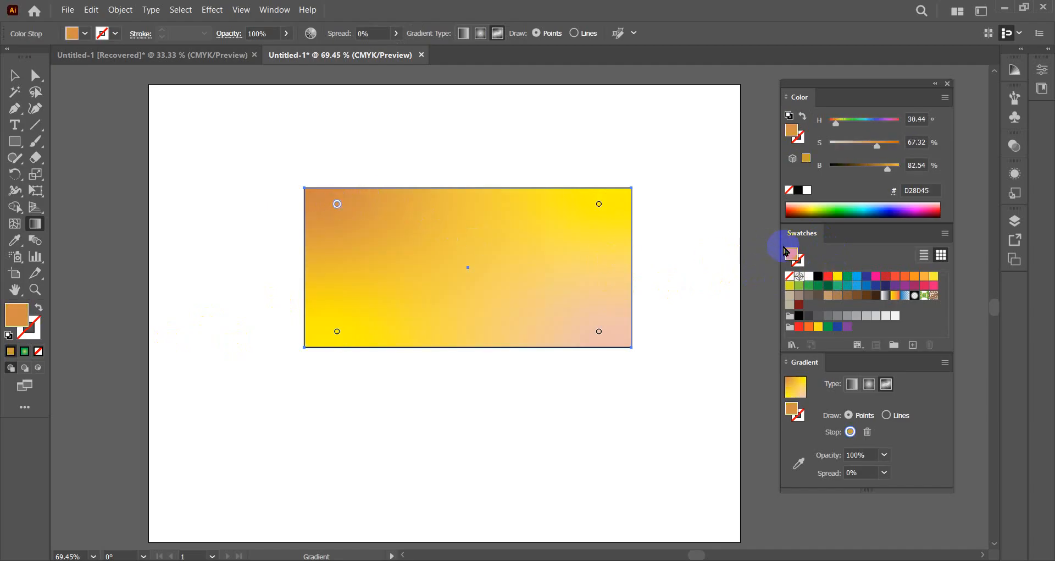
click(846, 276)
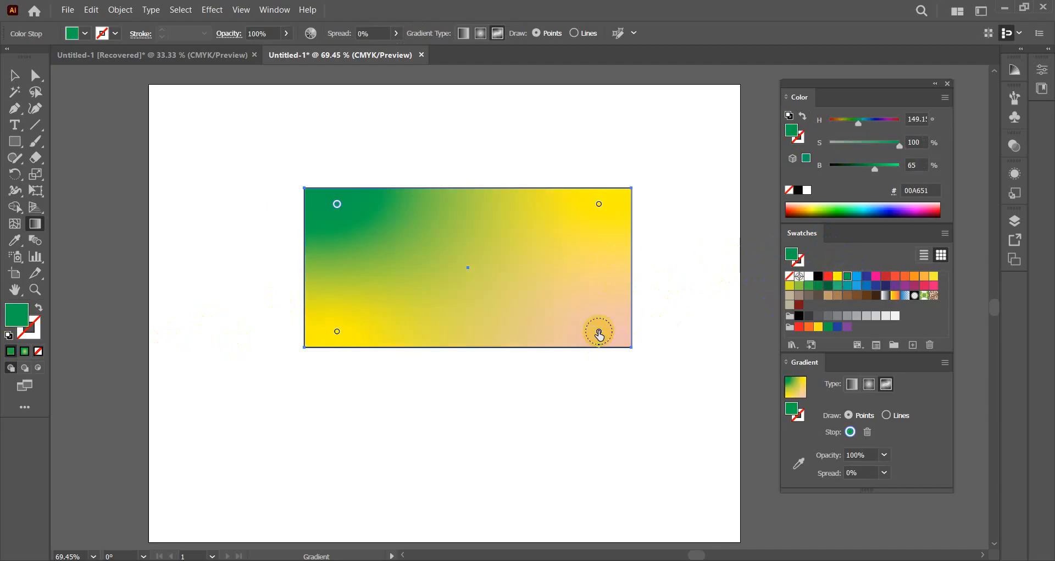
click(600, 332)
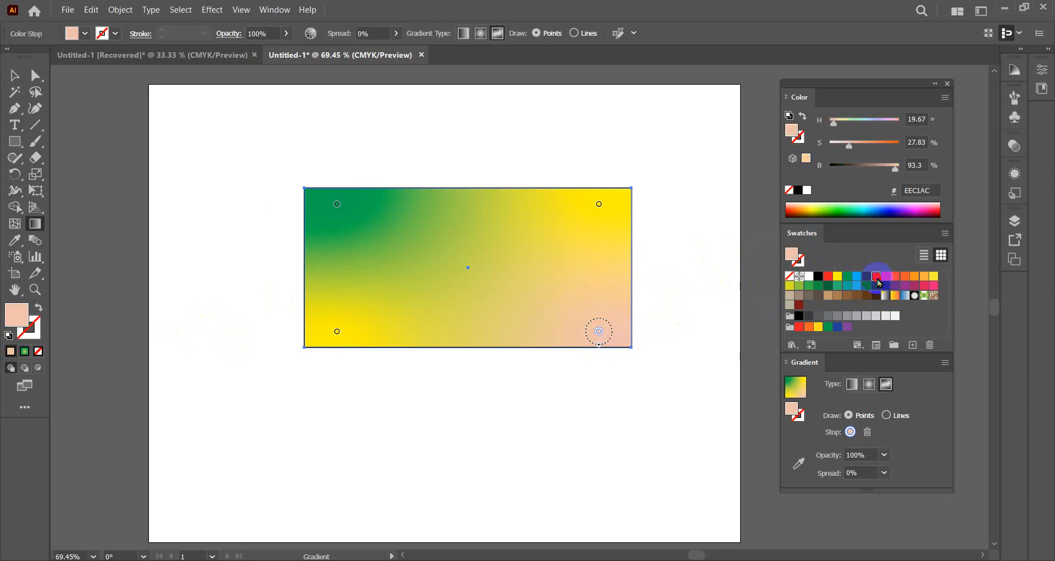
click(877, 277)
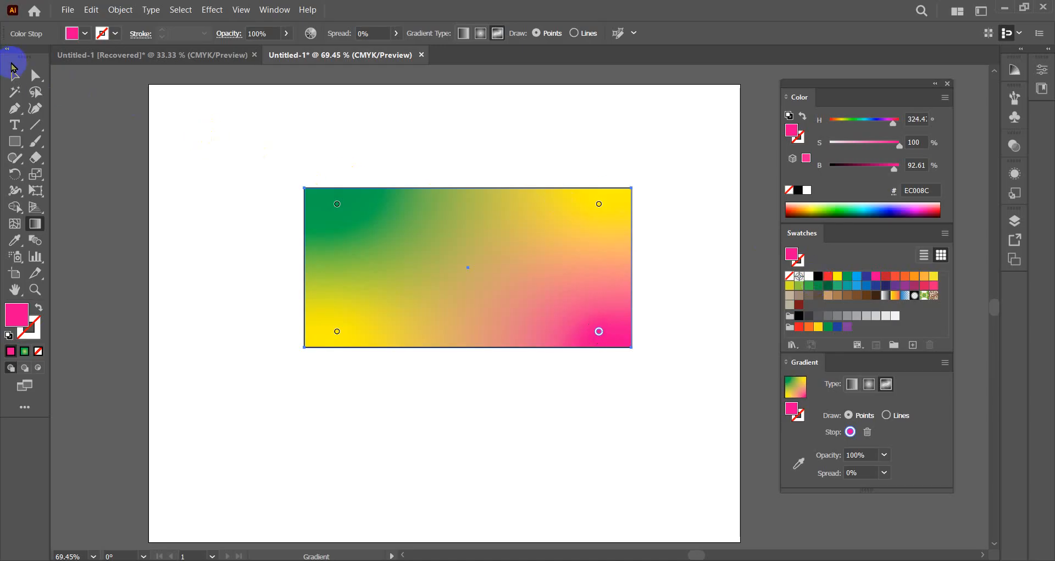
Step: Delete the freeform-gradient rectangle and try to add its multicolor fill to the swatches
click(15, 75)
drag(288, 130, 540, 349)
key(Delete)
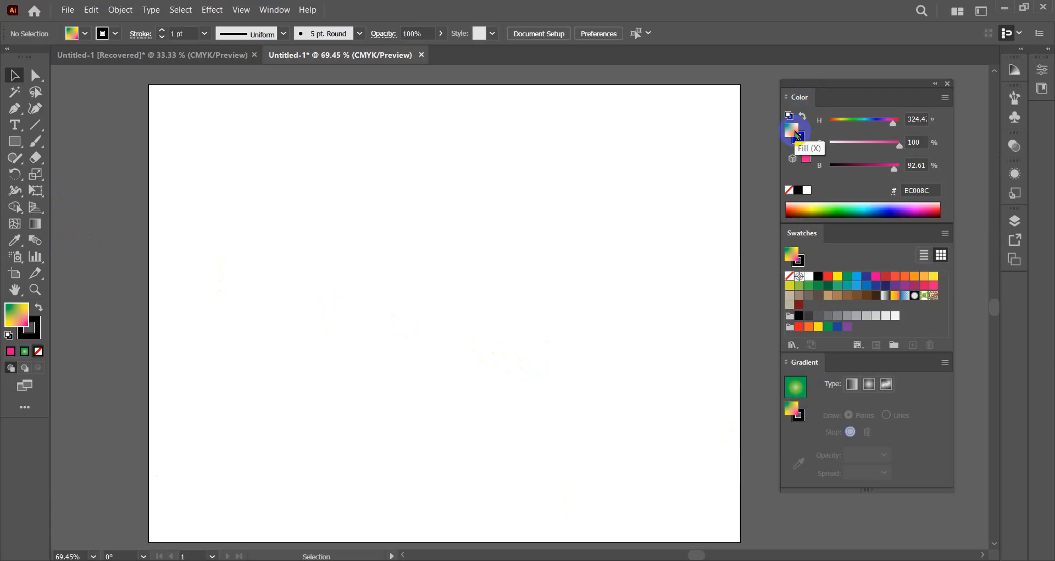
drag(793, 133, 916, 329)
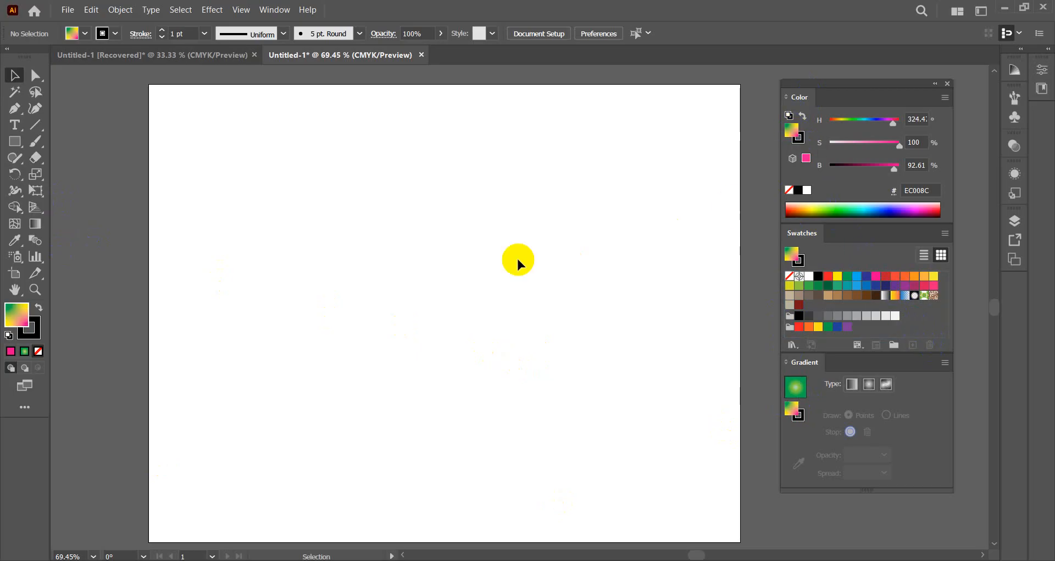
Step: Draw a new rectangle in the upper middle of the artboard and fill it with the previous green radial gradient
click(16, 144)
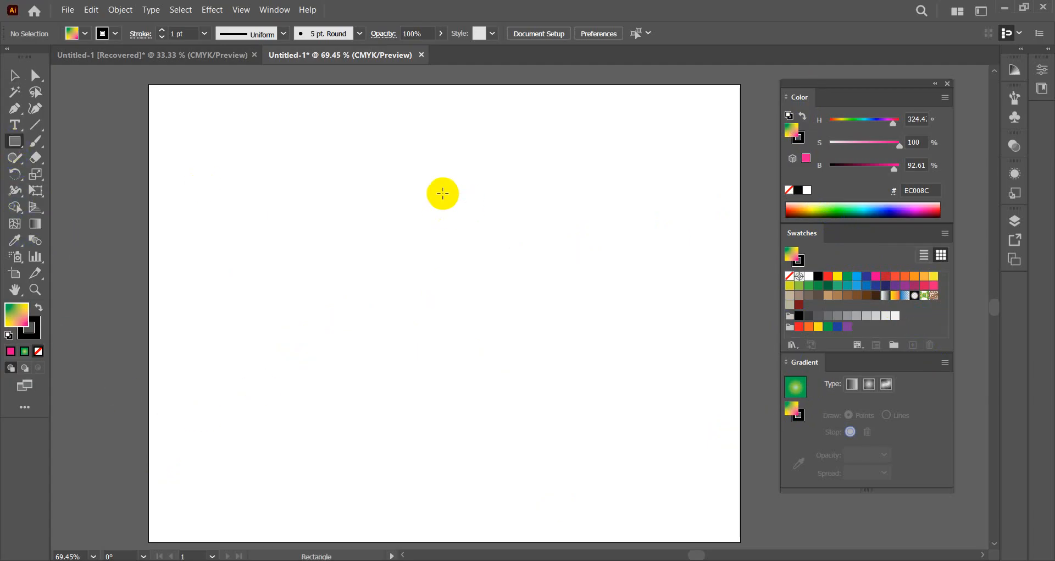
mouse_move(350, 186)
mouse_down()
mouse_move(516, 308)
mouse_move(584, 335)
mouse_up()
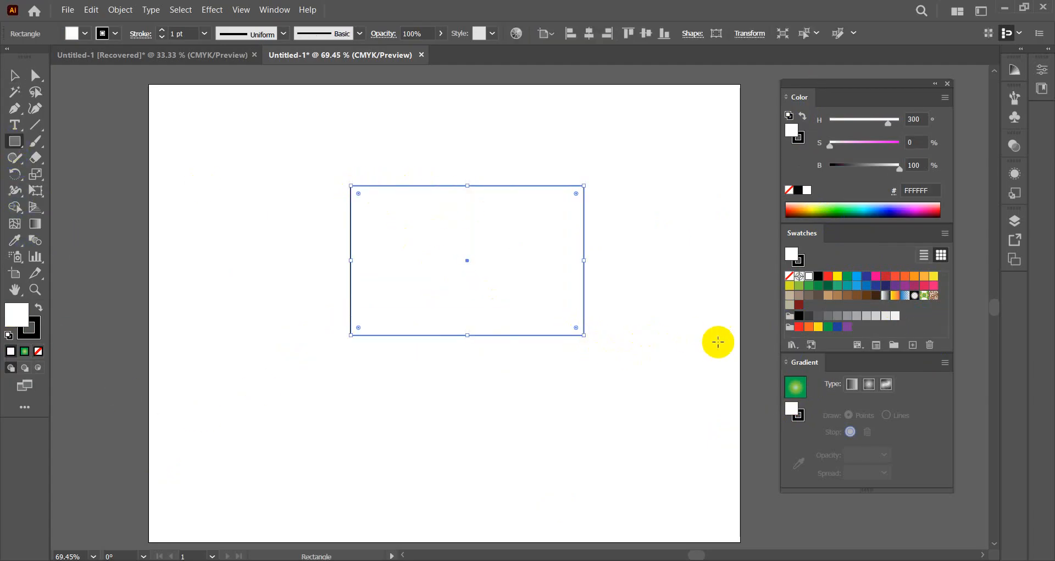
click(795, 392)
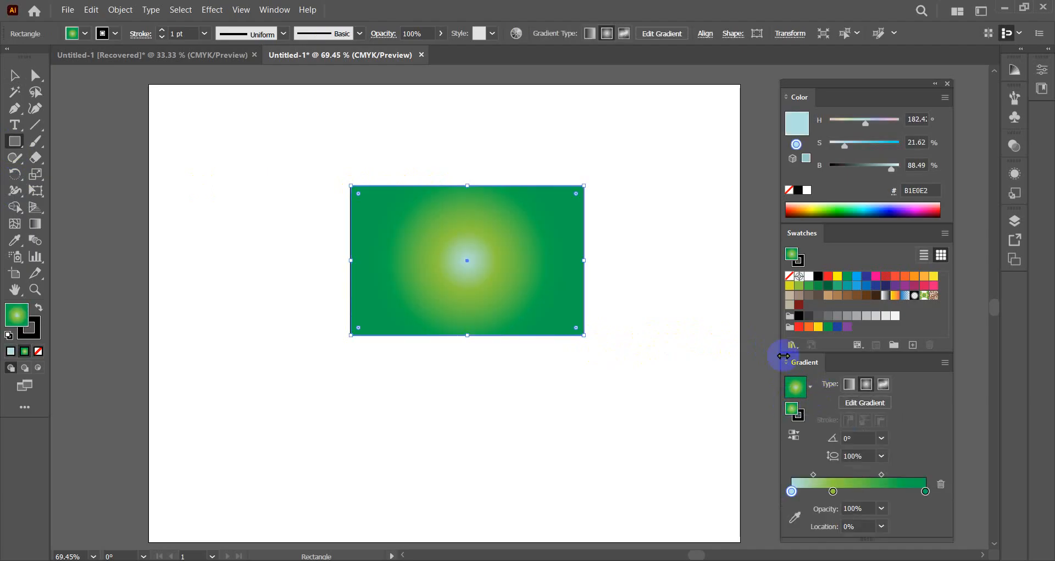
Step: Save the radial gradient as a swatch named New Gradient Swatch and delete the rectangle
click(913, 345)
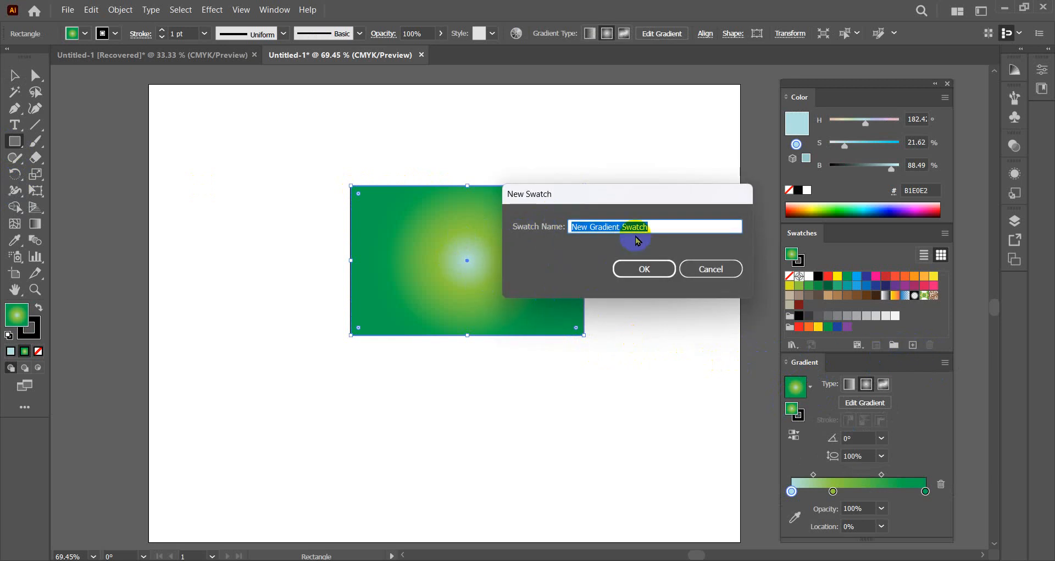
click(644, 269)
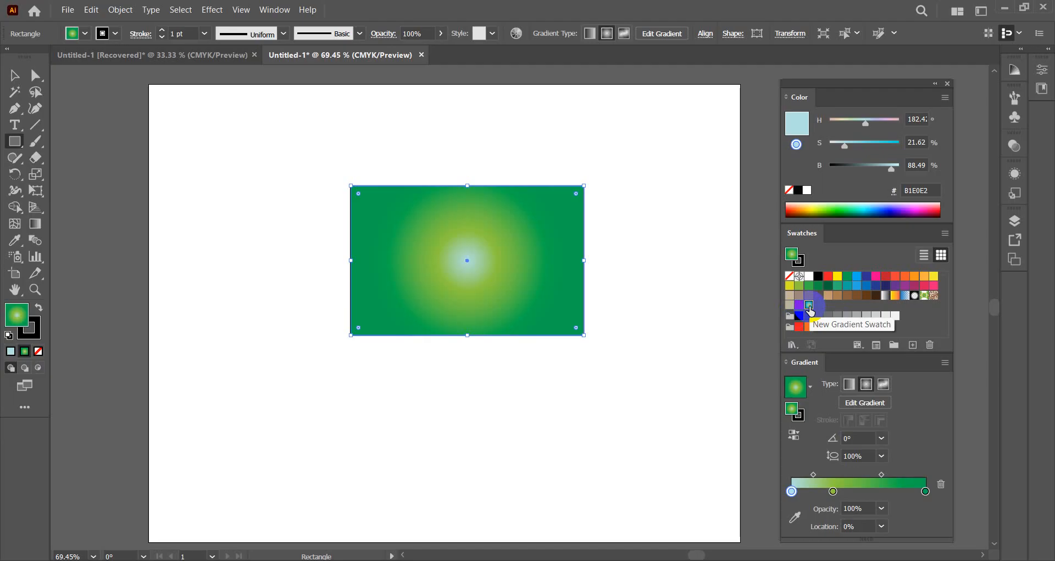
click(15, 75)
drag(326, 142, 520, 380)
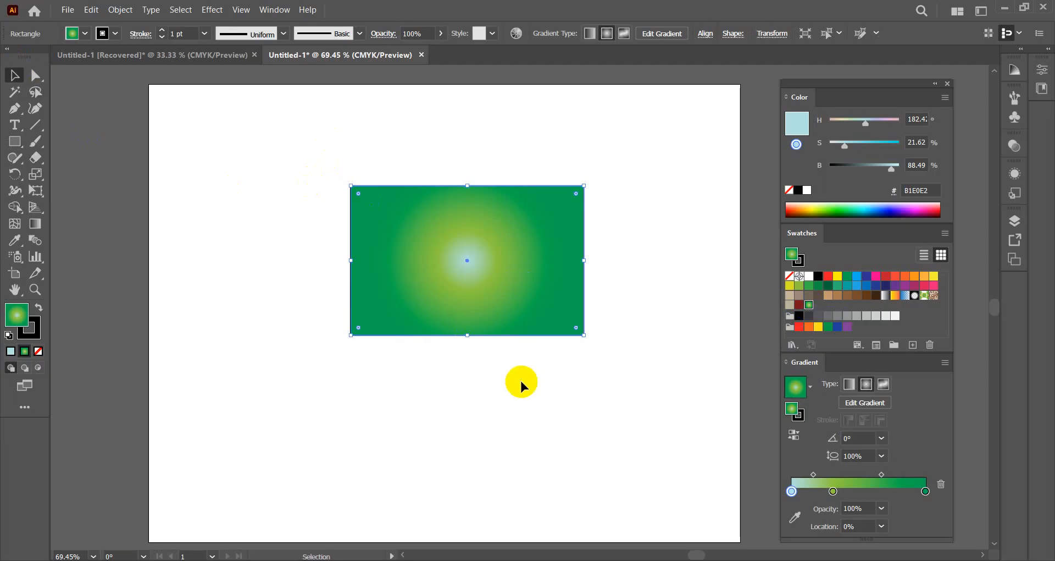
key(Delete)
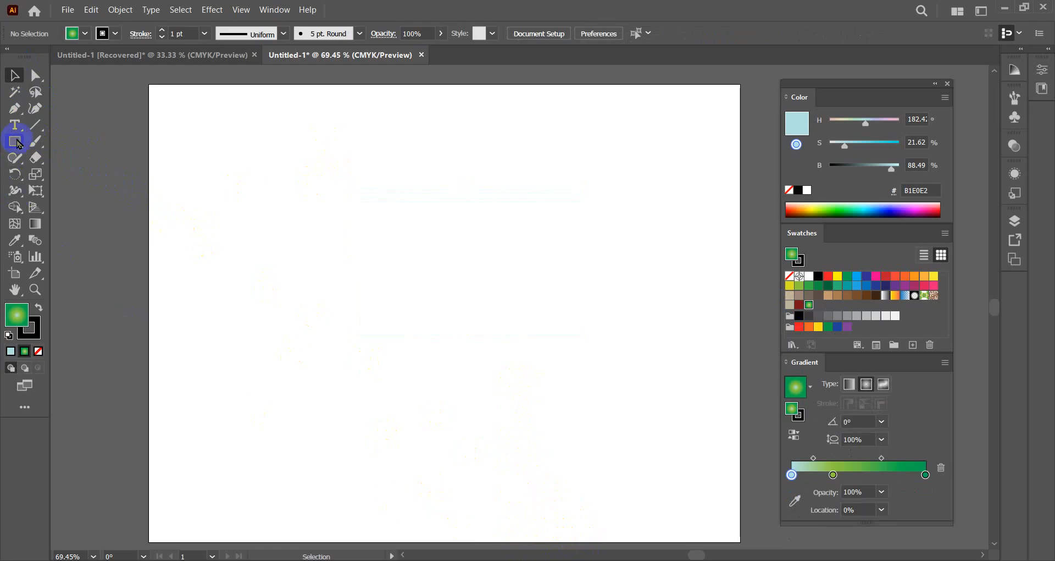
Step: Draw a nearly square rectangle just below the artboard's center and reset it to the default white fill and black stroke
drag(18, 144, 82, 141)
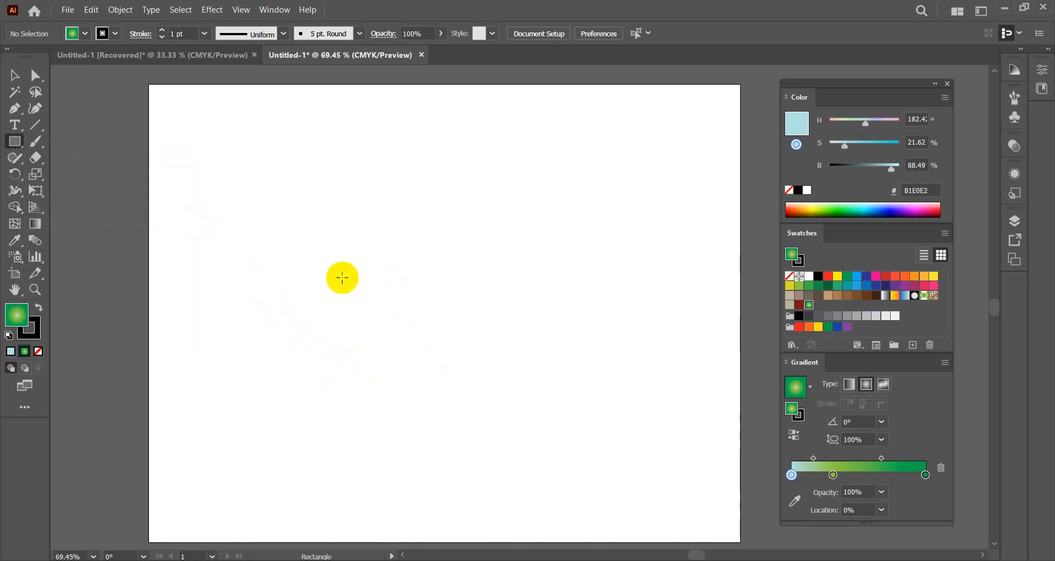
drag(310, 279, 471, 422)
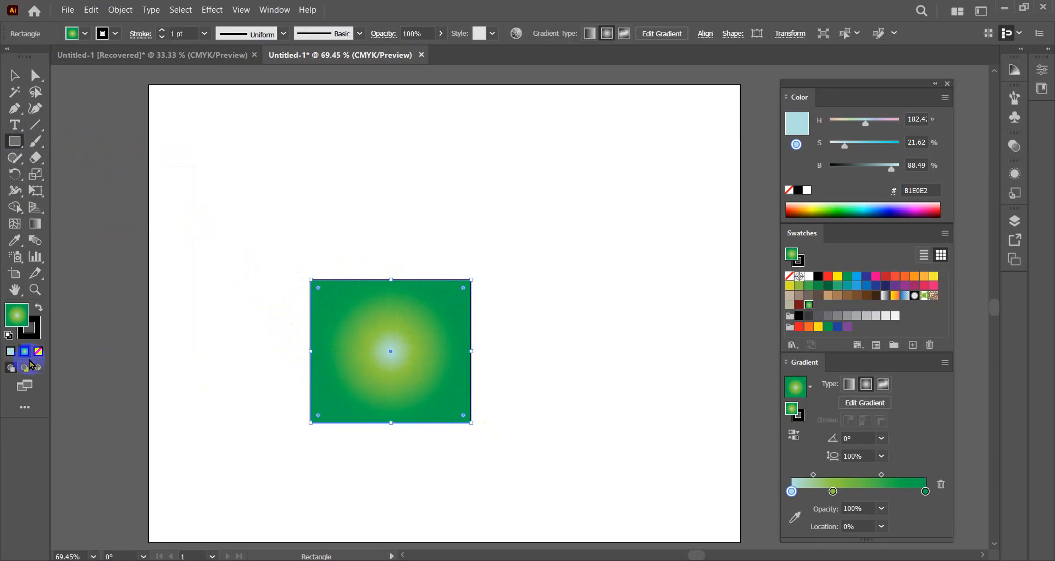
click(8, 335)
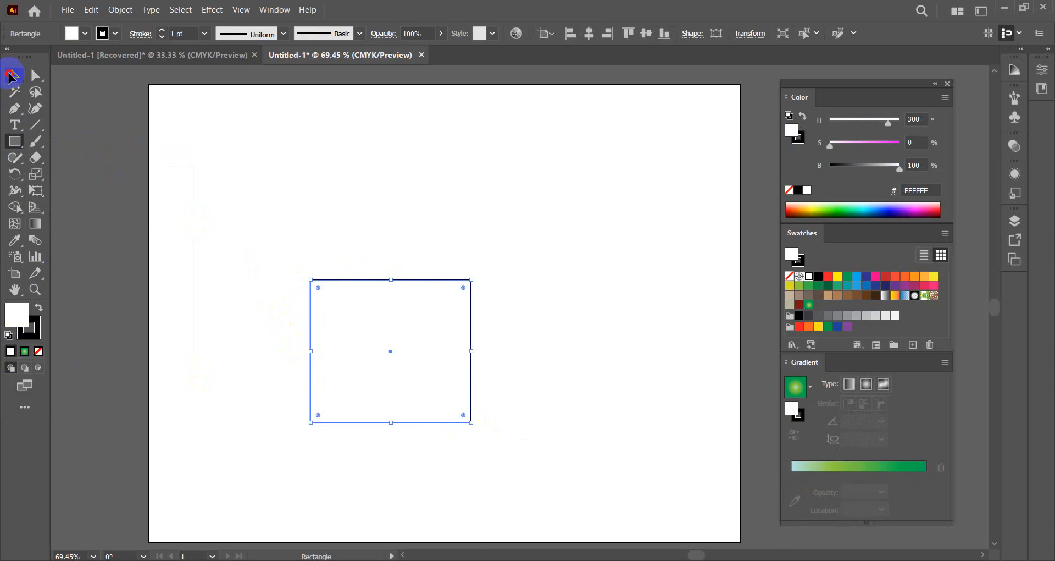
Step: Duplicate the square once against its right side and once directly above it, and deselect the shapes
click(11, 76)
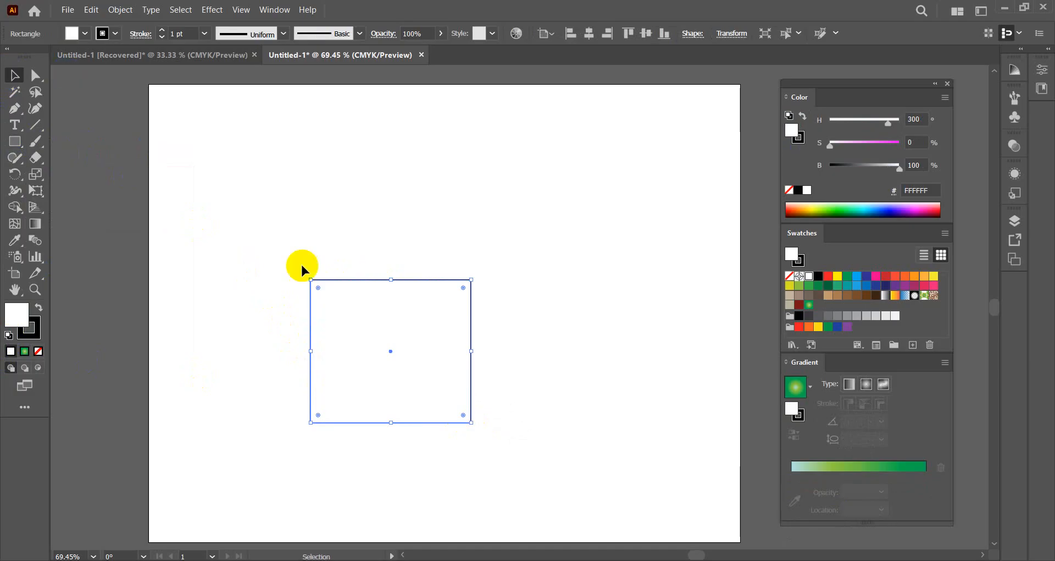
click(277, 217)
drag(278, 217, 465, 488)
drag(390, 350, 553, 352)
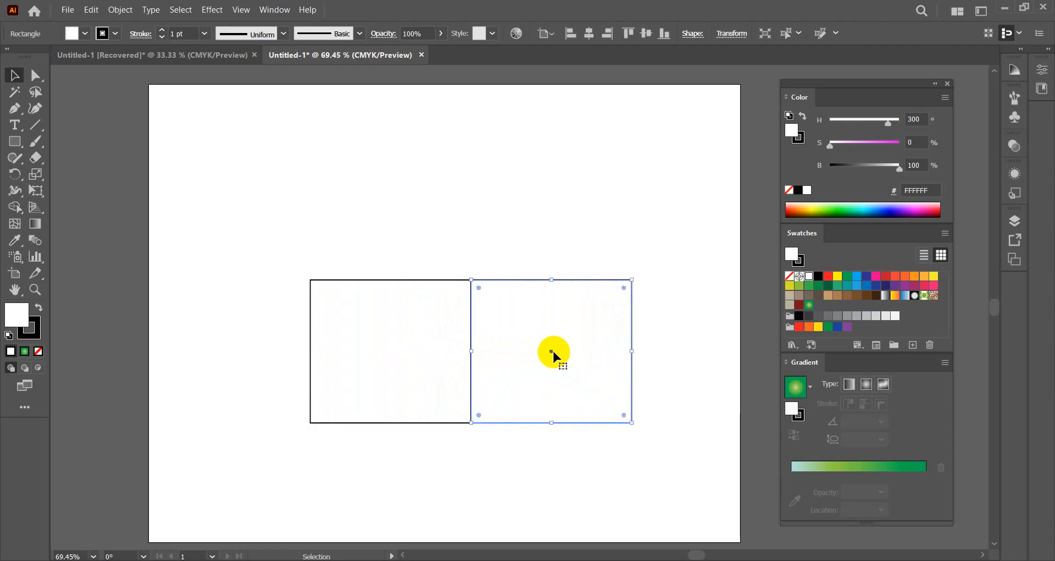
click(306, 225)
drag(283, 217, 395, 210)
click(516, 212)
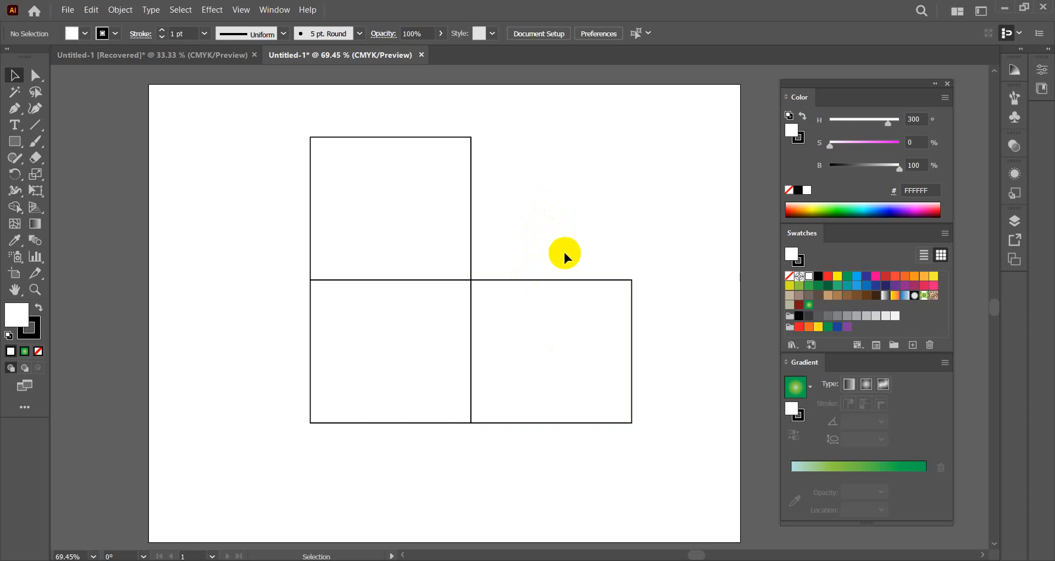
Step: Skew the upper and right squares by moving their outer edge points until they meet as the top and side faces of a box
click(36, 75)
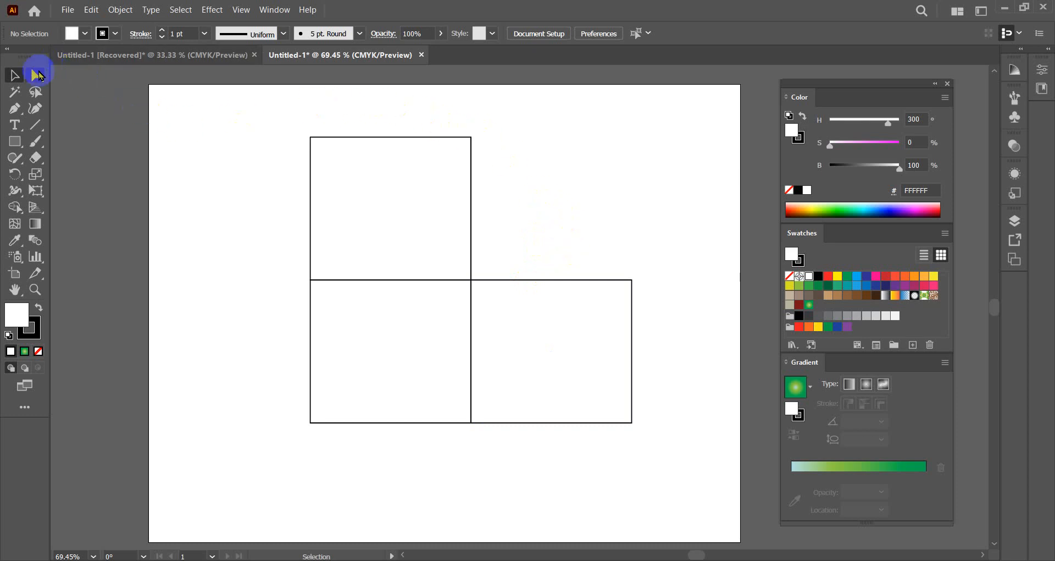
drag(291, 114, 675, 461)
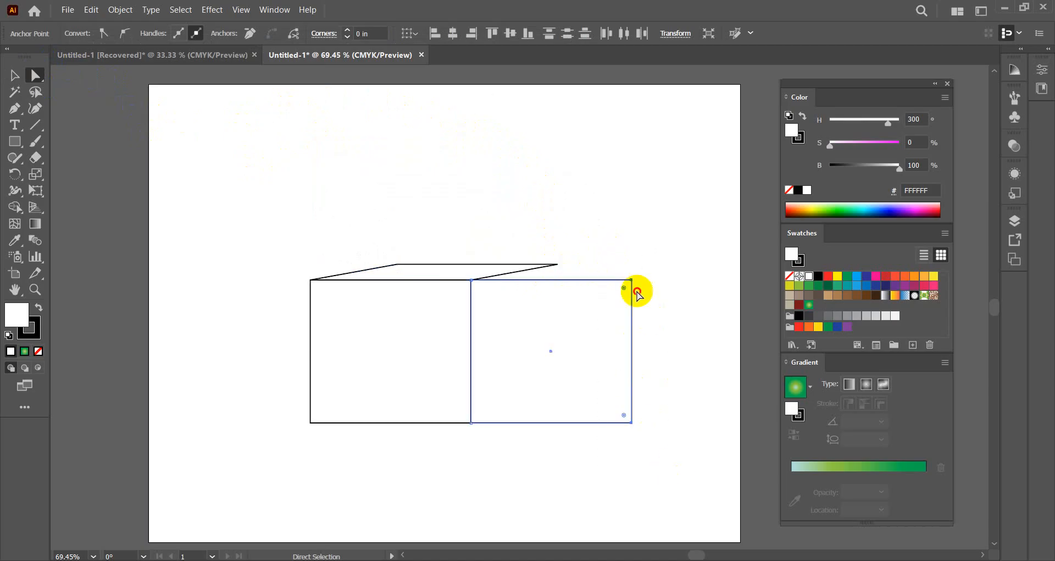
drag(632, 280, 558, 264)
click(588, 253)
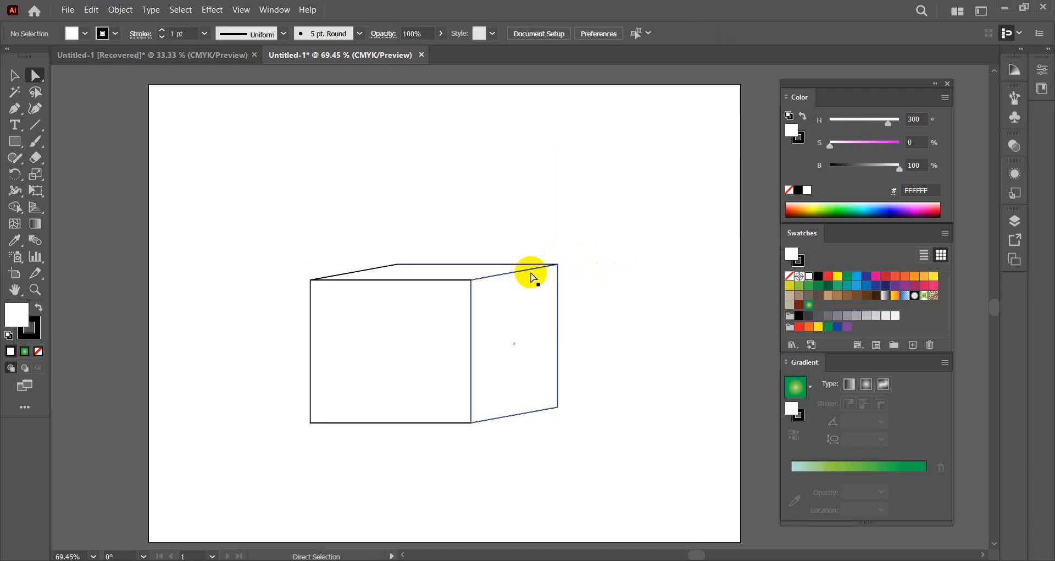
Step: Move the box's top, right and front faces apart as three separate shapes
click(14, 75)
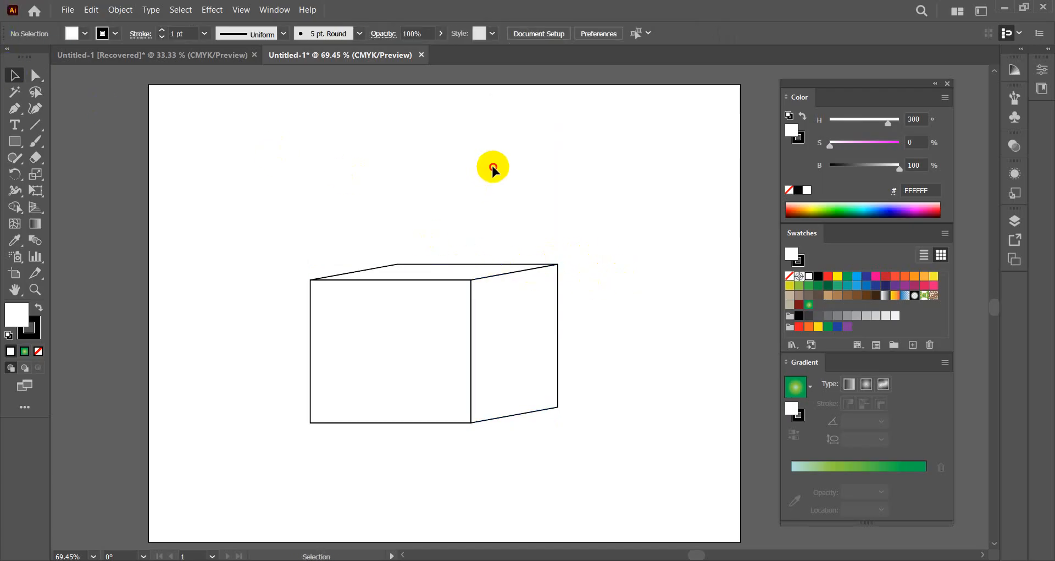
click(460, 264)
drag(460, 264, 459, 181)
drag(519, 313, 567, 309)
drag(449, 315, 422, 309)
click(634, 169)
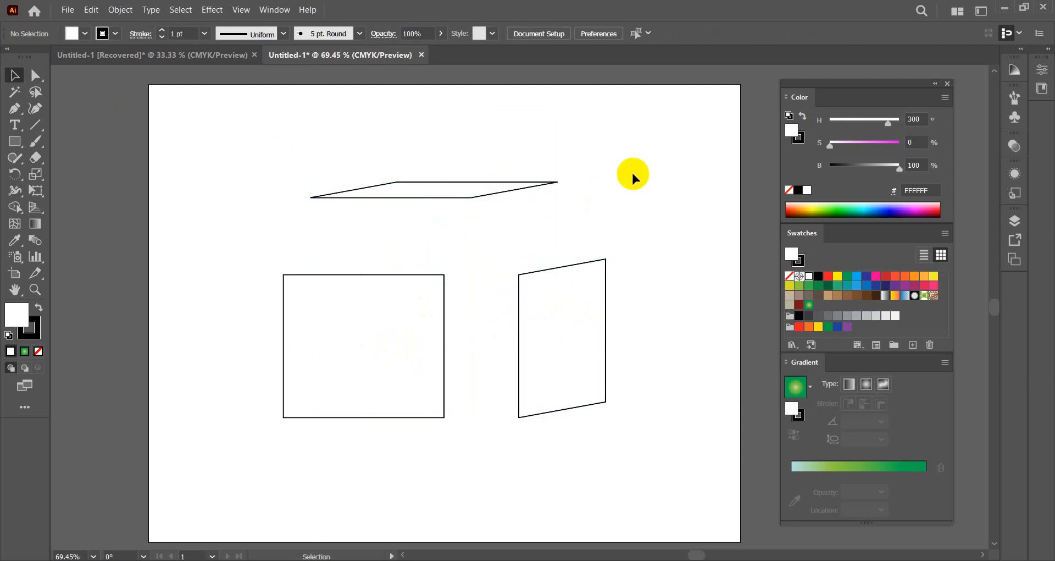
Step: Undo the moves that separated the three box faces and deselect everything
key(ctrl+z)
key(ctrl+z)
key(ctrl+z)
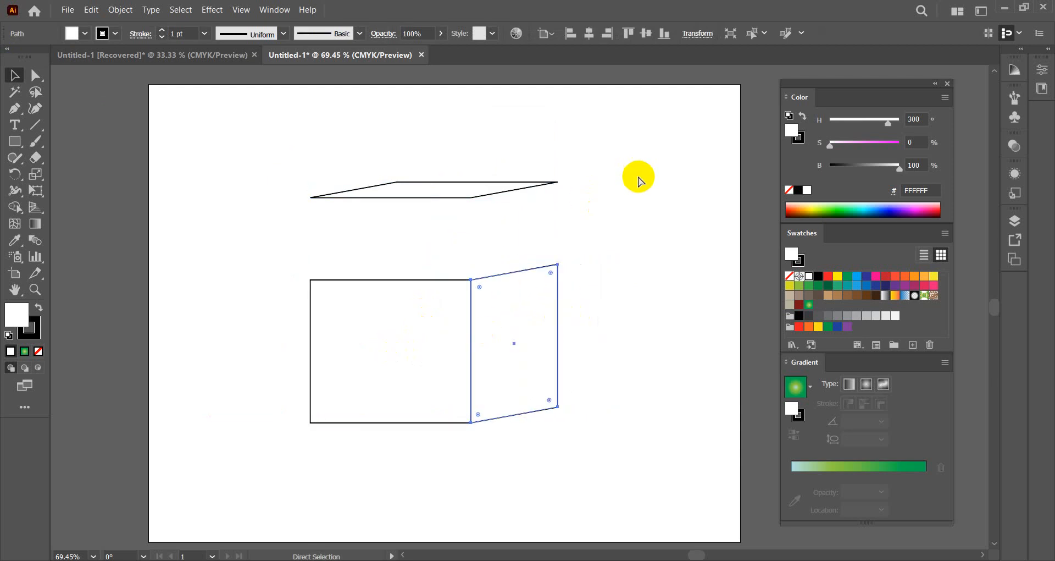
click(638, 176)
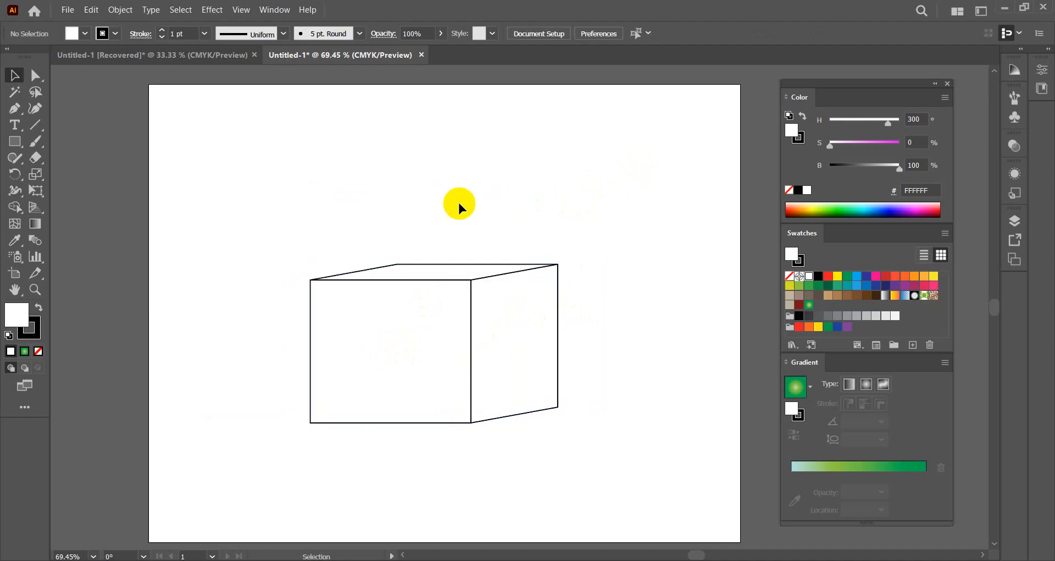
Step: Move the left anchor points of the front and top faces inward and slightly up, turning the box to a corner view
drag(262, 193, 408, 458)
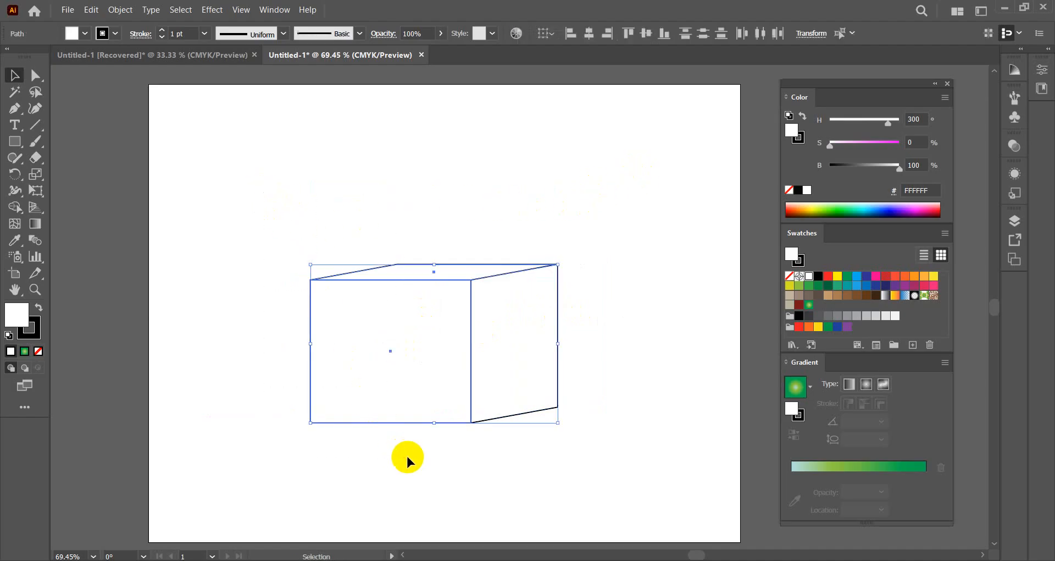
click(36, 77)
click(275, 172)
drag(253, 163, 411, 460)
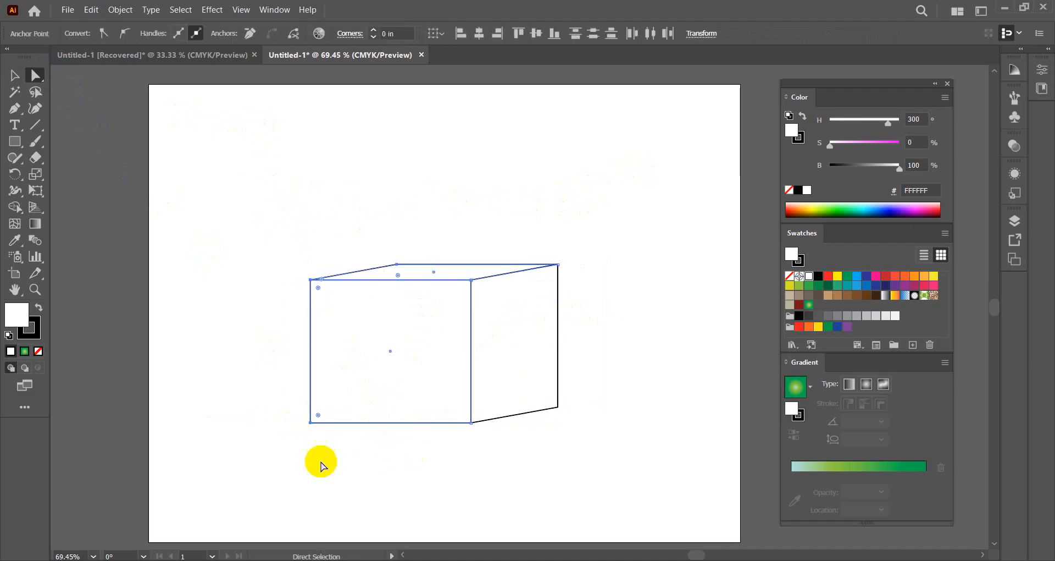
click(311, 423)
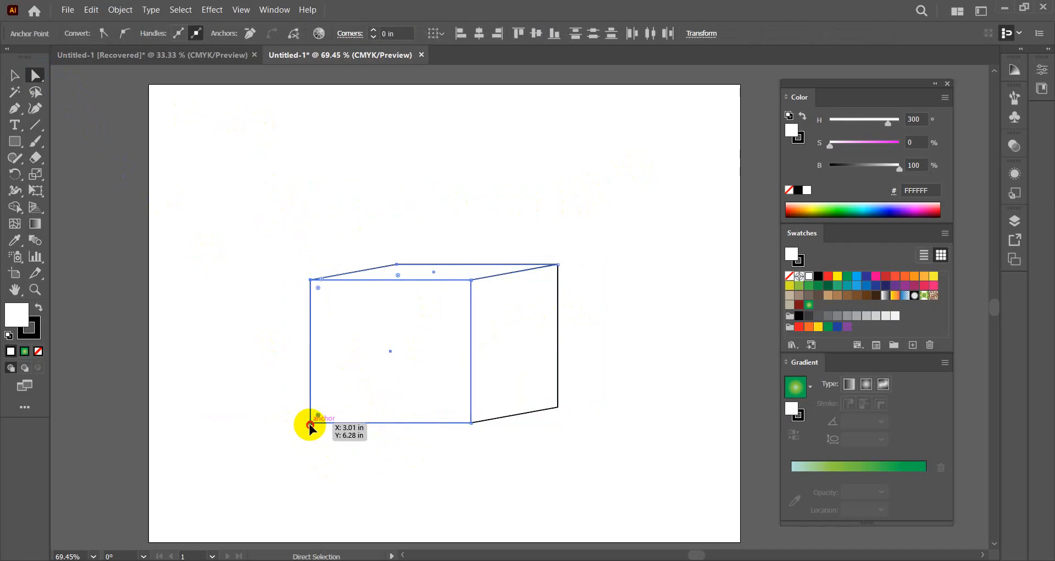
drag(311, 424, 356, 407)
click(612, 291)
Step: Raise the bottom anchor points of the two side faces to make the box shorter, and deselect it
drag(332, 375, 589, 449)
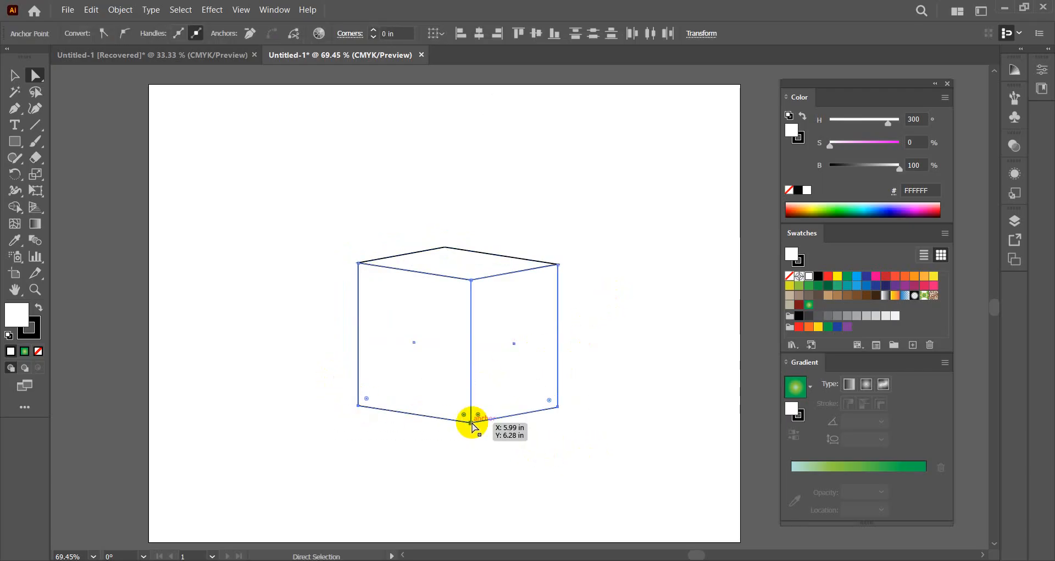
drag(472, 423, 465, 375)
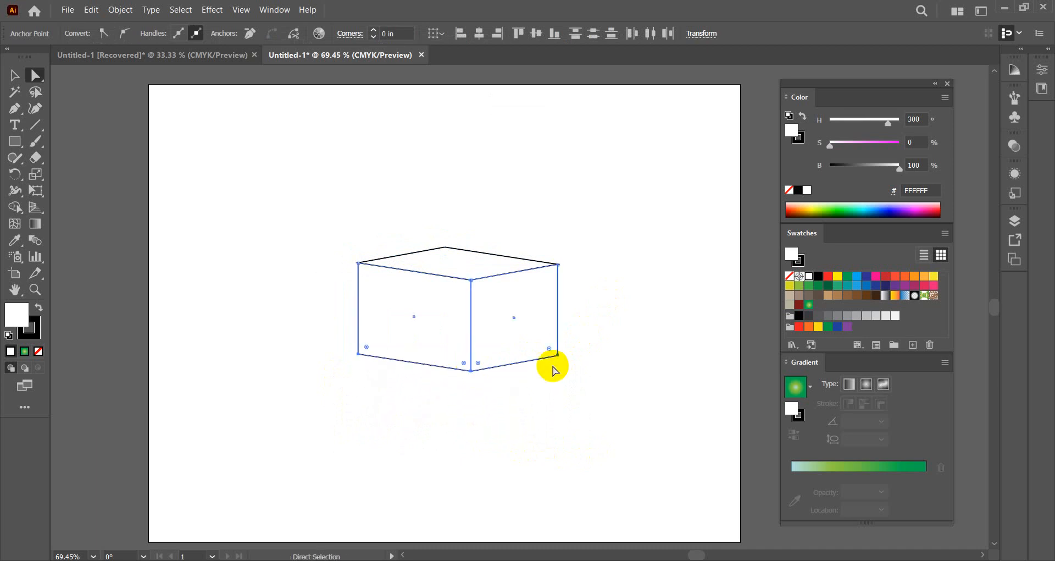
click(636, 287)
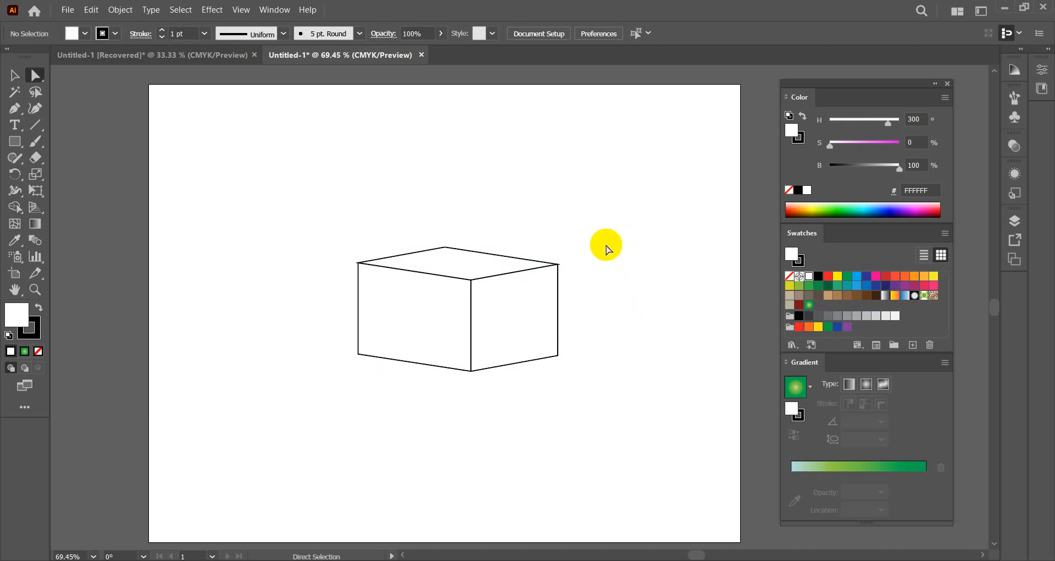
Step: Fill all three box faces with the light brown swatch C49A6C
drag(337, 203, 576, 418)
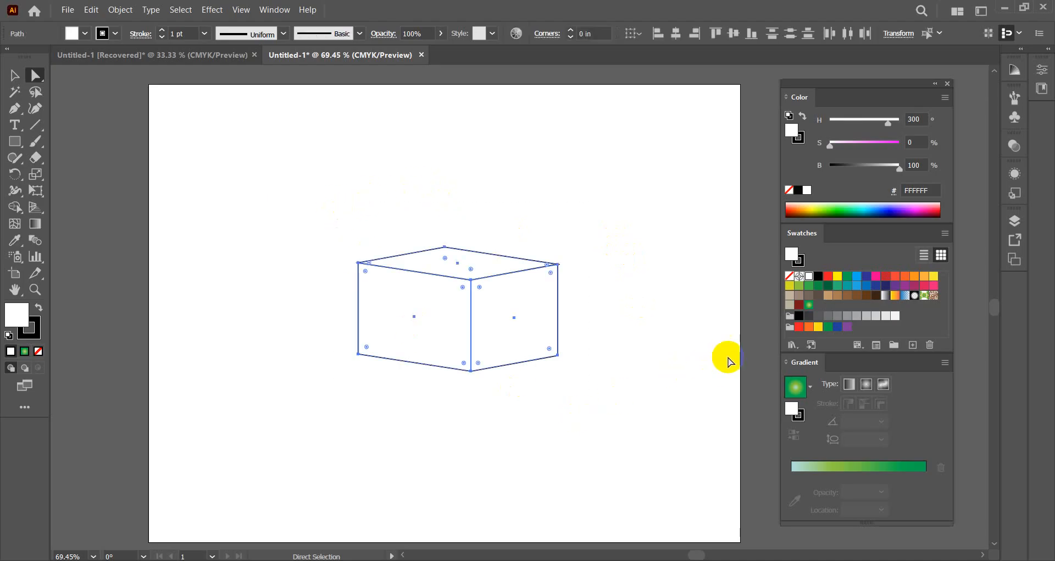
click(829, 297)
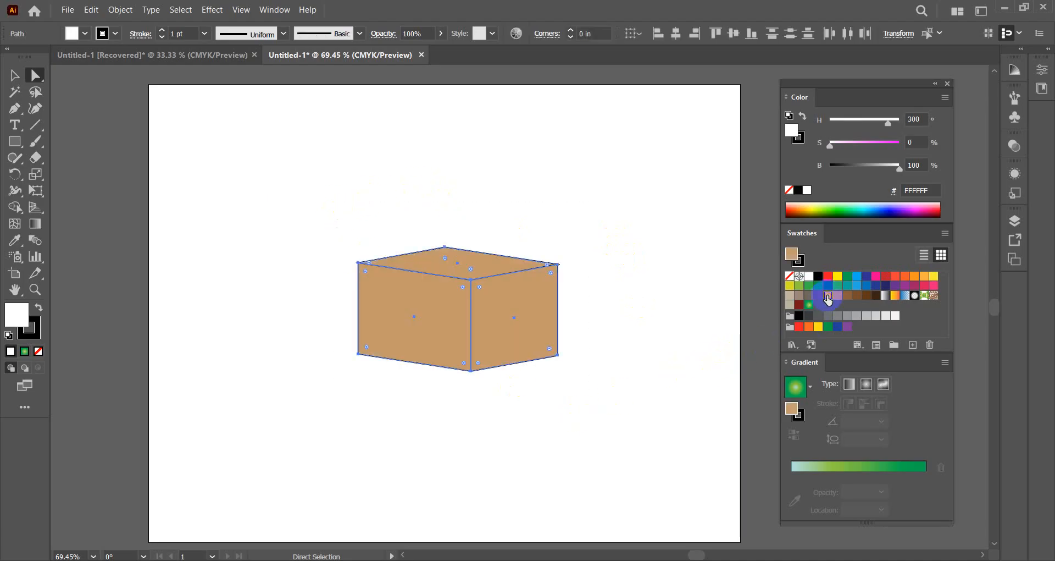
click(675, 269)
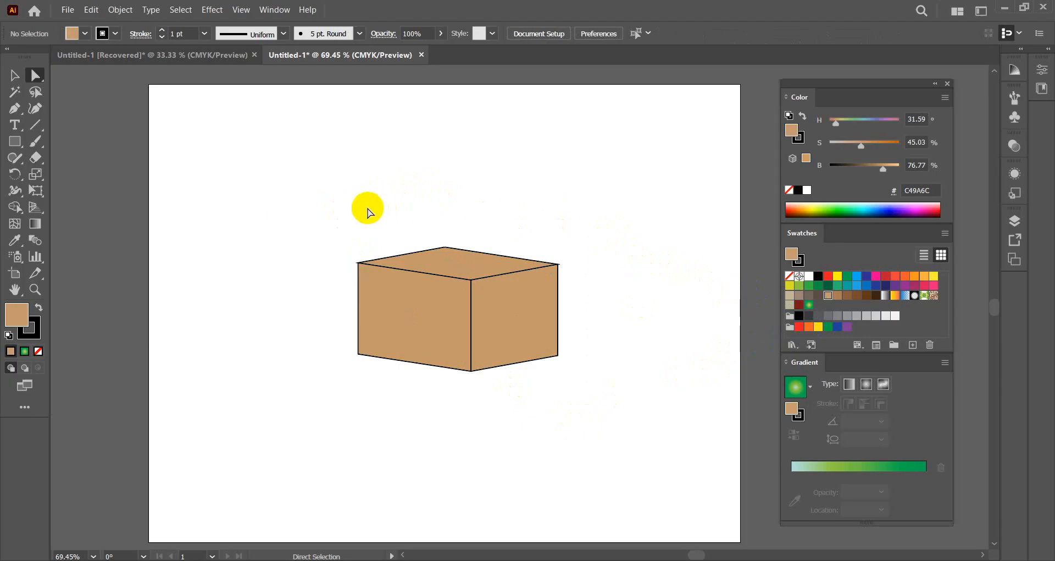
Step: Fill all three box faces with the white-to-black linear gradient swatch and deselect them
drag(330, 210, 623, 470)
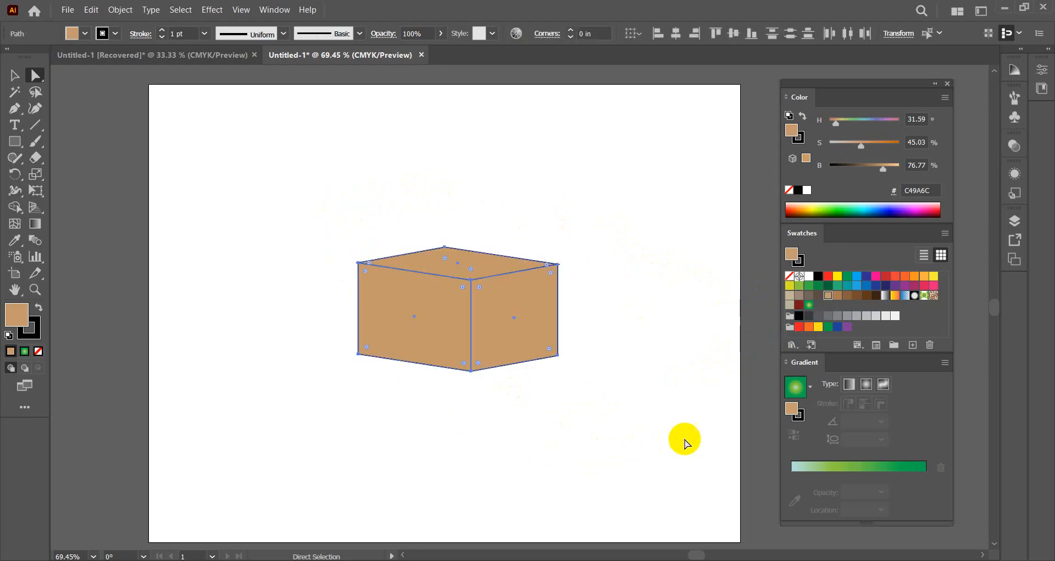
click(615, 355)
drag(370, 222, 541, 404)
click(802, 466)
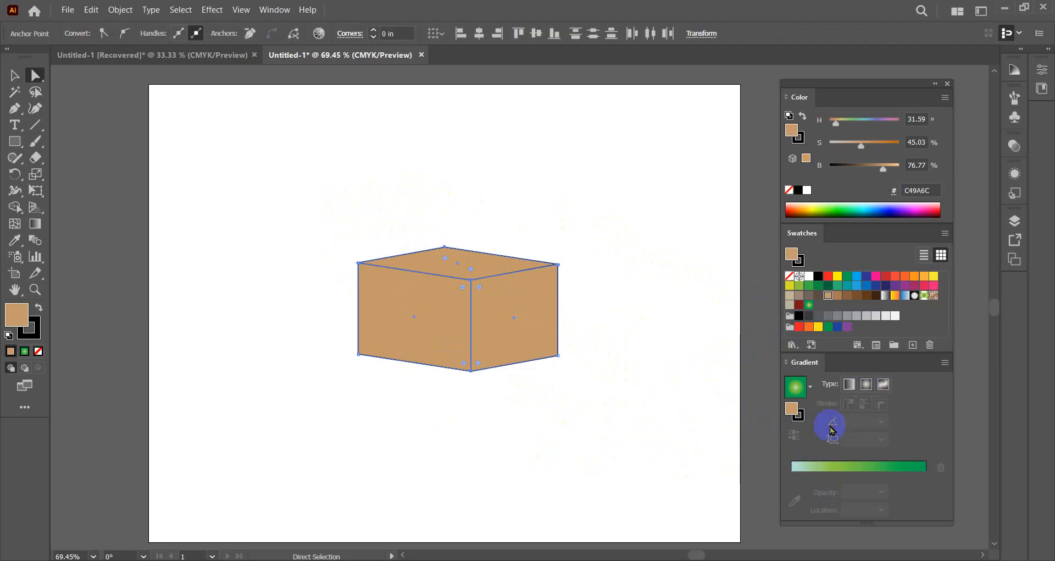
click(886, 295)
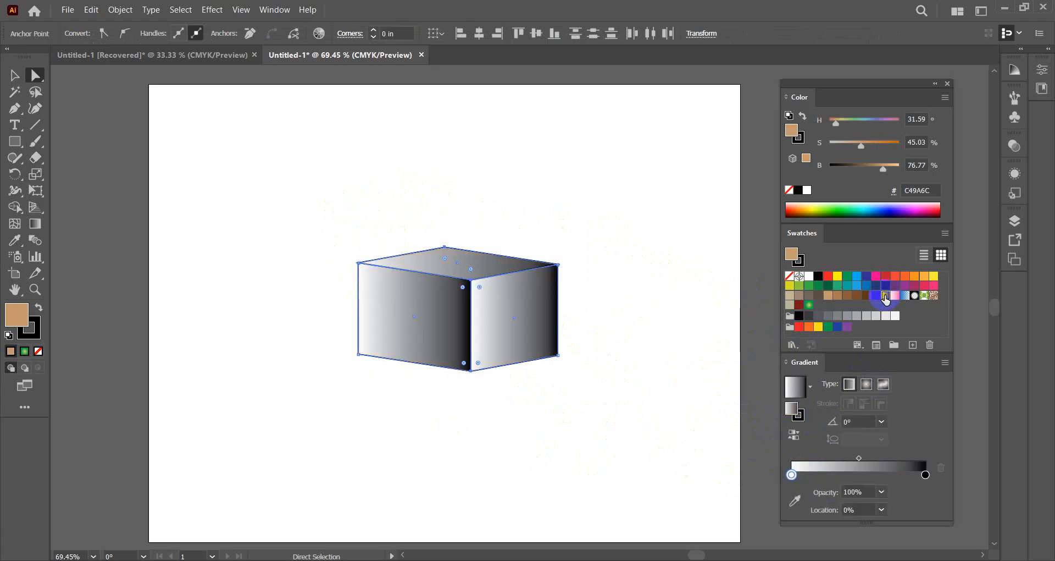
click(661, 349)
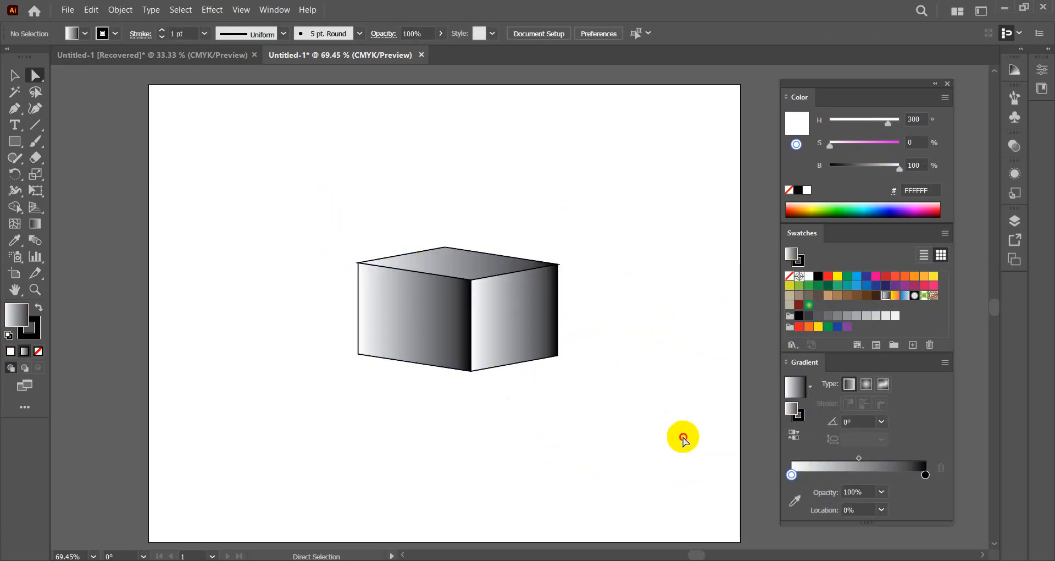
Step: Change both gradient stops of the right face to the brown swatch A97C50
click(511, 316)
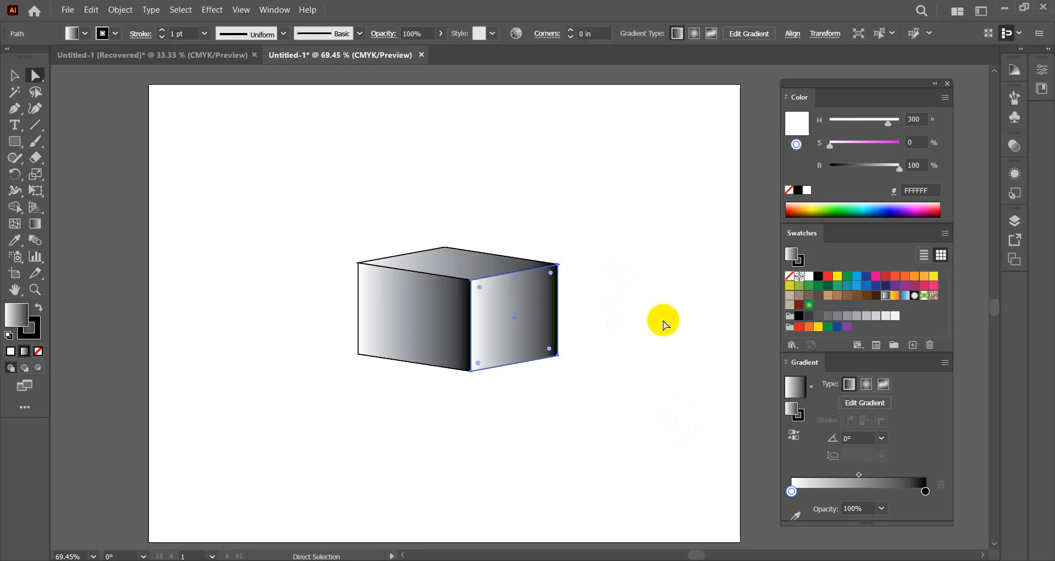
drag(837, 296, 925, 492)
click(794, 495)
drag(792, 495, 790, 491)
click(585, 354)
click(481, 327)
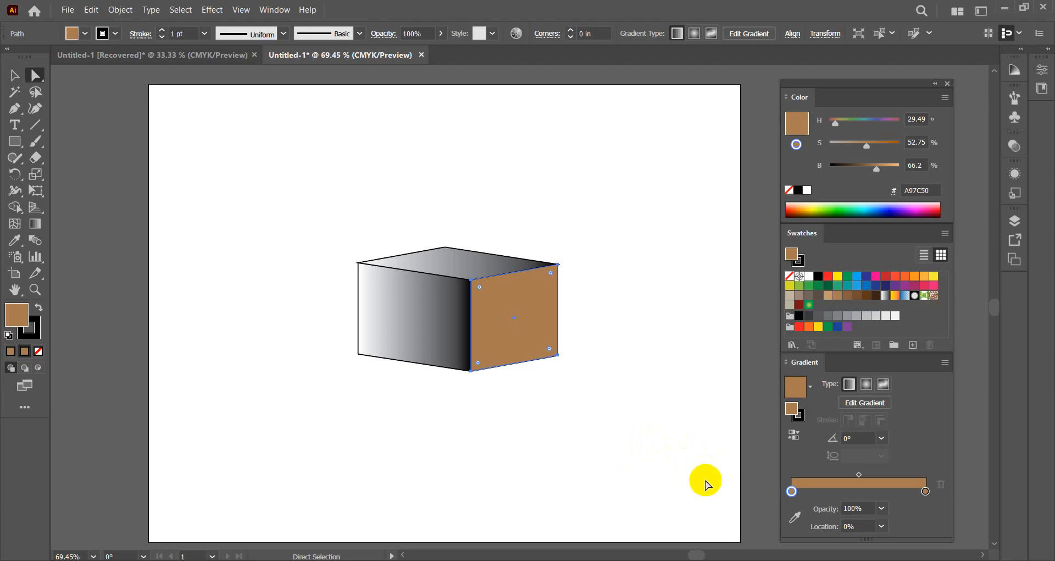
Step: Try to apply white to the right face's starting gradient stop, and restore the face's brown gradient fill
click(791, 491)
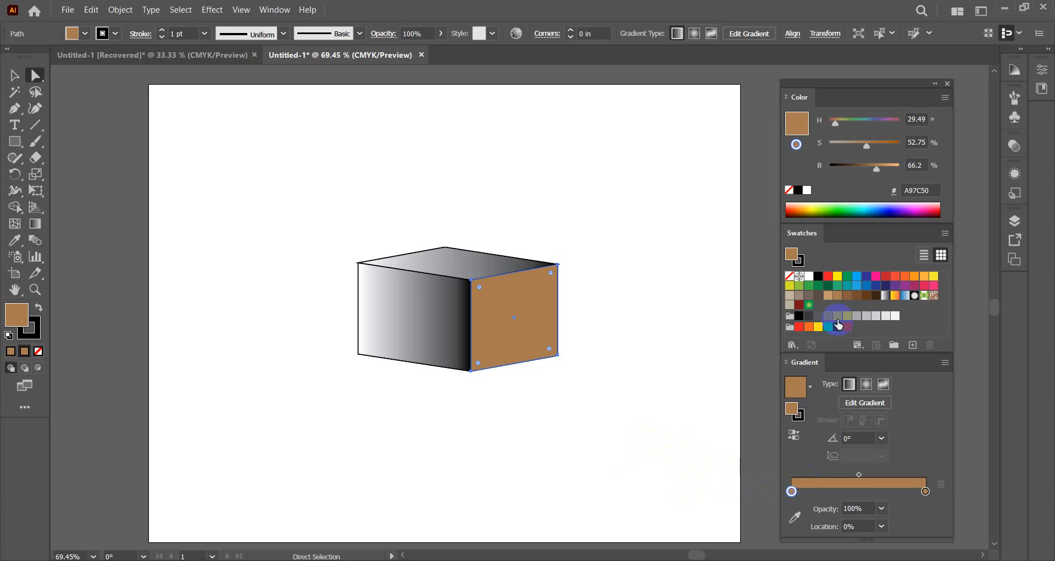
click(811, 277)
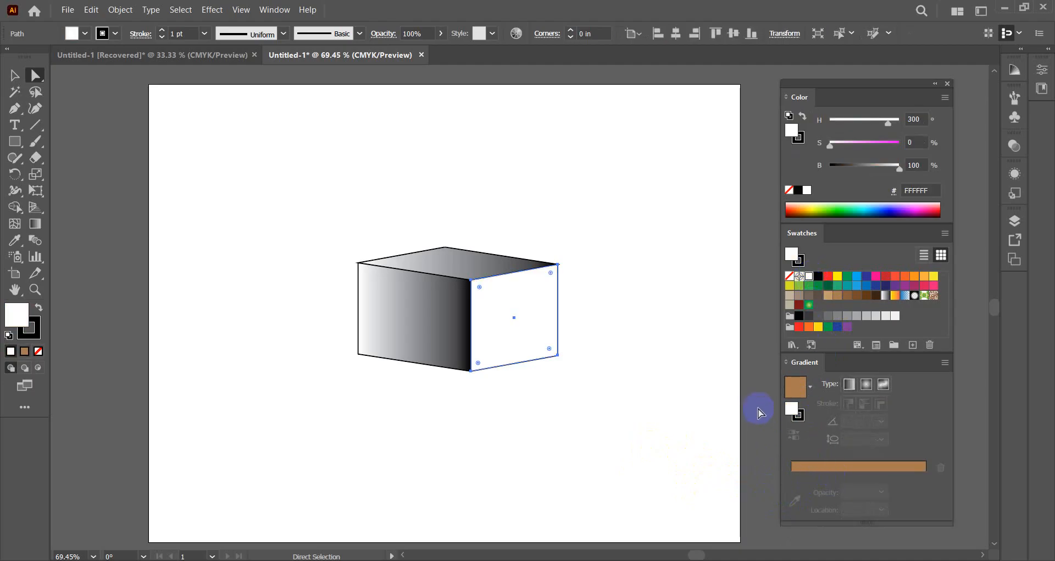
key(period)
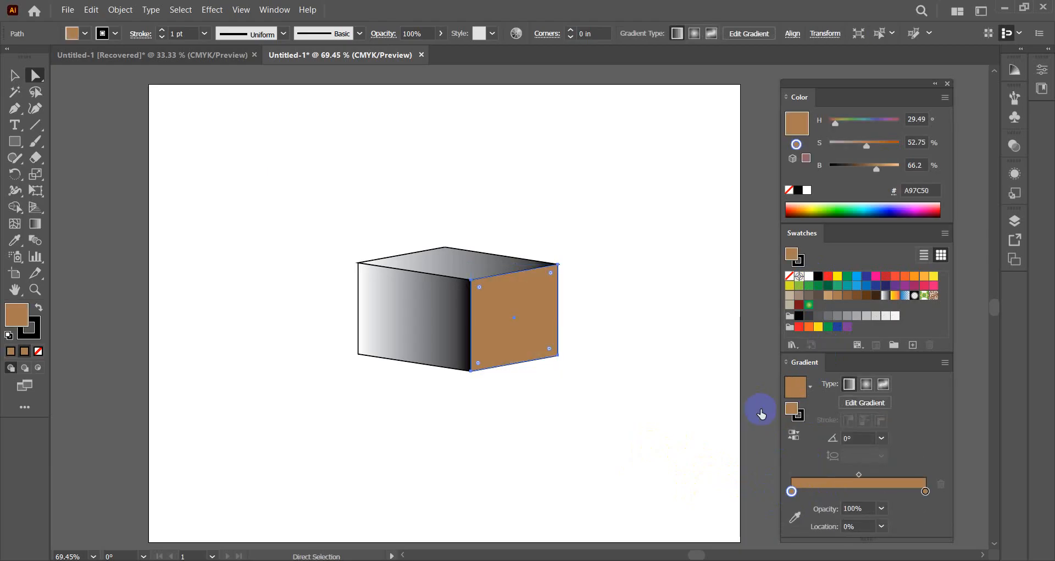
Step: Set the right face's starting gradient stop to white and shift the gradient midpoint to 13%
click(793, 490)
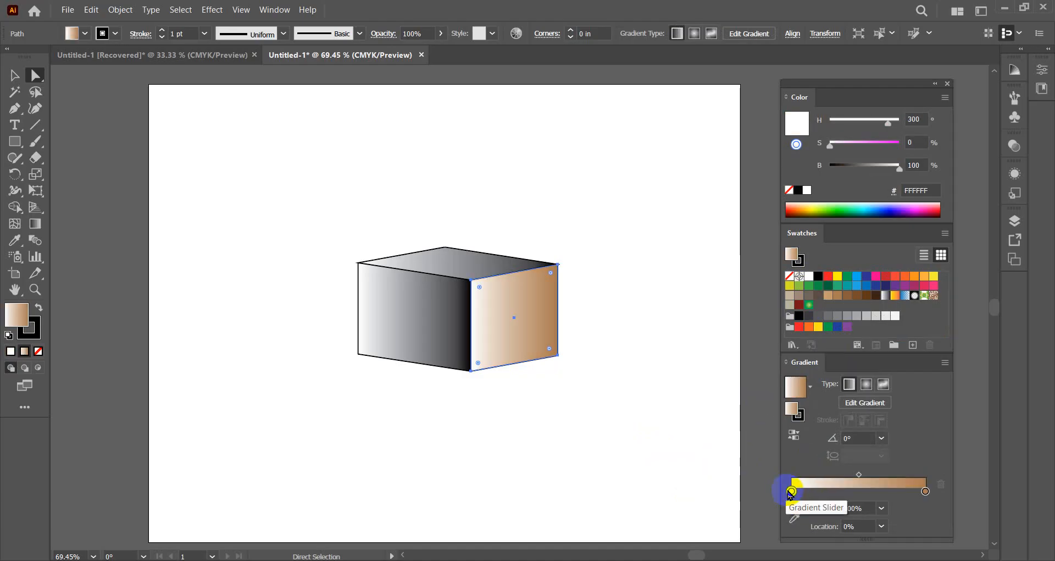
drag(860, 479, 812, 484)
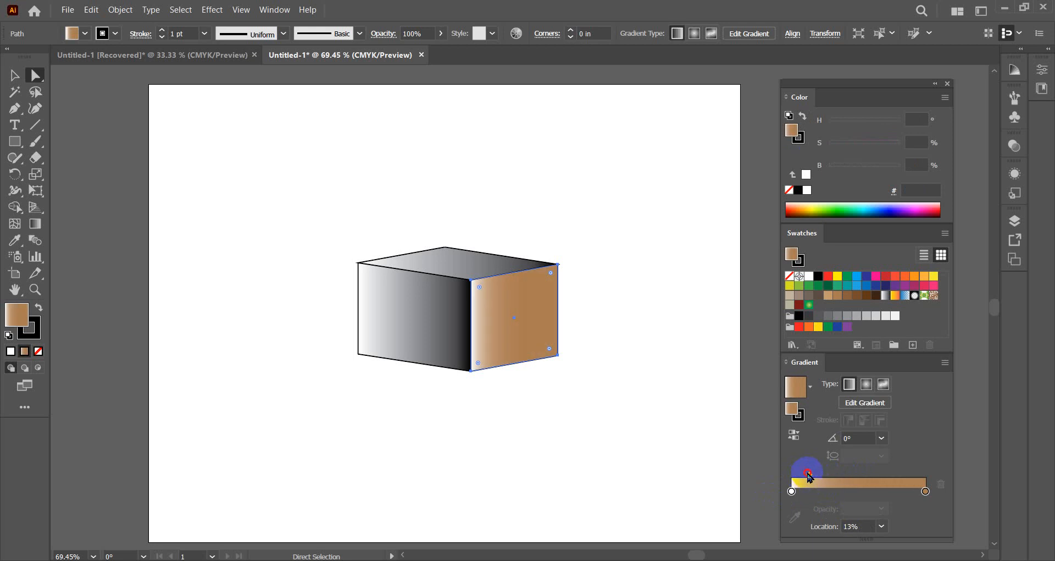
drag(802, 476, 804, 476)
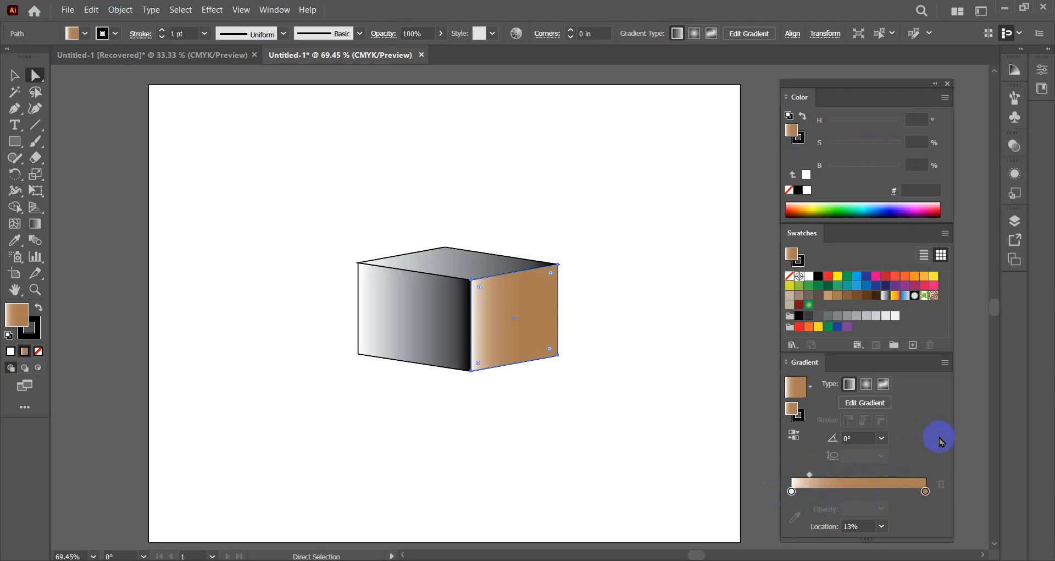
Step: Undo the white starting stop and the midpoint shift in the right face's gradient
click(809, 477)
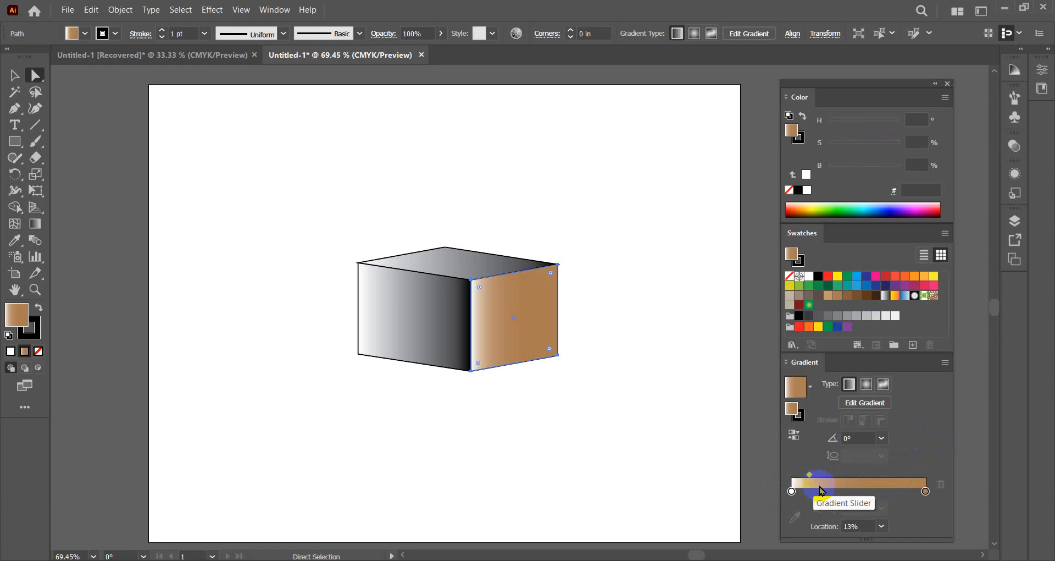
click(823, 490)
key(ctrl+z)
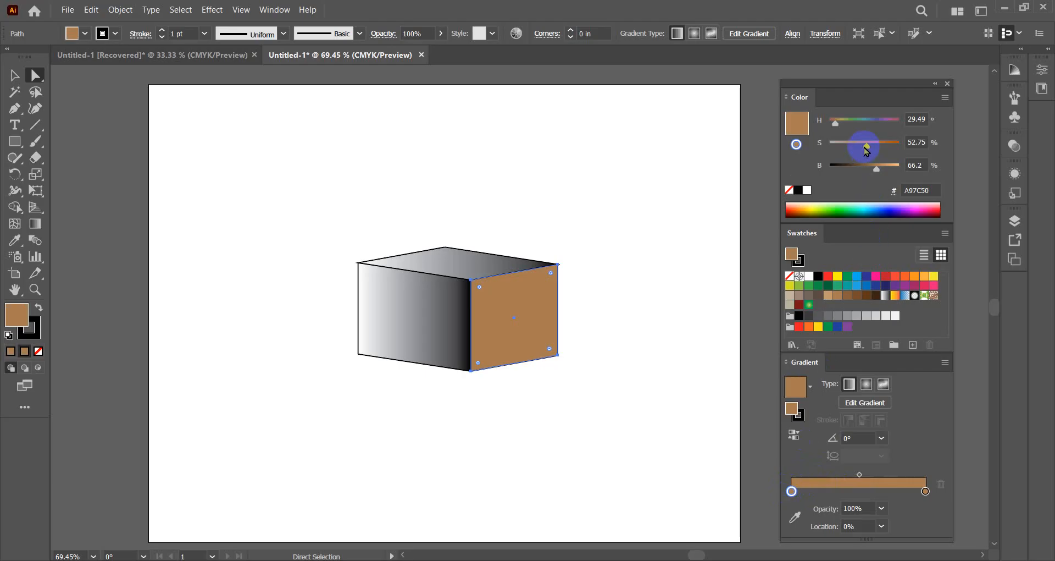
Step: Lower the saturation of the right face's starting gradient stop to 16% and deselect the face
drag(864, 147, 842, 147)
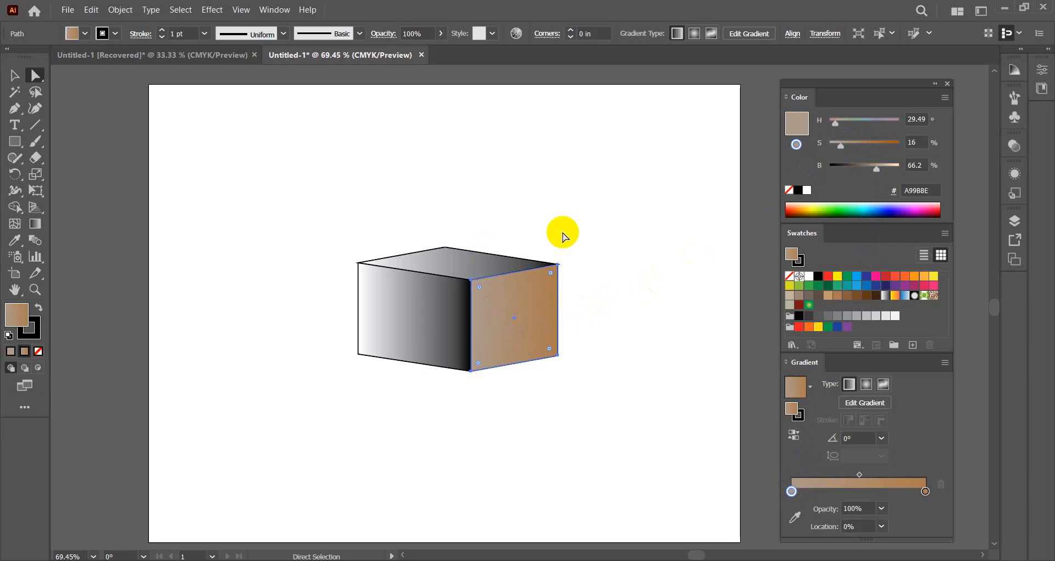
click(660, 298)
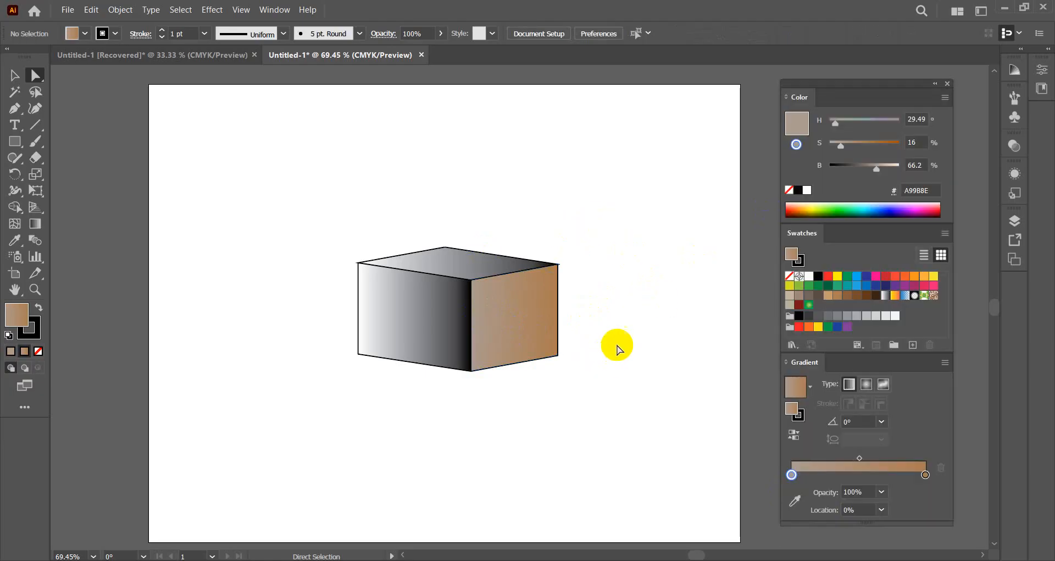
Step: Select the left and top box faces and copy the right face's brown gradient onto them with the Eyedropper
drag(322, 216, 401, 372)
click(388, 358)
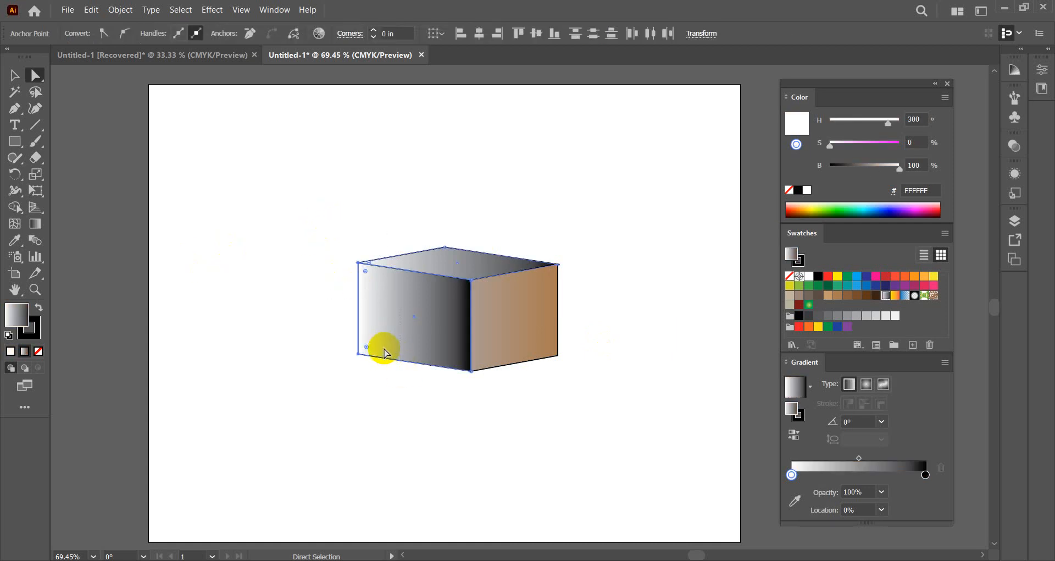
click(15, 243)
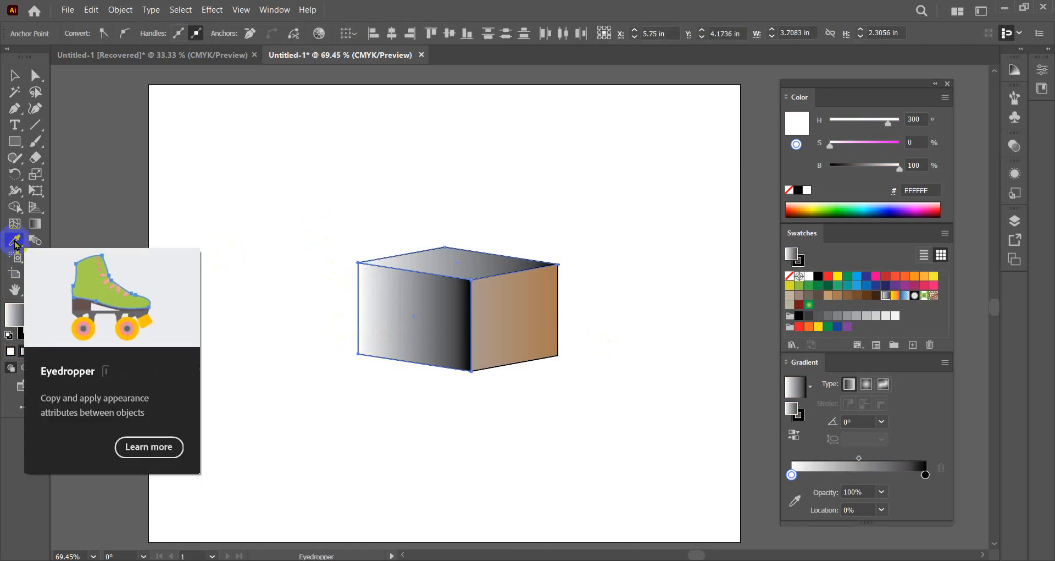
click(530, 319)
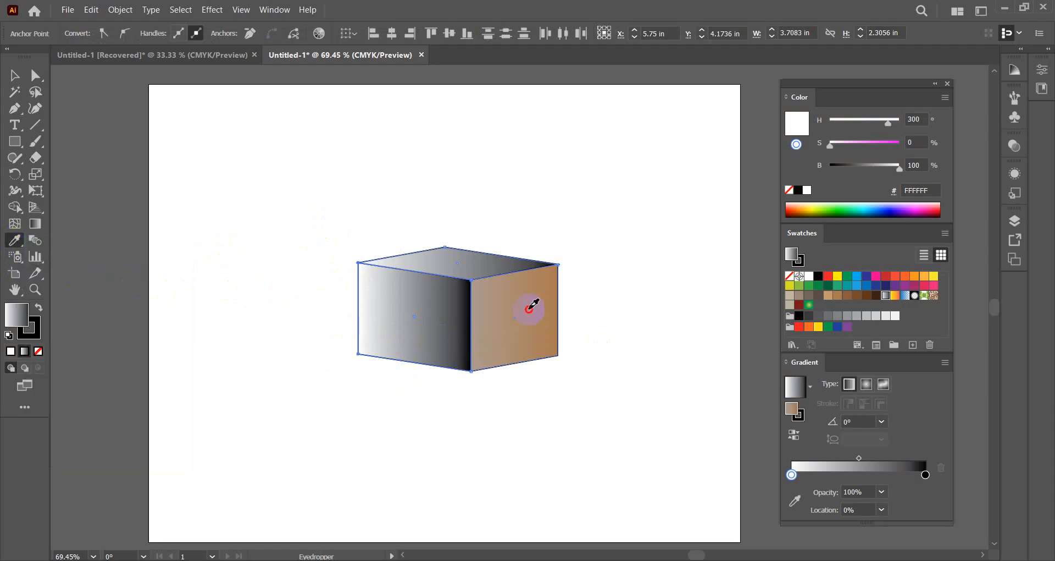
Step: Deselect the left and top box faces after copying the brown gradient
click(13, 75)
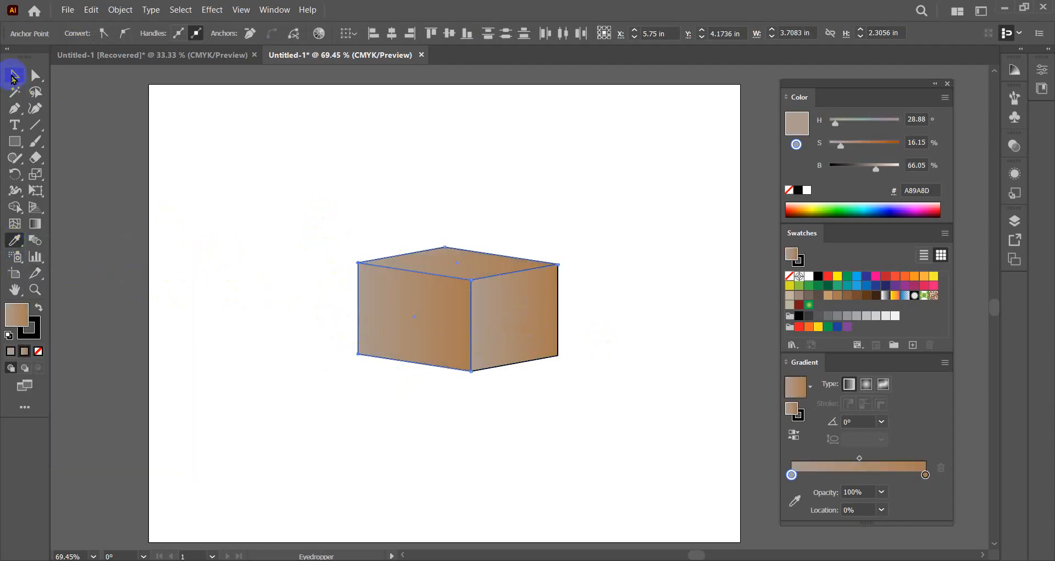
click(523, 164)
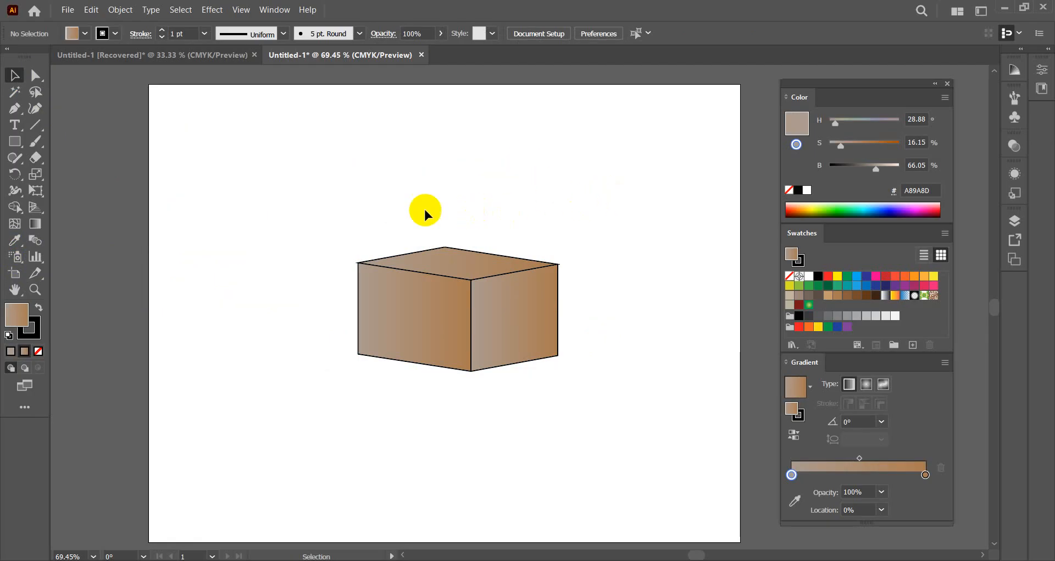
drag(335, 189, 553, 398)
click(612, 249)
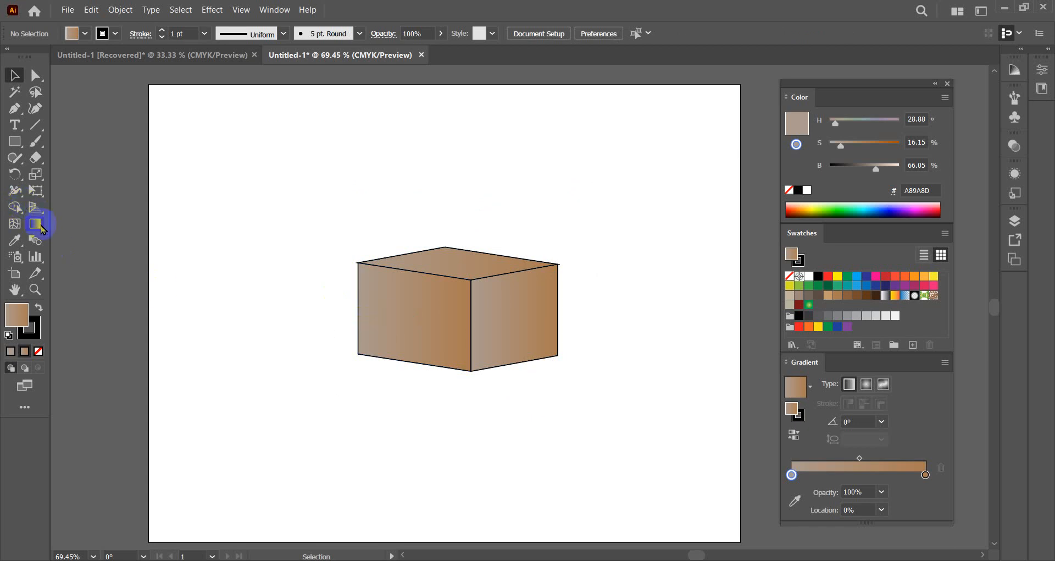
Step: Select the box's left face and redraw its linear gradient horizontally in the opposite direction, at 180°
drag(317, 313, 411, 378)
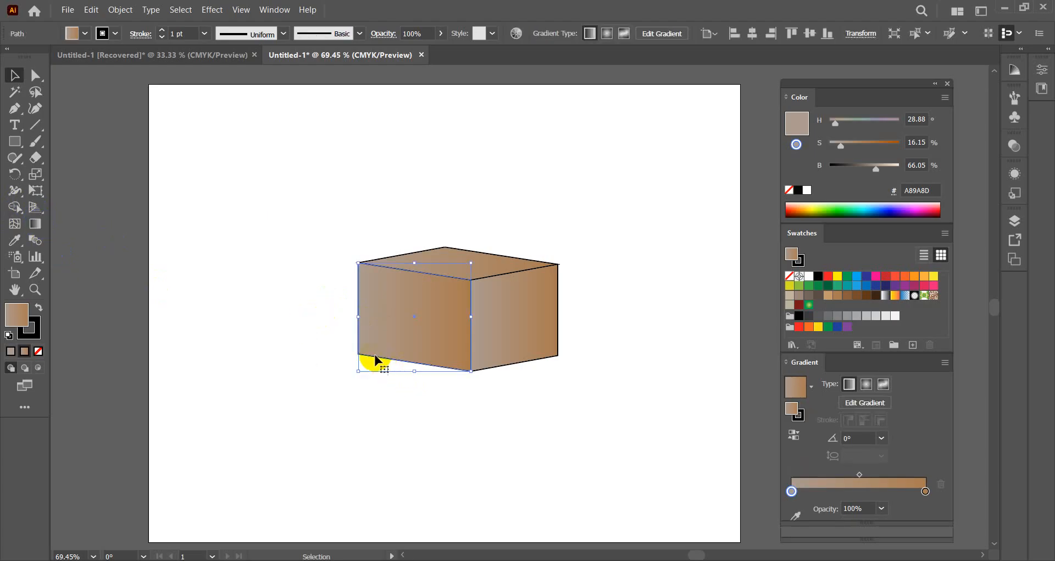
click(34, 226)
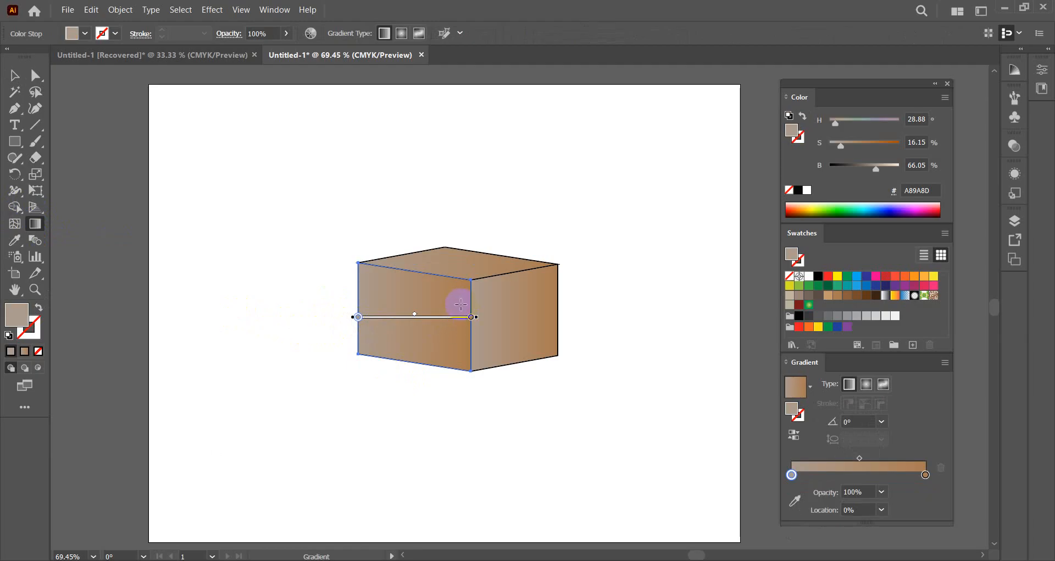
drag(461, 306, 368, 289)
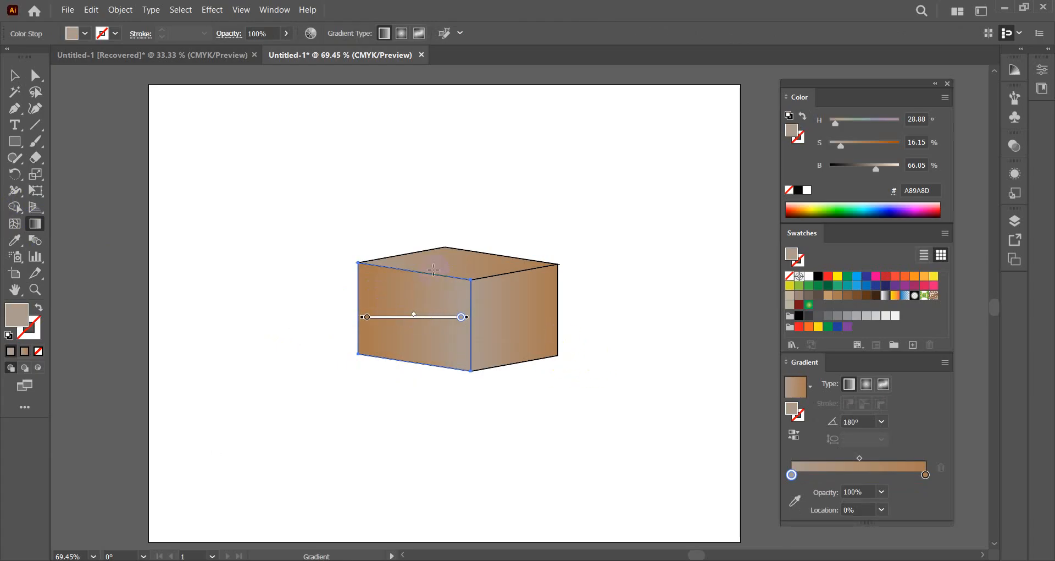
Step: Select the box's top face, redraw its linear gradient vertically at 90° from front to back, and deselect it
click(15, 75)
click(490, 265)
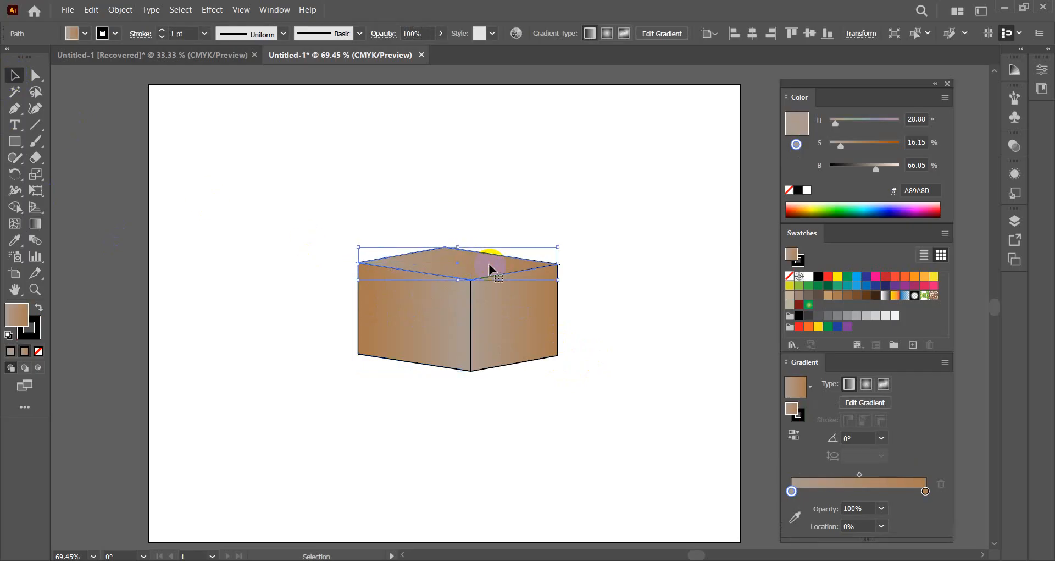
click(34, 223)
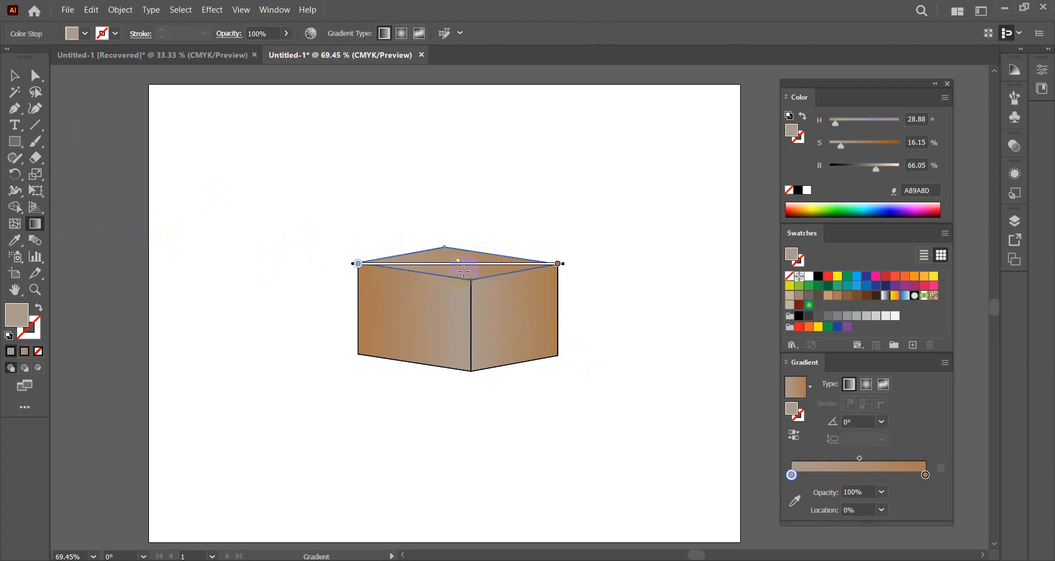
mouse_move(465, 275)
mouse_down()
mouse_move(457, 242)
mouse_move(457, 251)
mouse_up()
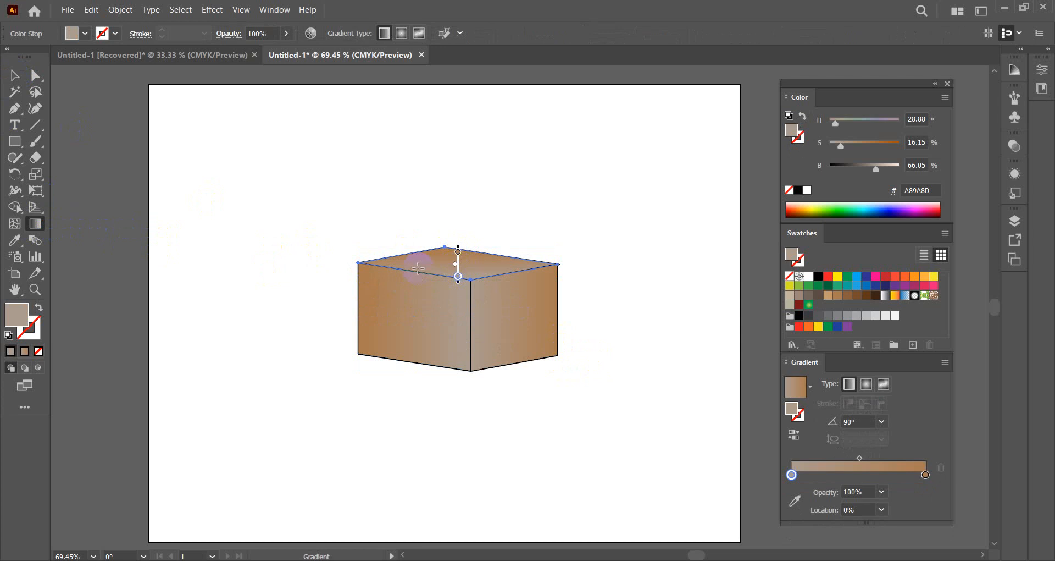
click(14, 78)
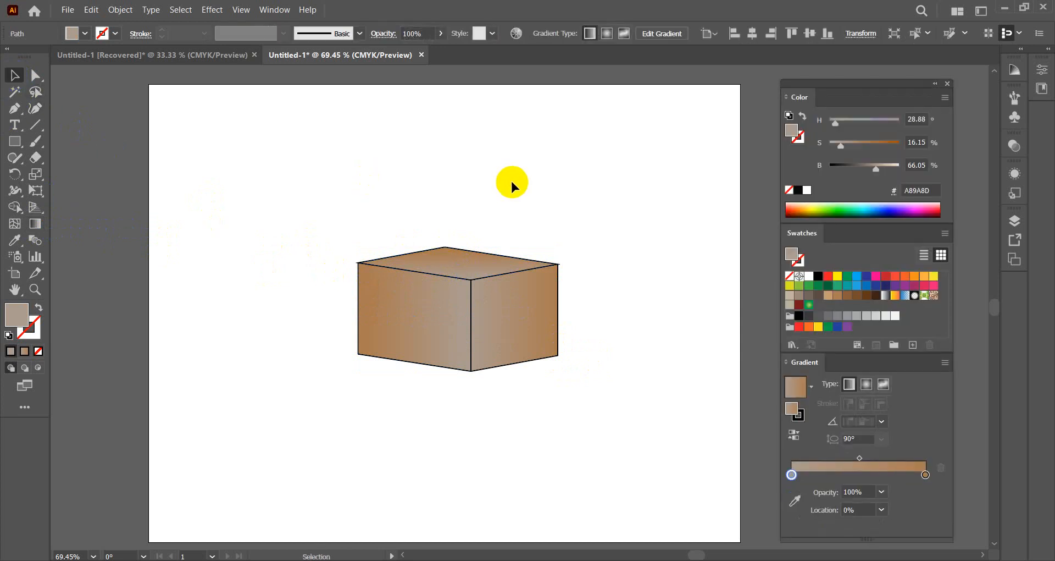
click(510, 179)
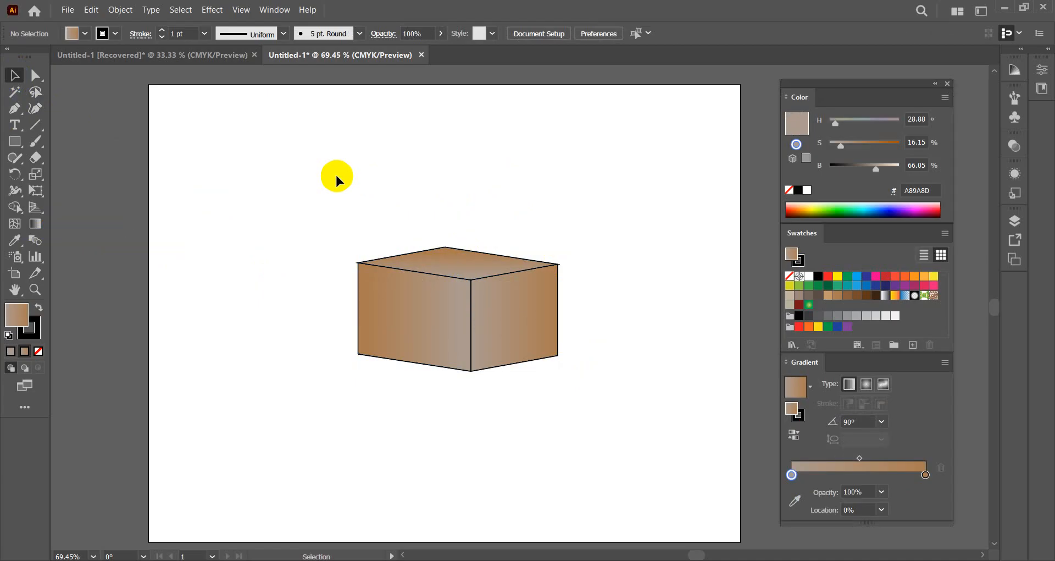
Step: Select all three box faces, set their stroke to None, make the fill active again and deselect the box
drag(325, 185, 621, 427)
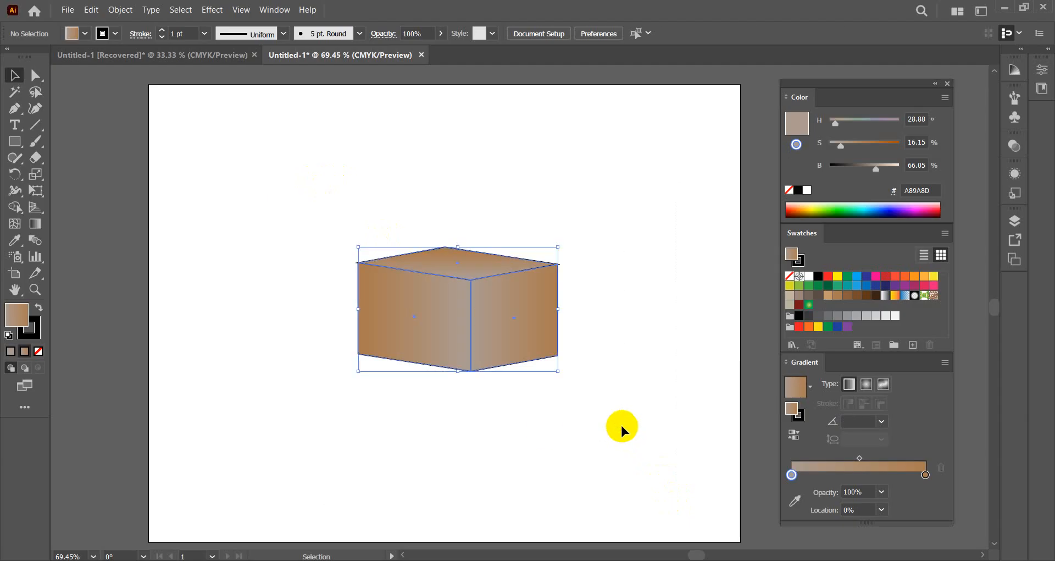
click(29, 327)
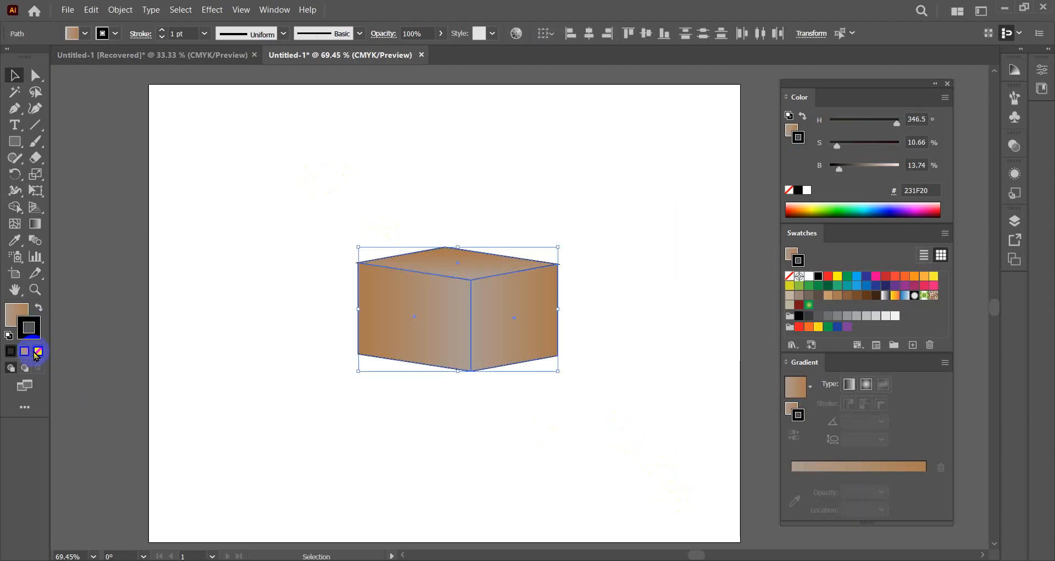
click(36, 352)
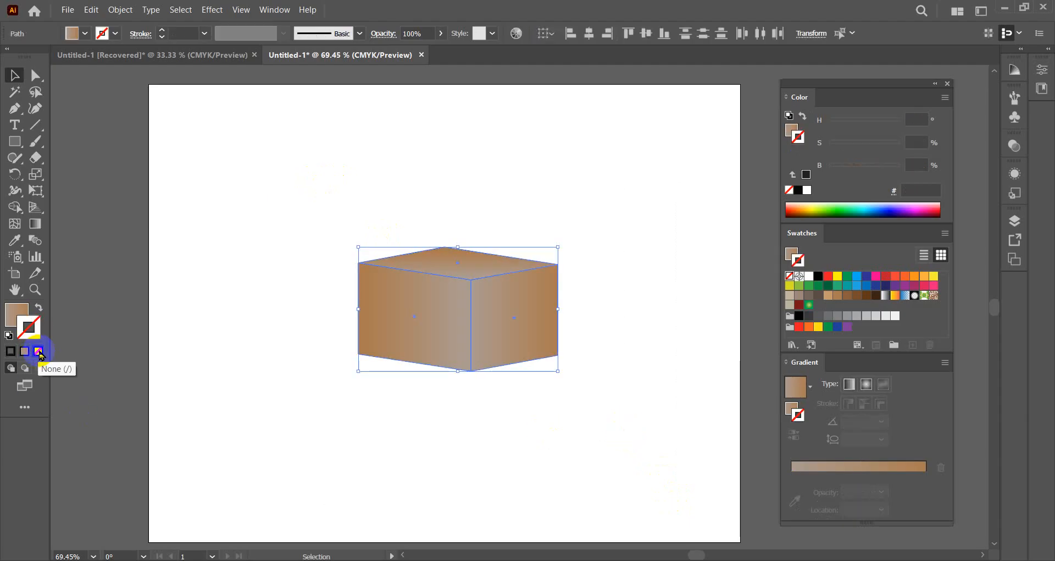
click(234, 265)
click(18, 310)
drag(302, 222, 558, 382)
click(627, 320)
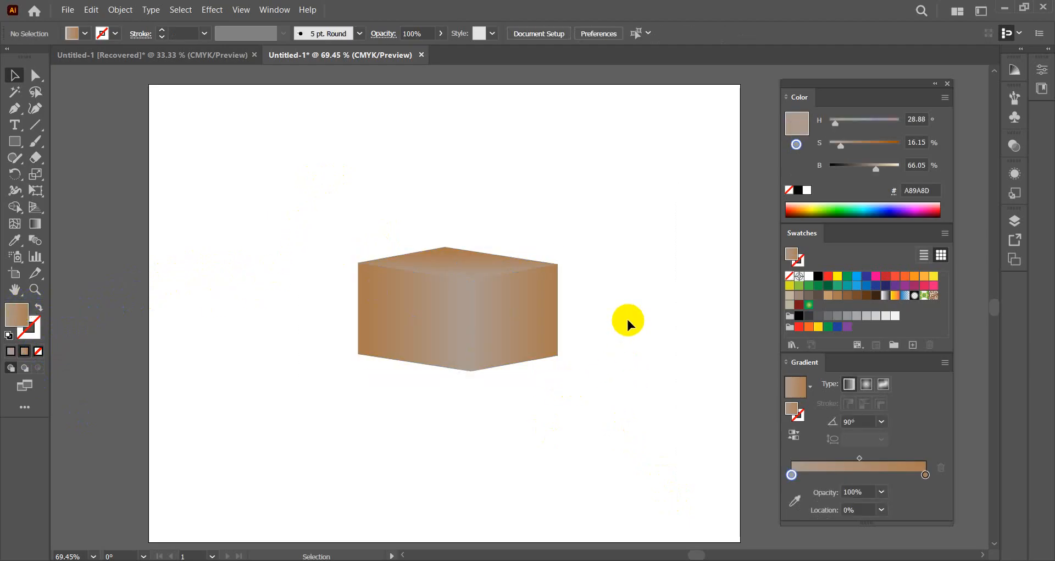
Step: Group the three box faces and check that they select as one object
drag(352, 212, 580, 384)
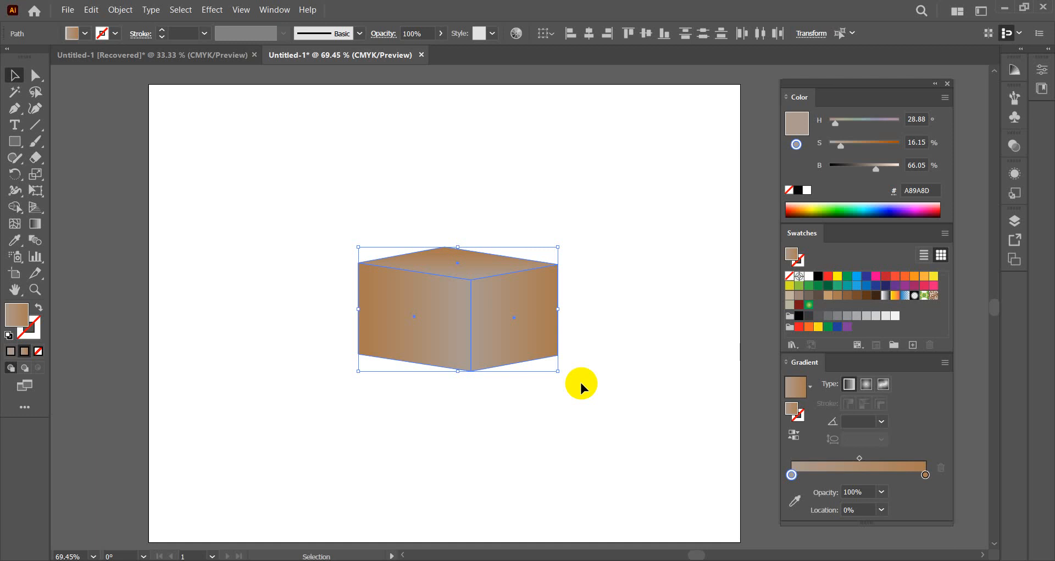
click(632, 313)
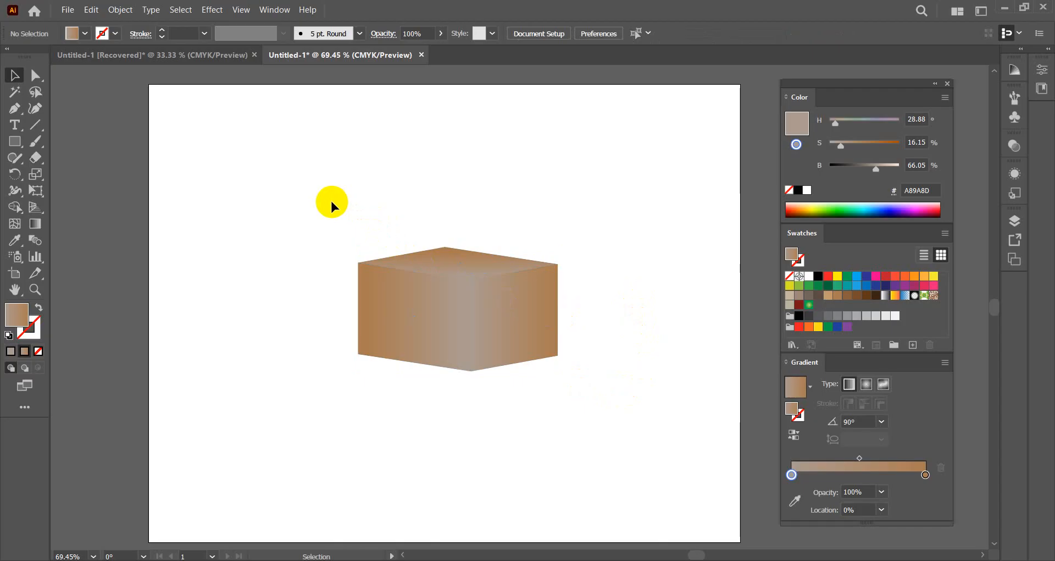
drag(339, 212, 542, 404)
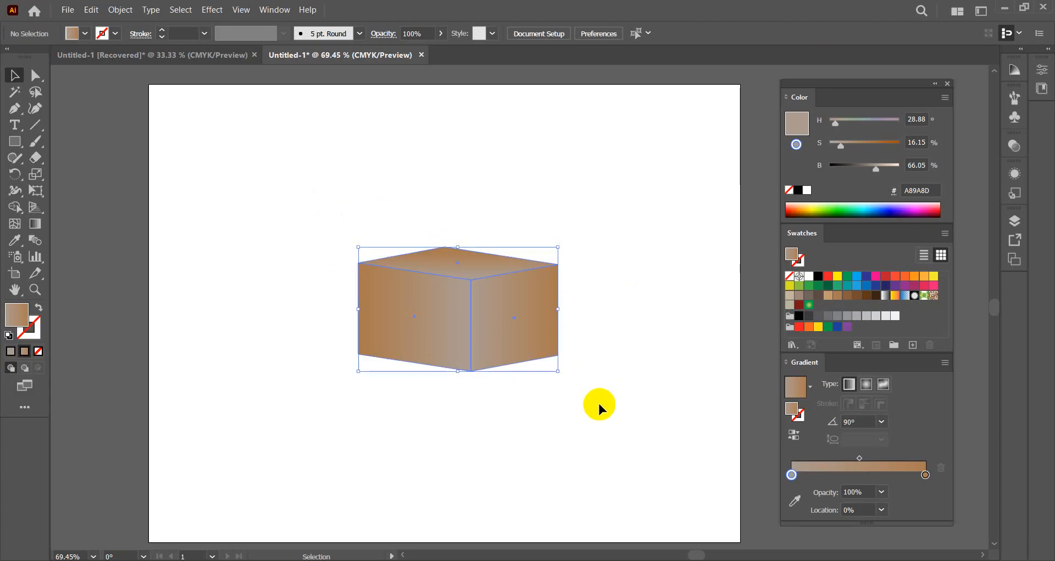
key(a)
key(v)
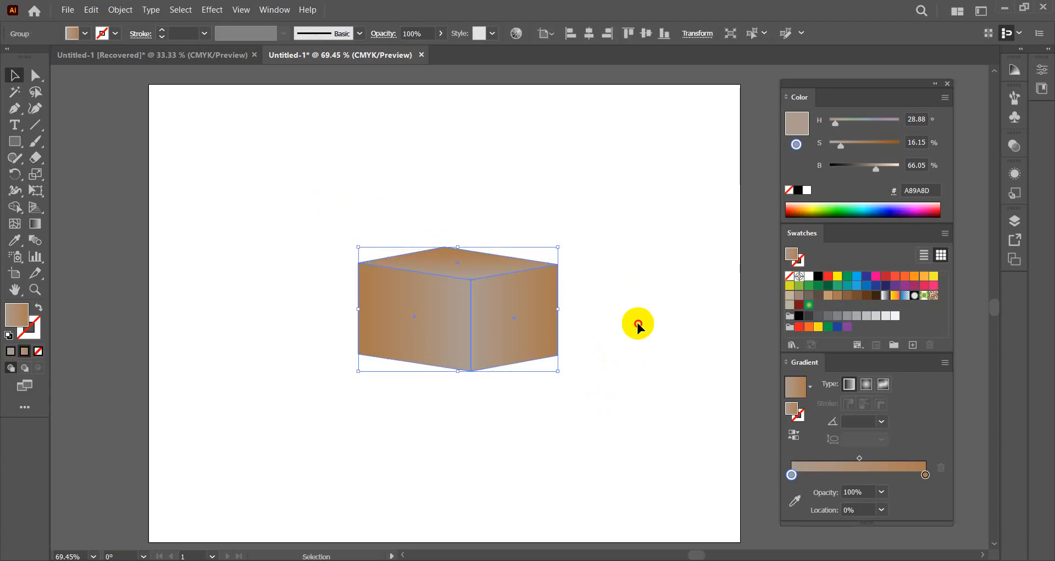
click(612, 344)
drag(362, 209, 572, 387)
click(623, 266)
click(501, 309)
click(627, 235)
Step: Open the Illustrator Drop Shadow effect for the grouped box and move its dialog clear of the artwork
click(491, 302)
click(214, 11)
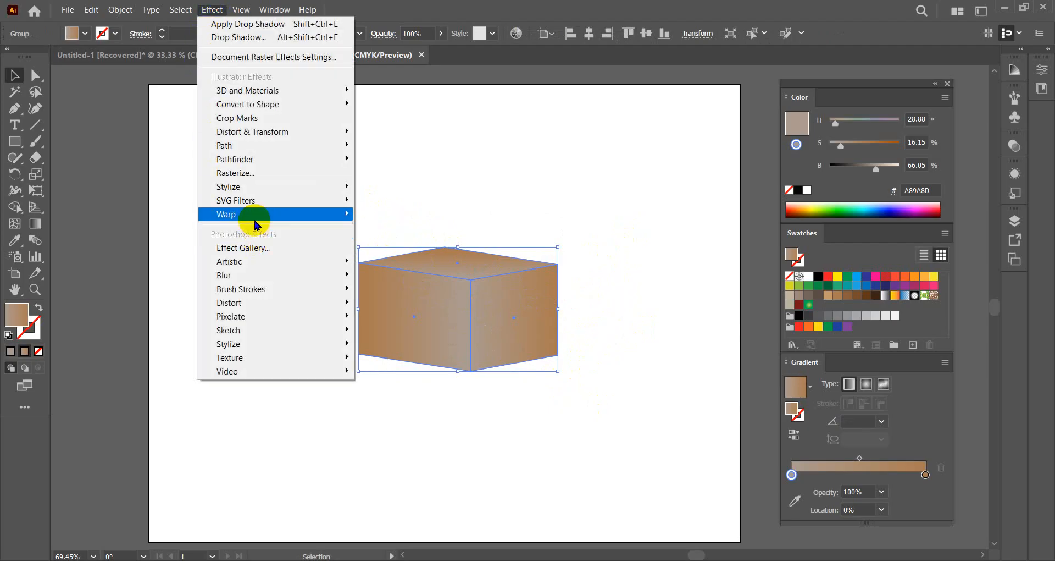
mouse_move(255, 190)
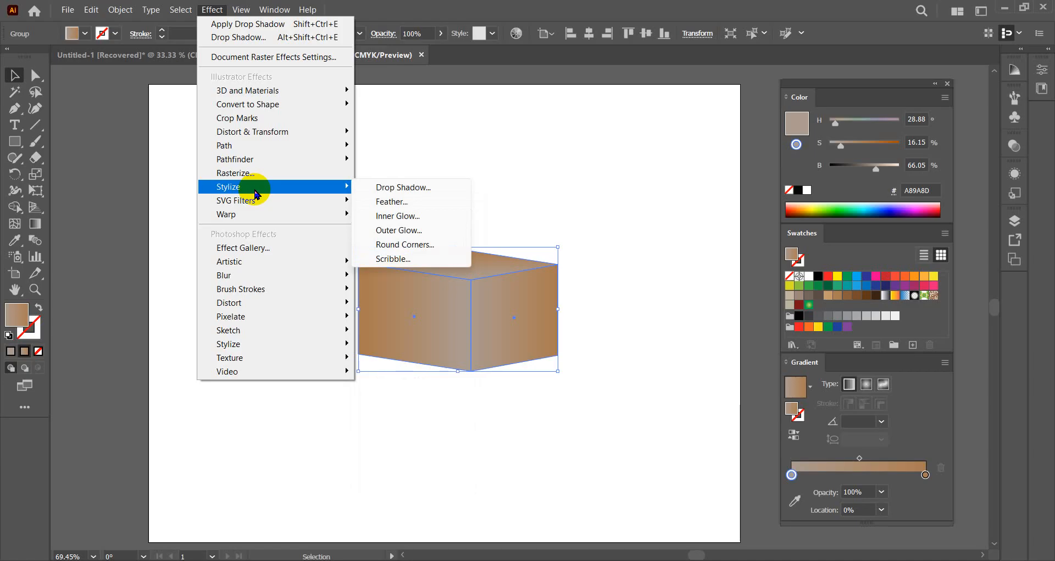
click(394, 188)
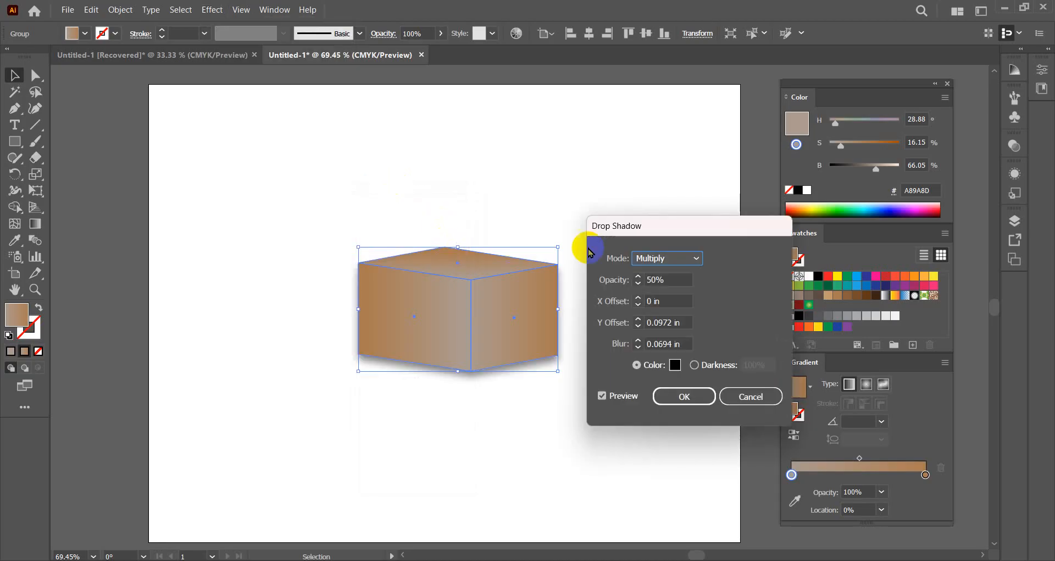
drag(685, 227, 697, 187)
drag(685, 226, 696, 194)
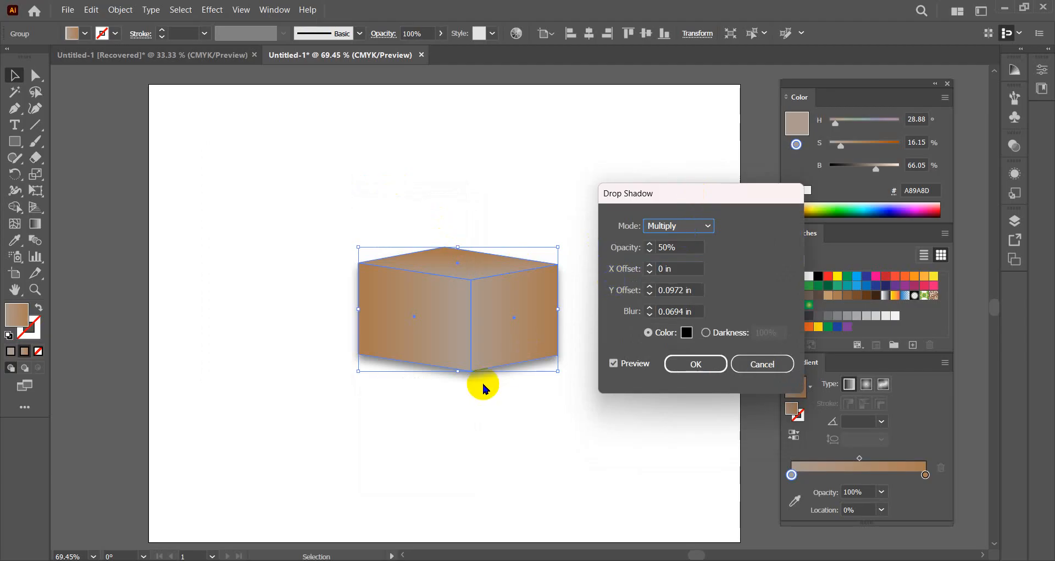
Step: Try a drop shadow on the box with Normal blending mode and 100% opacity
click(708, 226)
click(709, 240)
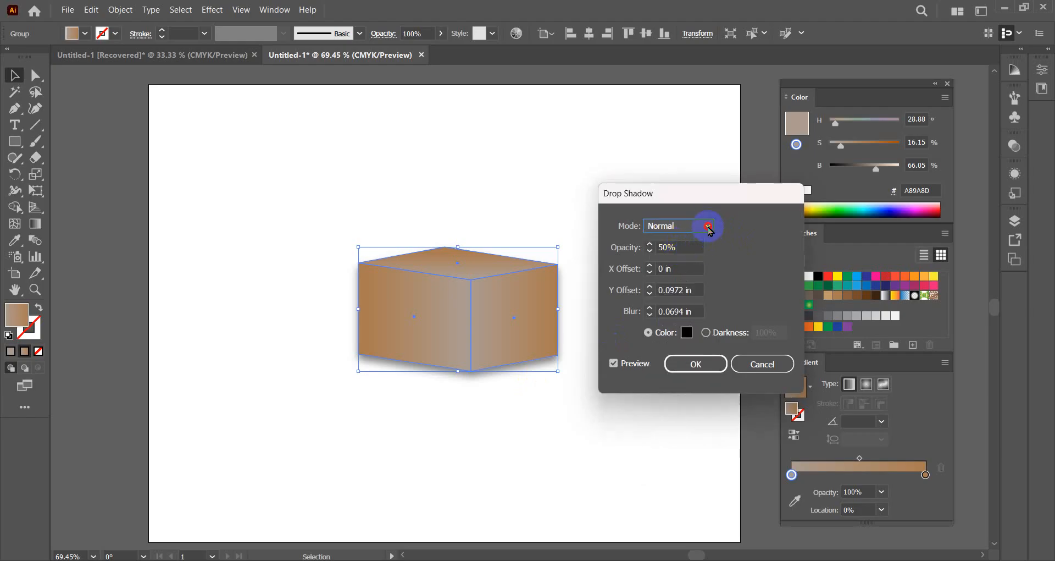
click(708, 227)
click(687, 263)
click(706, 226)
click(693, 242)
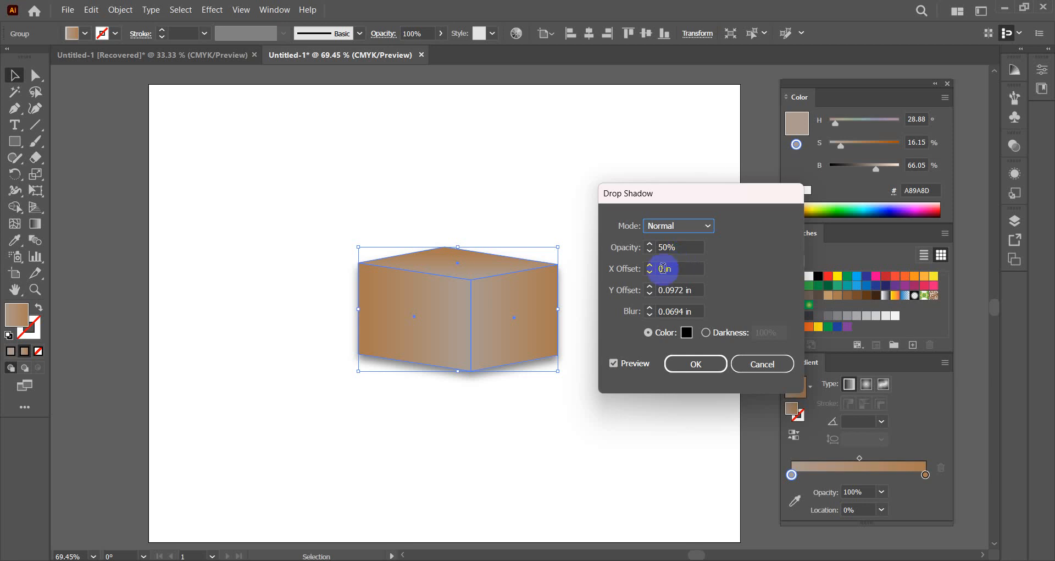
click(683, 247)
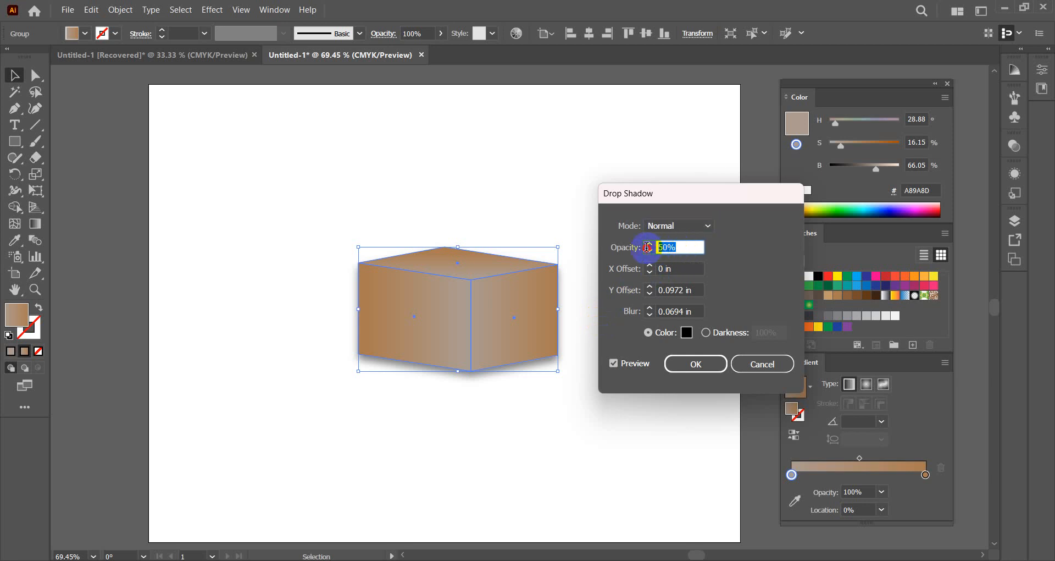
text(100)
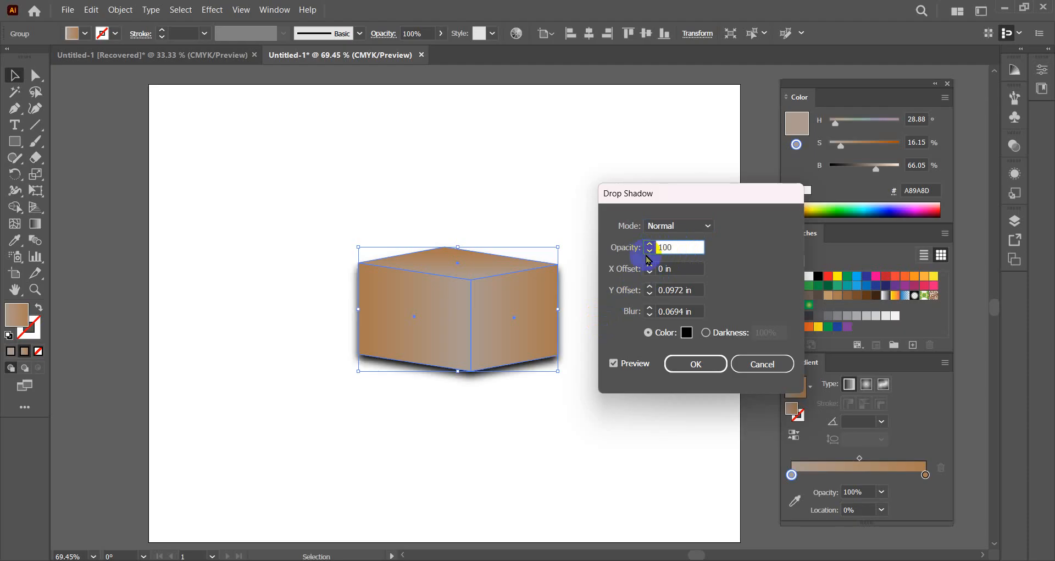
key(Return)
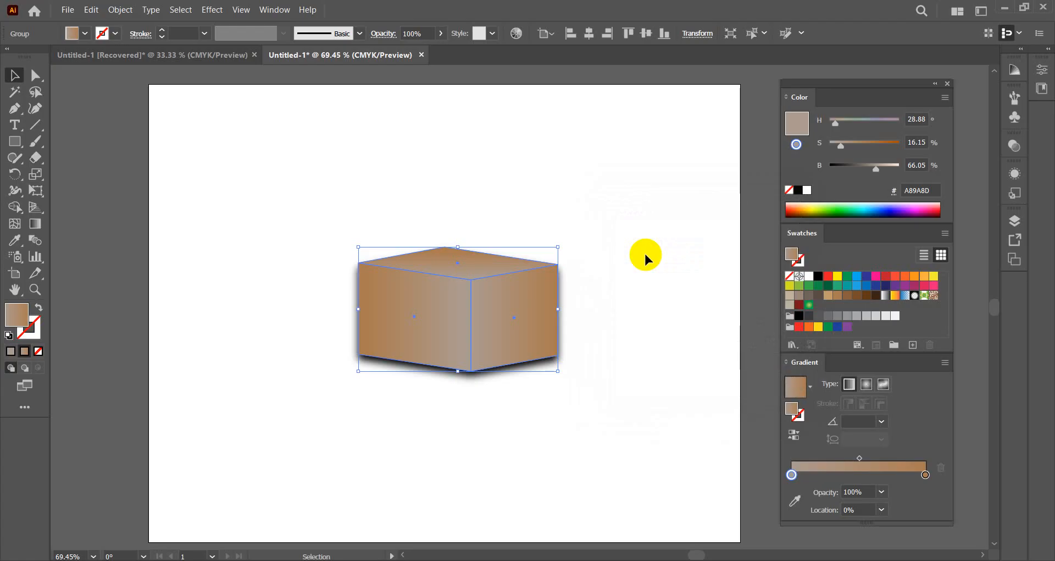
Step: Undo the box's drop shadow and deselect the box
key(ctrl+z)
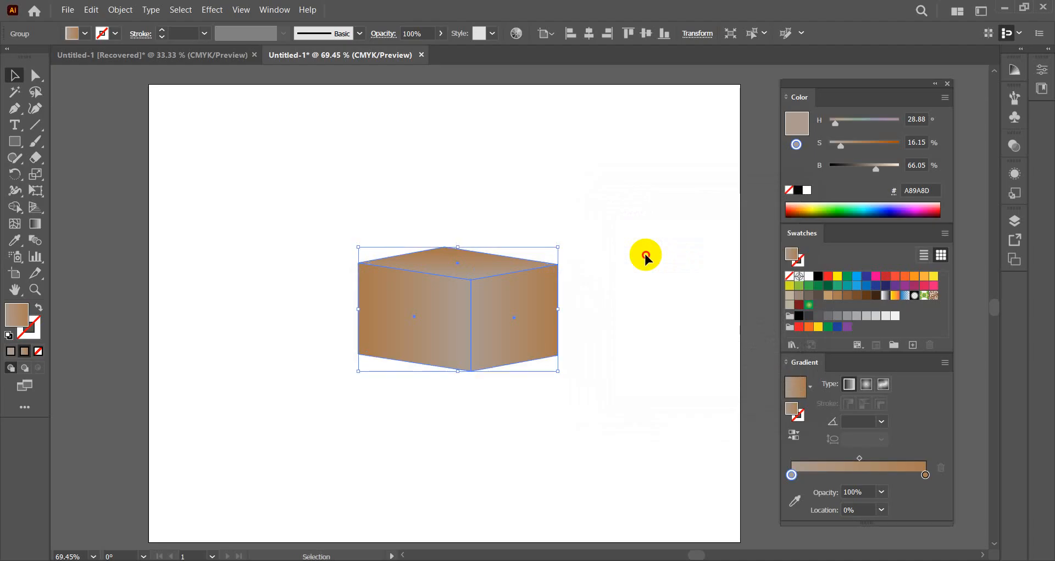
click(646, 257)
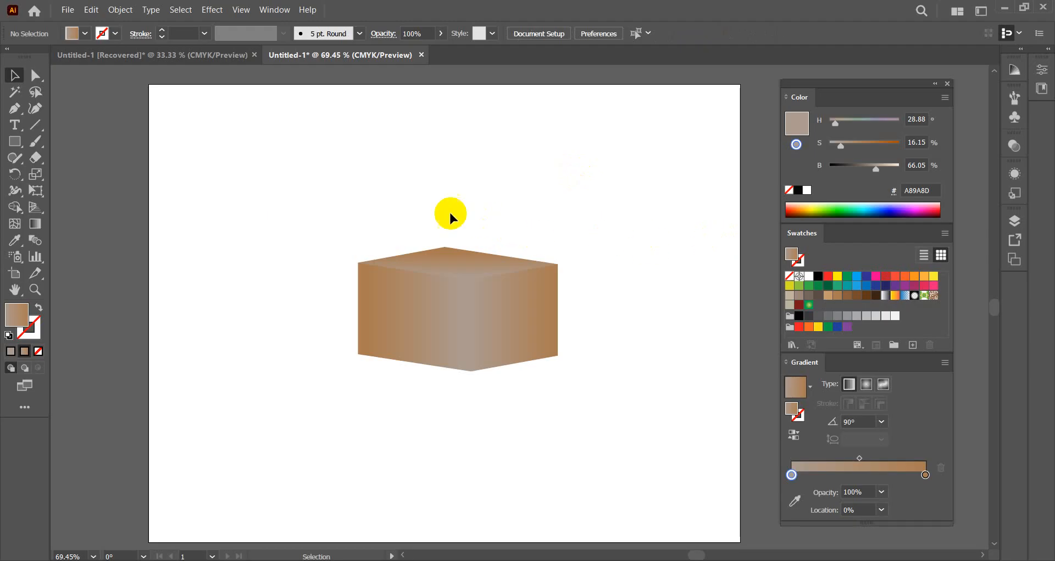
Step: Select the grouped box and open the Illustrator Drop Shadow effect for it
drag(370, 190, 535, 443)
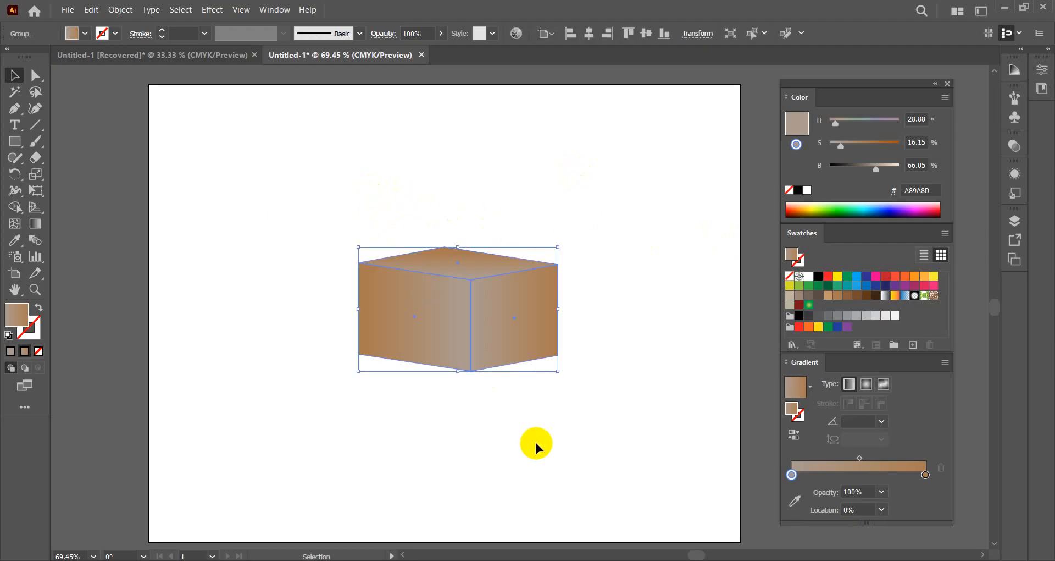
drag(304, 164, 533, 393)
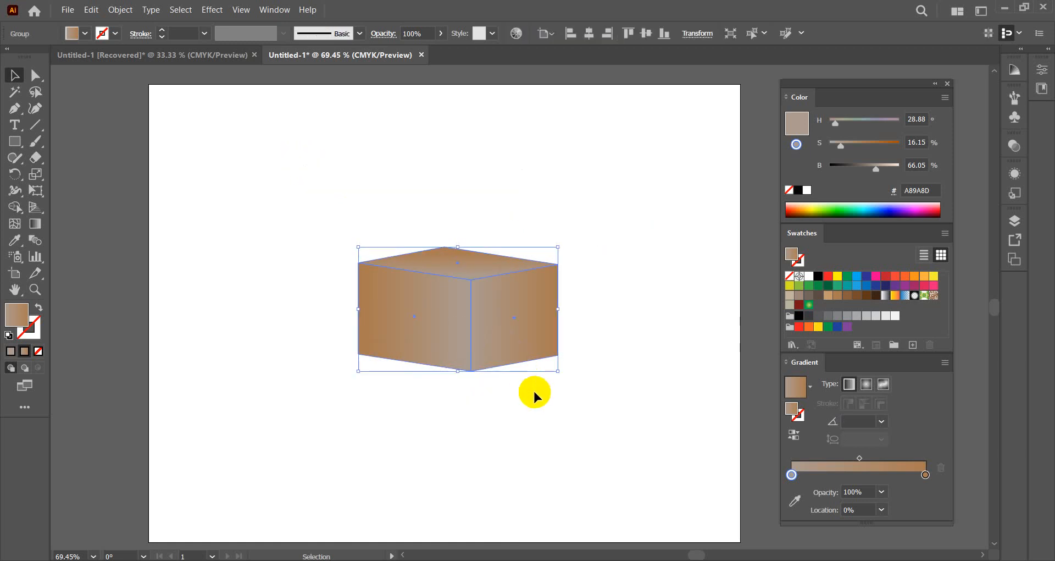
click(212, 10)
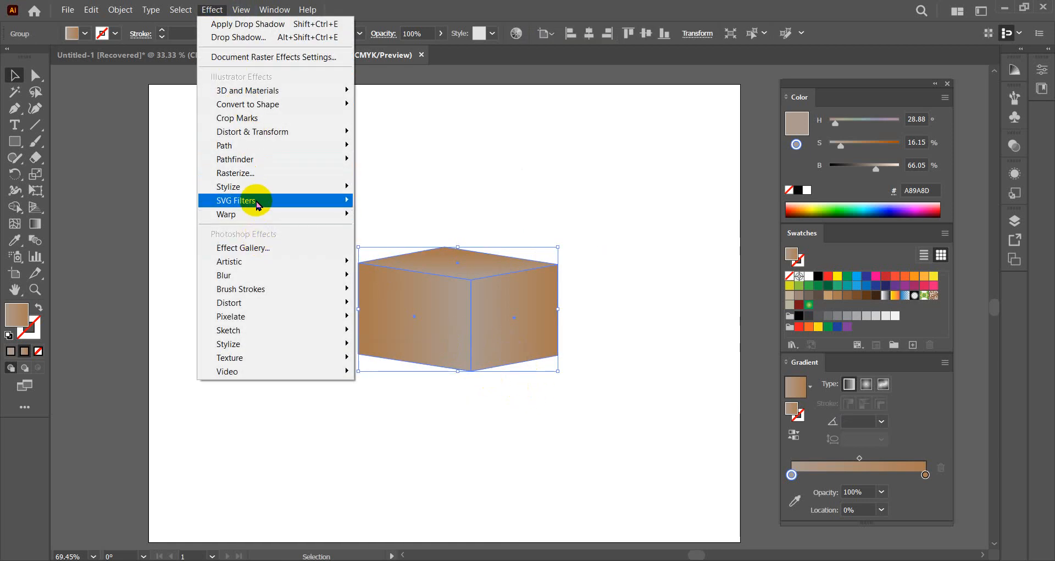
mouse_move(258, 187)
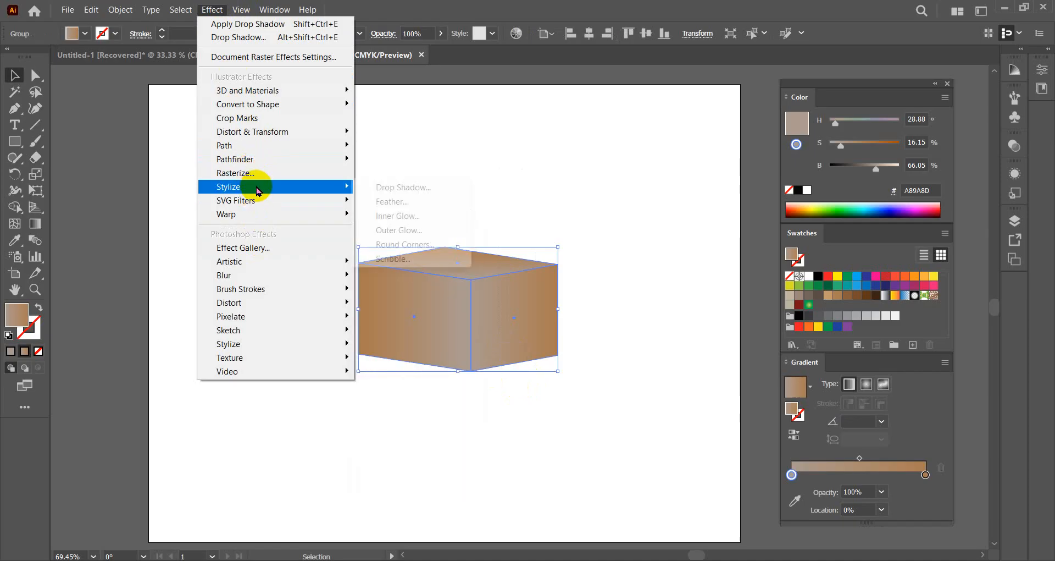
click(404, 188)
Step: Set the opacity of the box's drop shadow to 50%
click(687, 249)
drag(688, 249, 651, 247)
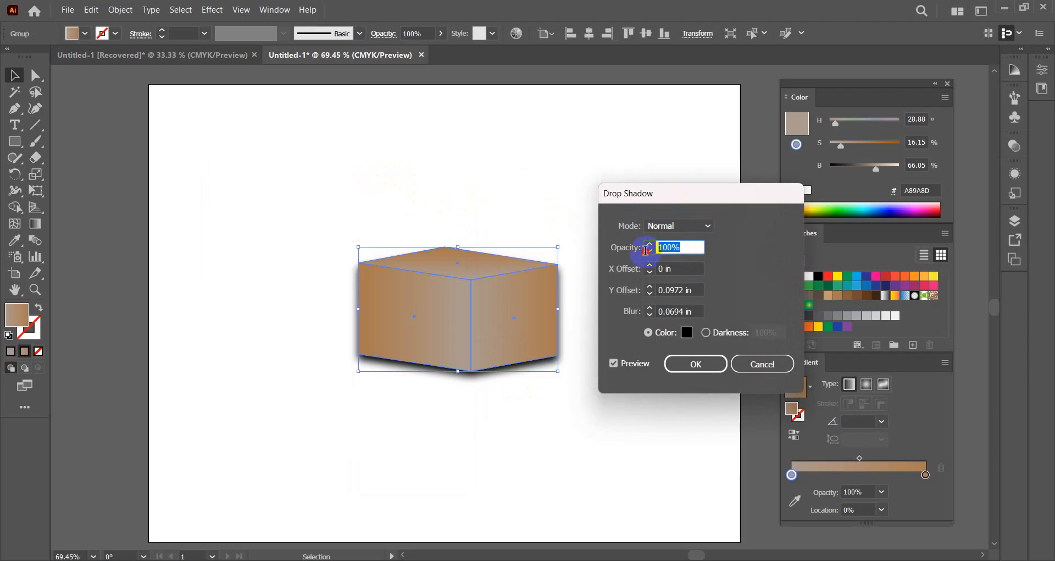
text(50)
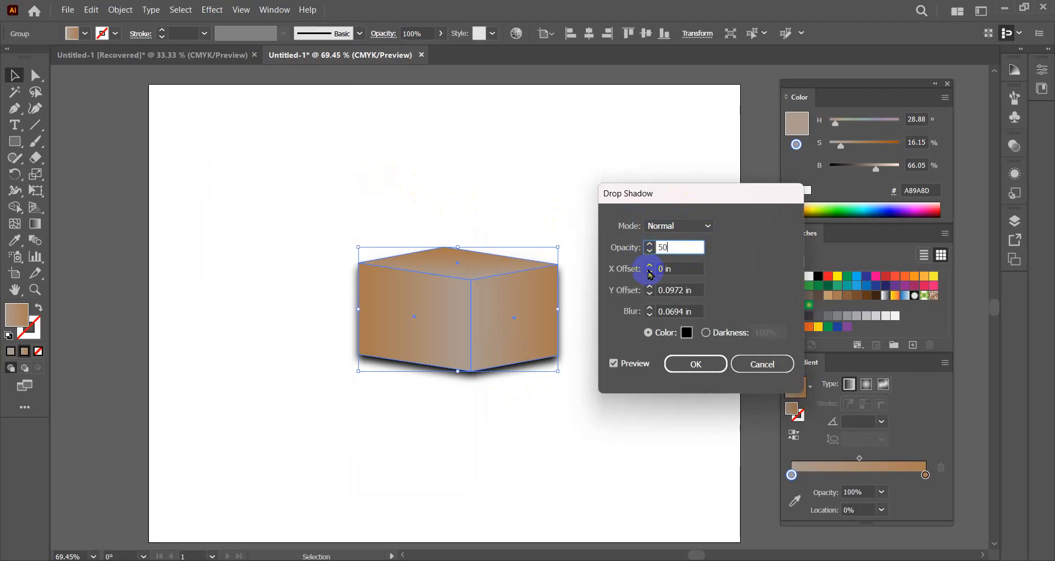
click(704, 201)
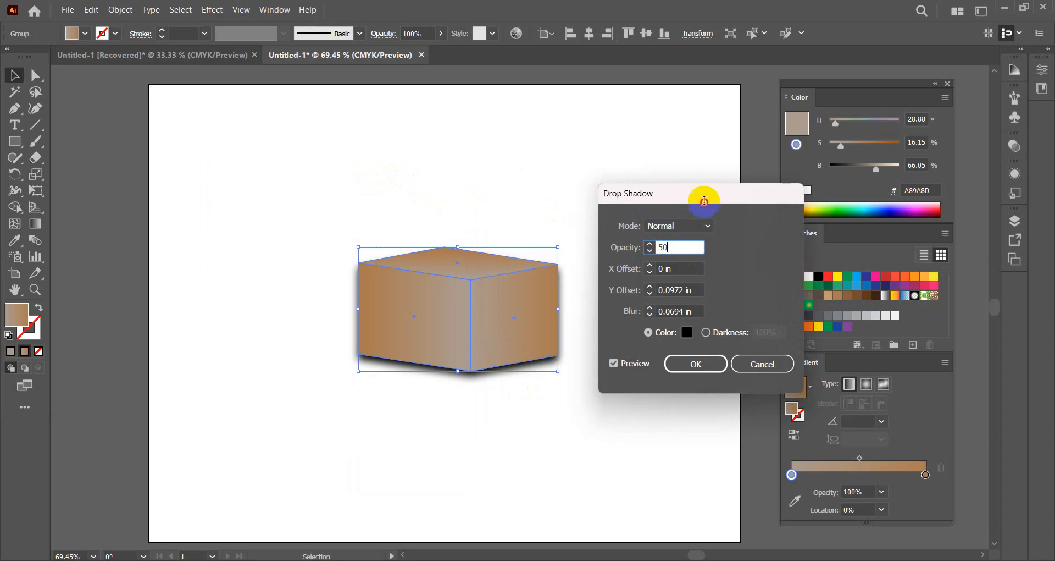
Step: Try a shadow X offset of 1 in and move the dialog clear of the shadow beside the box
click(682, 269)
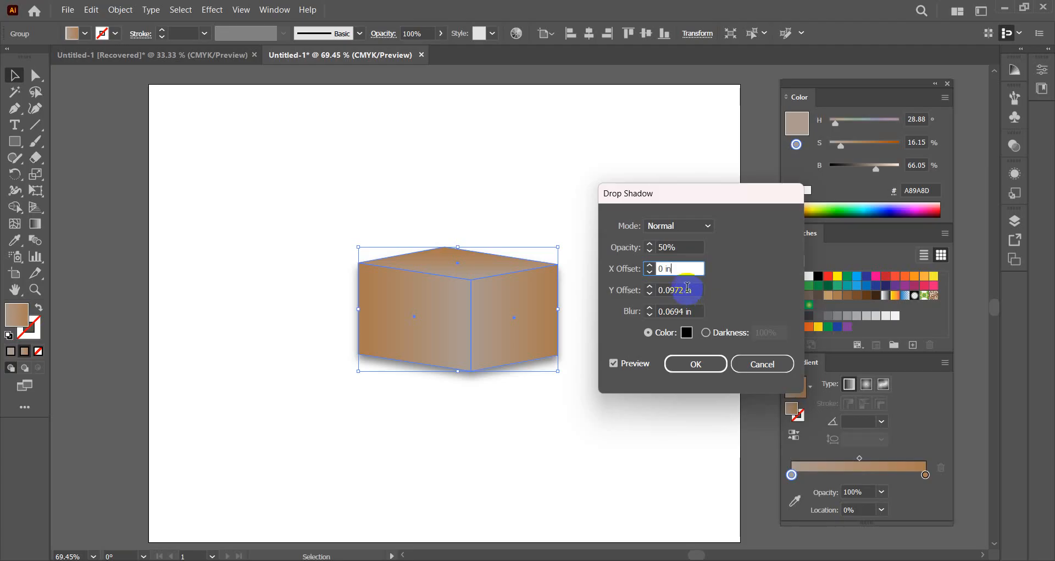
click(650, 265)
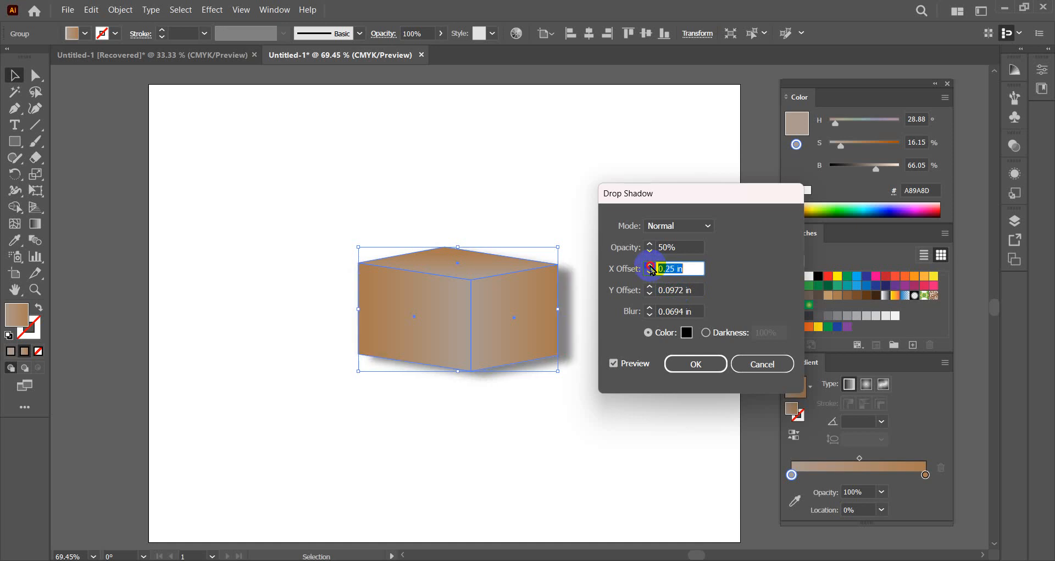
click(650, 265)
click(650, 265)
click(650, 266)
click(650, 265)
click(650, 266)
click(650, 266)
drag(711, 191, 240, 155)
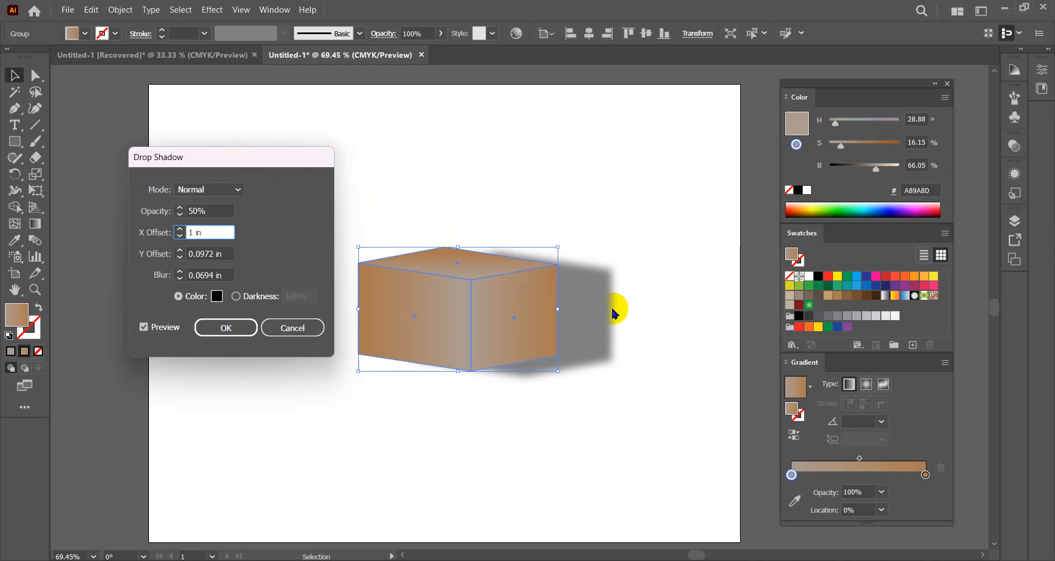
Step: Set the shadow's X offset back to 0 in
click(215, 230)
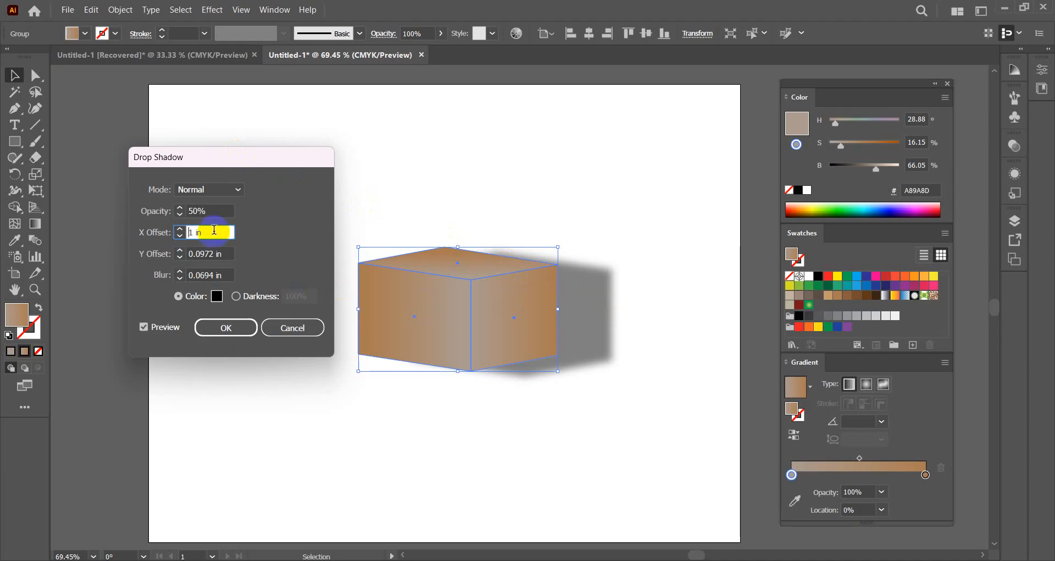
drag(215, 230, 174, 242)
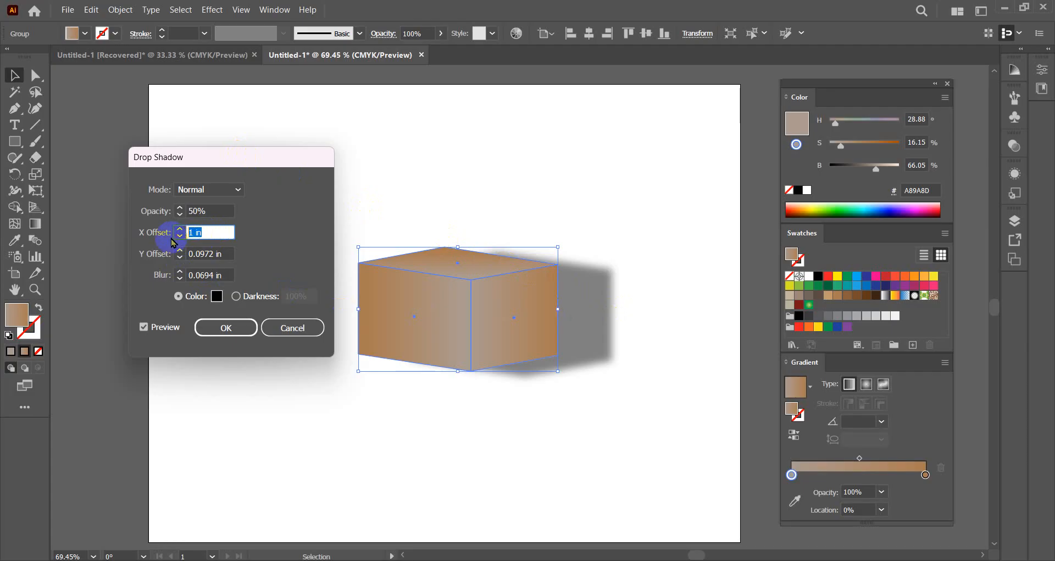
text(00)
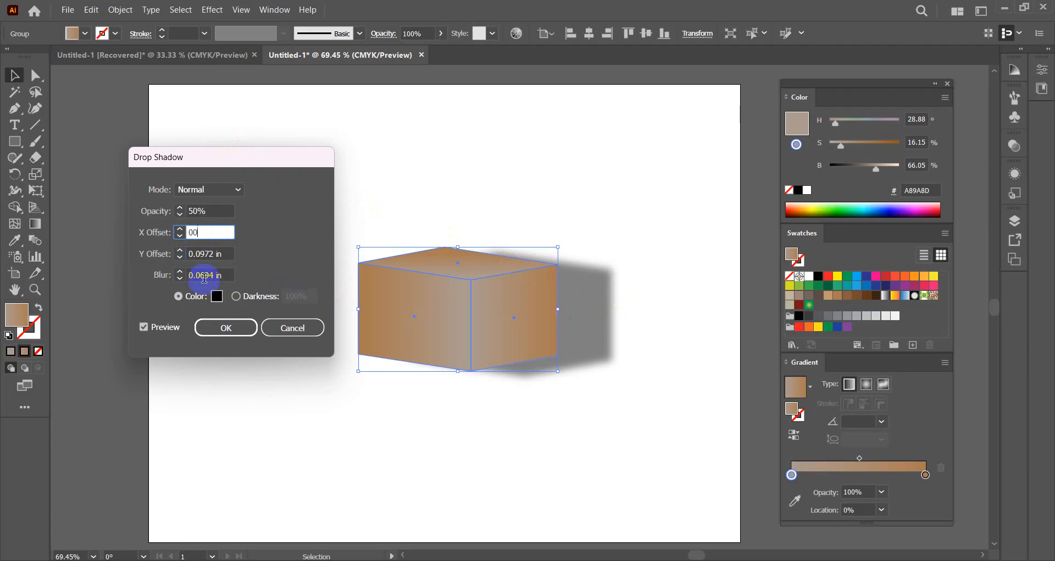
Step: Try different vertical distances for the shadow and settle on a Y offset of 0.125 in
click(219, 253)
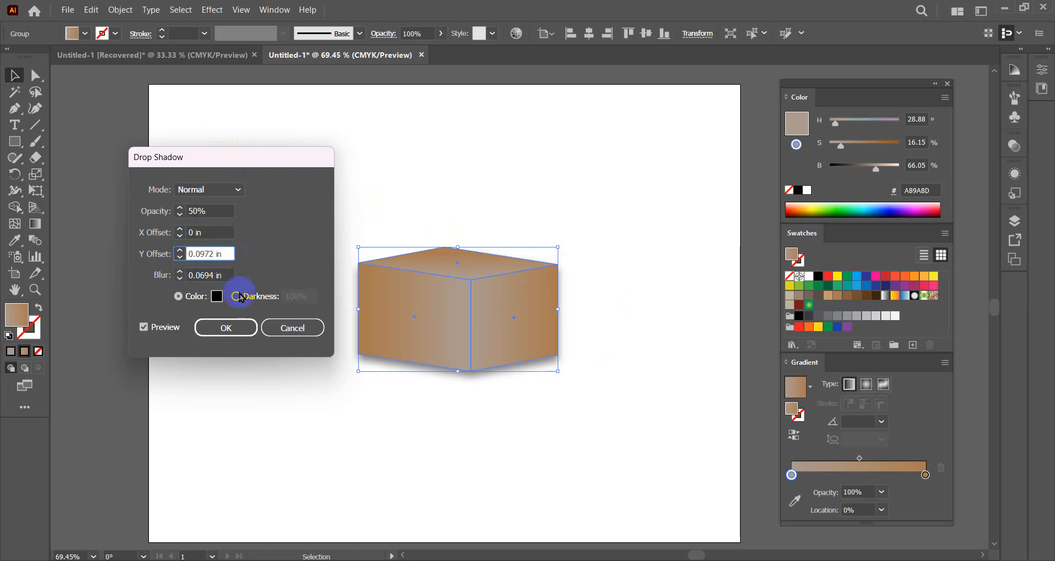
click(181, 251)
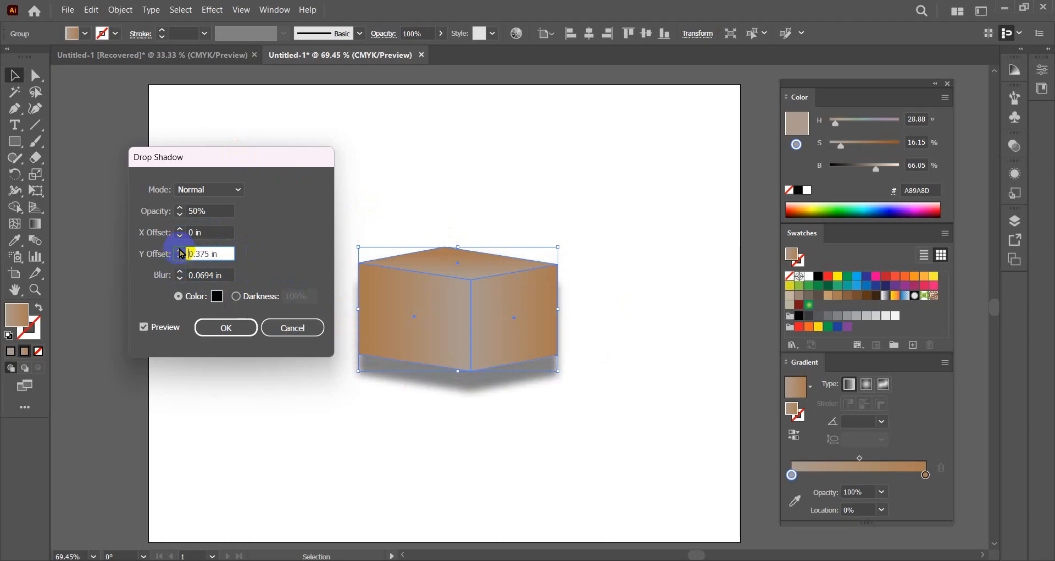
click(180, 253)
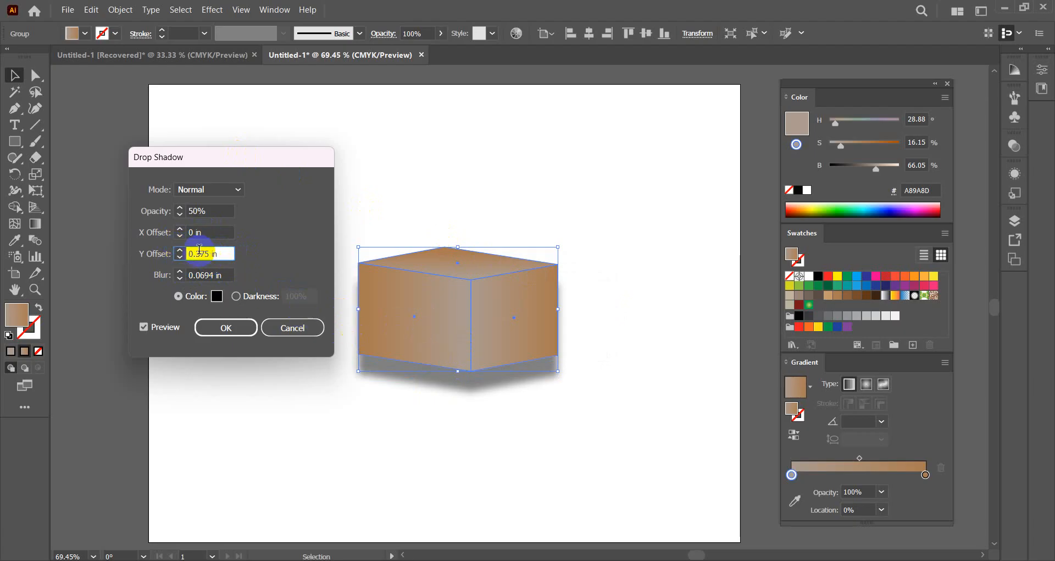
click(181, 257)
click(180, 257)
click(181, 257)
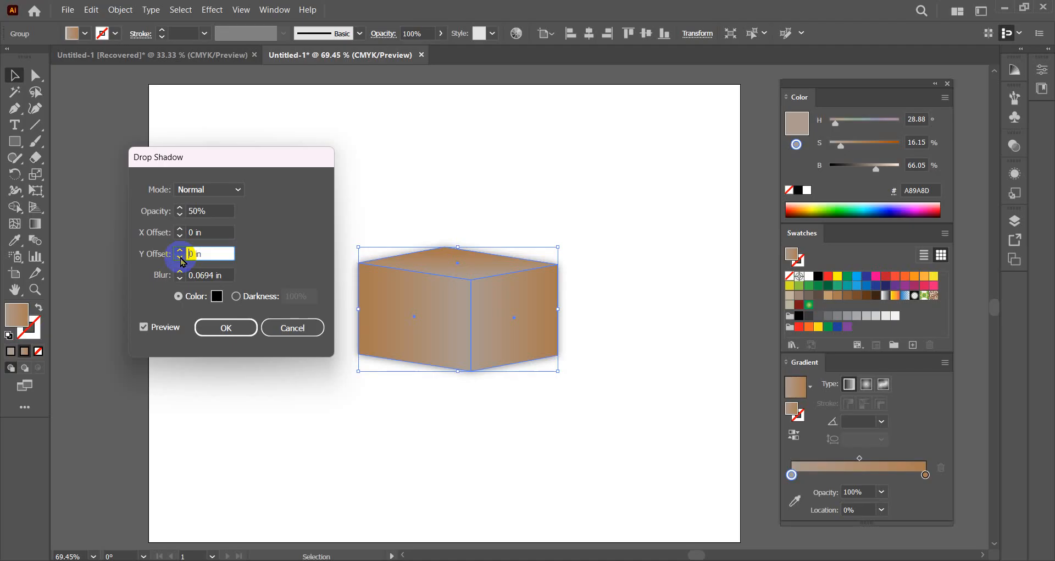
click(180, 250)
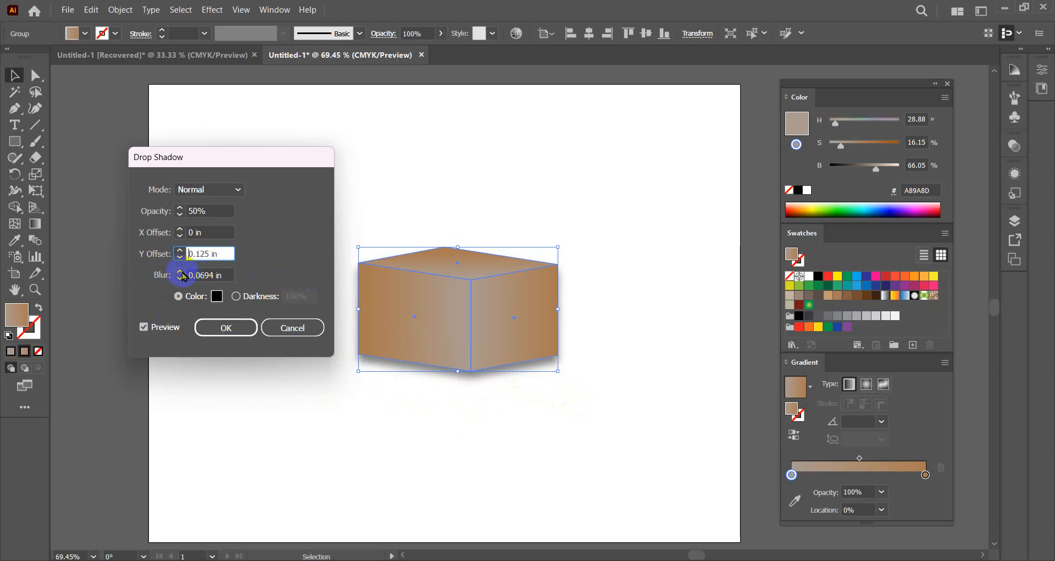
Step: Try different blur amounts for the shadow and settle on a blur of 0.25 in
key(Tab)
text(0.5)
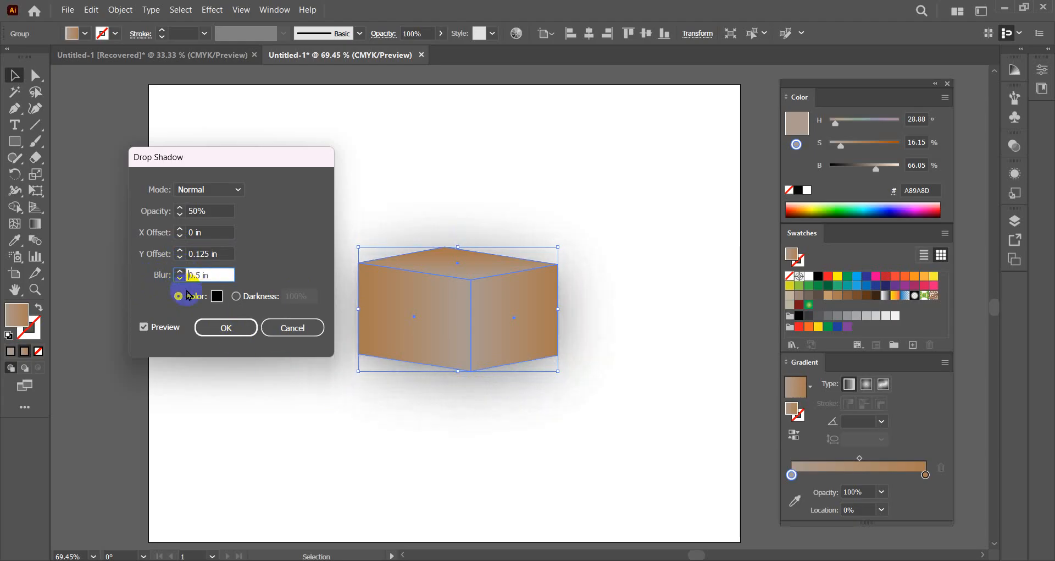
click(180, 279)
click(181, 280)
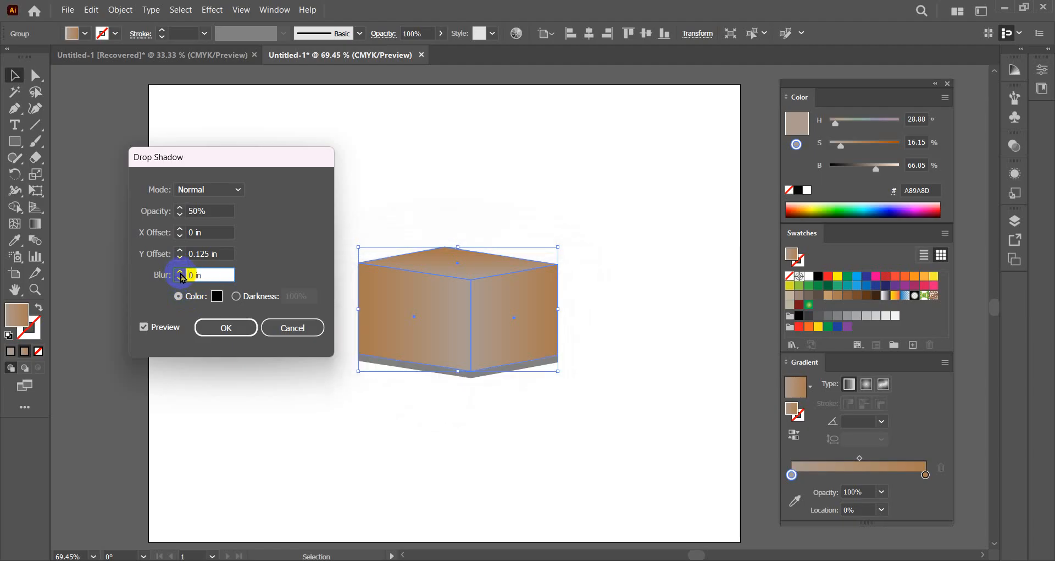
click(182, 274)
click(181, 274)
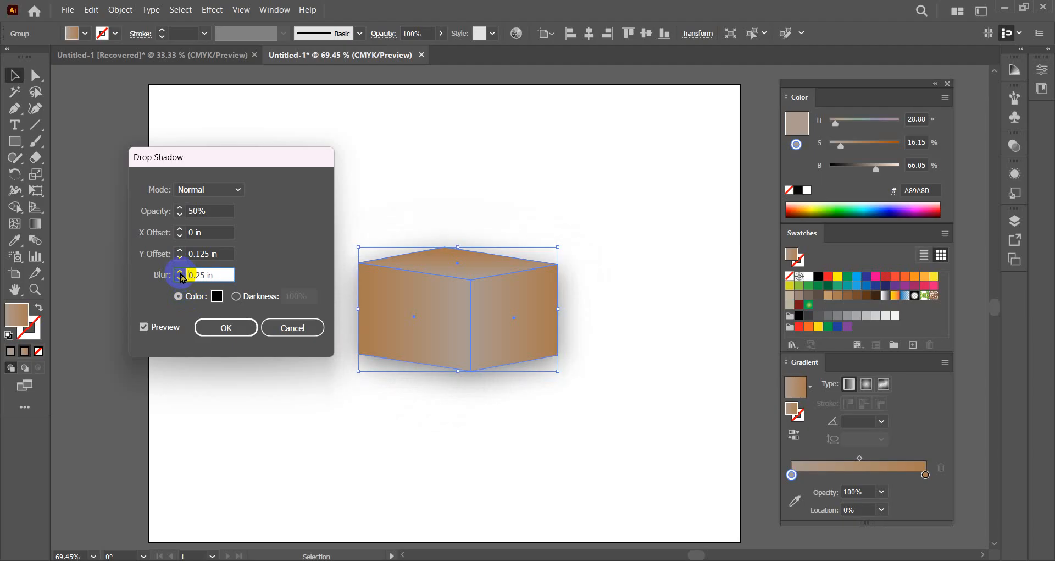
Step: Apply the drop shadow to the box and deselect it
click(229, 328)
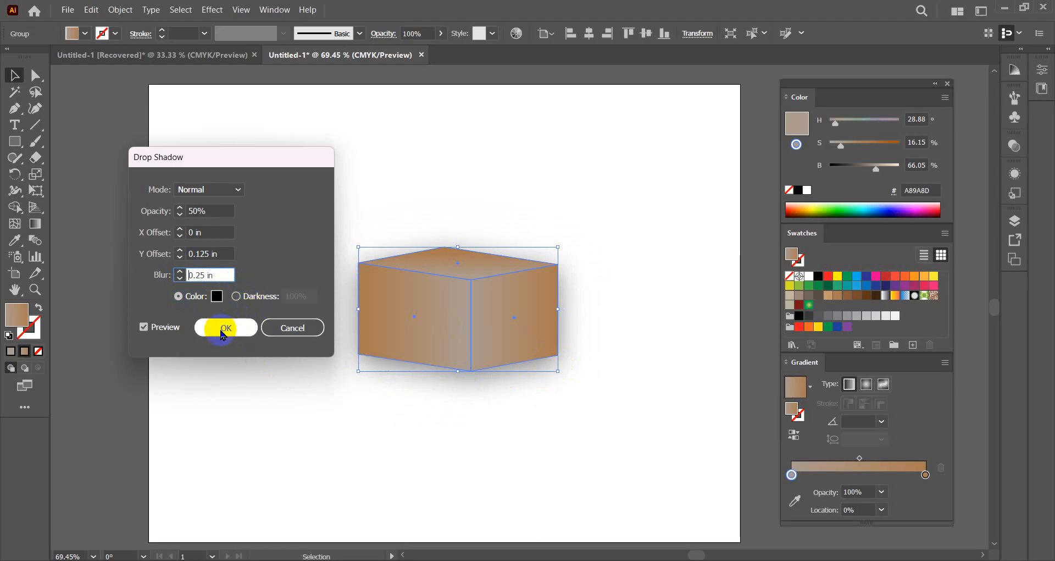
click(14, 75)
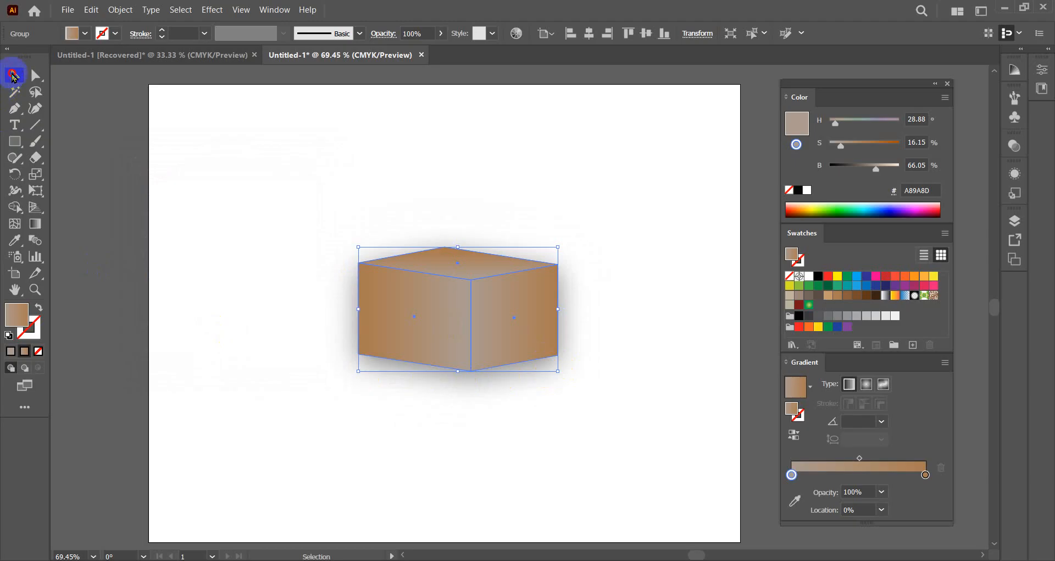
click(636, 231)
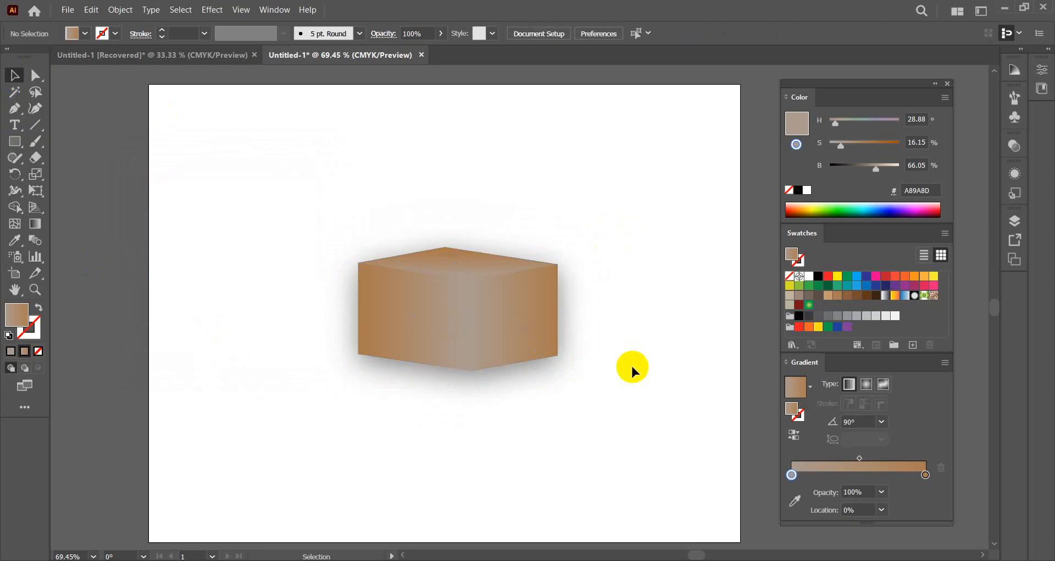